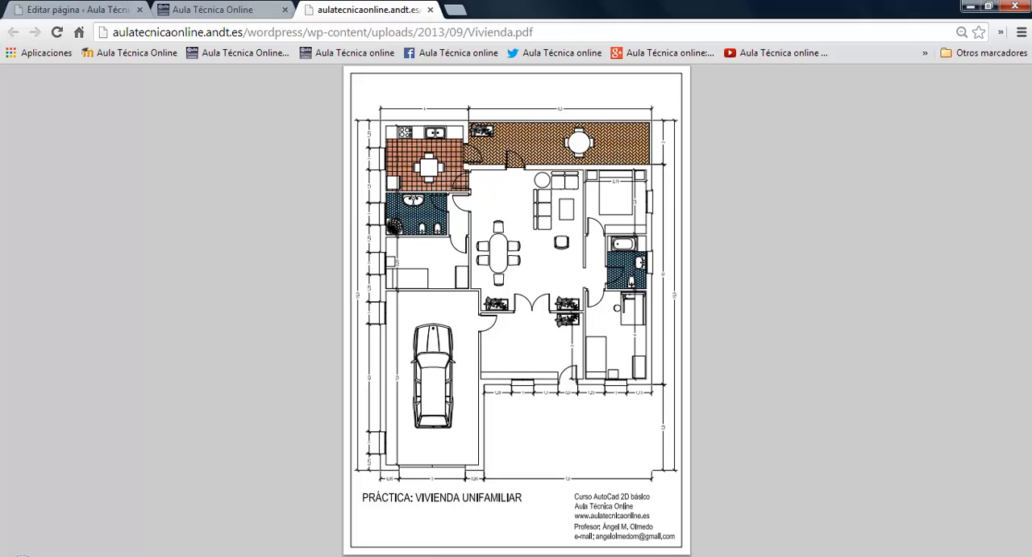
Switch to AutoCAD and create a new layer named Sección
click(386, 555)
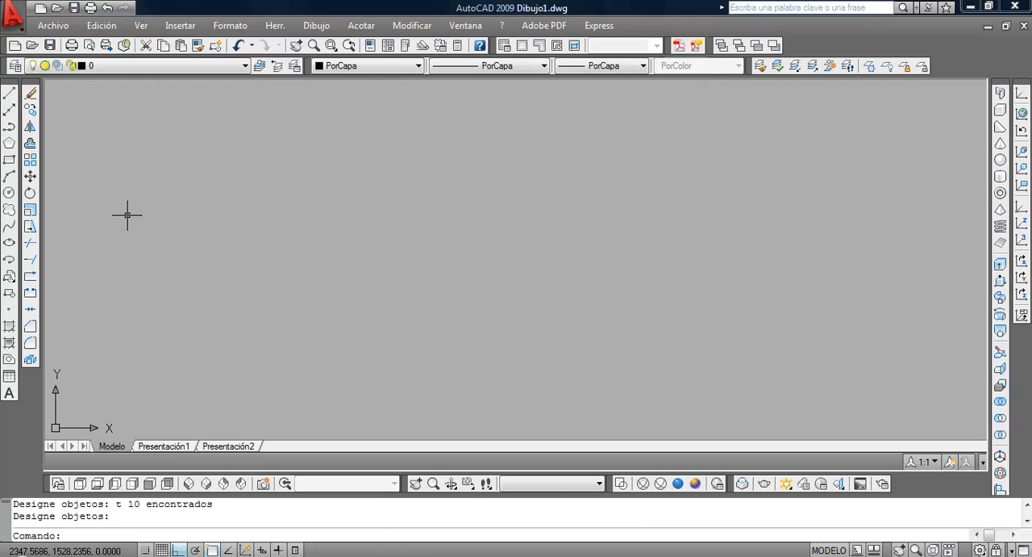
click(16, 67)
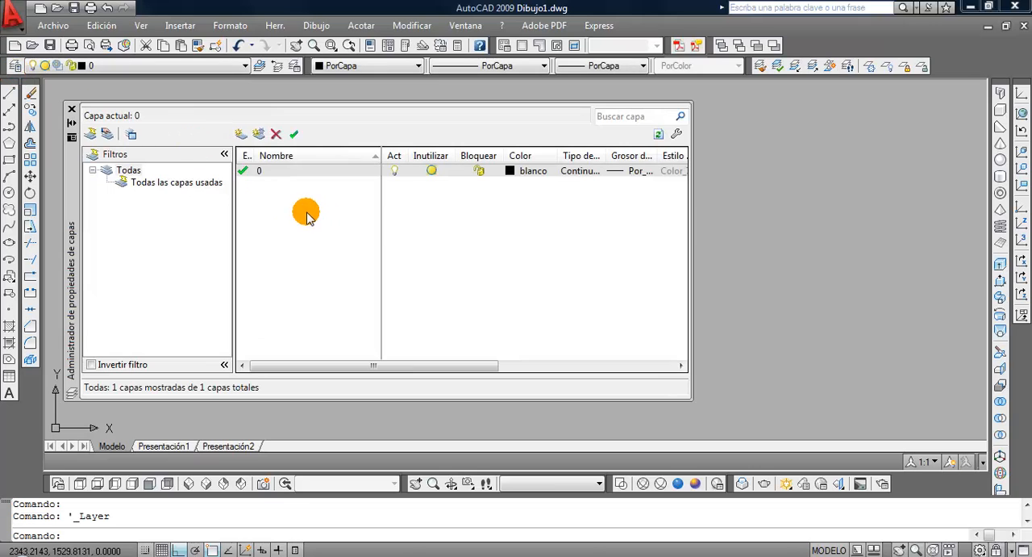
click(240, 134)
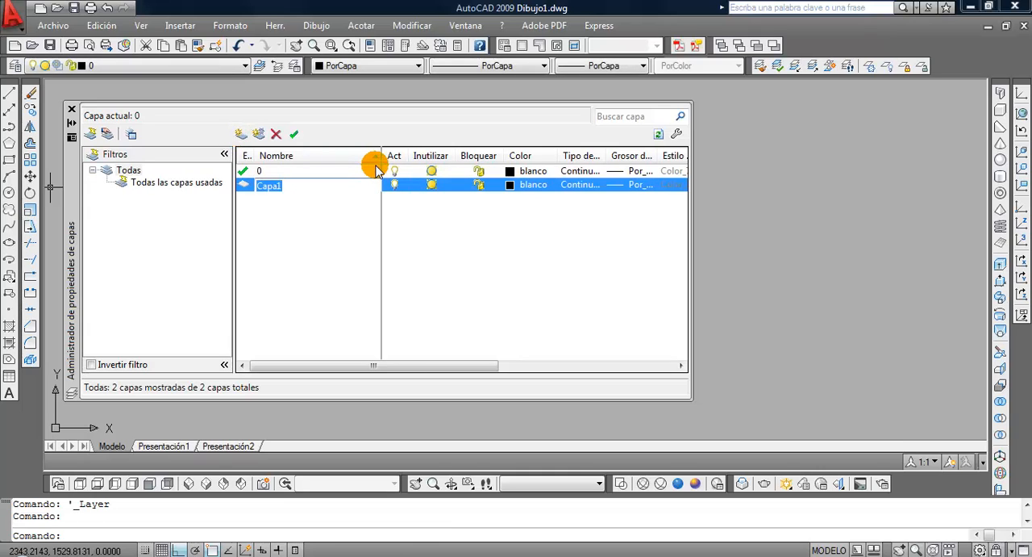
text(Sección)
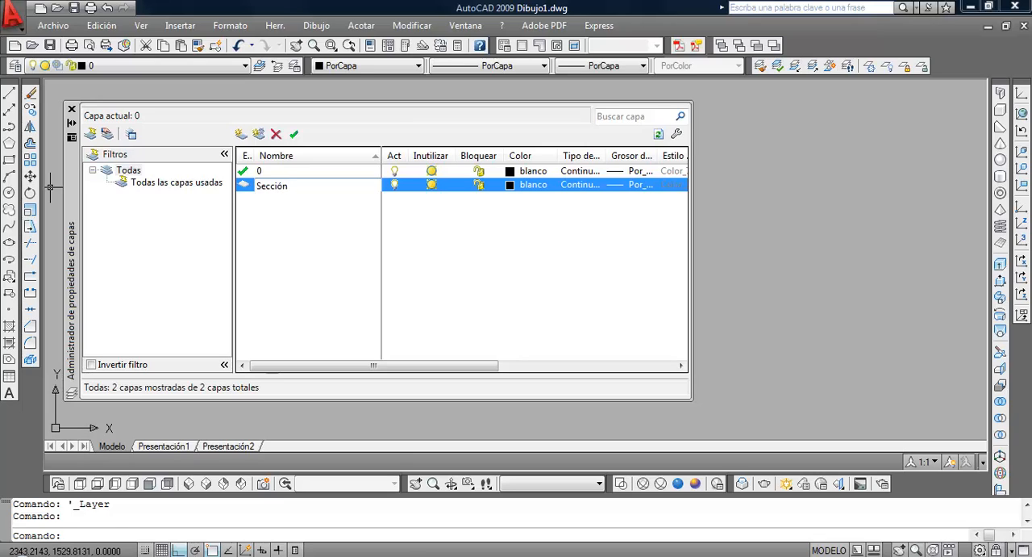
click(372, 165)
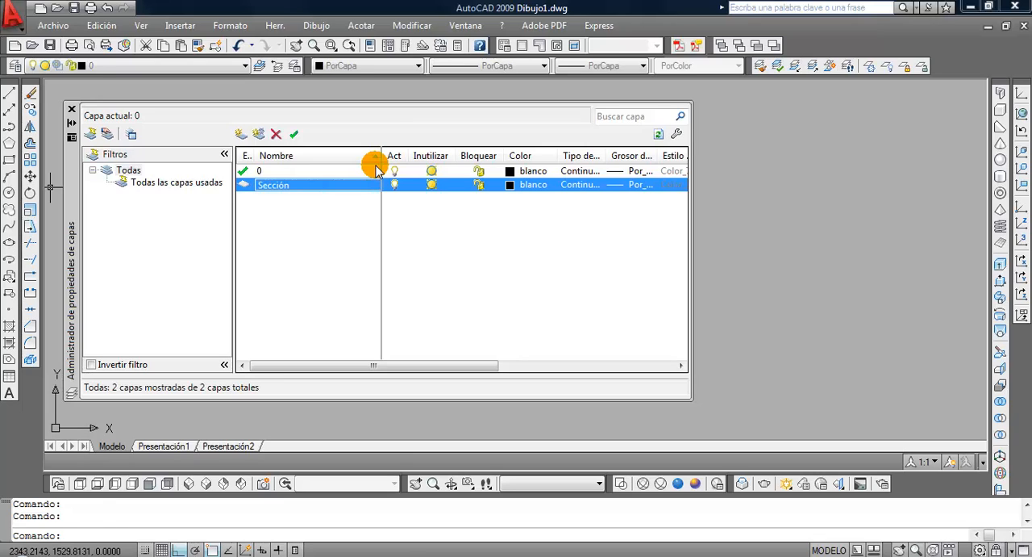
Set the Sección layer's colour to index colour 176
click(510, 185)
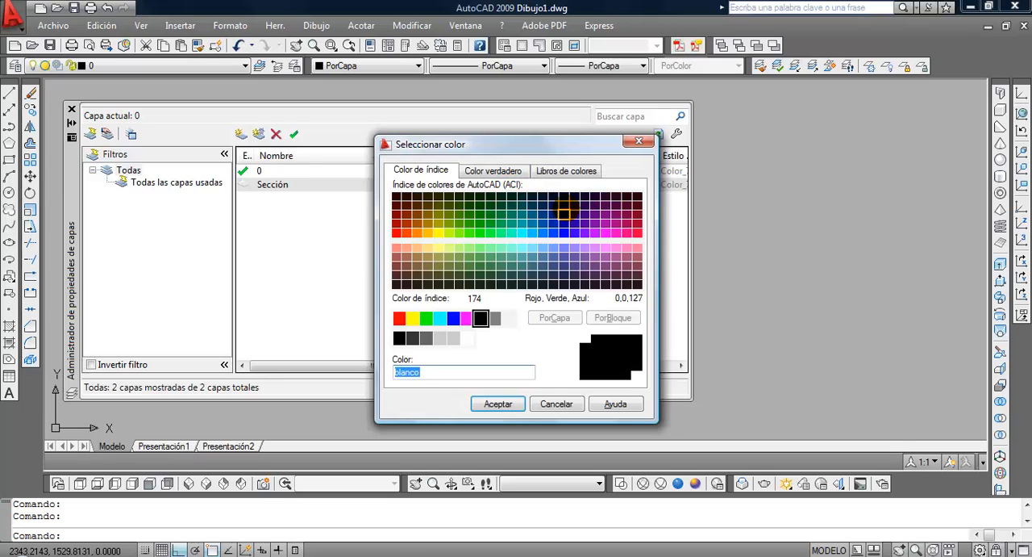
click(563, 205)
click(503, 406)
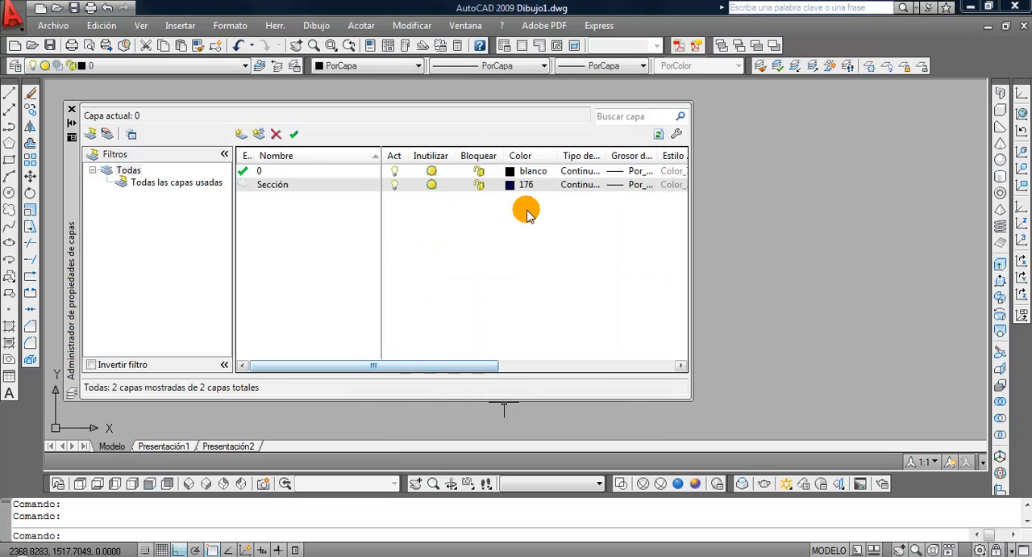
Set the Sección layer's lineweight to 0.30 mm, make it the current layer and close the layer manager
click(628, 186)
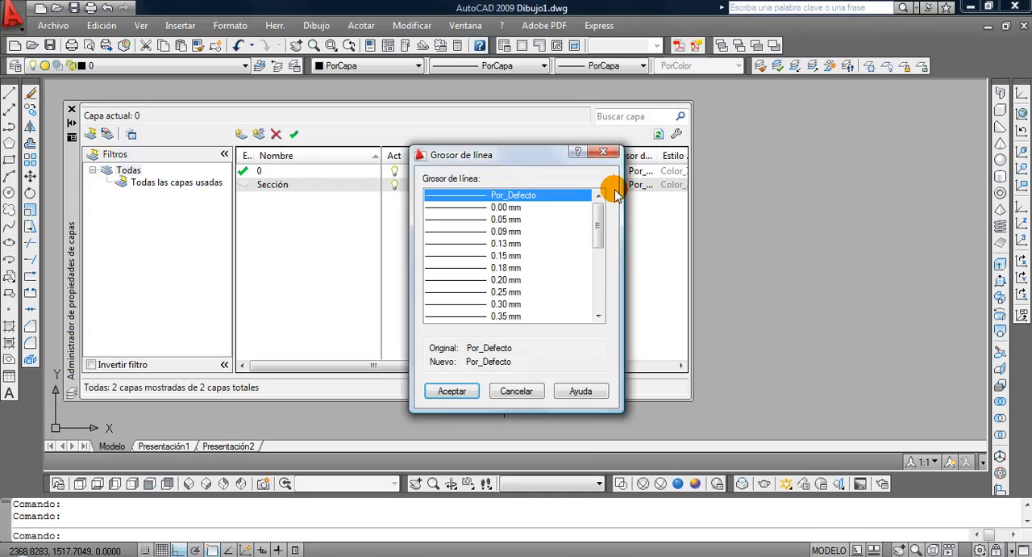
click(498, 305)
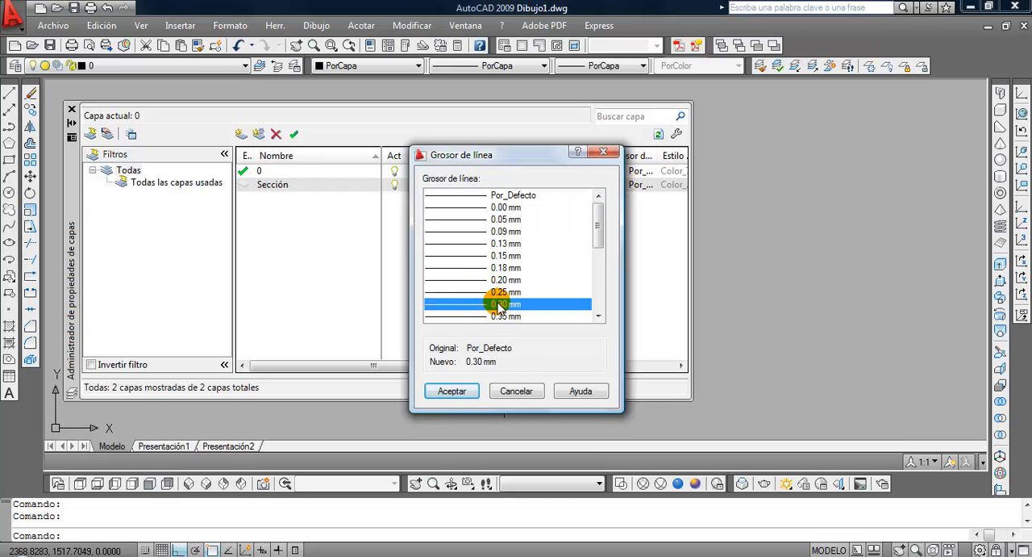
click(453, 391)
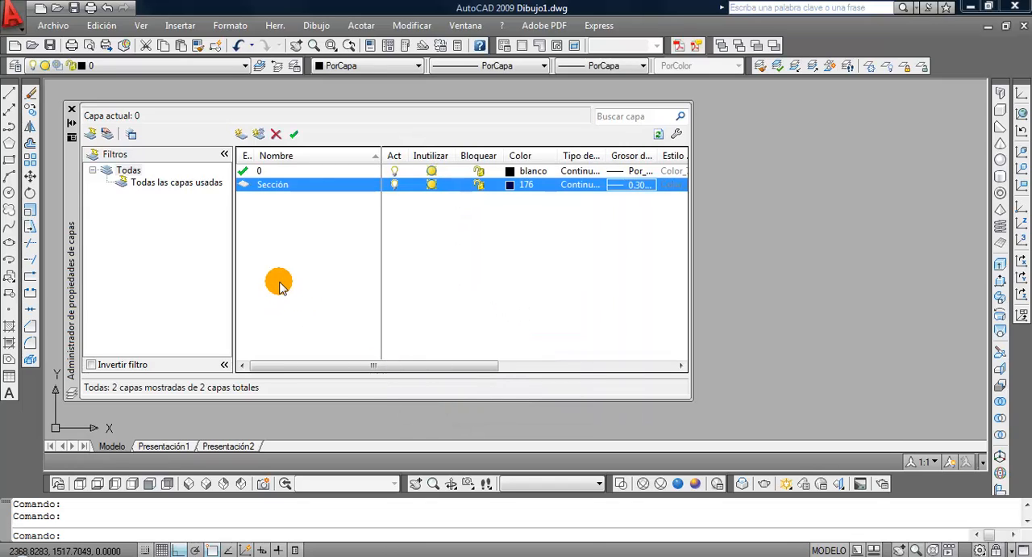
double_click(245, 185)
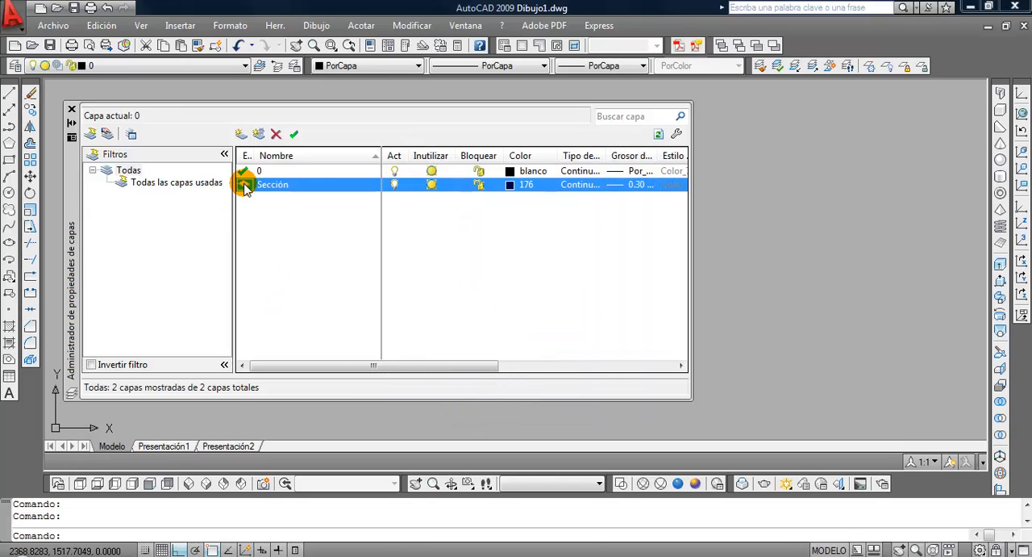
click(71, 109)
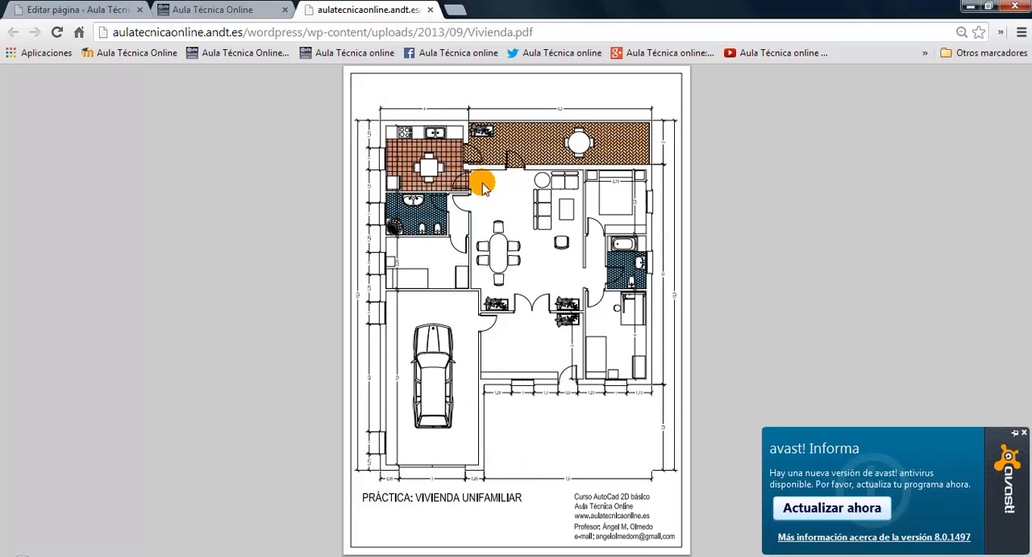
Dismiss the antivirus notice, fit the Vivienda.pdf plan to the page width and examine the exterior wall dimensions on its left side
click(1024, 433)
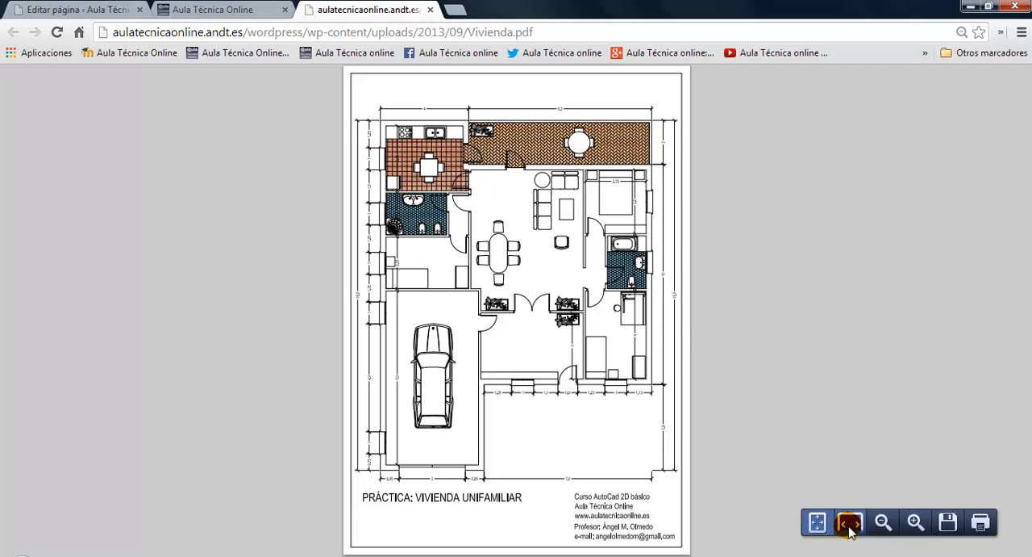
click(850, 521)
scroll(422, 270, down, 2)
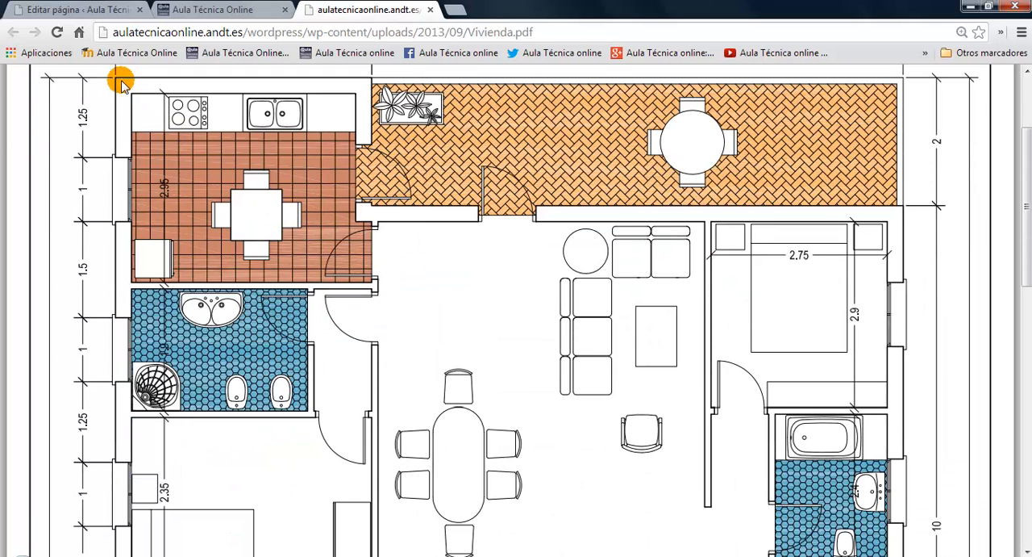
scroll(274, 242, down, 5)
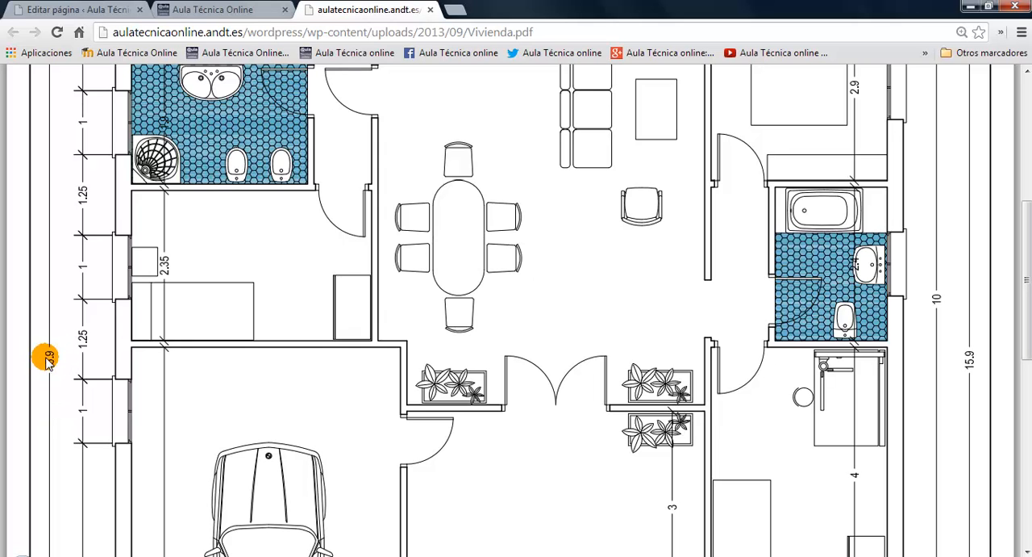
Switch to AutoCAD and start a polyline with its first point in the upper part of the drawing area
click(394, 556)
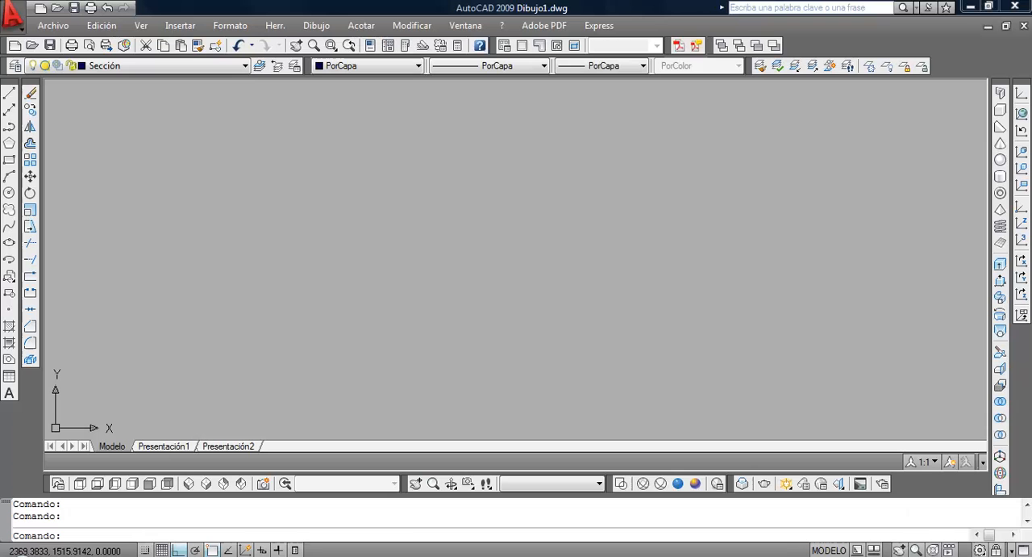
click(8, 127)
click(324, 133)
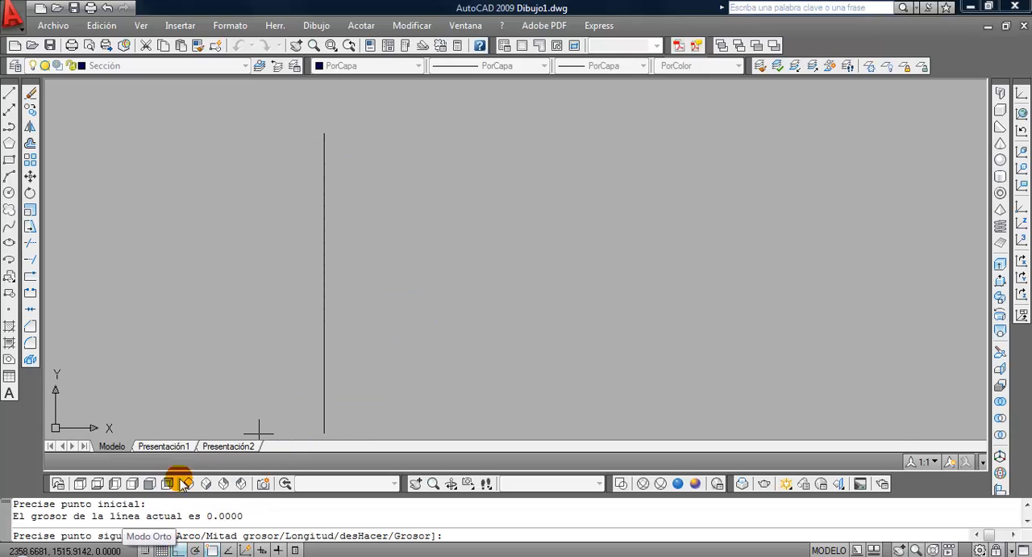
Display the drafting mode toggles as text labels instead of icons, with Ortho mode switched on
key(F8)
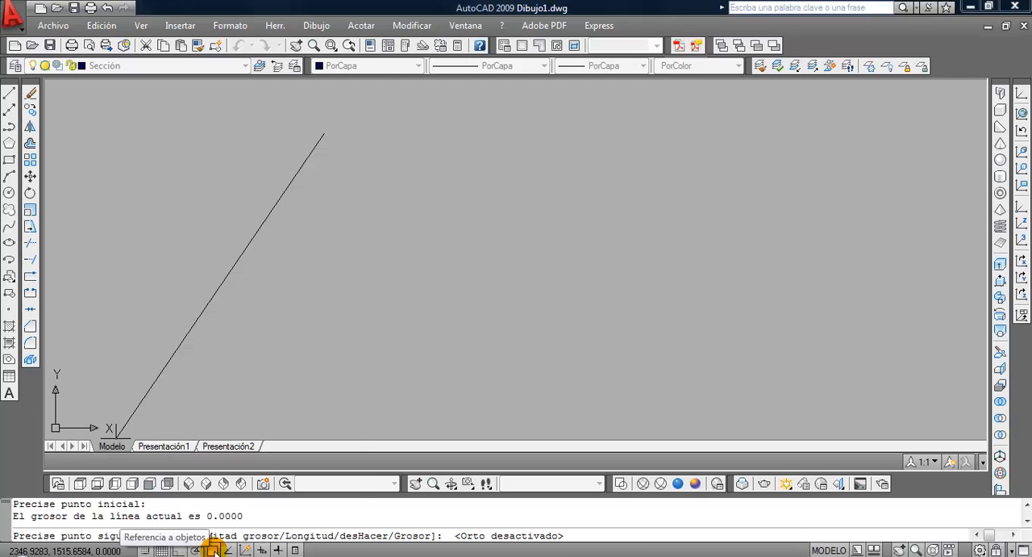
right_click(211, 549)
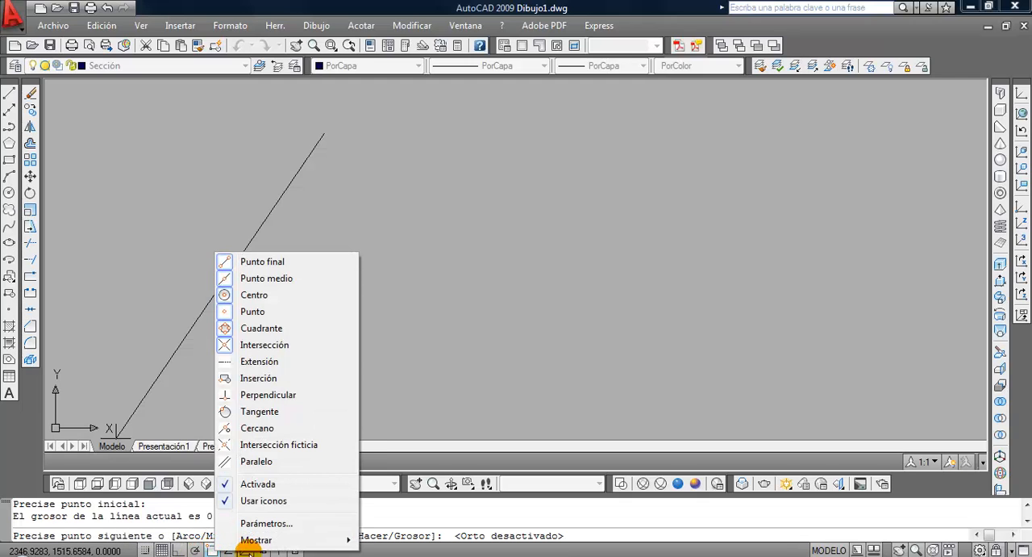
right_click(277, 551)
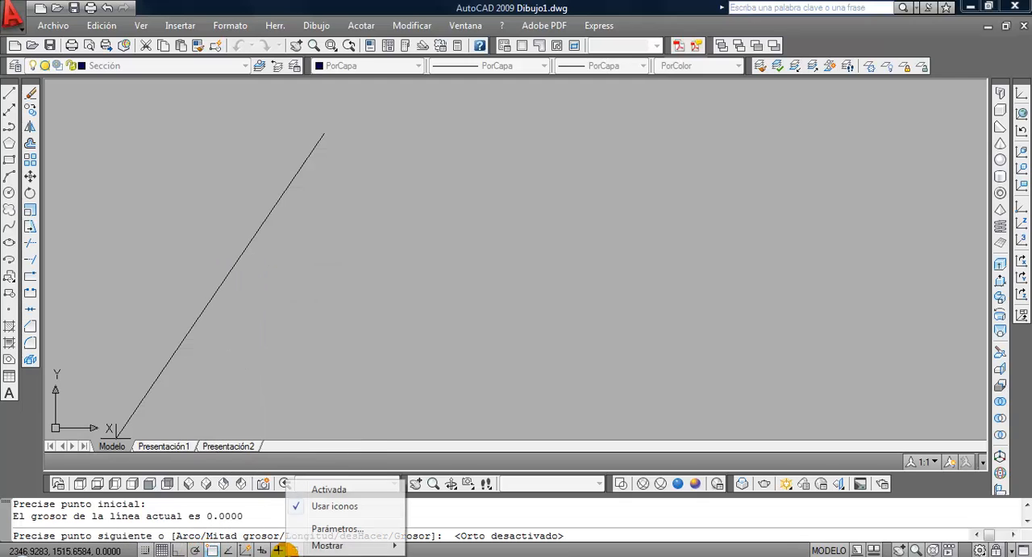
click(297, 505)
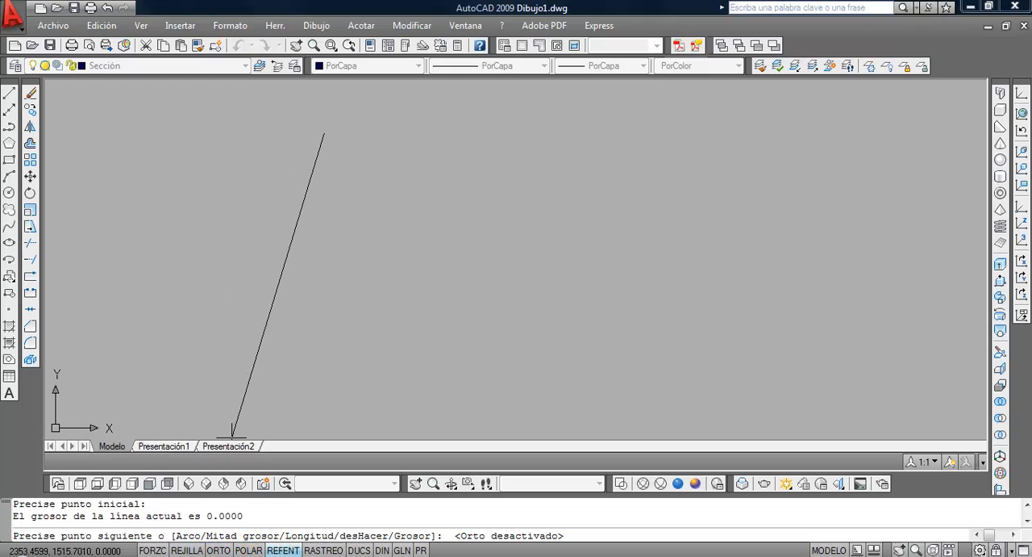
click(219, 549)
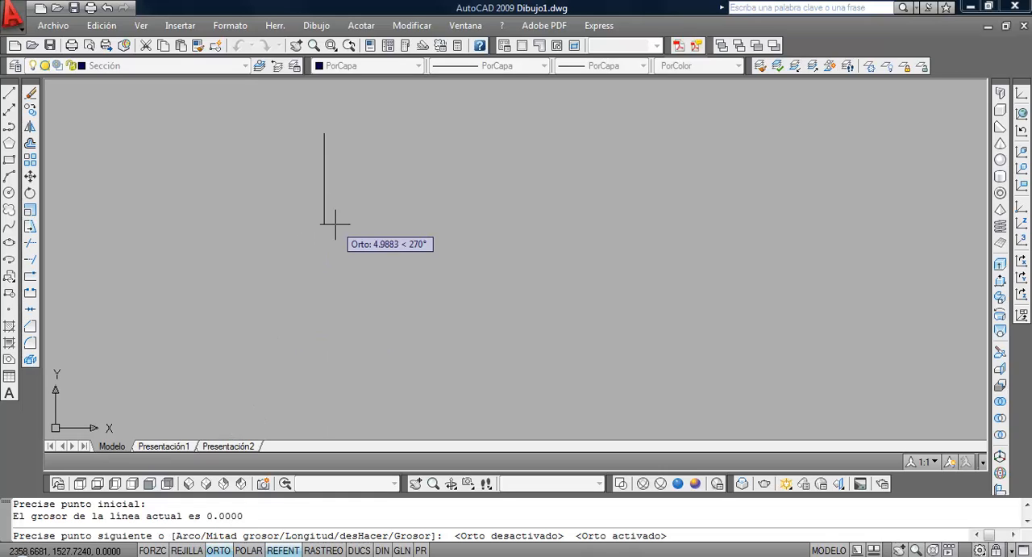
Draw the polyline's first segment 15.9 units straight down for the house's left exterior wall
scroll(337, 226, up, 2)
scroll(336, 216, down, 5)
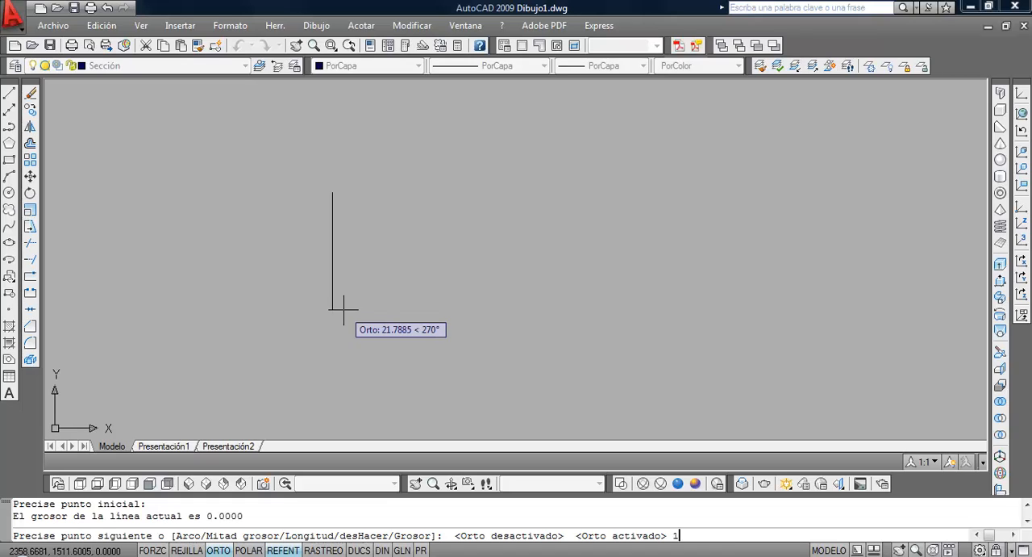
text(15.9)
key(Return)
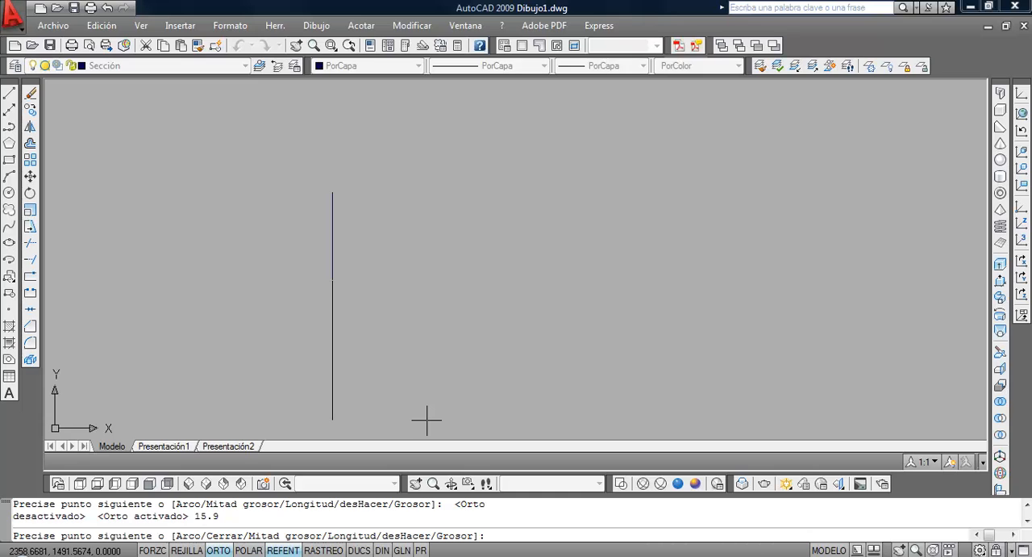
Consult the garage front dimensions in the PDF plan and continue the polyline 4.7 units to the right
key(alt+Tab)
scroll(438, 408, down, 5)
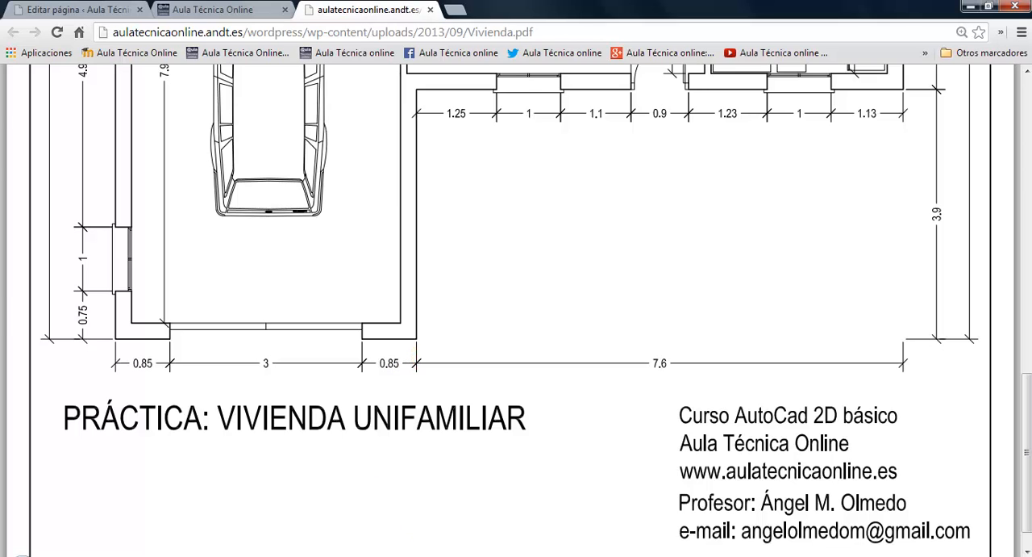
key(alt+Tab)
text(4.)
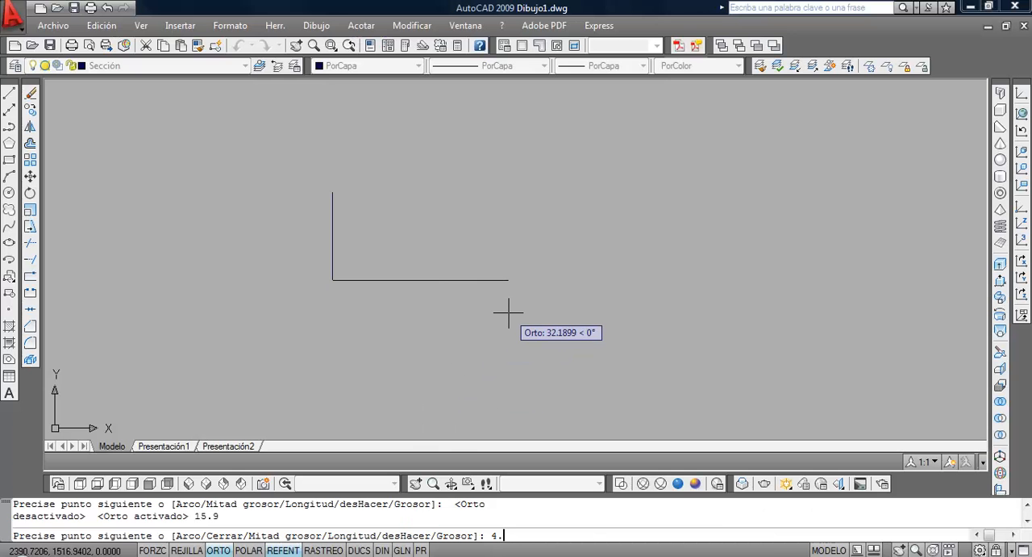
text(7)
key(Return)
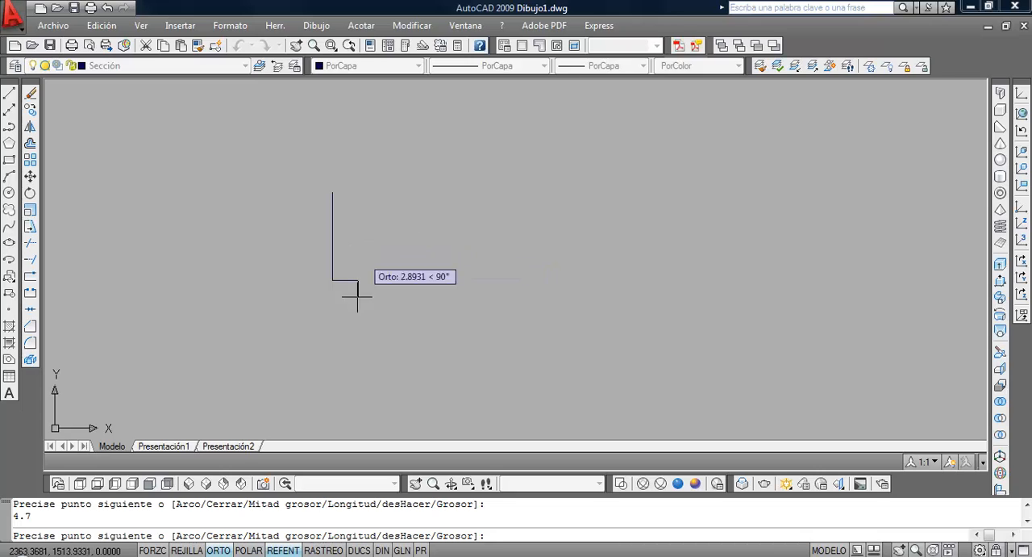
Consult the setback dimension in the PDF plan and continue the polyline 3.9 units upward
key(alt+Tab)
middle_click(584, 352)
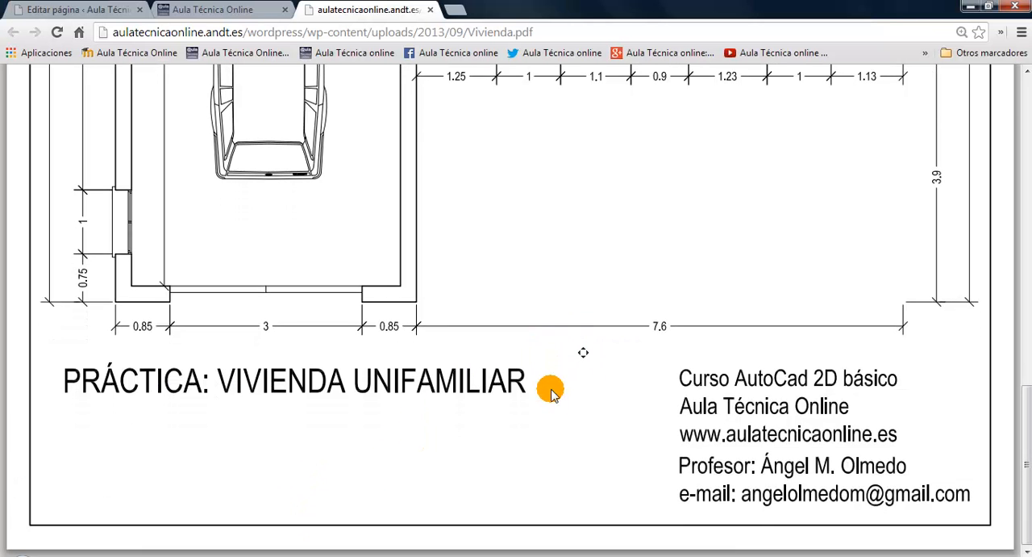
scroll(548, 389, up, 3)
key(alt+Tab)
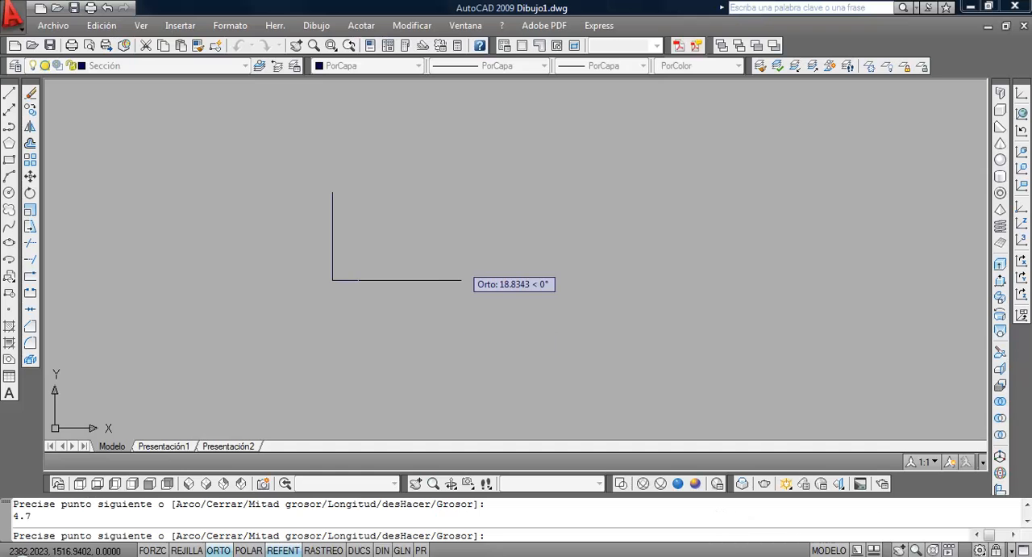
text(3.9)
key(Return)
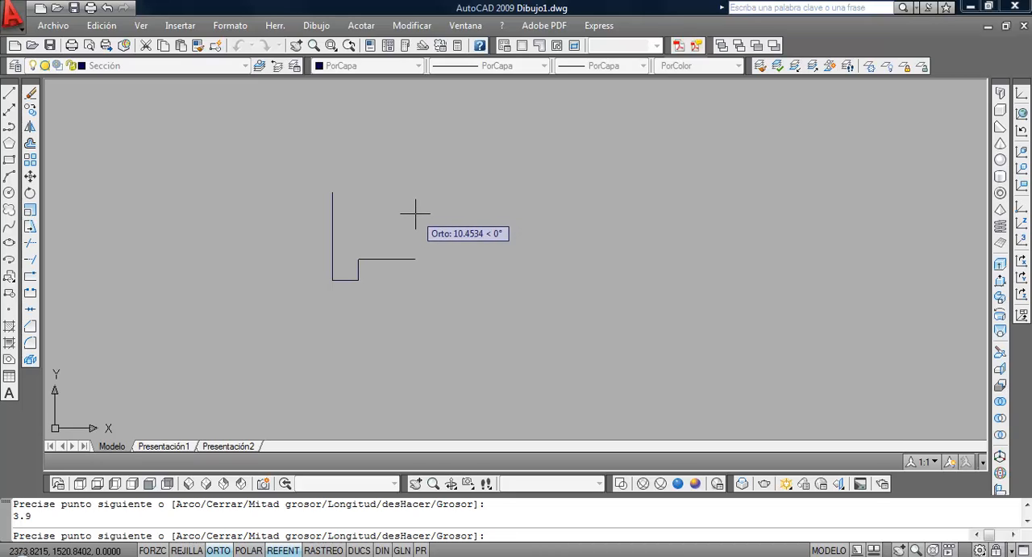
Consult the front facade width in the PDF plan and continue the polyline 7.6 units right and 10 units upward
scroll(416, 214, up, 3)
middle_drag(380, 202, 443, 240)
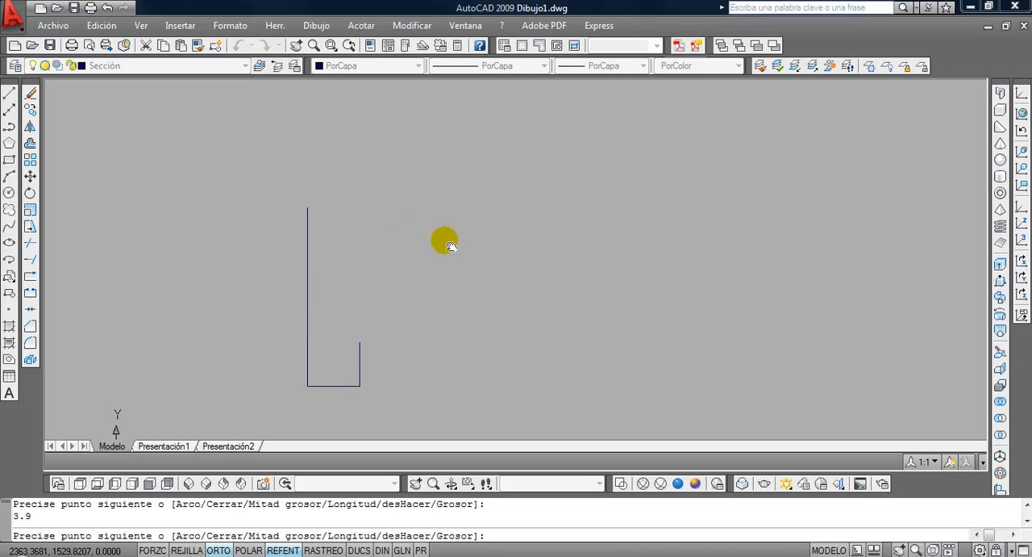
key(alt+Tab)
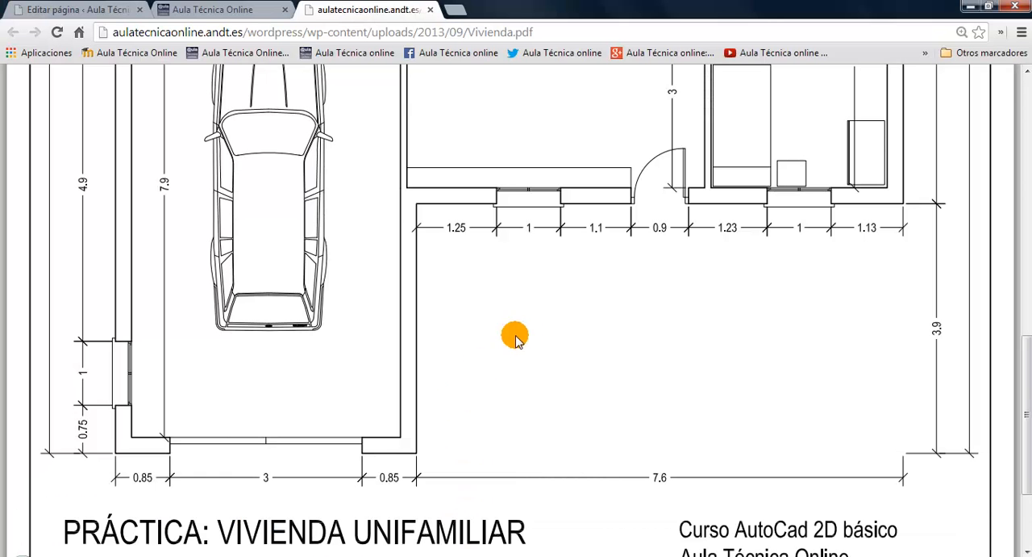
key(alt+Tab)
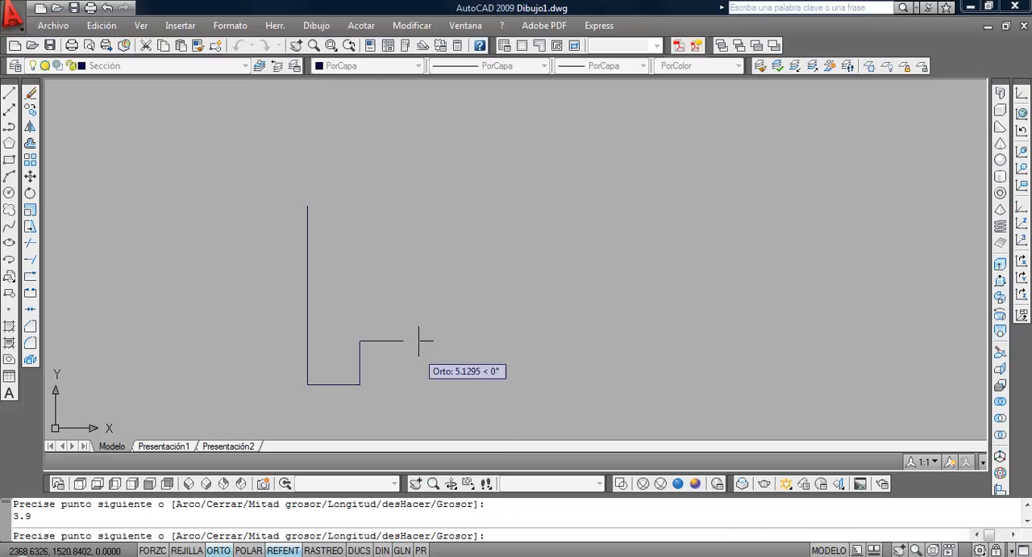
text(7.6)
key(Return)
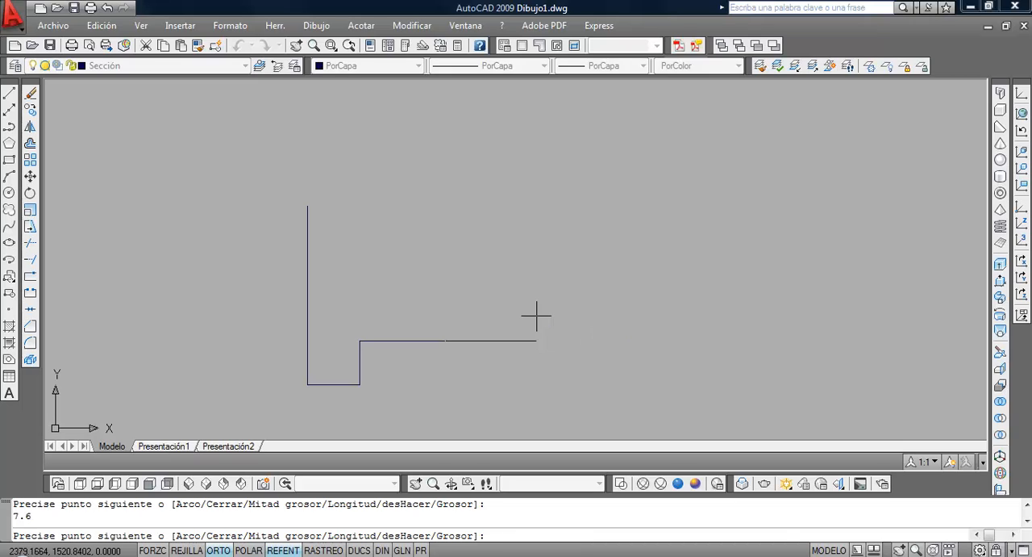
text(10)
key(Return)
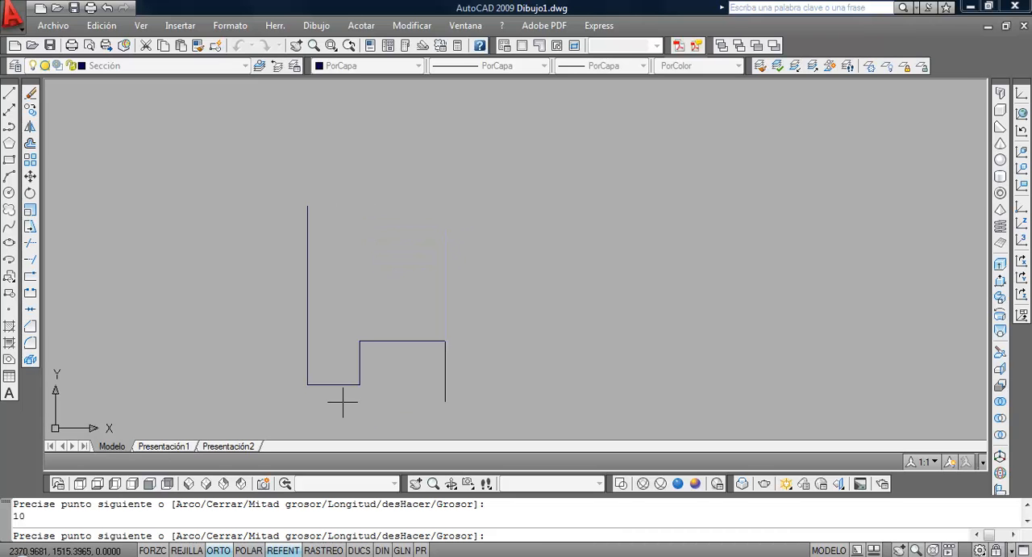
Consult the rear terrace width in the PDF plan and continue the polyline 8.3 units to the left
key(alt+Tab)
scroll(613, 115, up, 10)
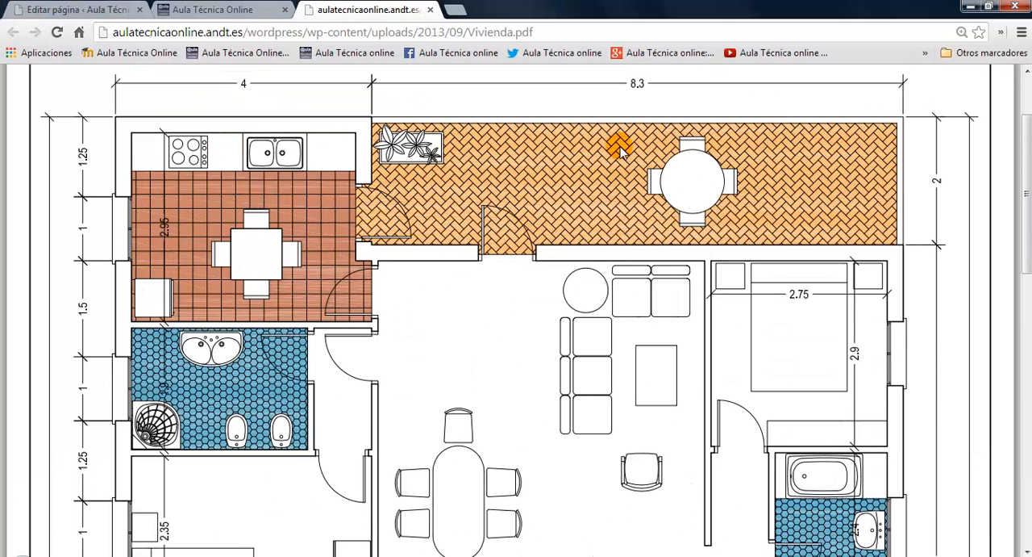
key(alt+Tab)
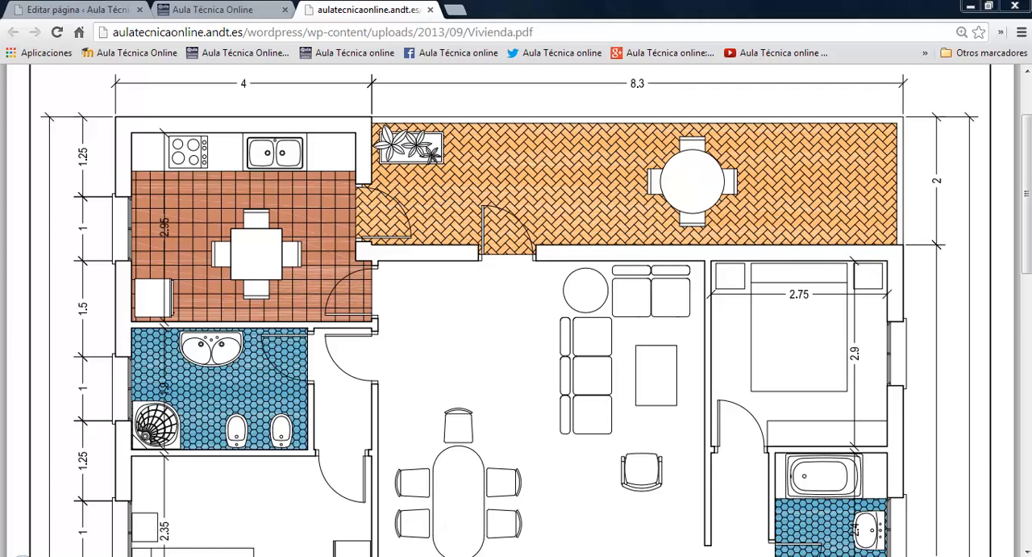
text(8.)
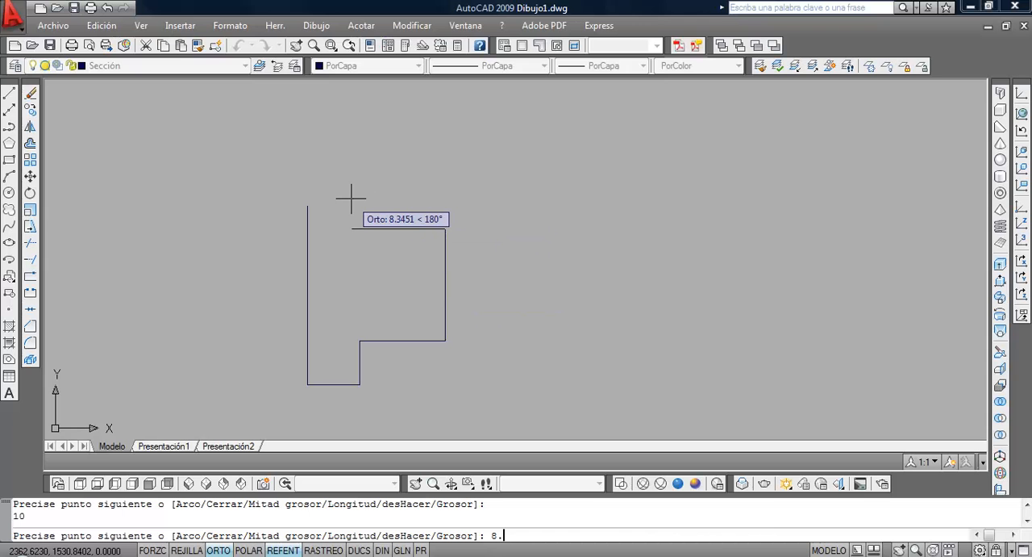
text(3)
key(Return)
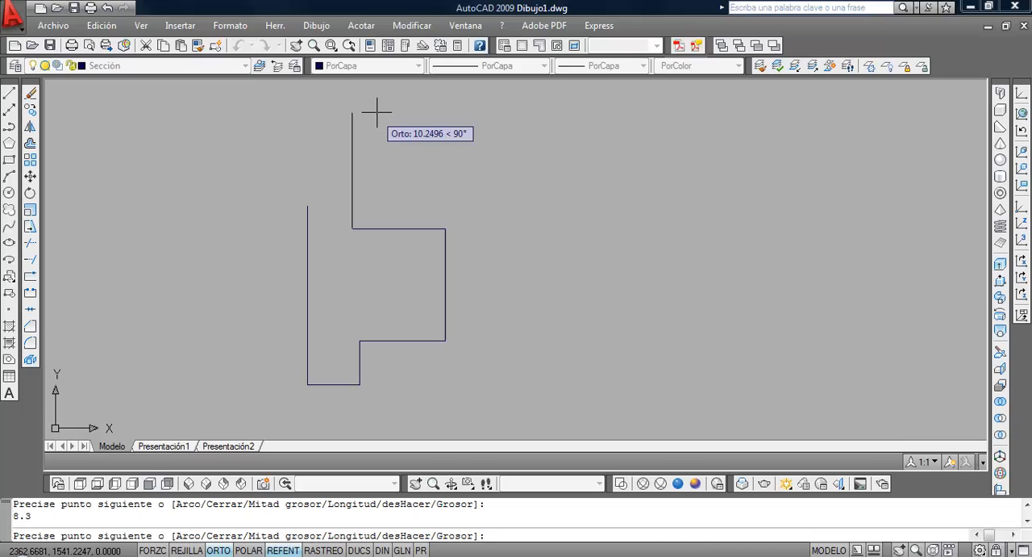
Continue the polyline 2 units upward and close the exterior wall outline
text(2)
key(Return)
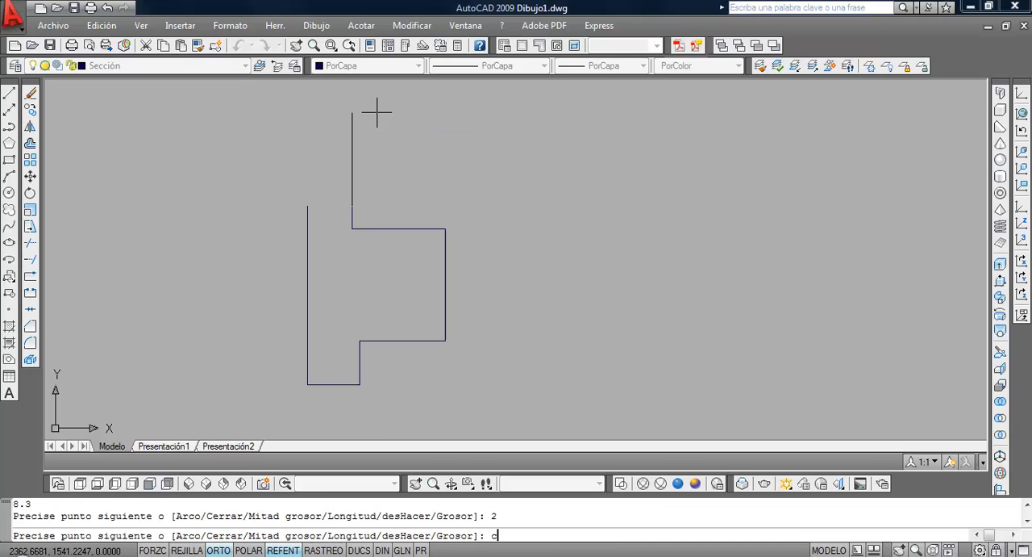
key(Return)
Examine the whole closed exterior outline, including its object type and layer
middle_click(440, 195)
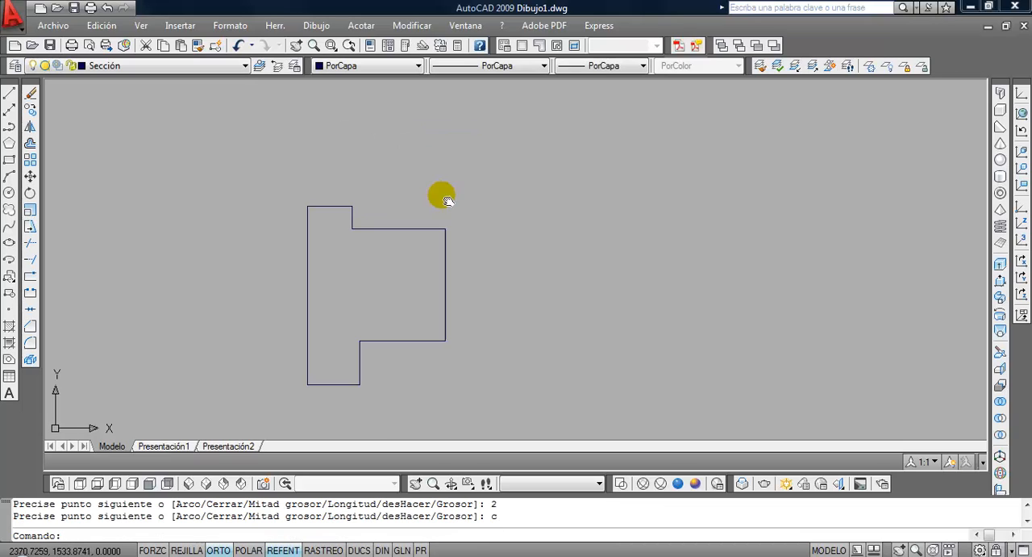
middle_click(440, 195)
scroll(442, 196, down, 2)
scroll(455, 197, up, 2)
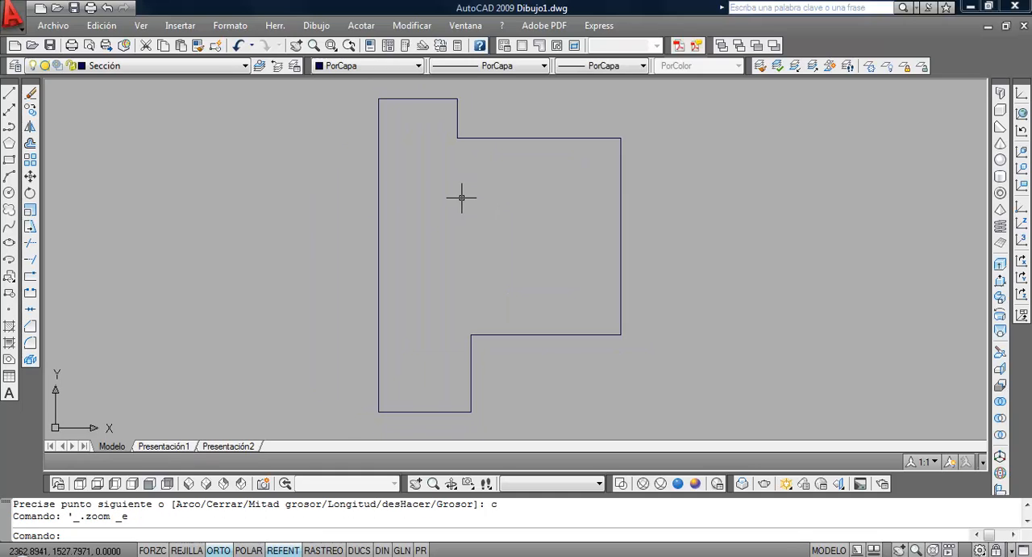
middle_drag(460, 196, 427, 215)
middle_click(427, 215)
middle_click(427, 216)
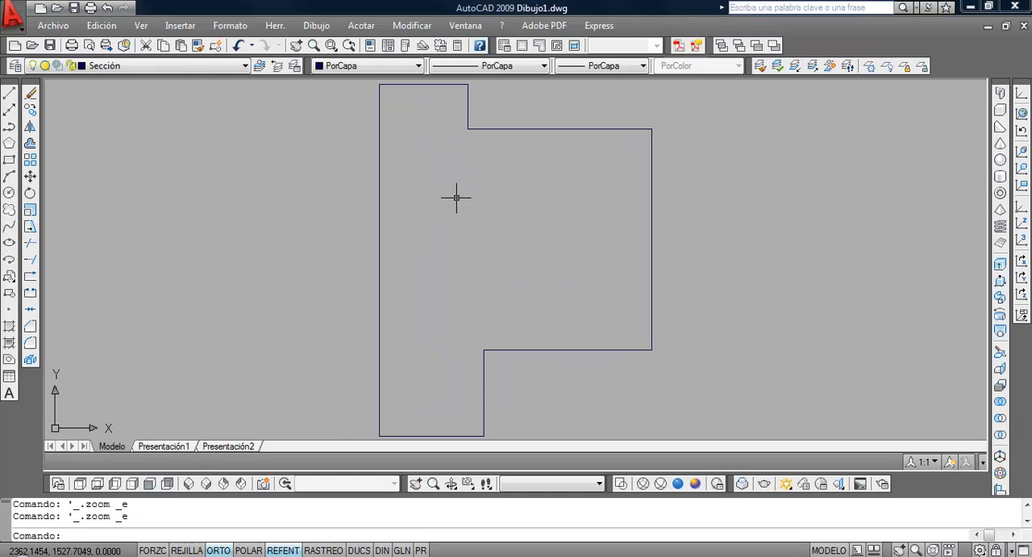
scroll(458, 195, down, 2)
scroll(458, 194, up, 2)
mouse_move(457, 191)
middle_down()
mouse_move(415, 214)
mouse_move(424, 198)
middle_up()
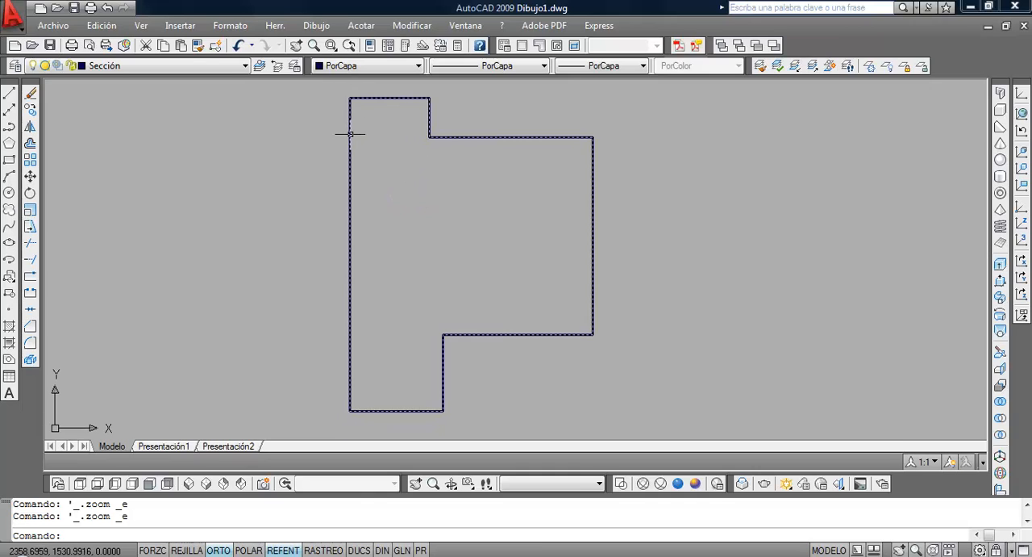
mouse_move(351, 134)
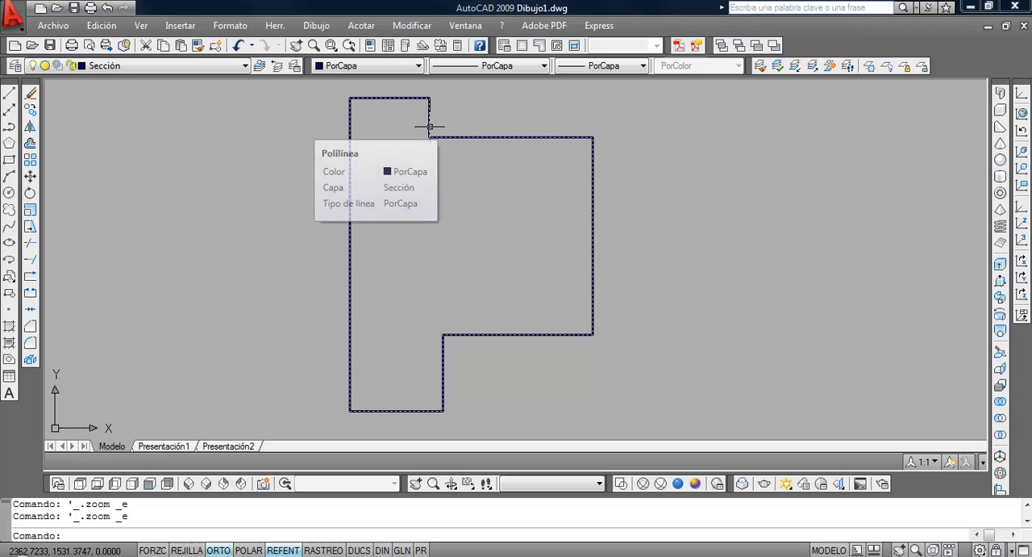
Offset the exterior wall outline 0.25 units inward to form the wall's inner face
click(29, 143)
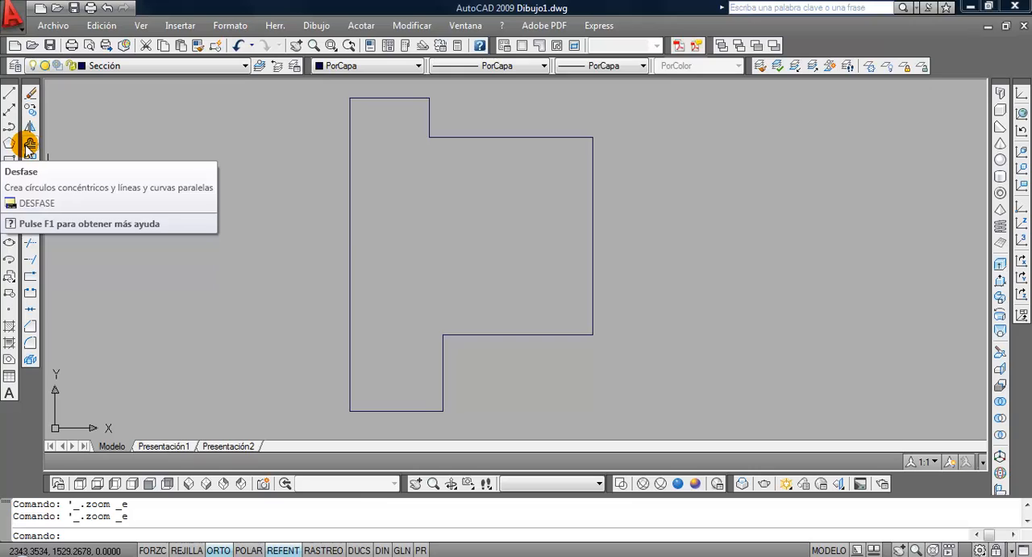
click(29, 145)
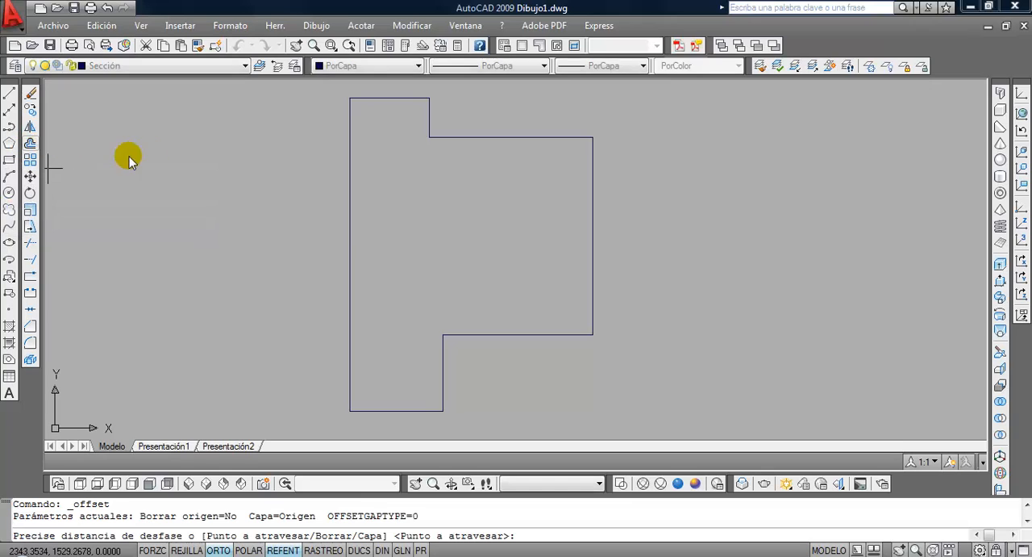
text(.25)
key(Return)
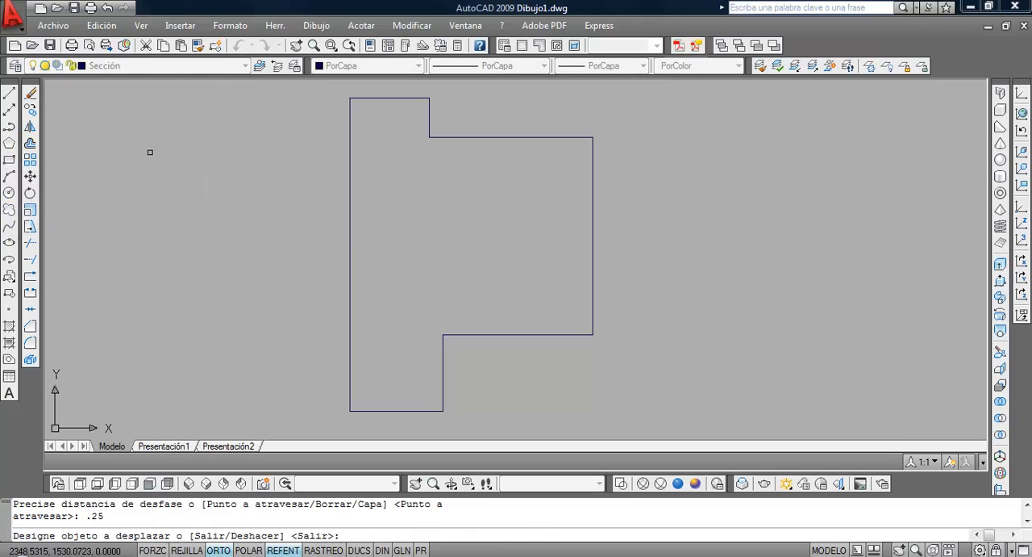
click(350, 230)
click(349, 230)
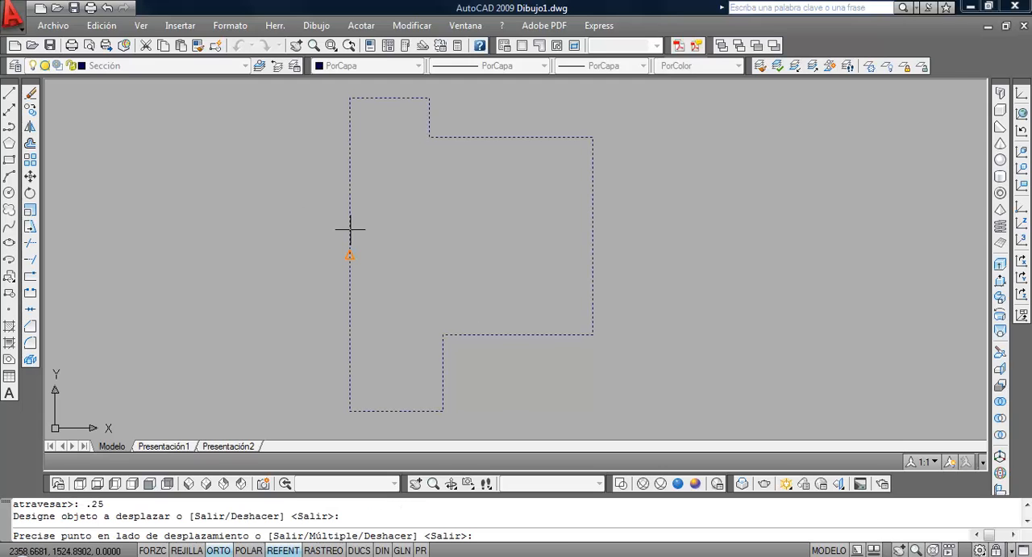
click(412, 228)
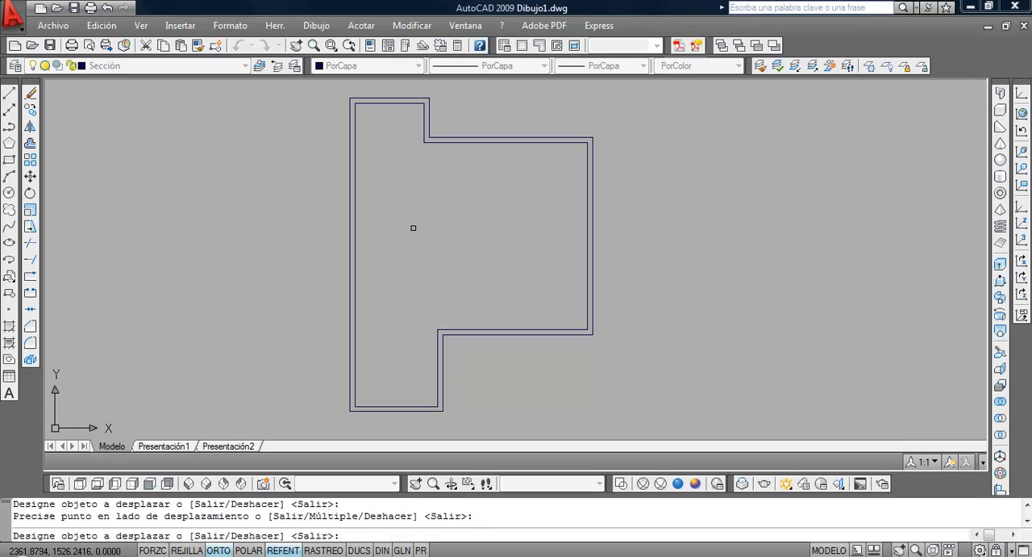
key(Return)
Examine the garage, room partitions and interior dimensions in the PDF plan
middle_click(412, 227)
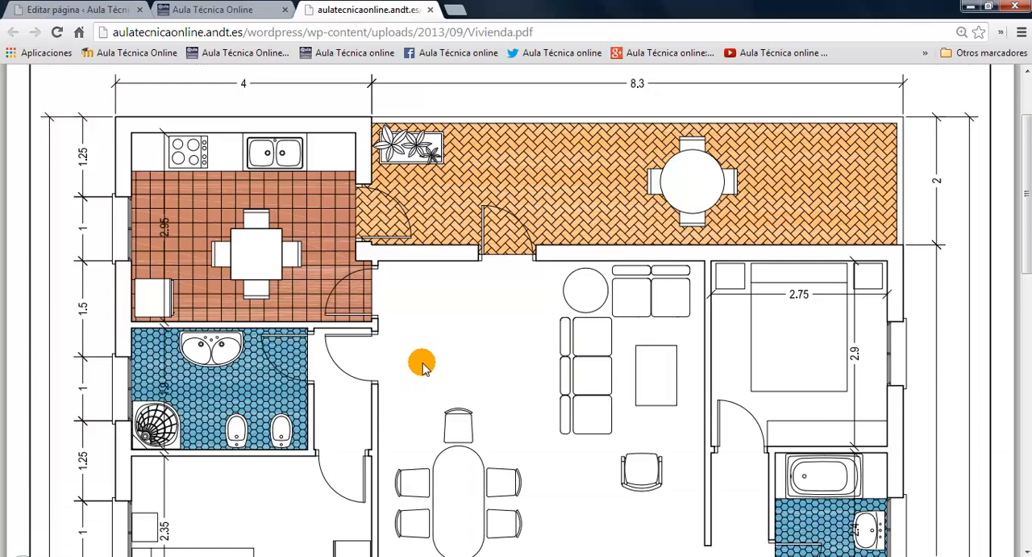
scroll(421, 359, down, 6)
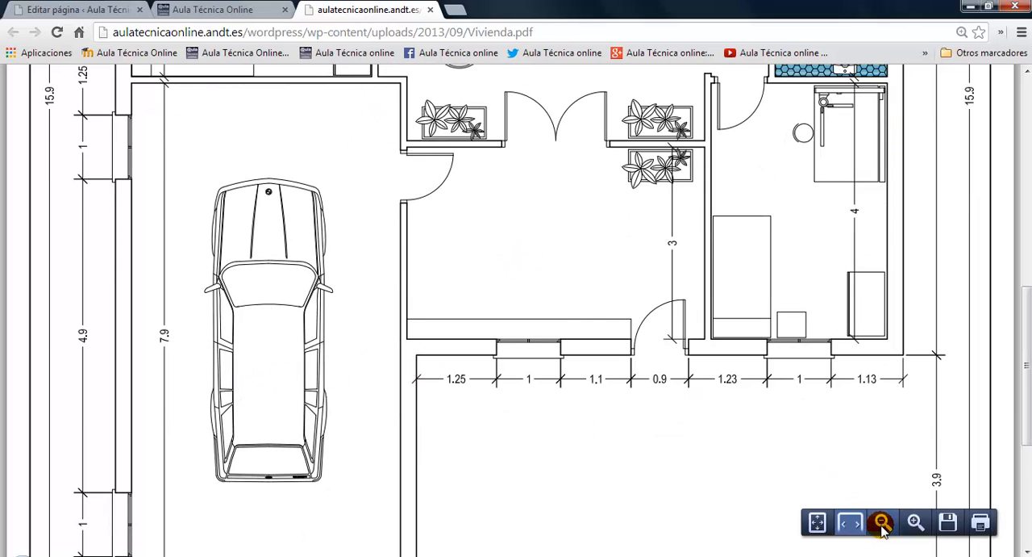
click(883, 524)
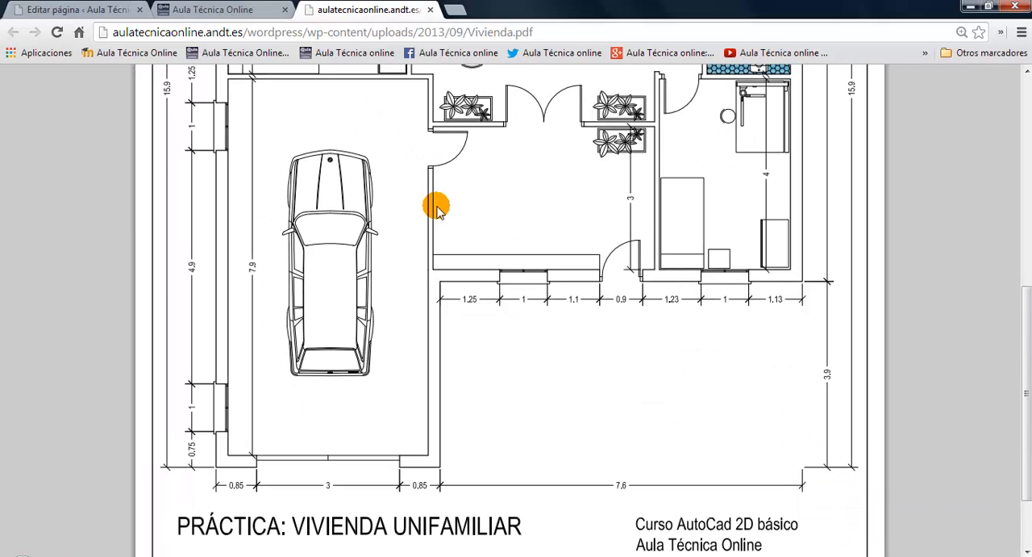
scroll(398, 169, down, 1)
scroll(400, 166, up, 2)
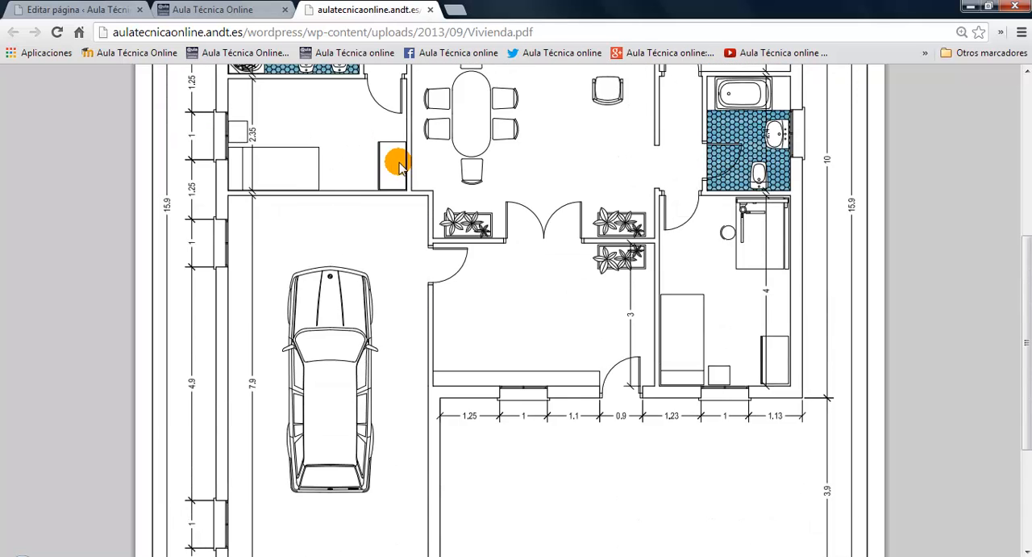
scroll(398, 165, down, 1)
scroll(399, 165, up, 1)
scroll(399, 166, down, 1)
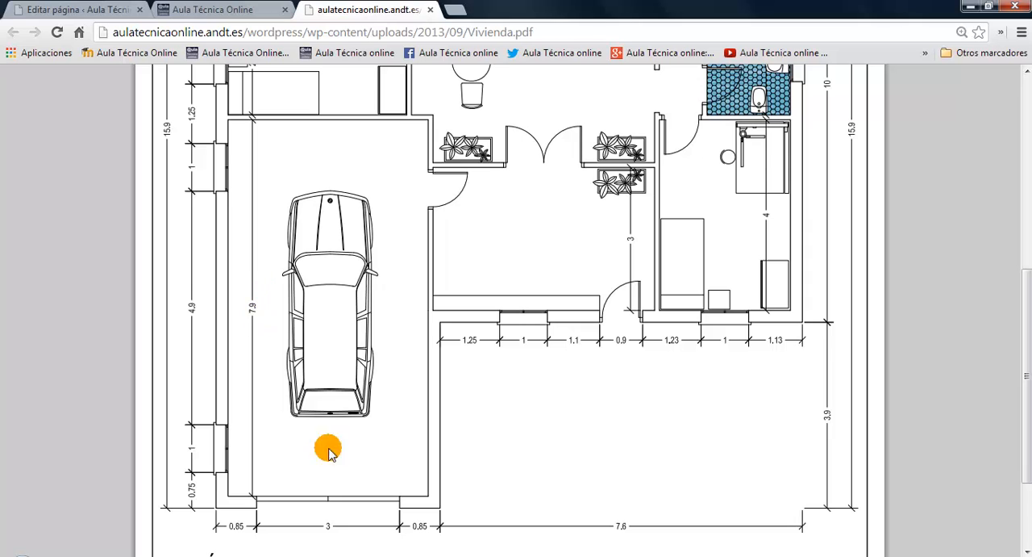
Explode the inner wall outline into separate line segments
click(391, 556)
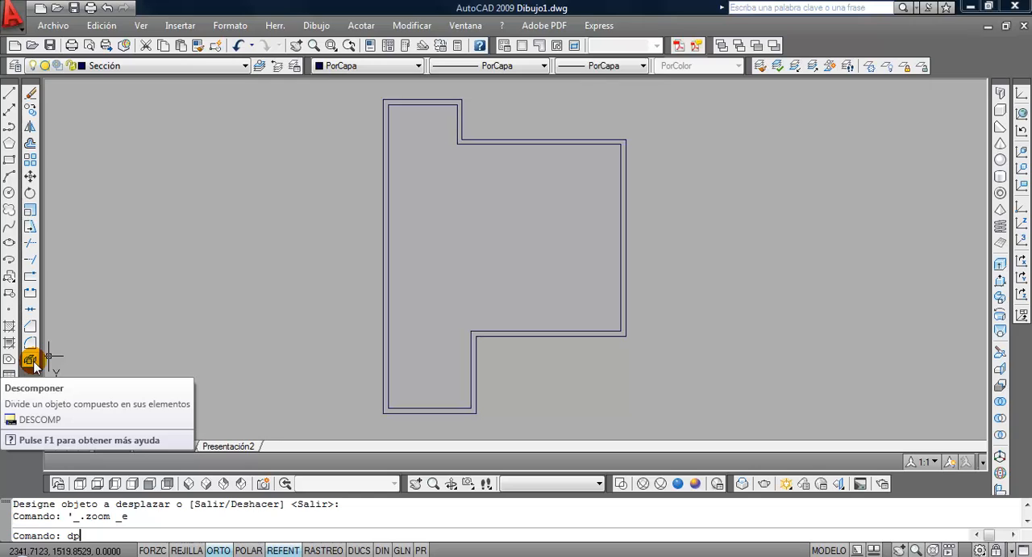
key(Return)
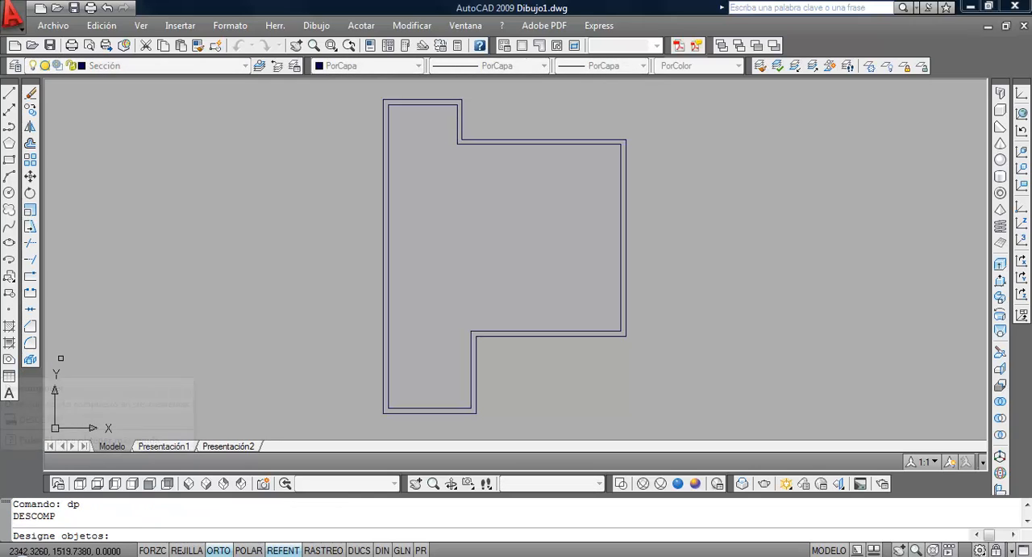
click(388, 286)
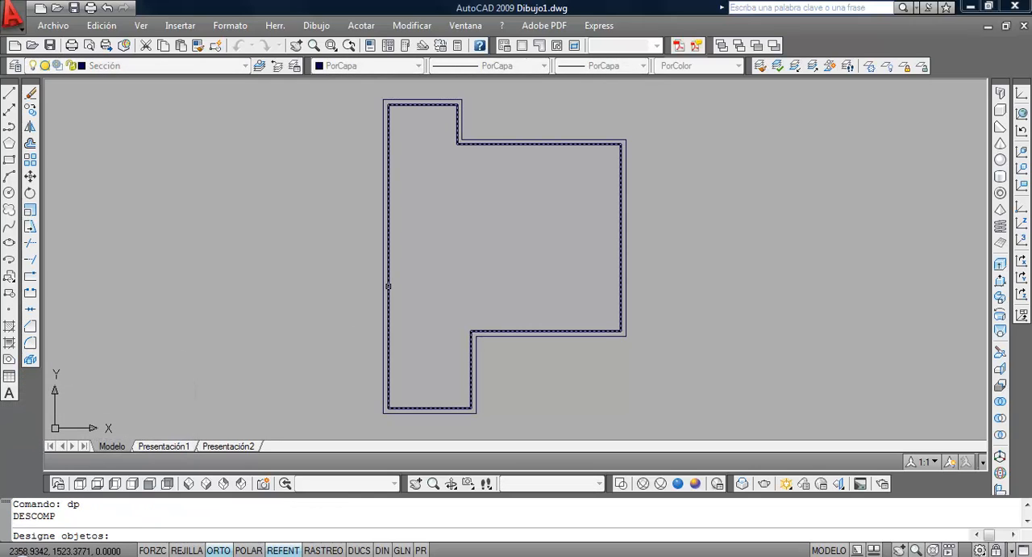
click(388, 286)
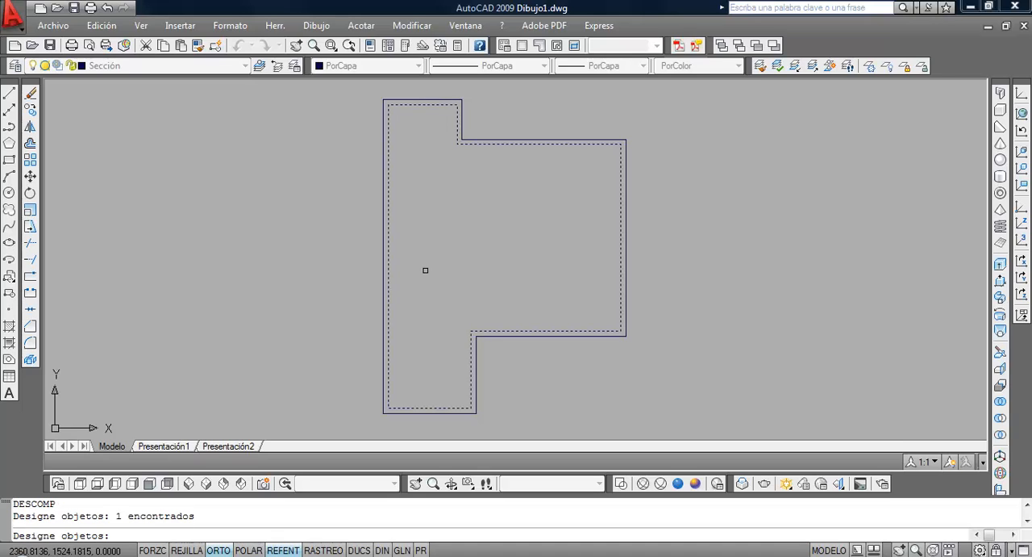
key(Return)
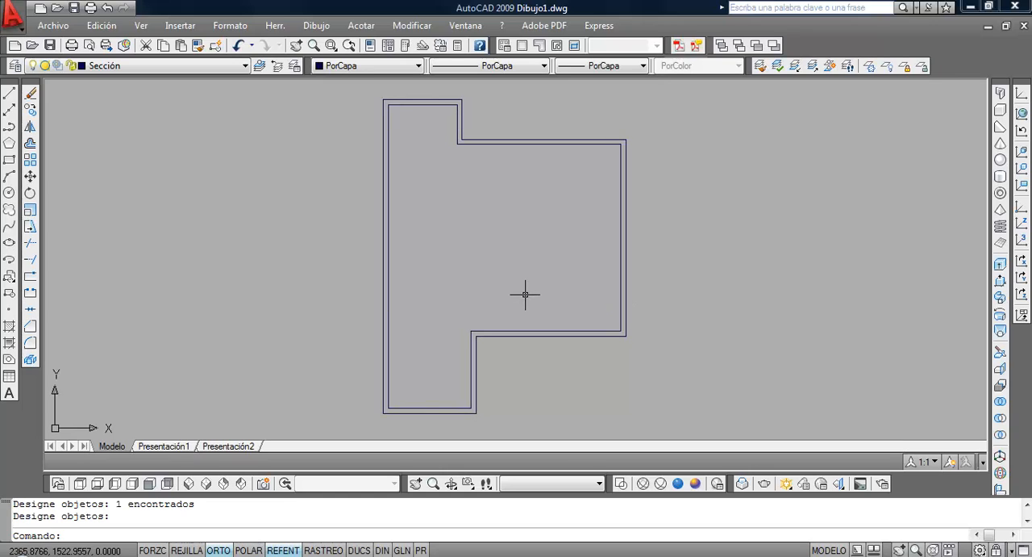
Consult the garage's interior length in the PDF plan and offset its inner front wall line 7.9 units upward
click(336, 552)
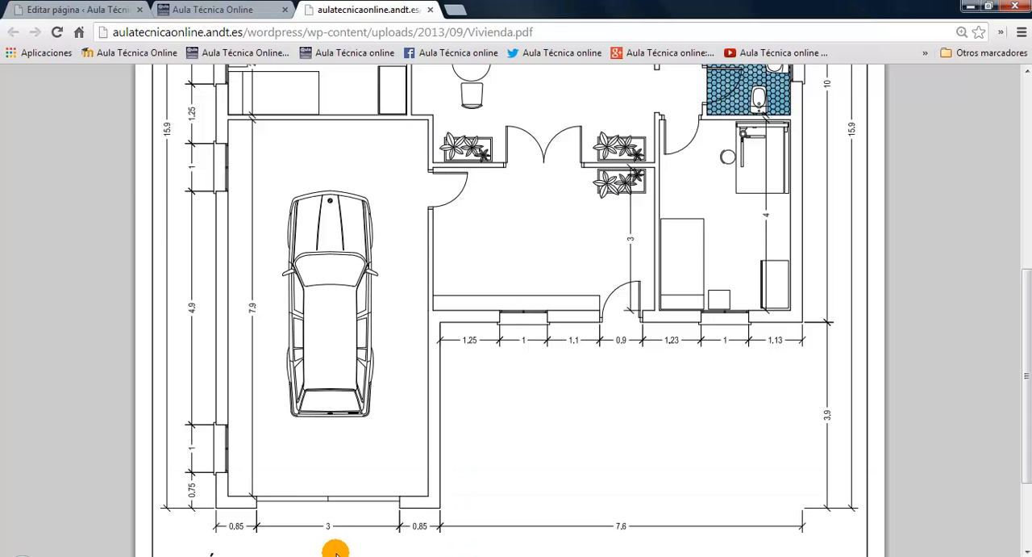
middle_drag(395, 227, 395, 231)
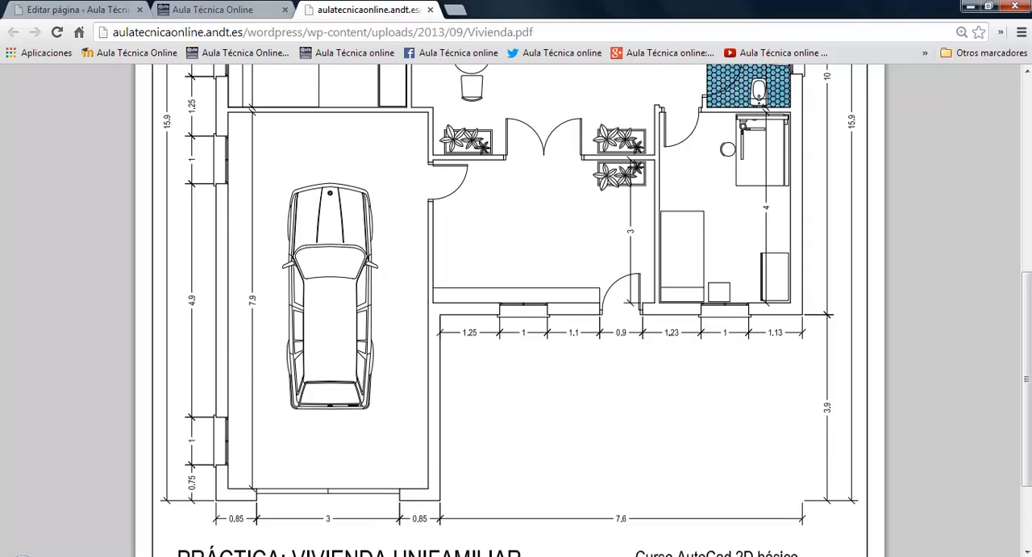
click(379, 555)
scroll(474, 329, up, 3)
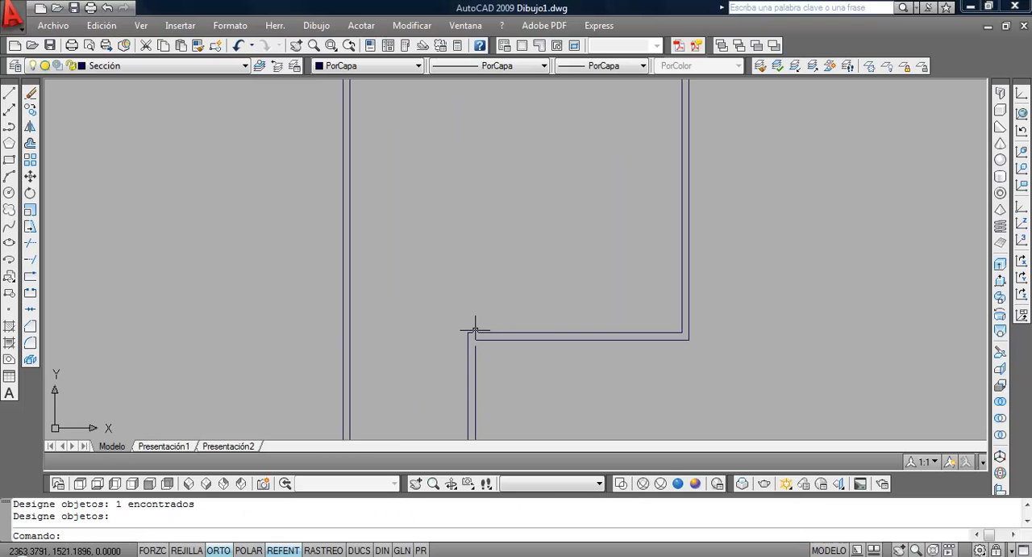
scroll(479, 322, down, 4)
middle_drag(479, 322, 405, 323)
scroll(405, 323, up, 4)
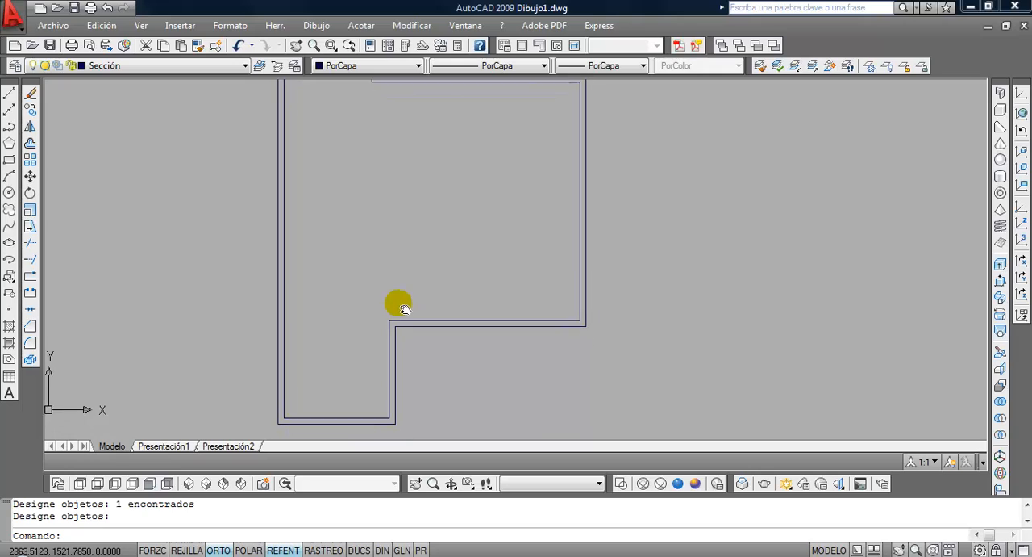
scroll(399, 301, down, 3)
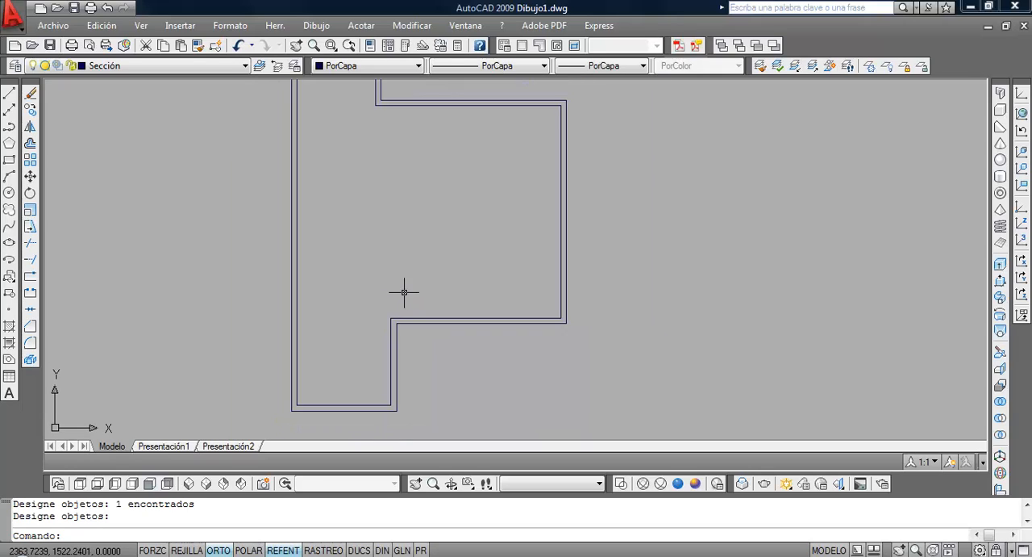
click(30, 145)
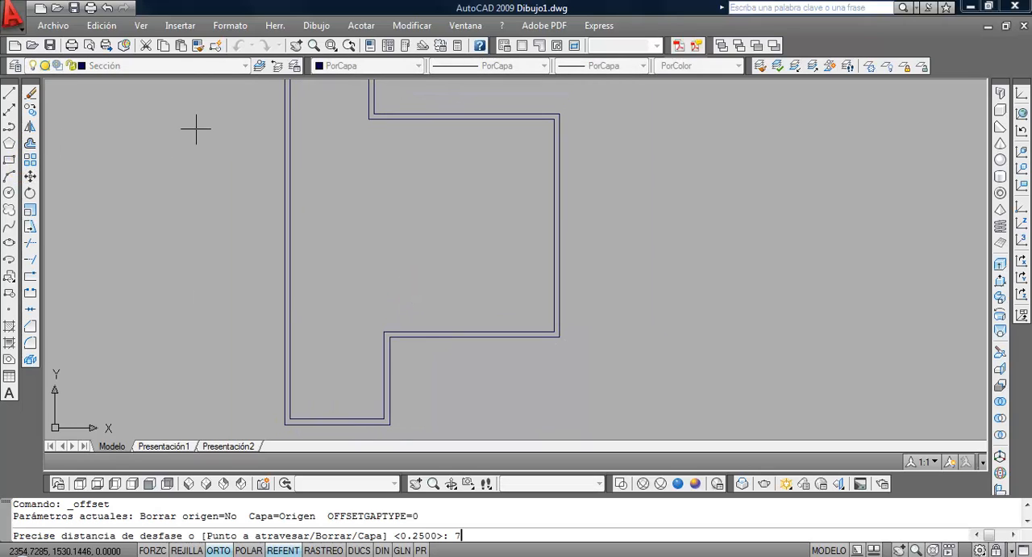
text(7.9)
key(Return)
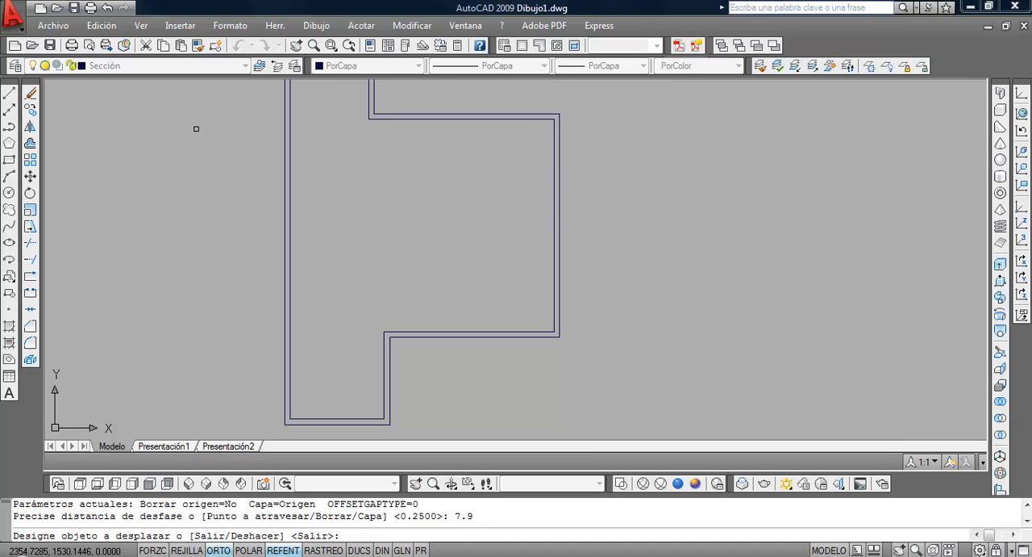
click(363, 418)
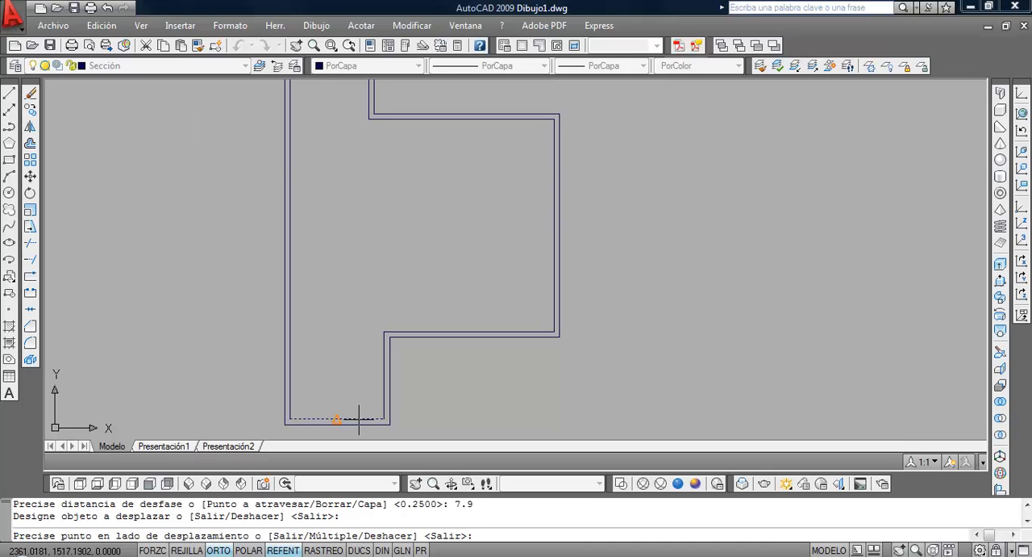
click(351, 295)
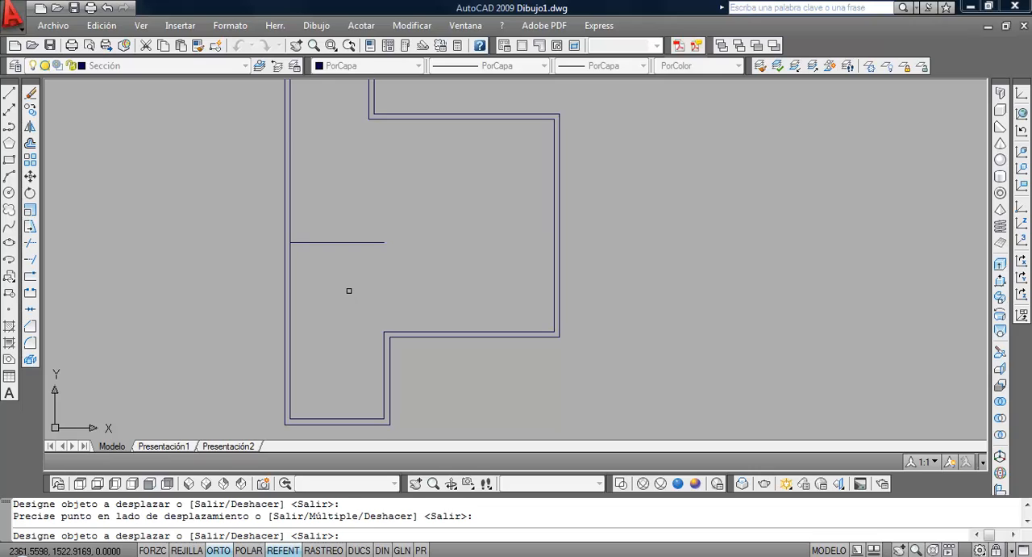
key(Return)
key(Return)
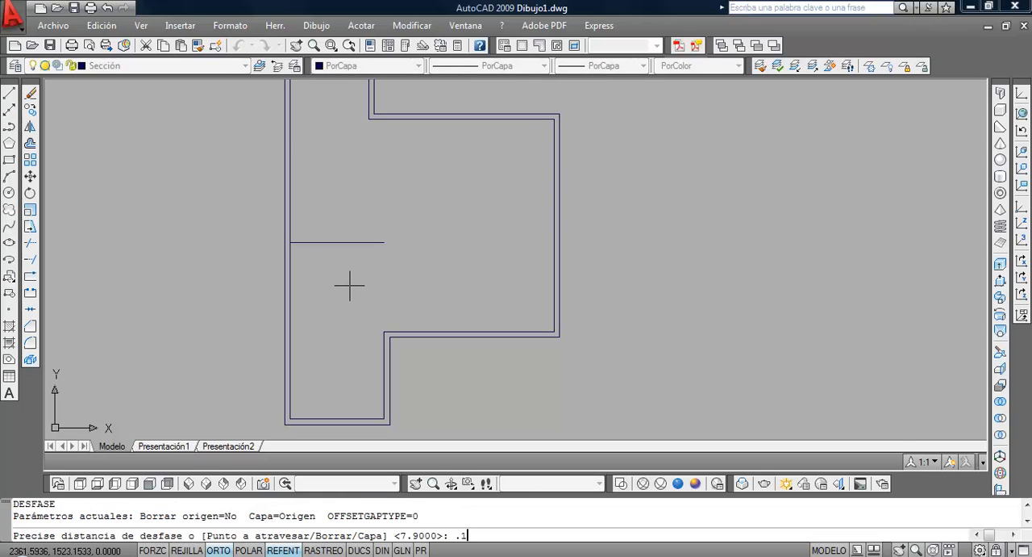
Offset the garage's rear partition line 0.1 units upward to give the partition its thickness
key(Return)
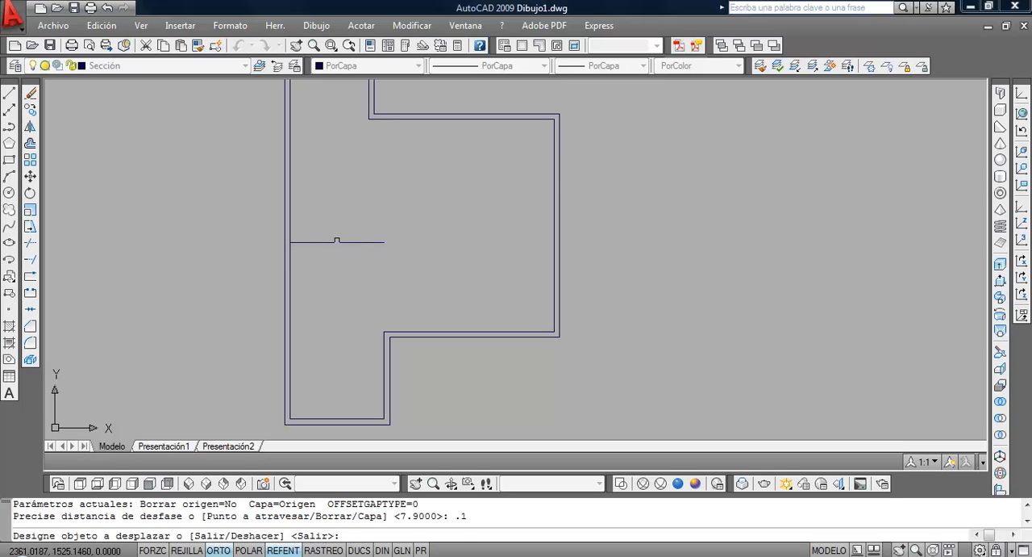
click(337, 241)
click(334, 205)
key(Return)
scroll(450, 274, up, 2)
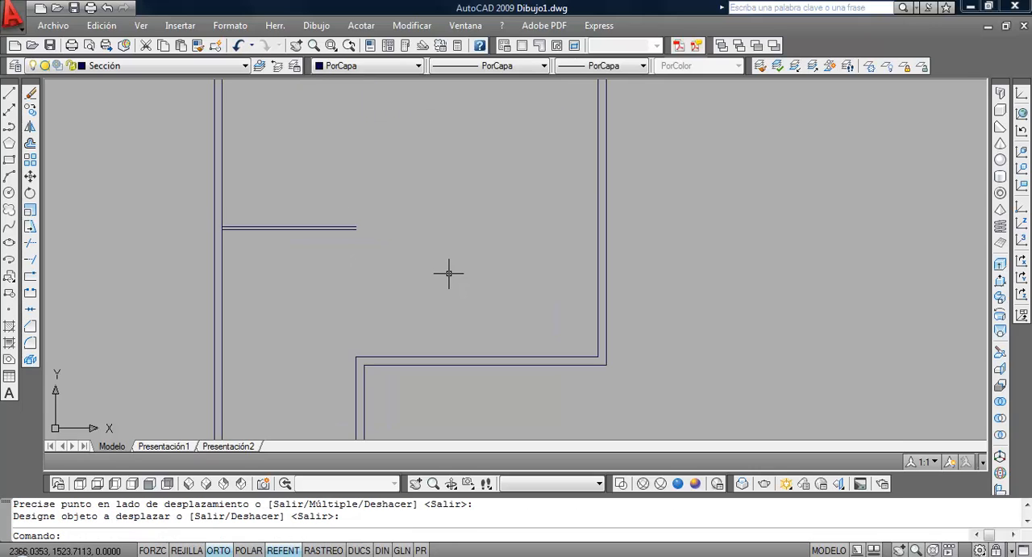
middle_drag(406, 271, 421, 268)
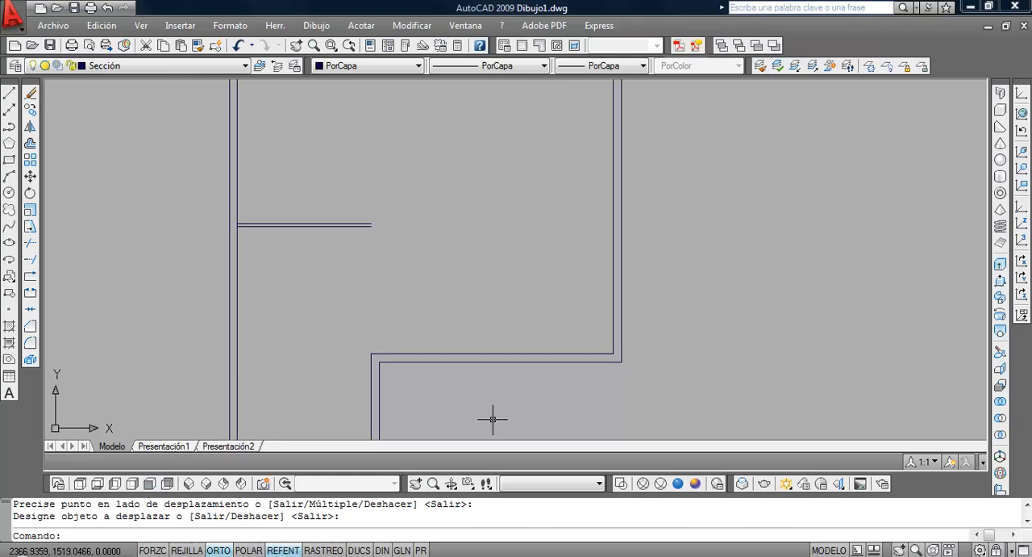
Consult the garage side wall in the PDF plan and draw a vertical line from the inner wall corner up to the rear partition's lower line end
key(alt+Tab)
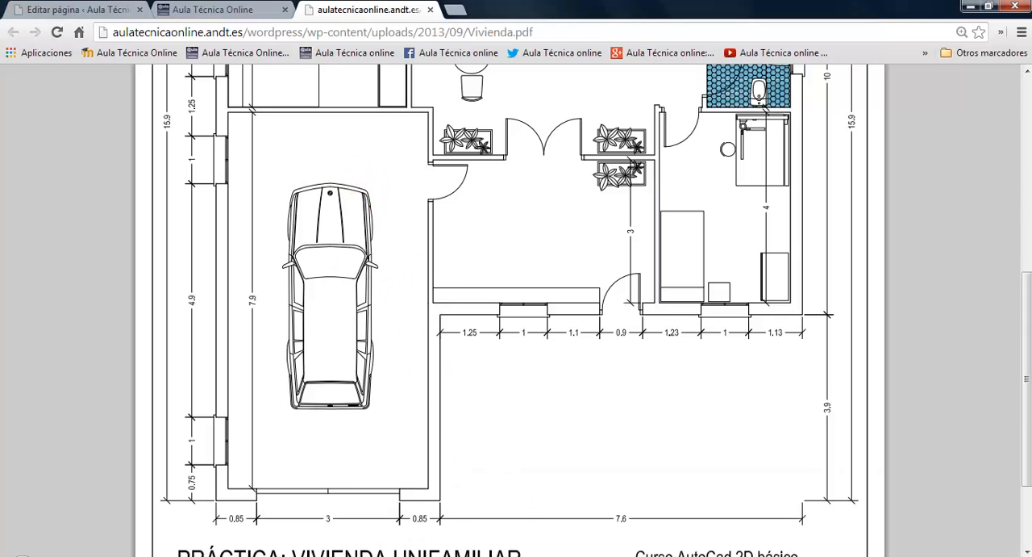
click(402, 554)
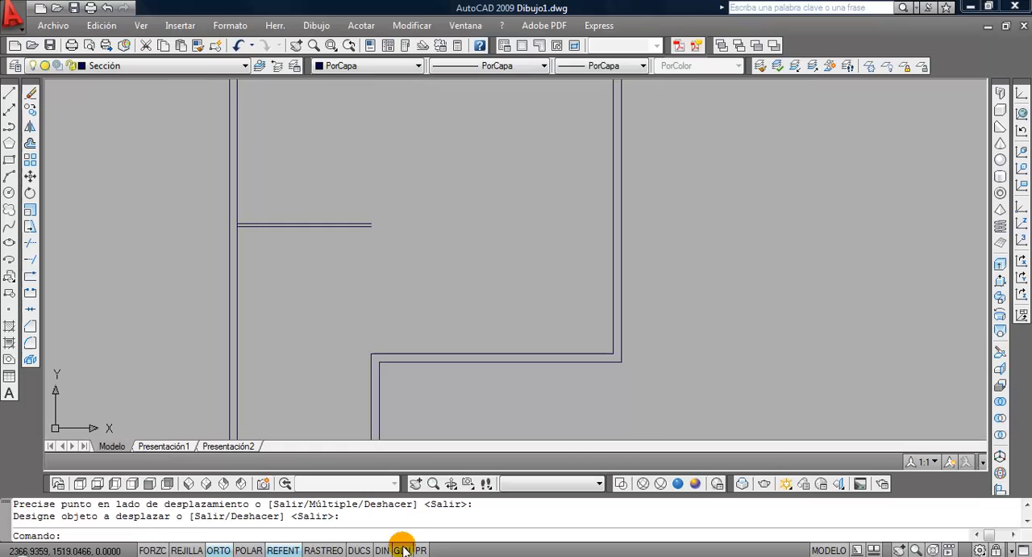
click(11, 97)
click(371, 353)
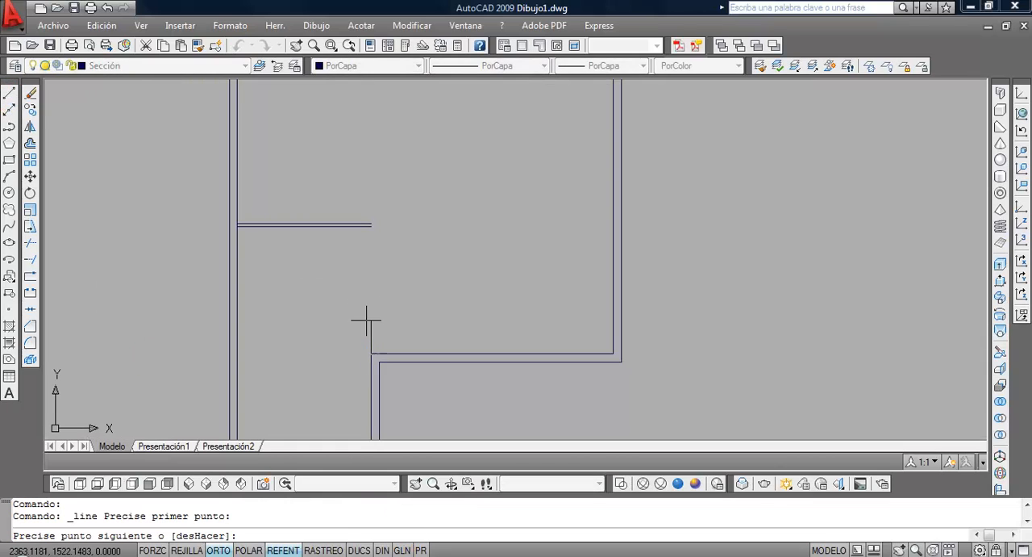
click(370, 226)
key(Return)
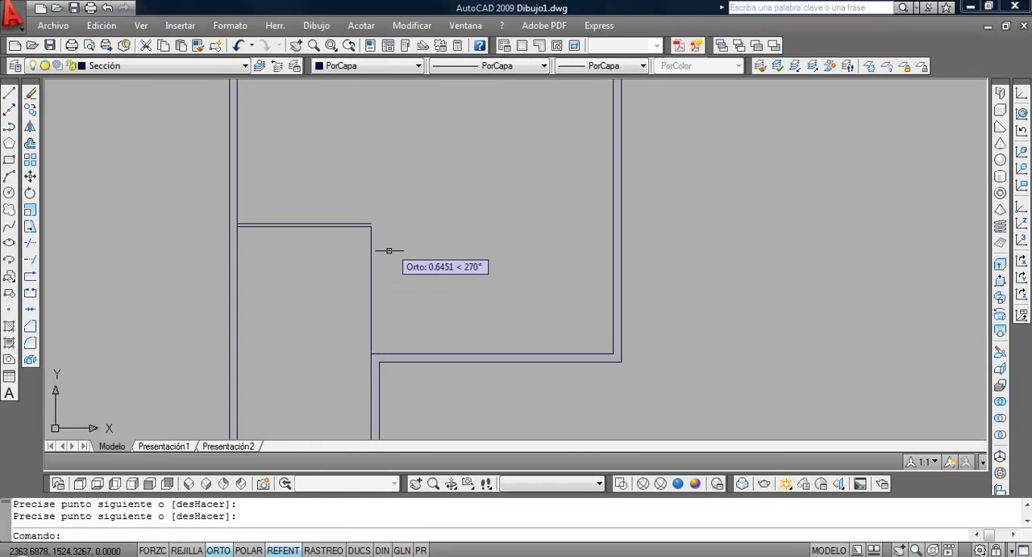
Offset the garage's new vertical side line 0.1 units to the right, away from the garage
click(29, 145)
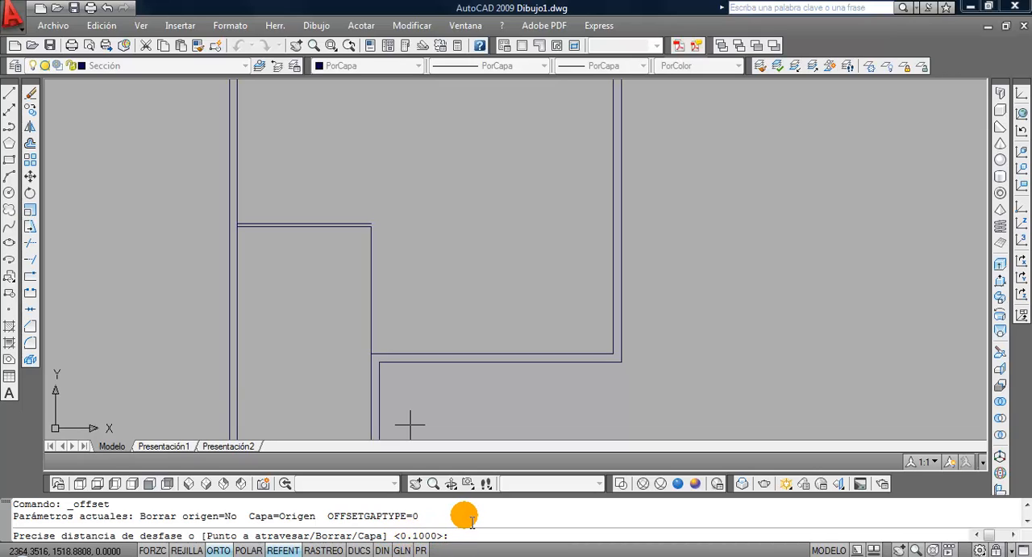
key(Return)
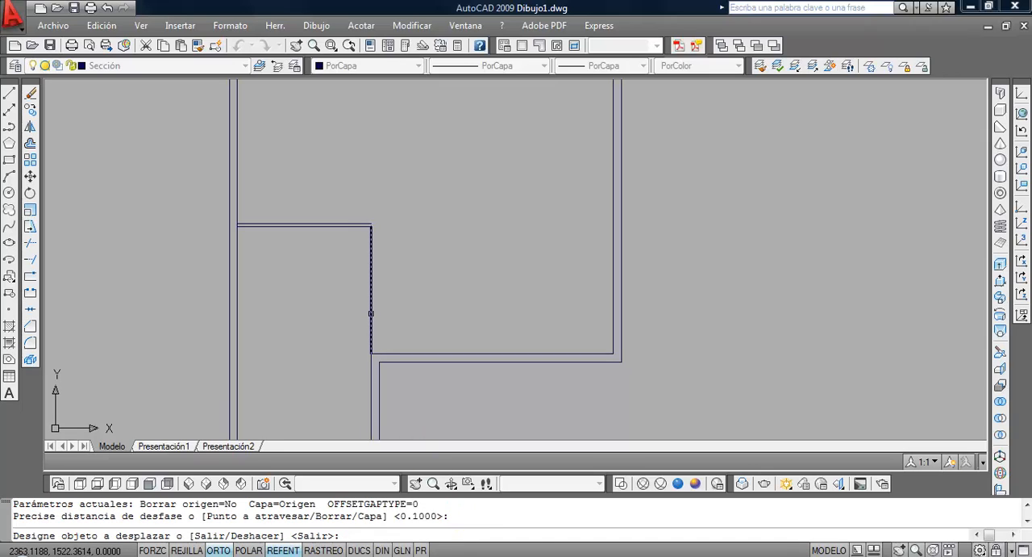
click(371, 313)
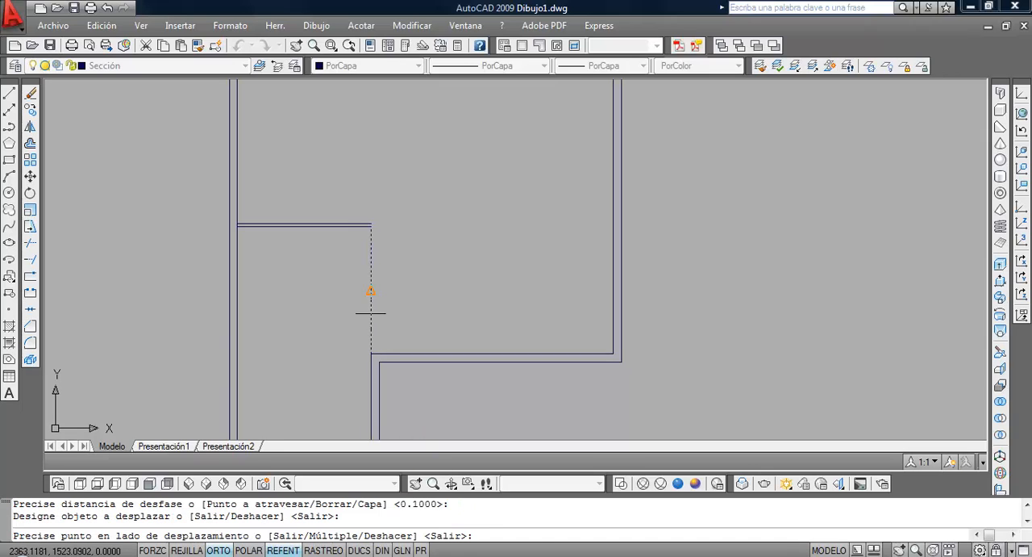
click(443, 309)
key(Return)
scroll(388, 241, up, 2)
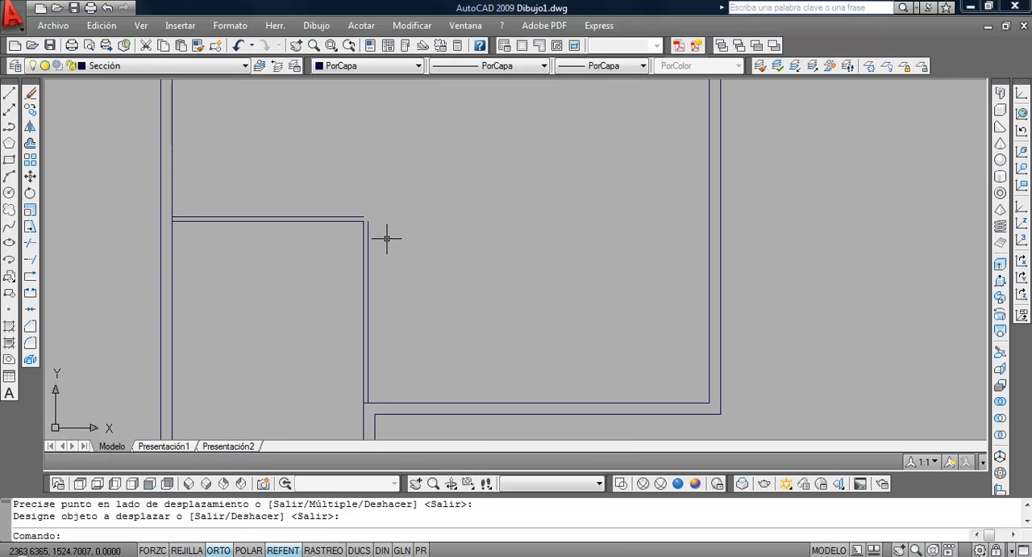
middle_drag(388, 240, 465, 237)
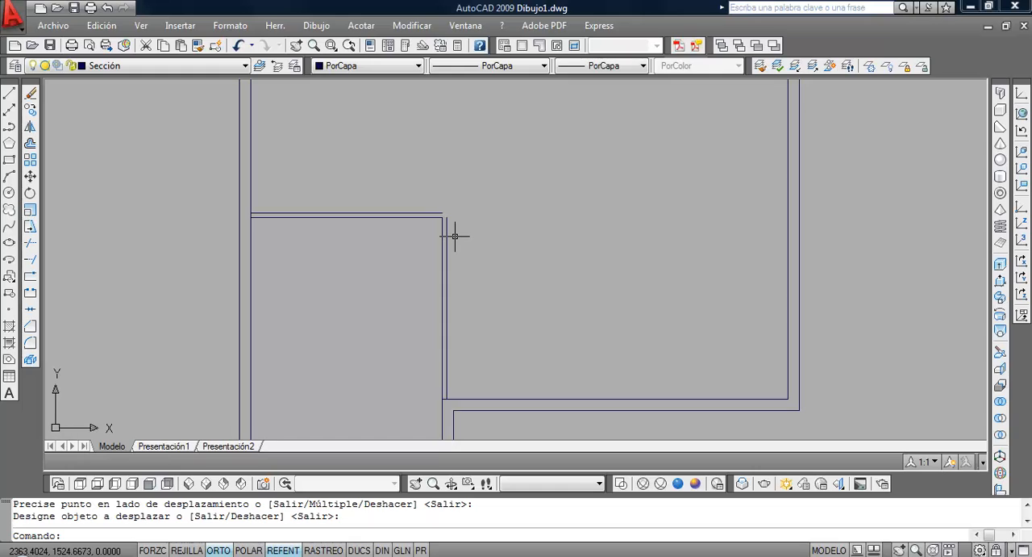
Stretch the right end of the rear partition's upper line perpendicularly to the outer vertical partition line, using its end grip
click(371, 212)
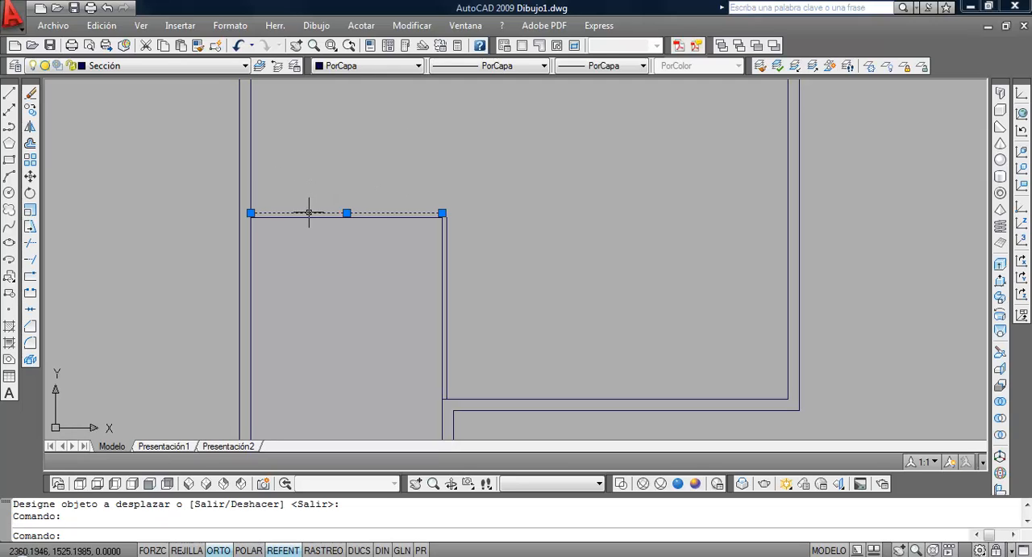
click(347, 213)
click(347, 213)
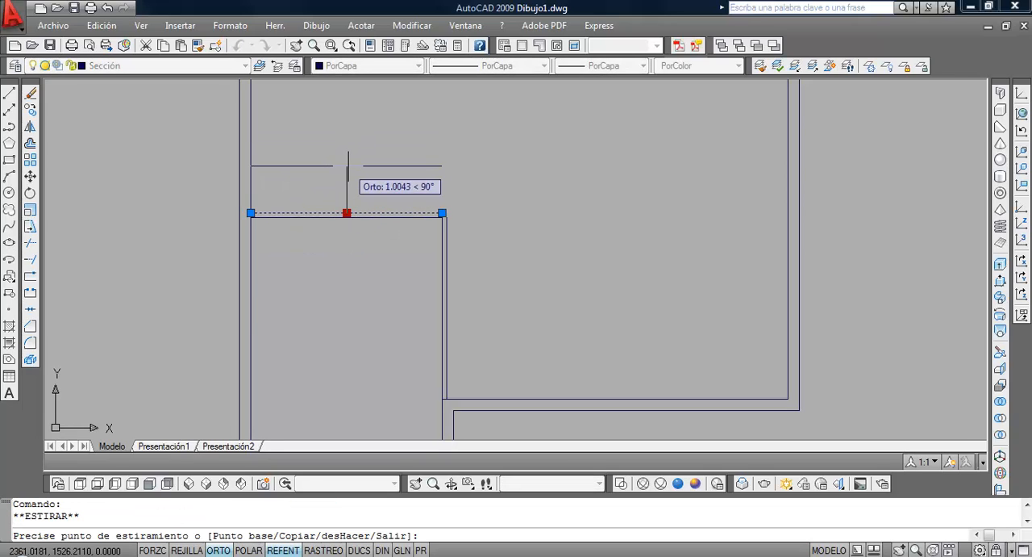
key(Escape)
click(442, 213)
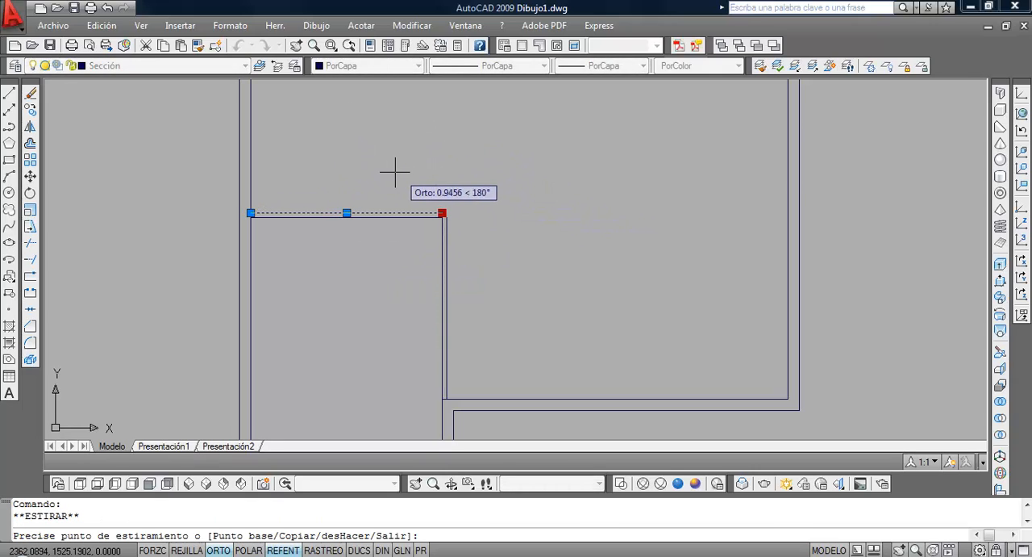
scroll(467, 249, up, 3)
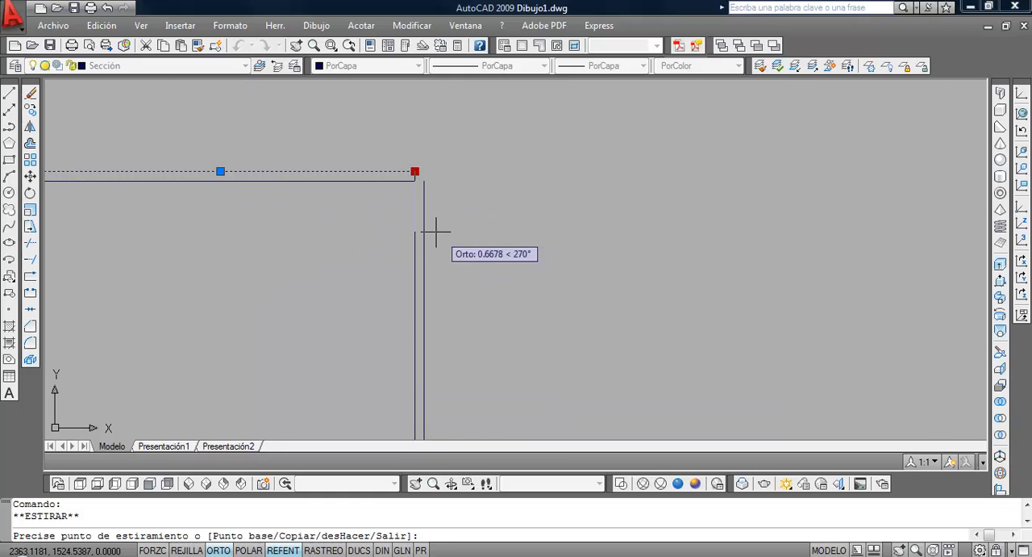
shift+right_click(505, 151)
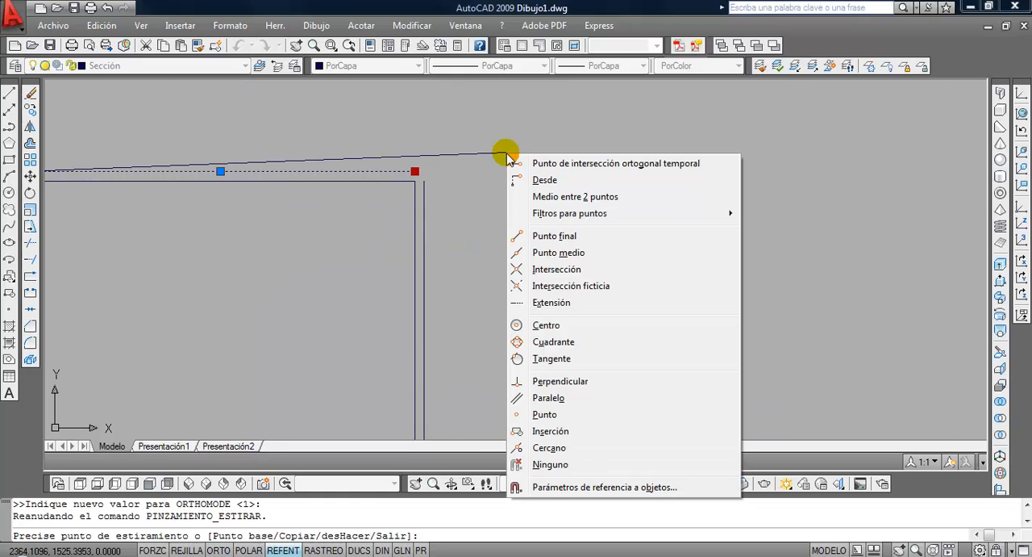
click(560, 381)
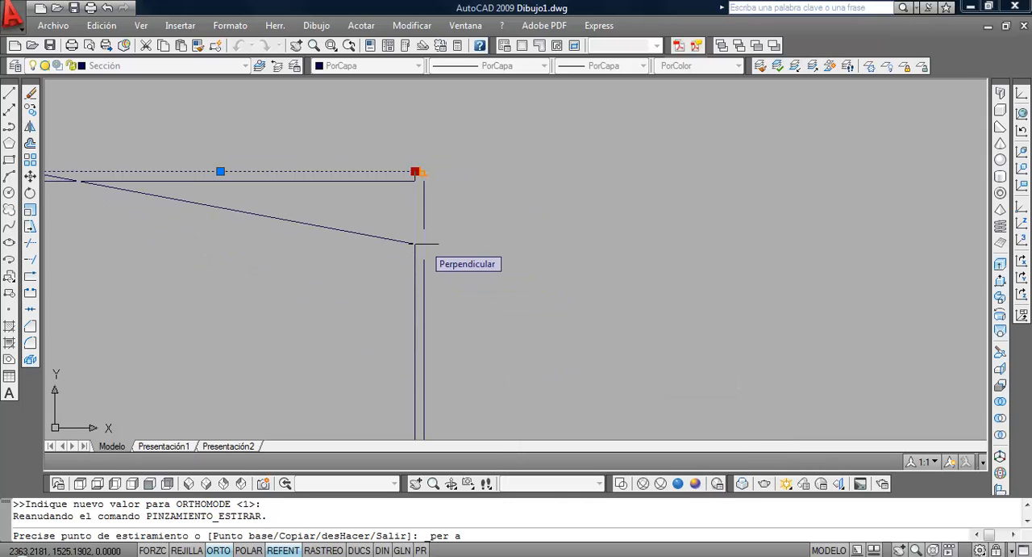
click(416, 242)
Stretch the upper end of the outer vertical partition line to the end of the upper horizontal line
click(422, 232)
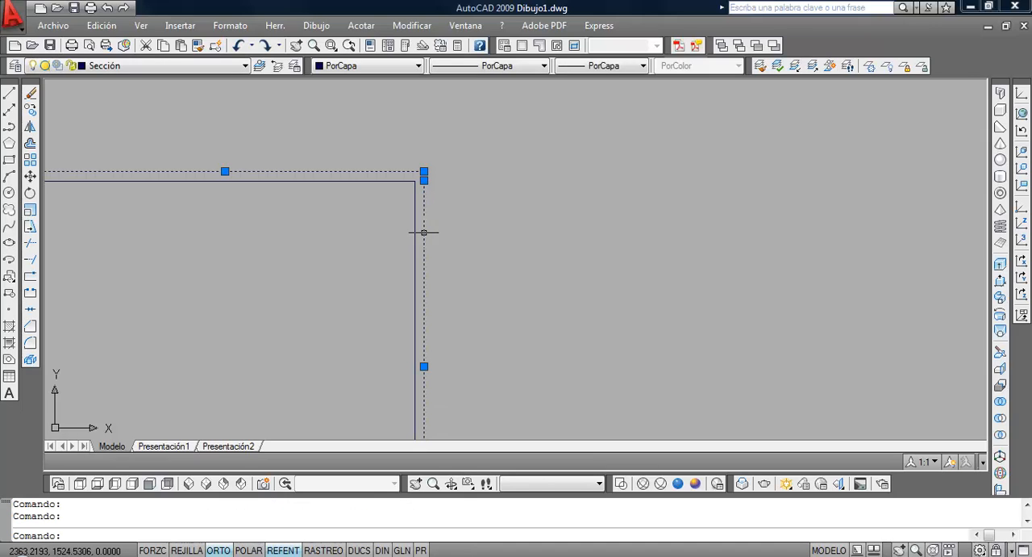
click(424, 171)
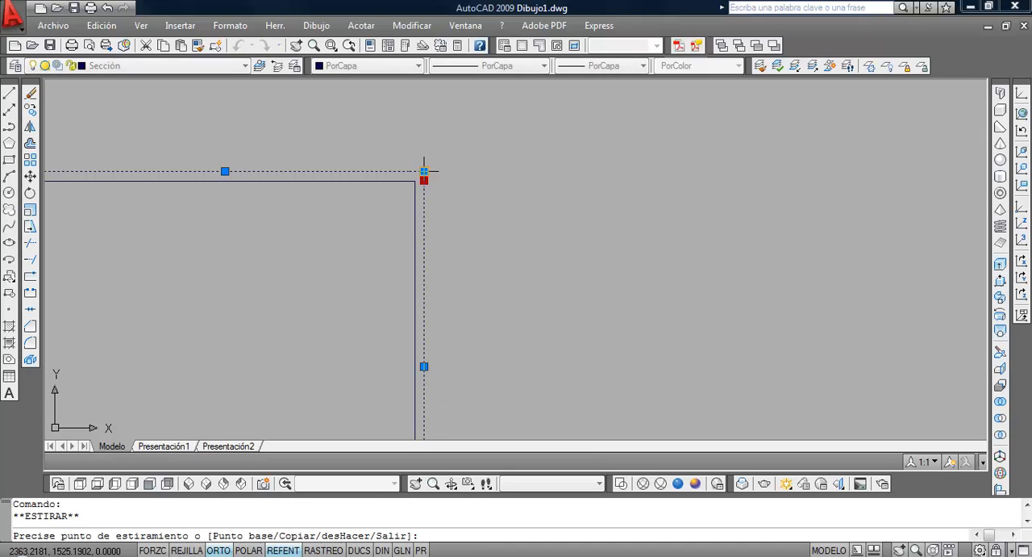
key(Escape)
key(Escape)
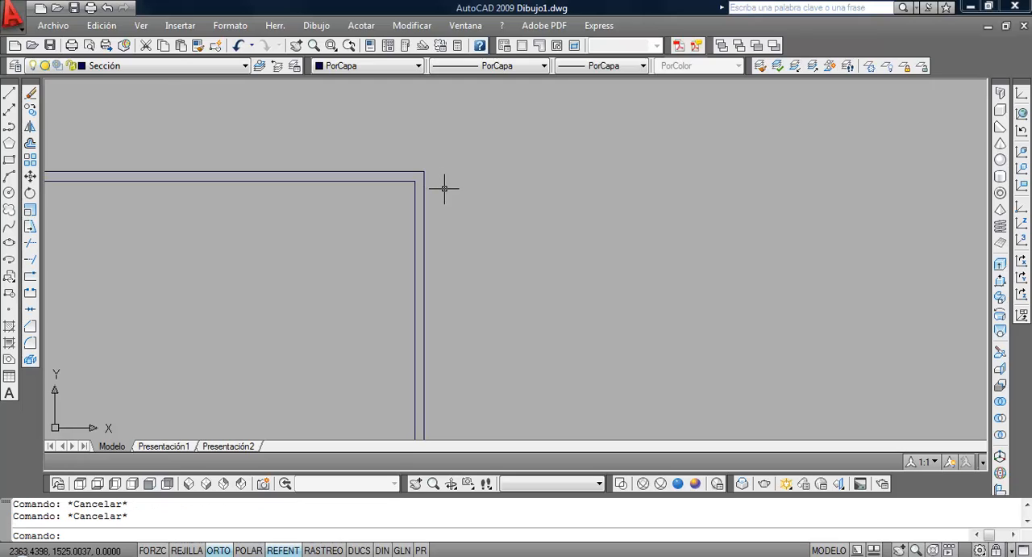
Undo both grip stretches that closed the garage partition's outer corner
scroll(438, 190, down, 3)
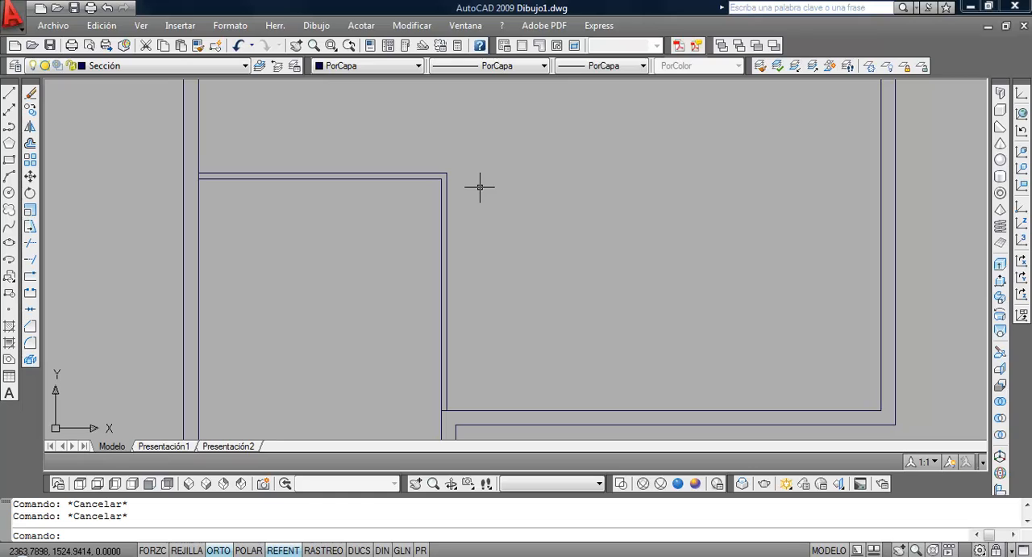
key(Return)
key(Return)
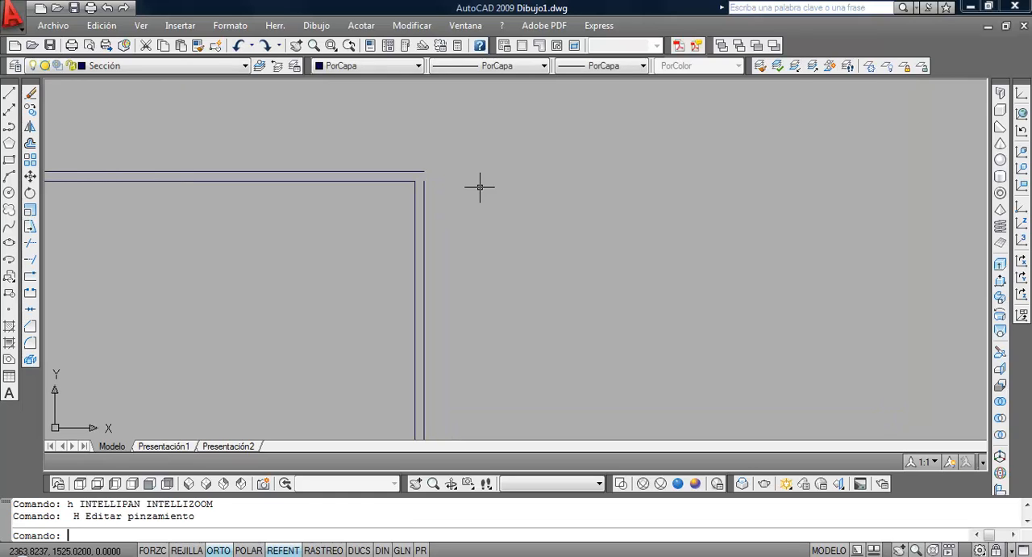
key(Return)
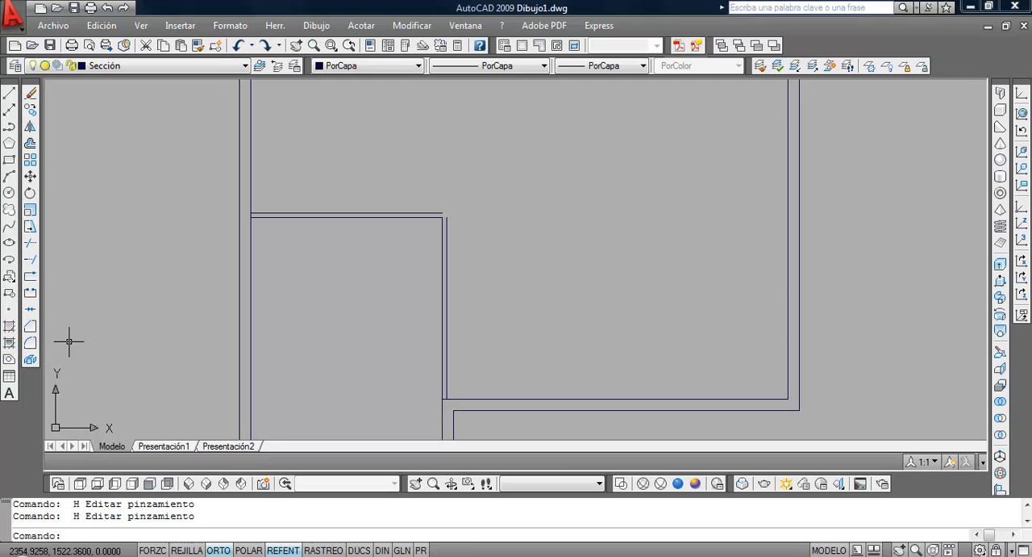
Try joining the garage partition's two outer lines into a sharp corner with Chamfer, and undo the chamfer
click(31, 326)
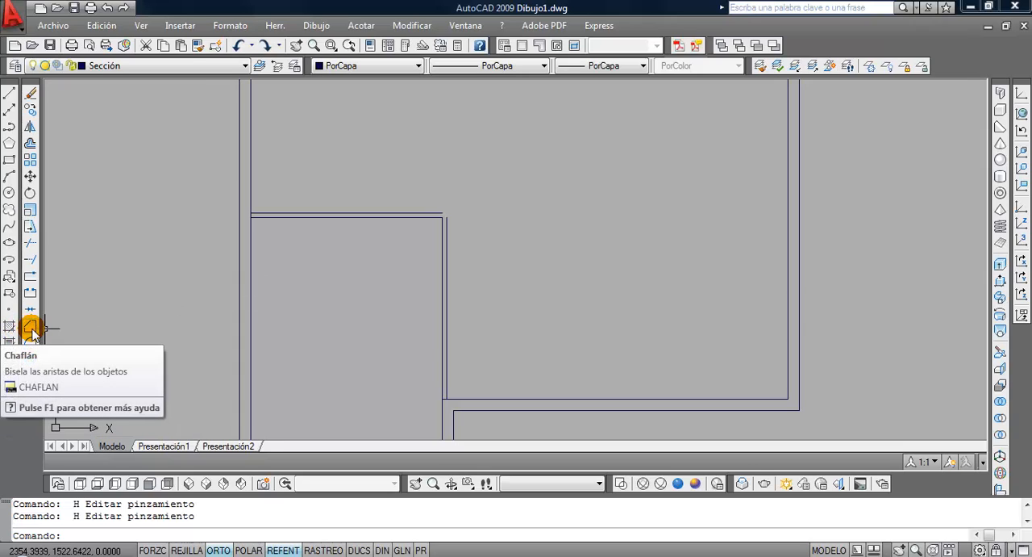
text(ch)
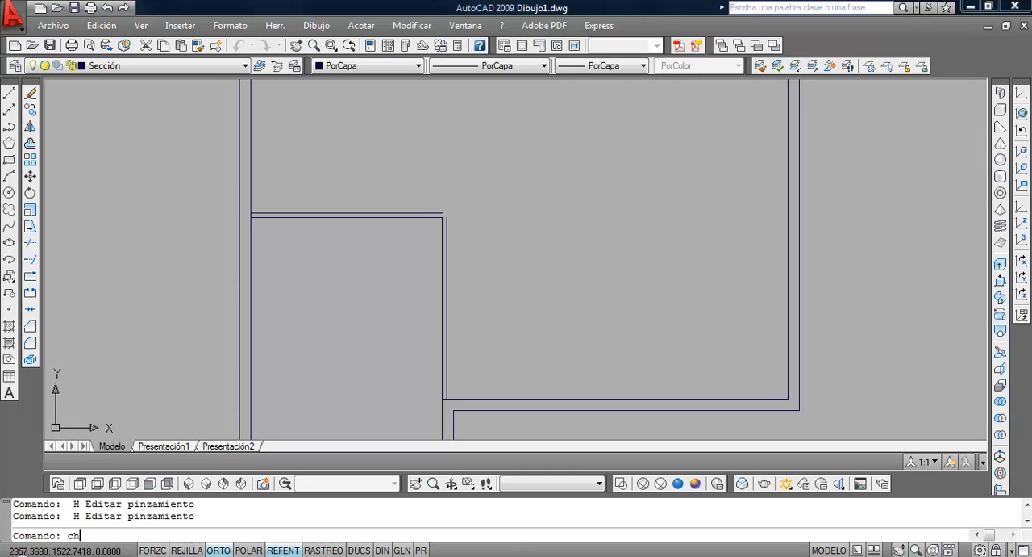
key(Return)
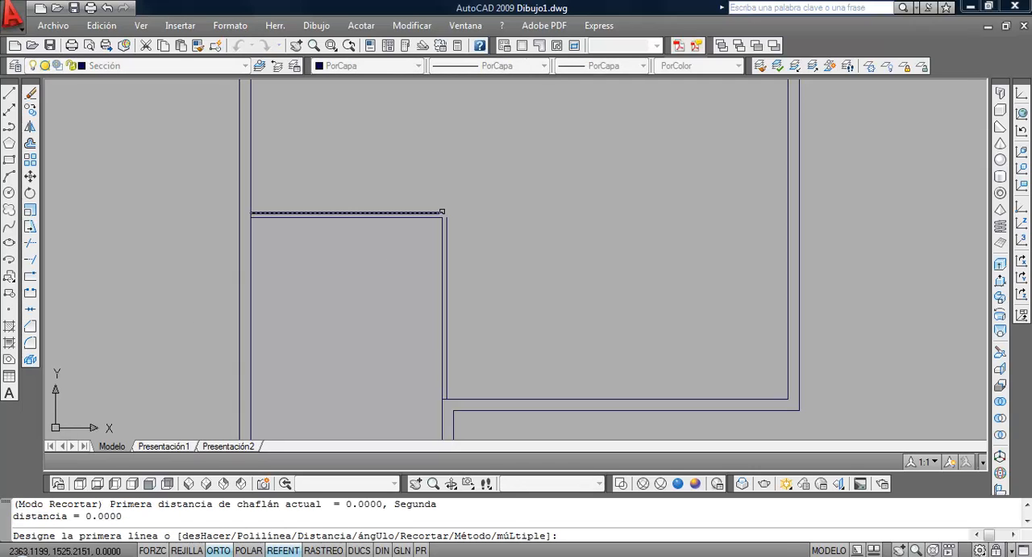
click(441, 213)
click(446, 221)
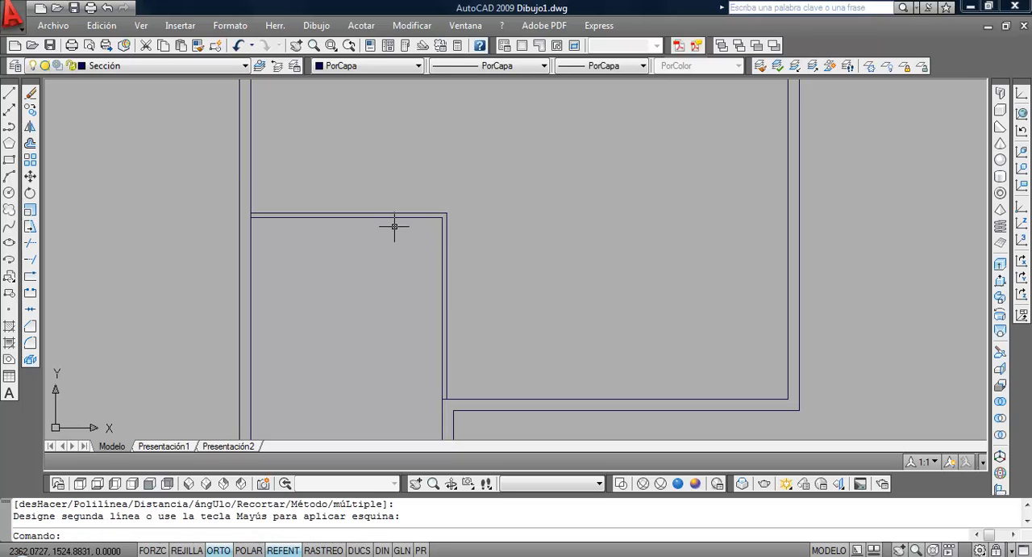
click(241, 48)
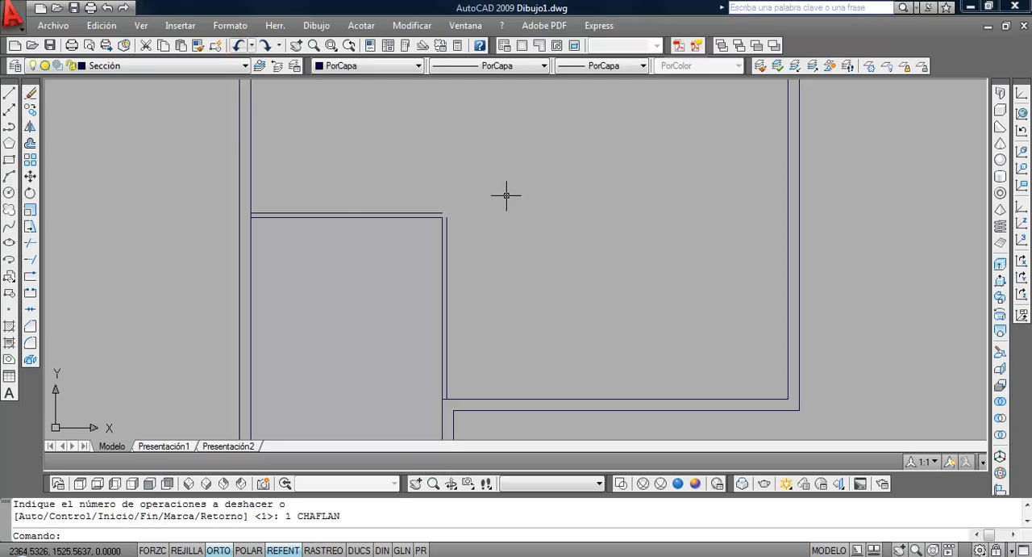
Draw an open three-segment practice outline beside the house: a vertical line, a sloped line spanning about 2.2 by 1.1, and a horizontal line
scroll(482, 193, down, 2)
middle_drag(481, 193, 219, 211)
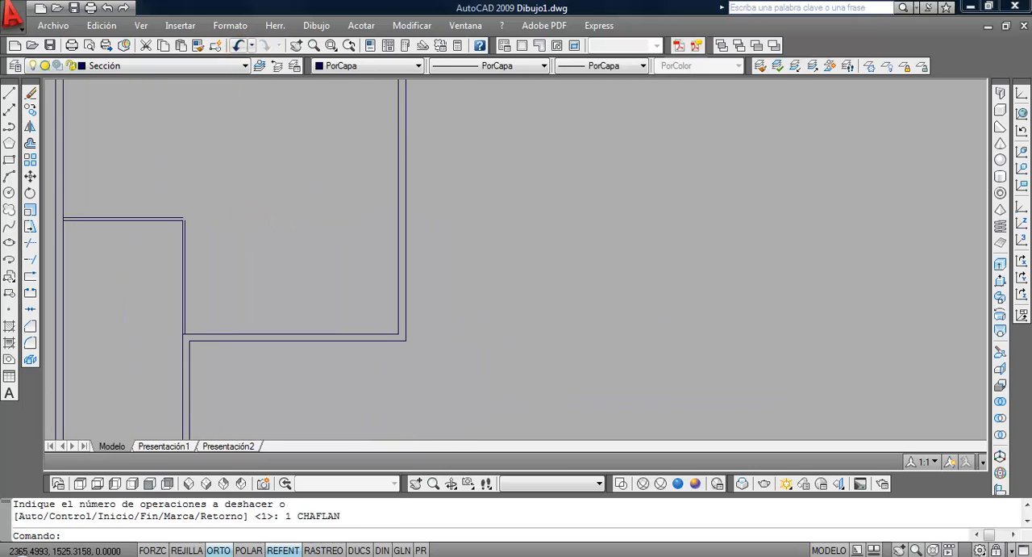
click(9, 92)
click(575, 339)
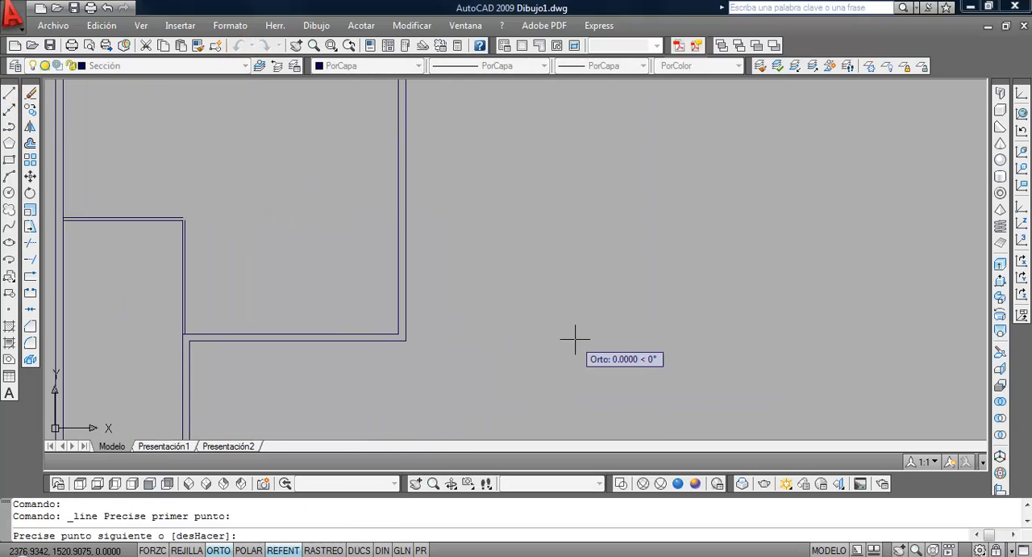
click(573, 274)
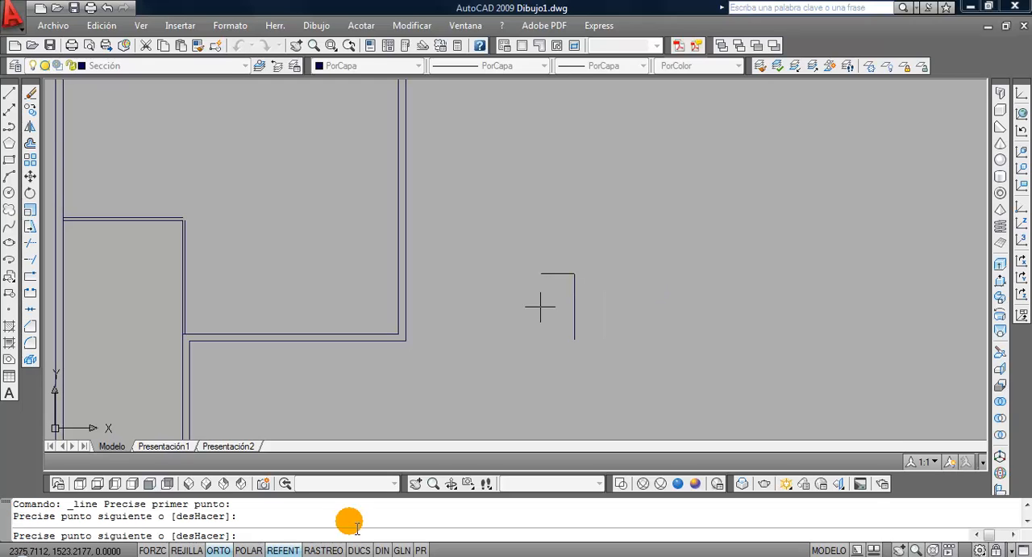
click(219, 550)
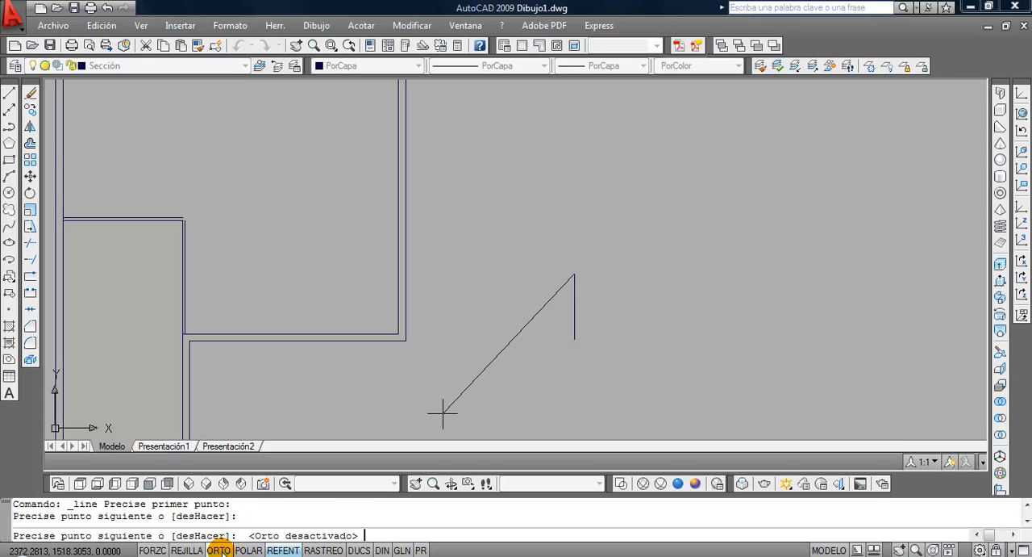
click(510, 242)
key(F8)
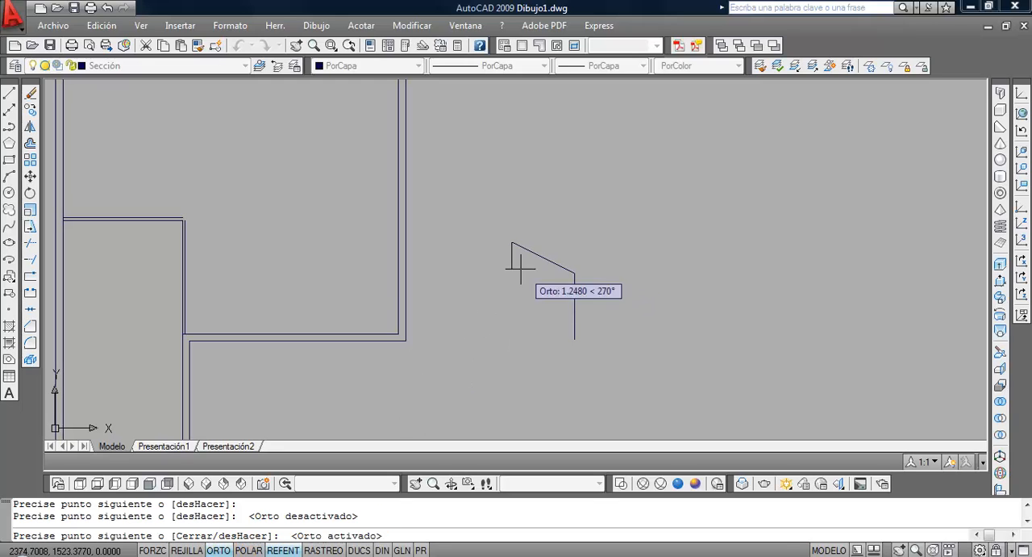
click(450, 255)
key(Return)
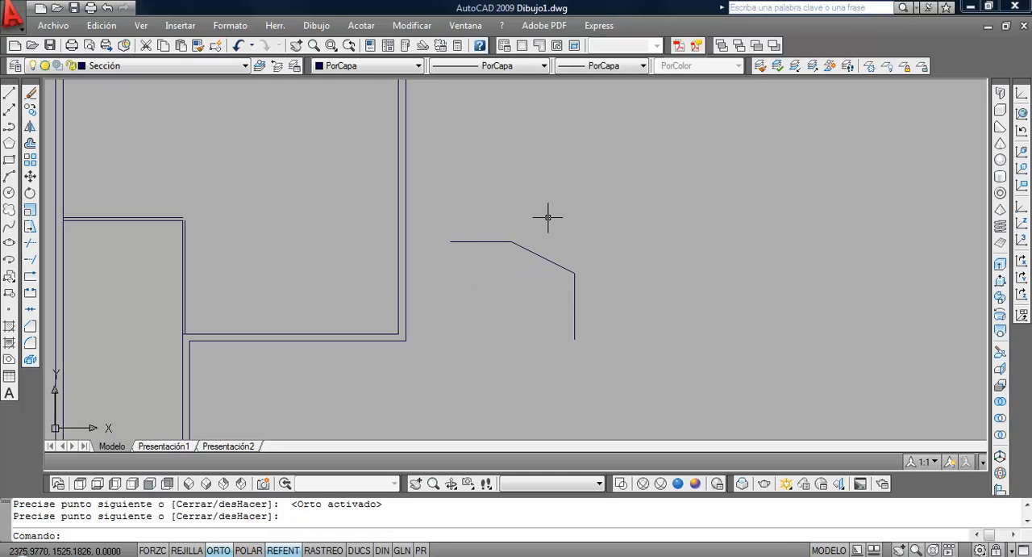
Try joining the practice outline's horizontal and vertical lines with a zero-distance Chamfer, and undo it
scroll(544, 230, up, 2)
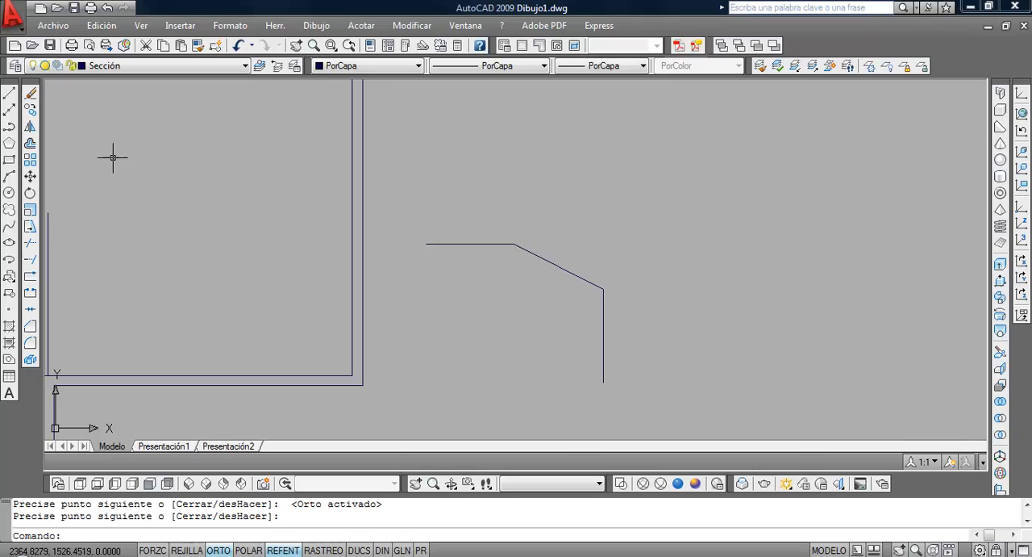
click(8, 92)
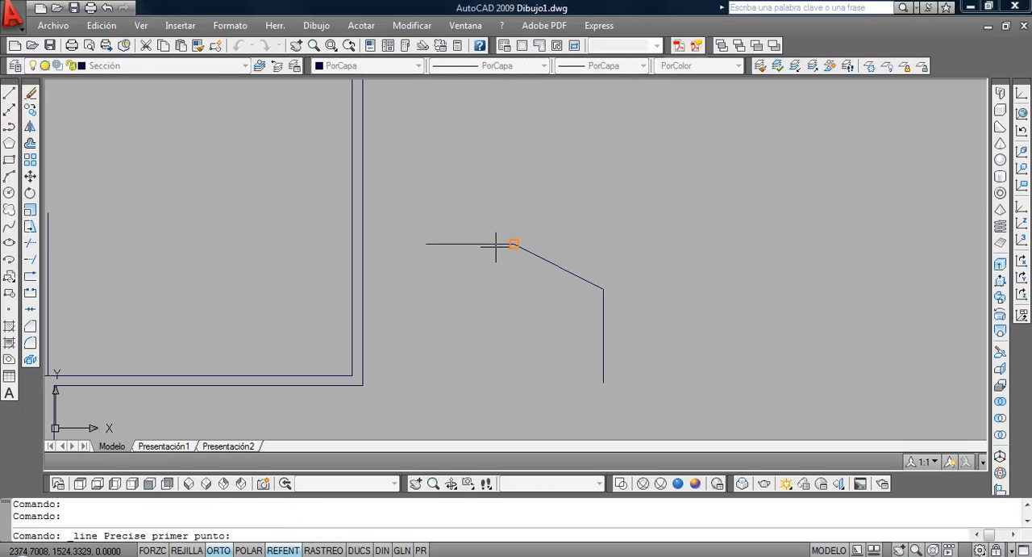
click(30, 325)
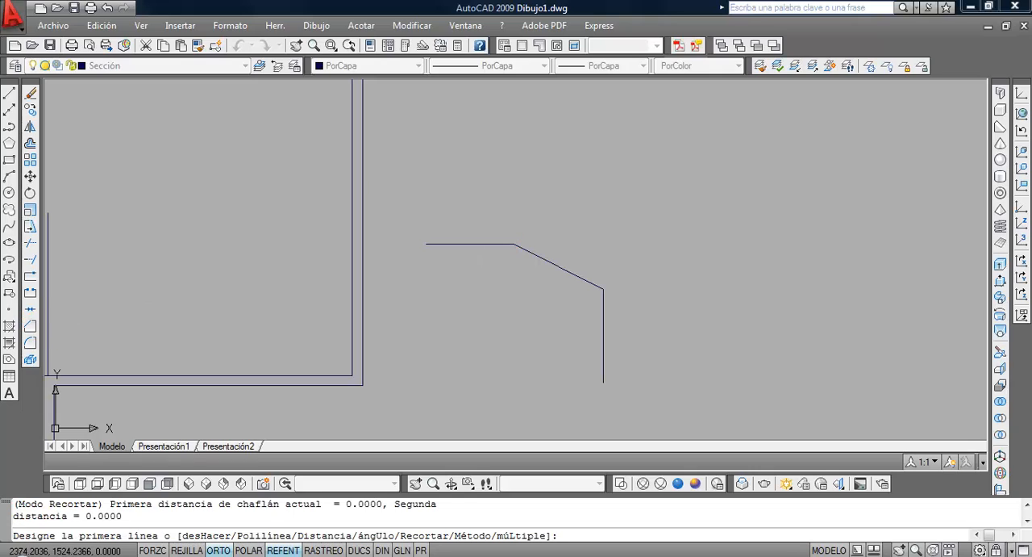
click(500, 242)
click(604, 293)
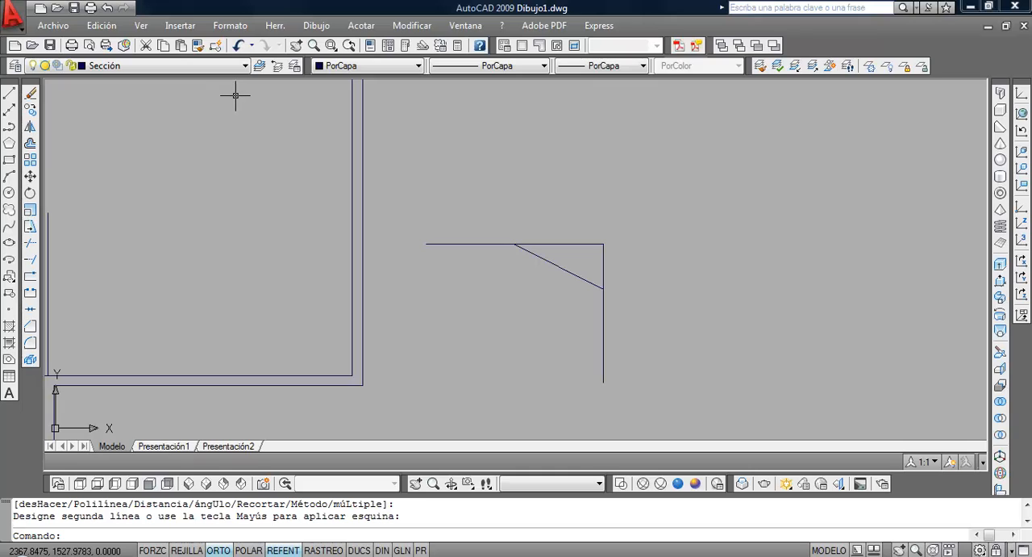
text(h)
key(Return)
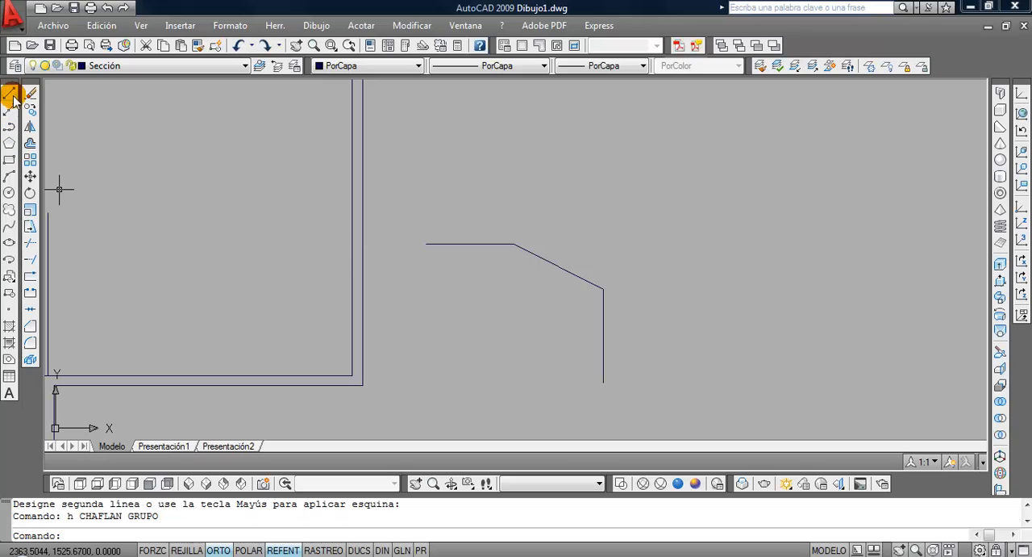
Add linear dimensions for the horizontal and vertical extents of the sloped segment
click(362, 25)
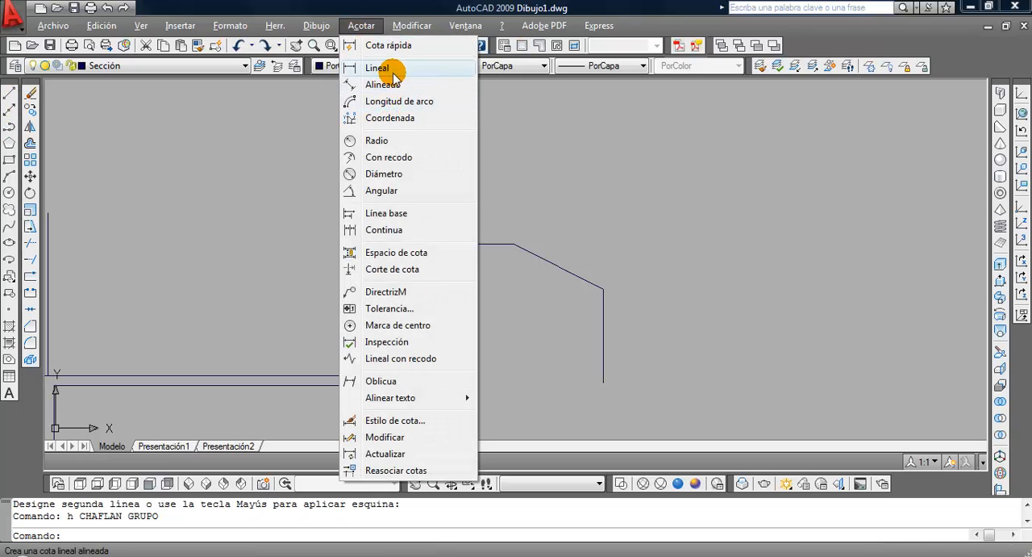
click(393, 70)
click(514, 243)
click(603, 288)
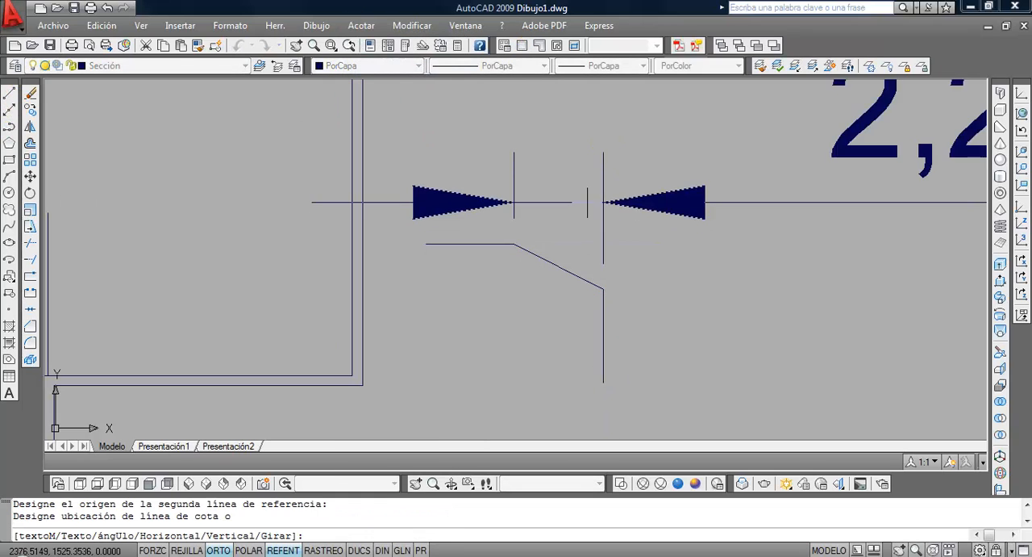
click(588, 192)
key(Return)
click(533, 245)
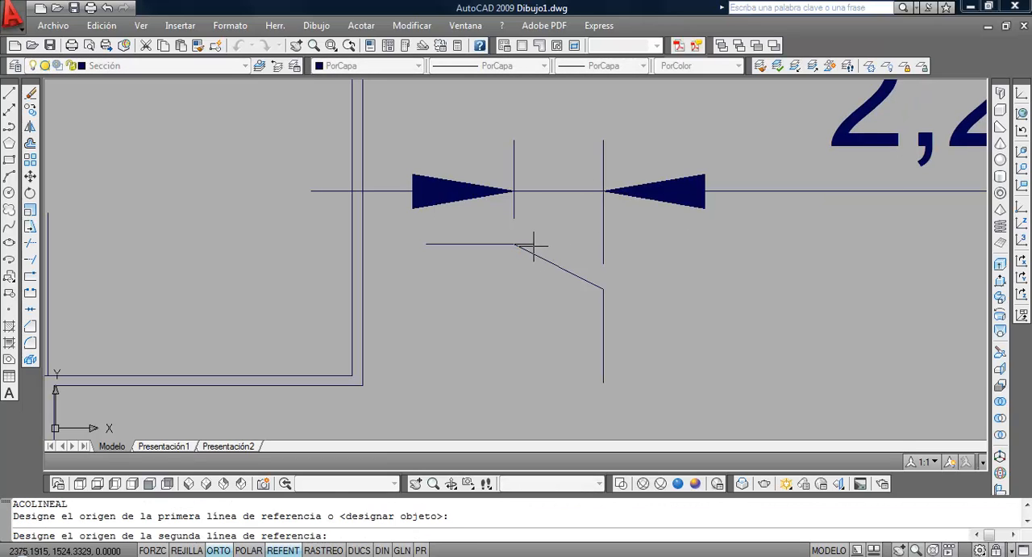
click(603, 287)
click(787, 274)
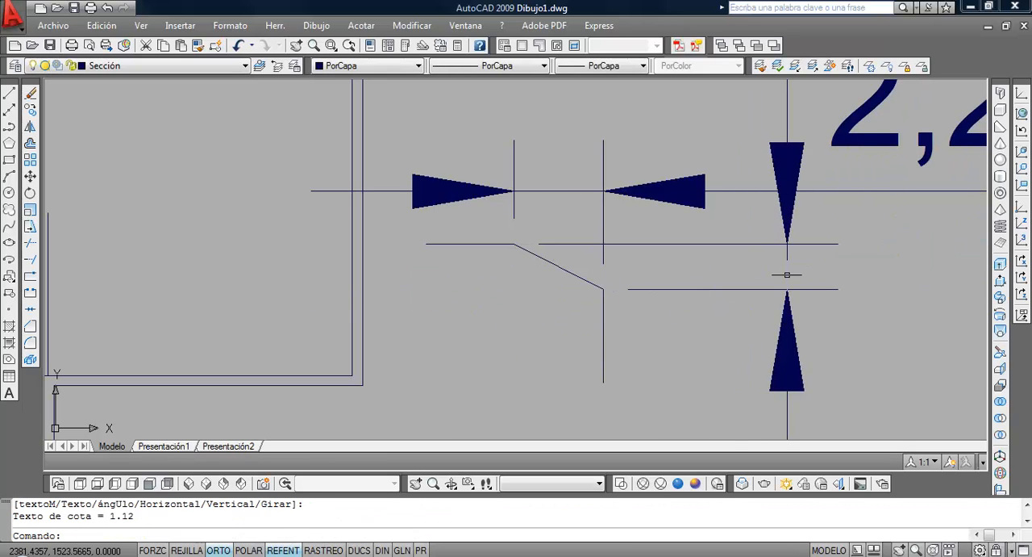
Erase both linear dimensions from the sloped segment
scroll(787, 274, down, 2)
scroll(528, 272, up, 2)
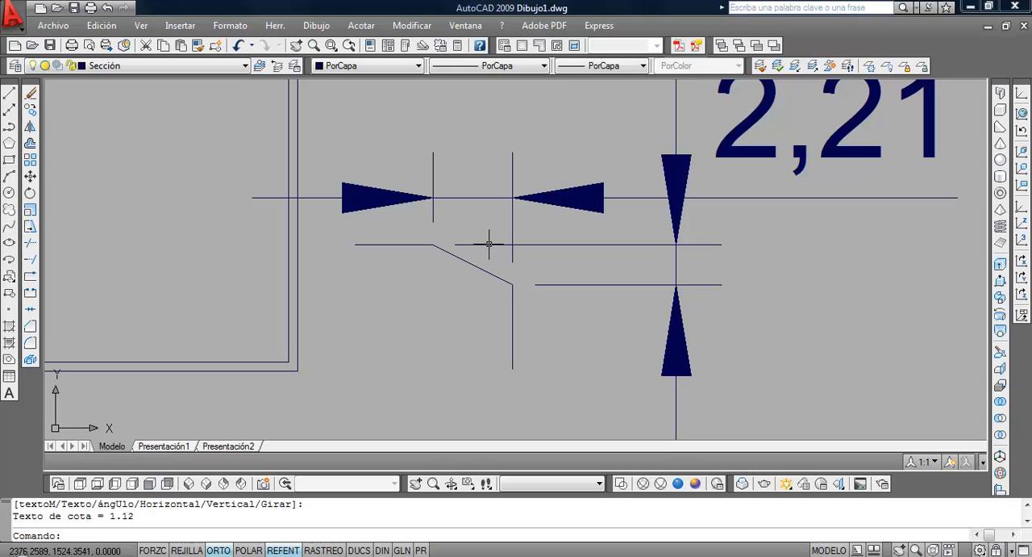
click(737, 293)
click(524, 169)
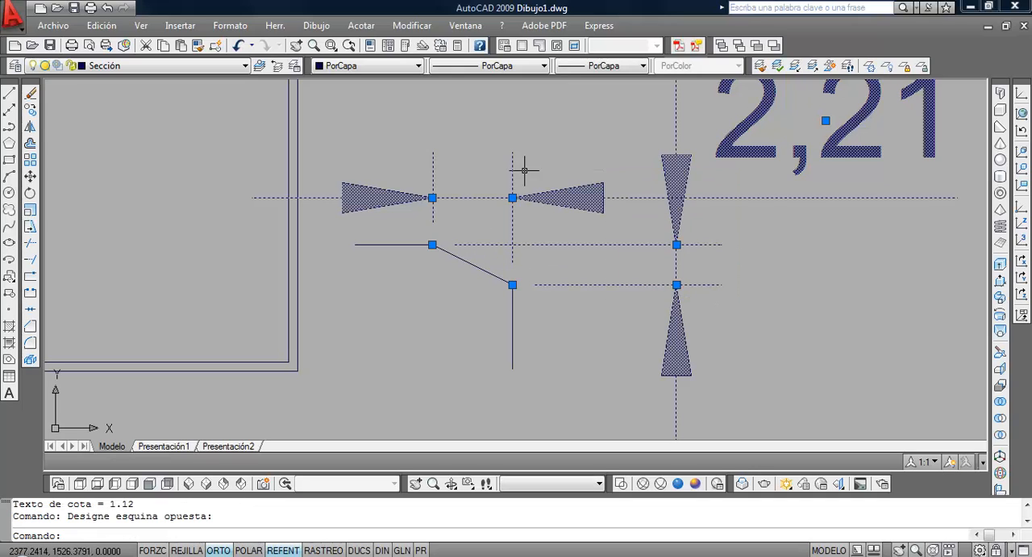
click(31, 95)
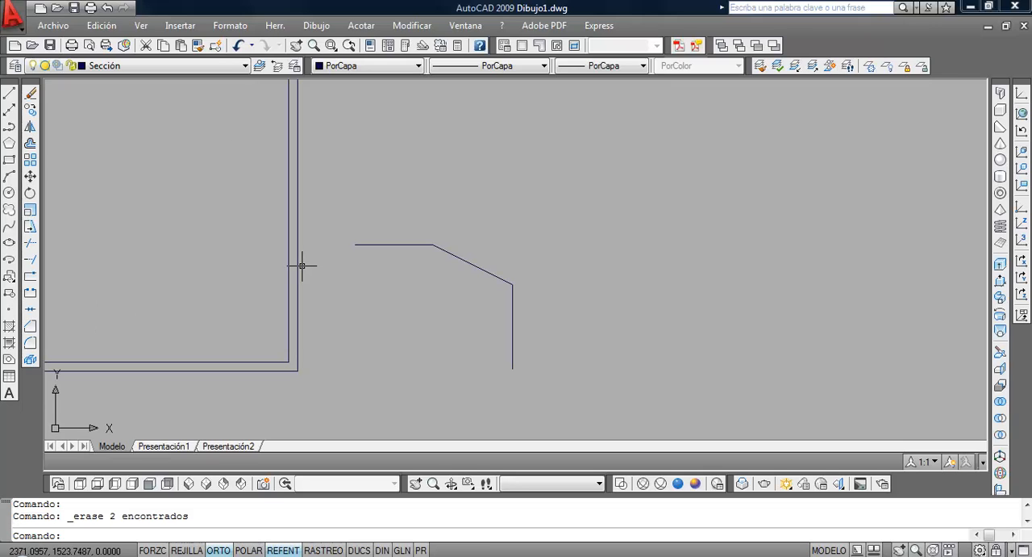
Chamfer the practice outline's horizontal and vertical lines into a sharp corner with zero distances, and erase the sloped segment
click(29, 326)
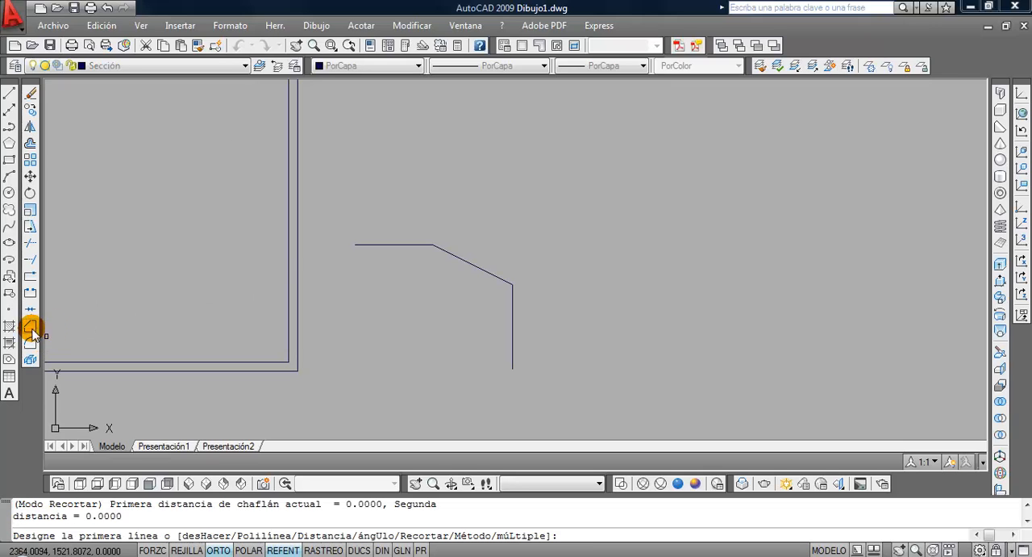
click(426, 244)
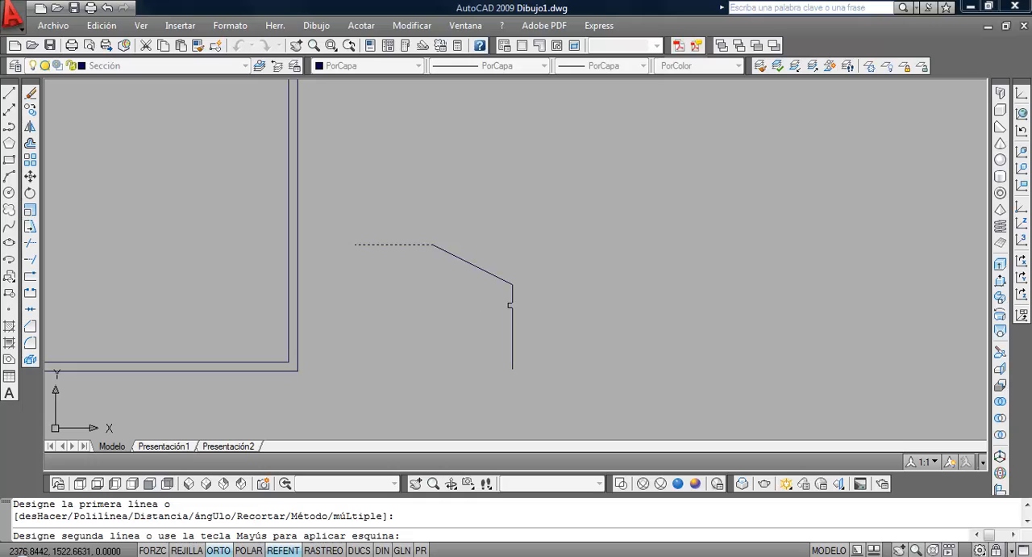
click(512, 296)
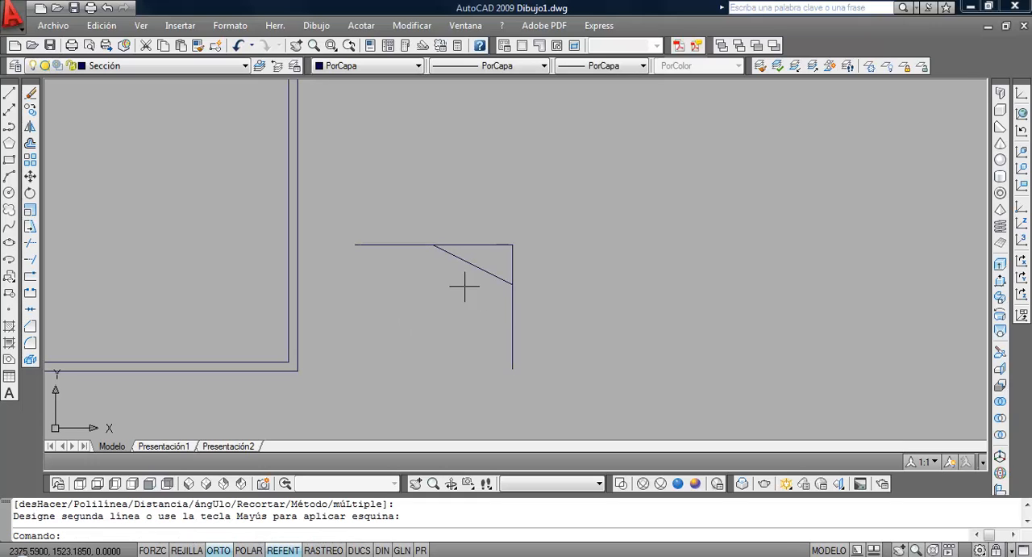
click(483, 268)
click(31, 93)
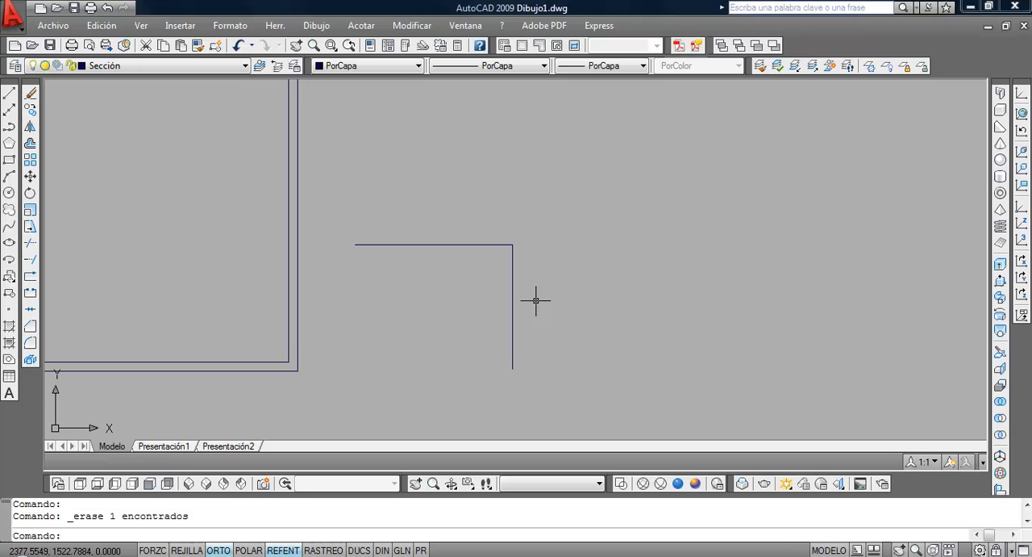
key(Return)
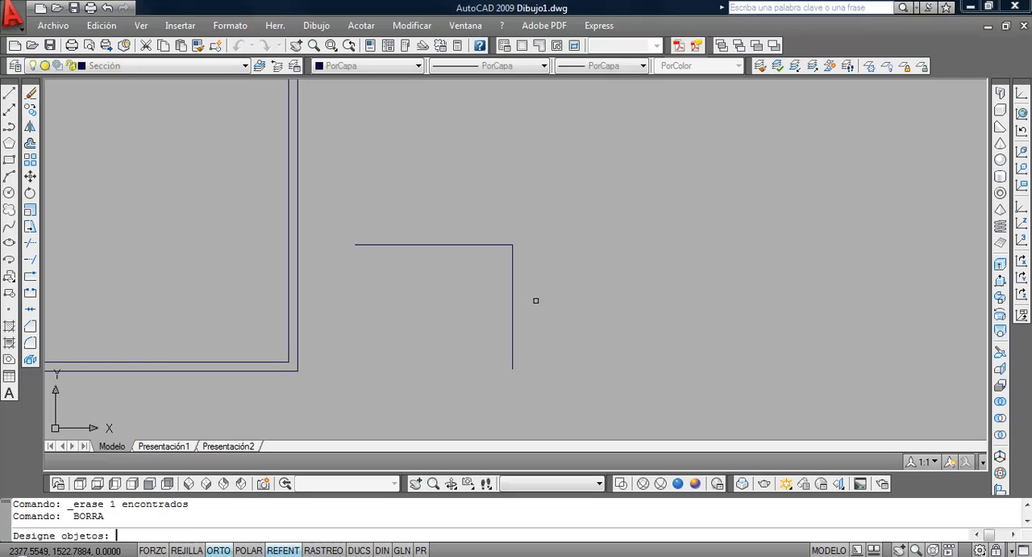
key(Escape)
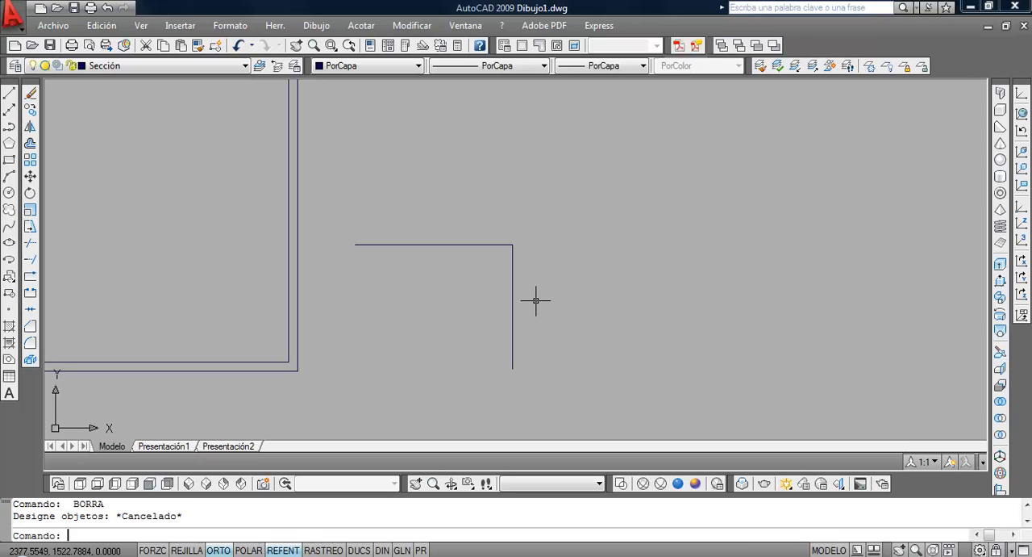
Chamfer the practice corner with distances of 3 on the horizontal line and 1 on the vertical line, and erase the resulting sloped segment
text(ch)
key(Return)
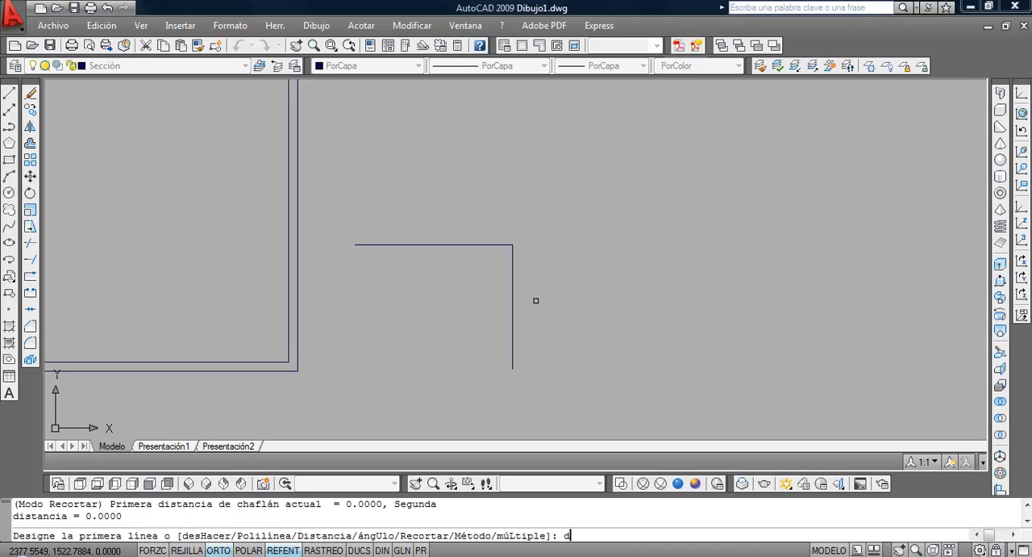
text(d)
key(Return)
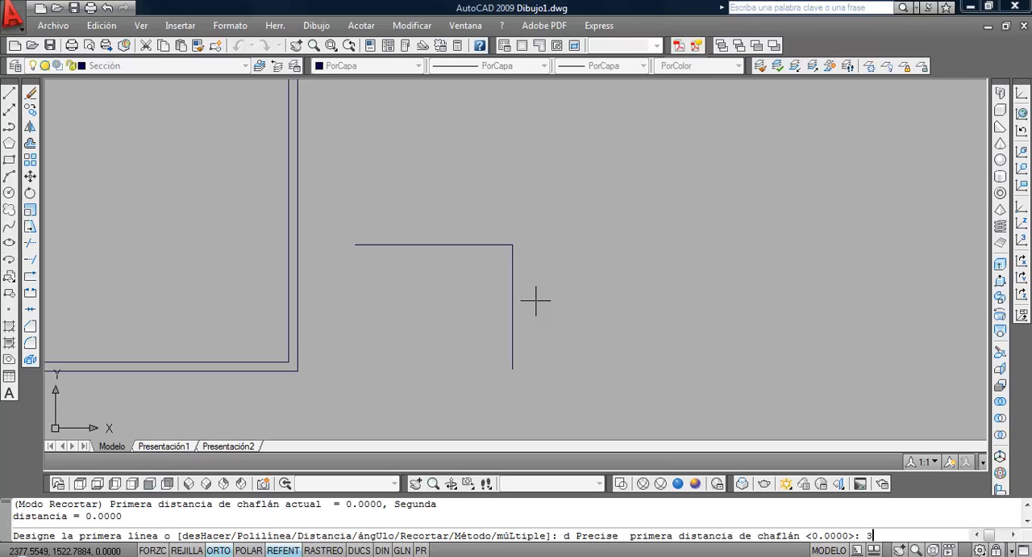
key(Return)
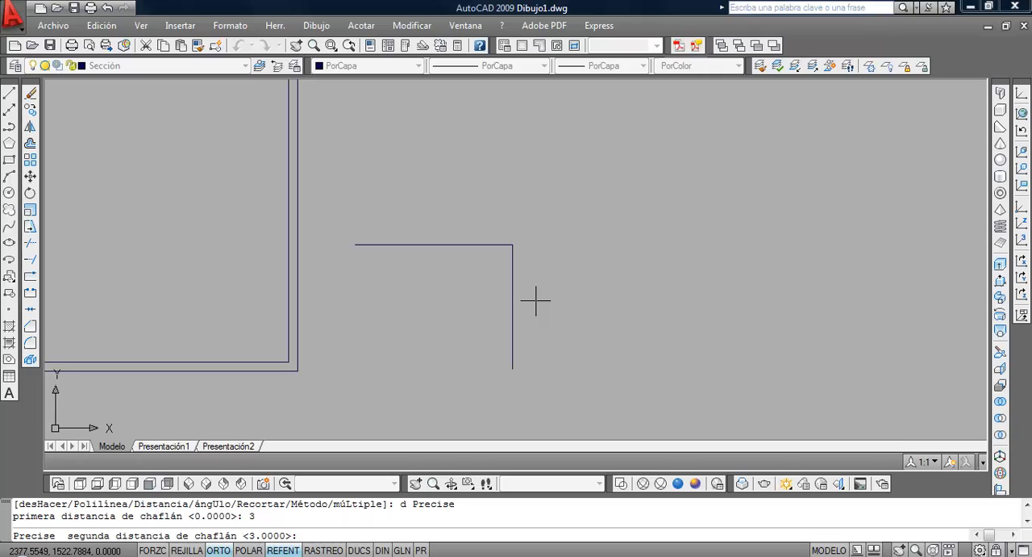
key(Return)
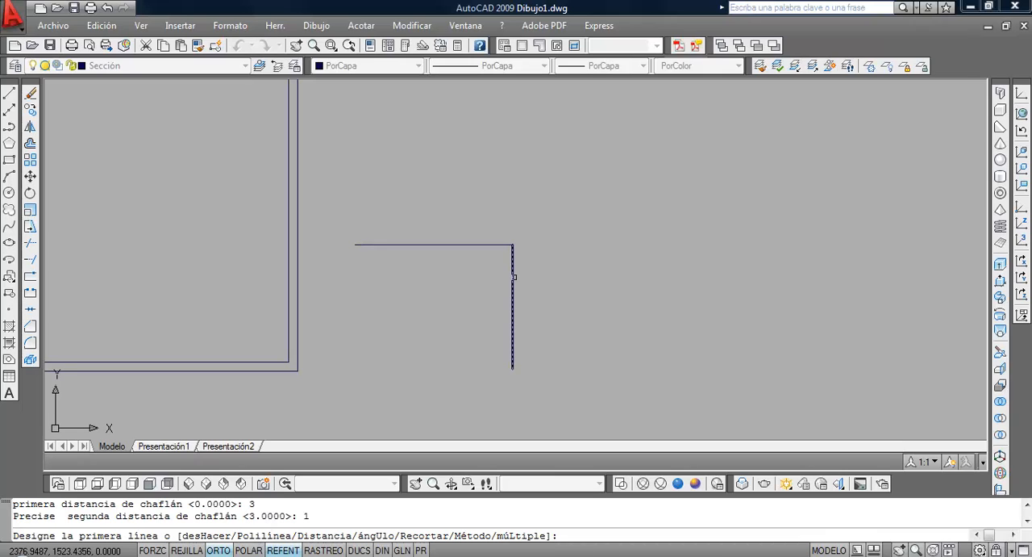
click(469, 245)
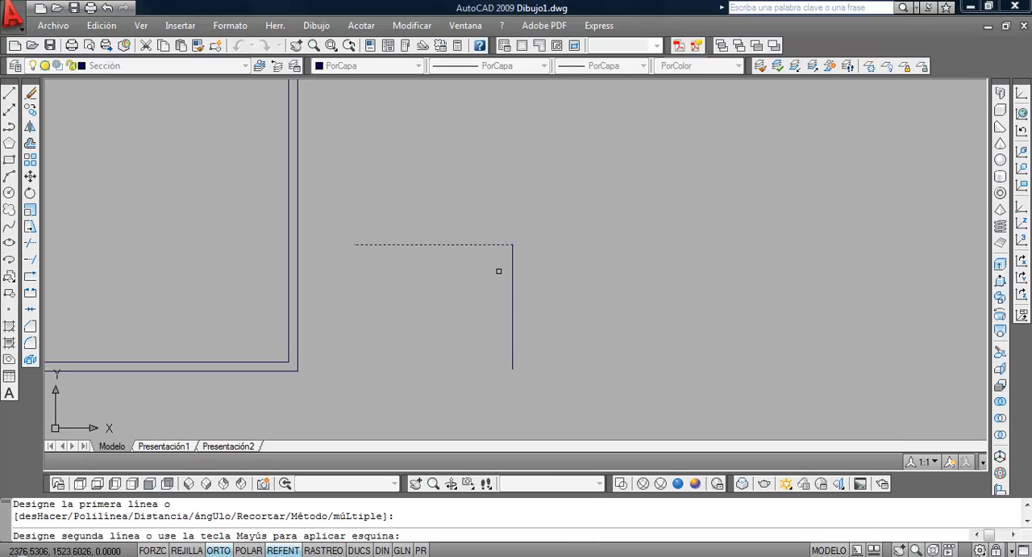
click(510, 275)
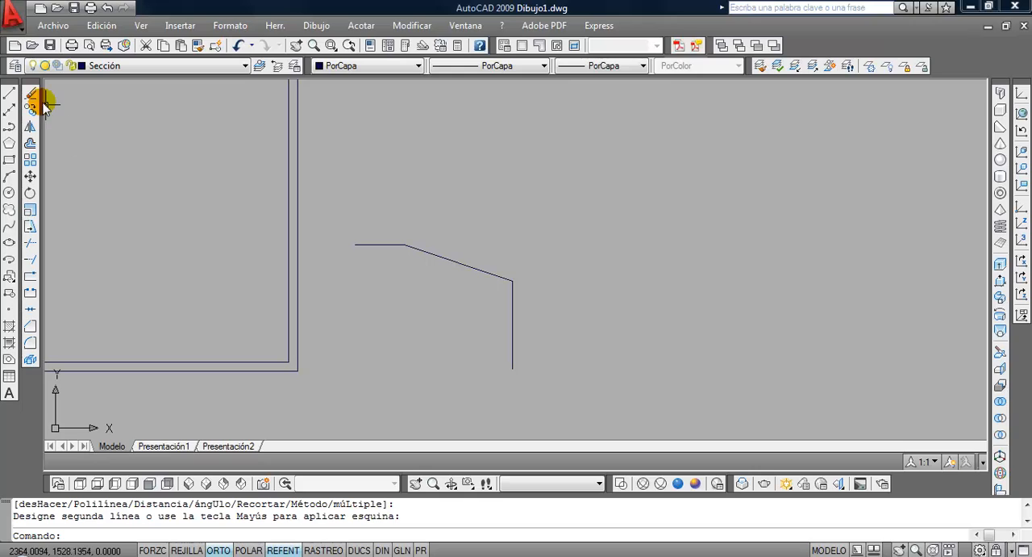
click(446, 258)
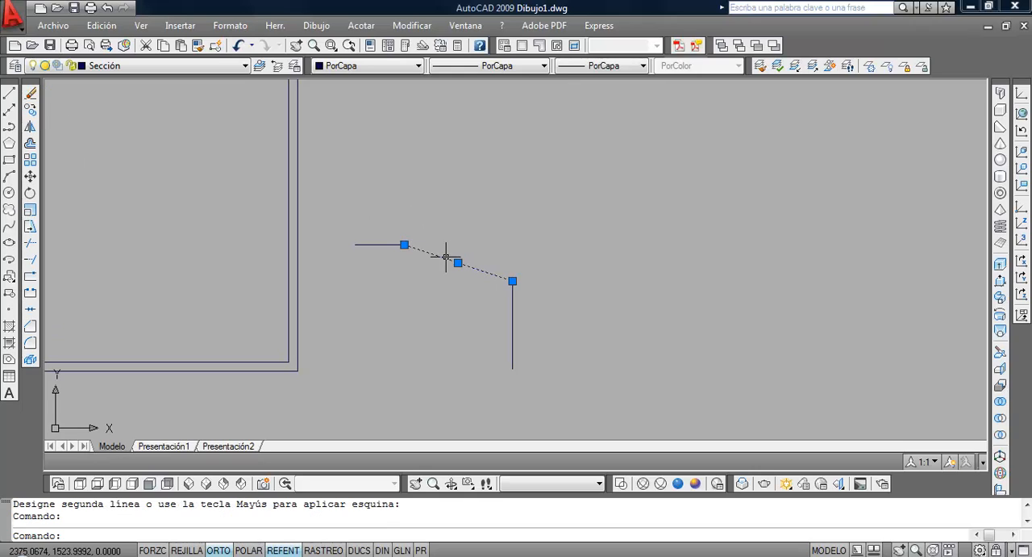
click(30, 93)
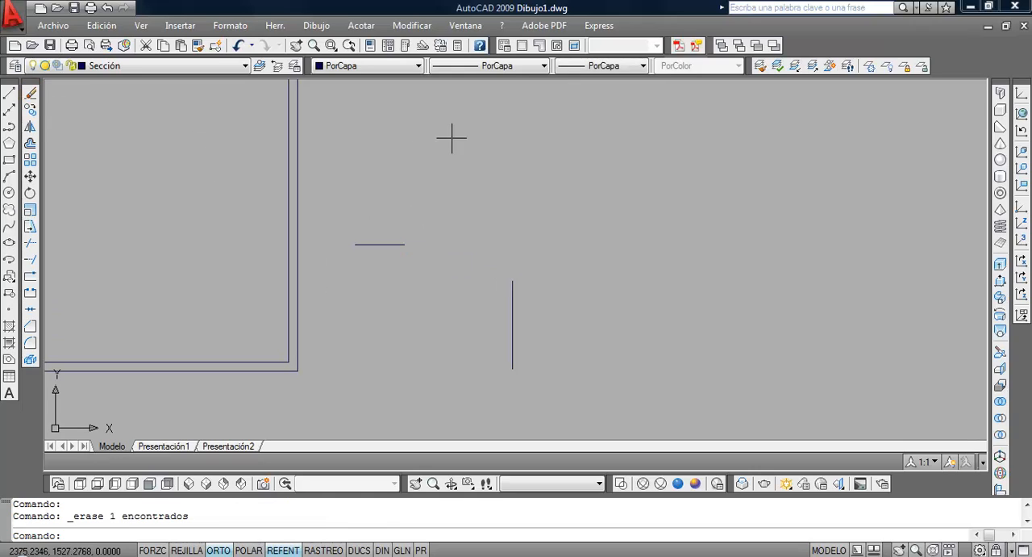
Fillet the practice horizontal and vertical lines with a radius of 3
click(31, 343)
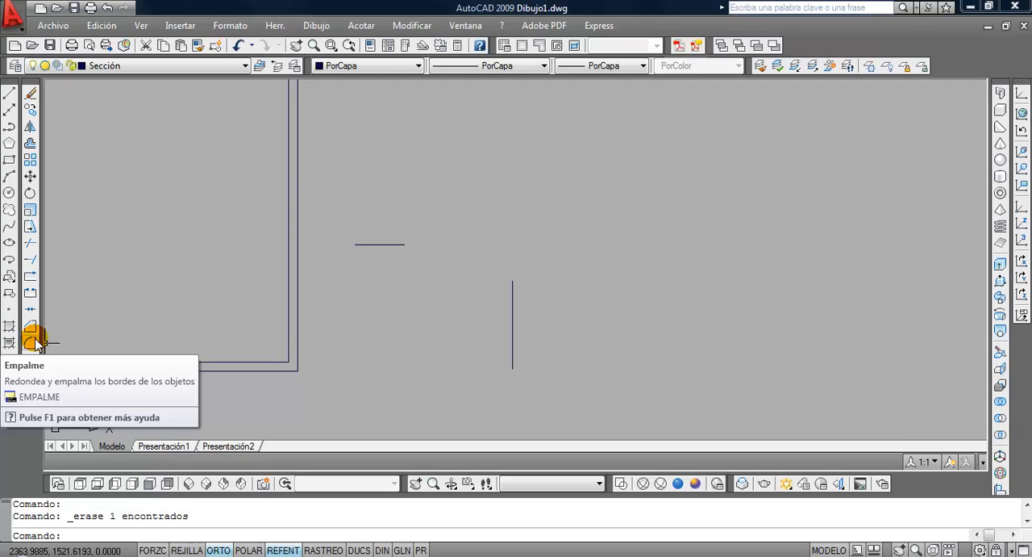
text(mp)
key(Return)
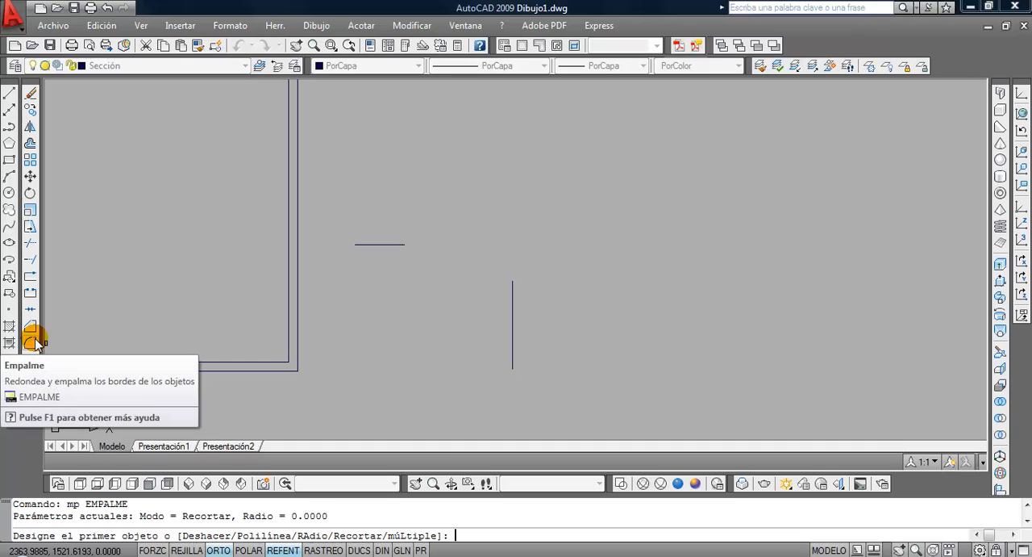
text(ra)
key(Return)
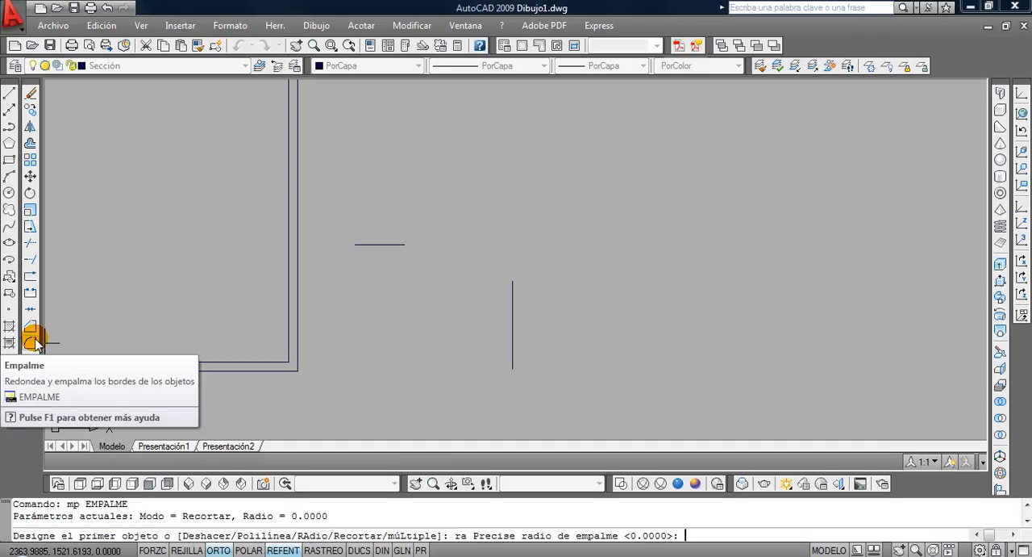
text(3)
key(Return)
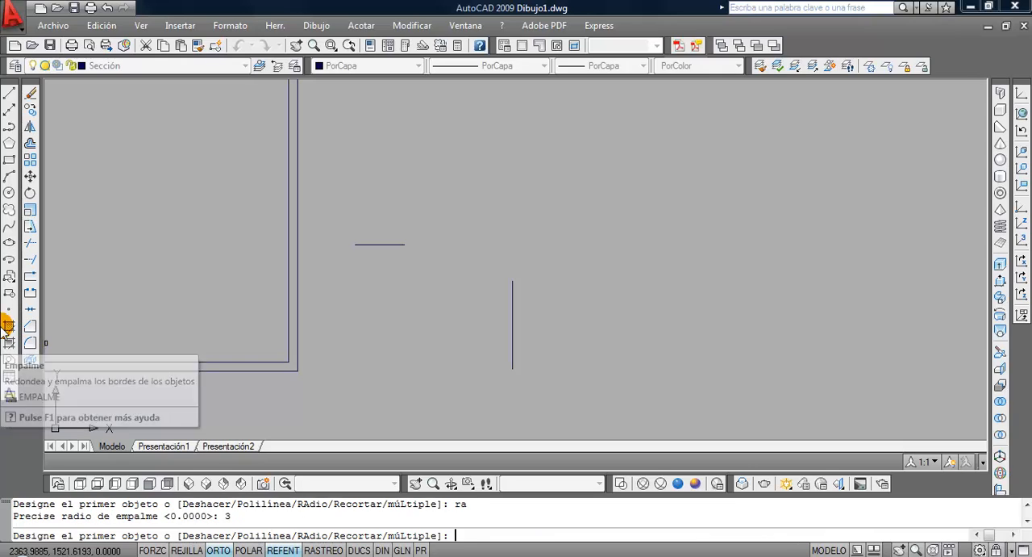
click(365, 244)
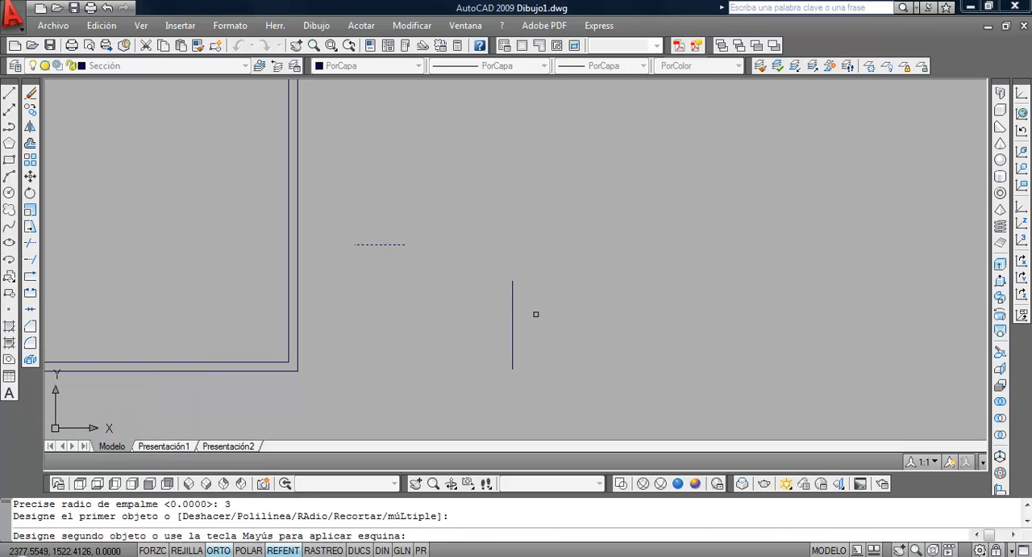
click(512, 298)
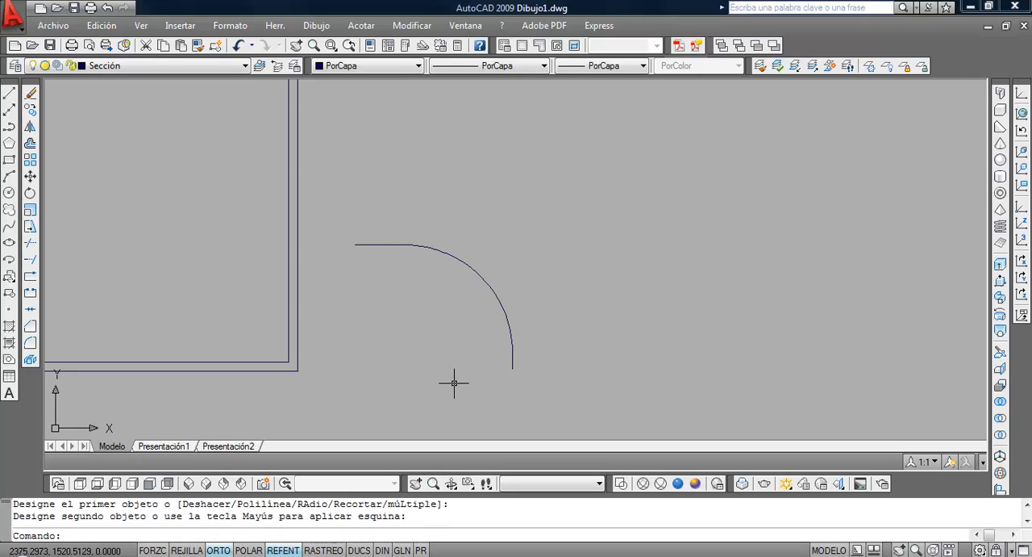
Erase the two practice lines and the fillet arc joining them
click(545, 373)
click(412, 224)
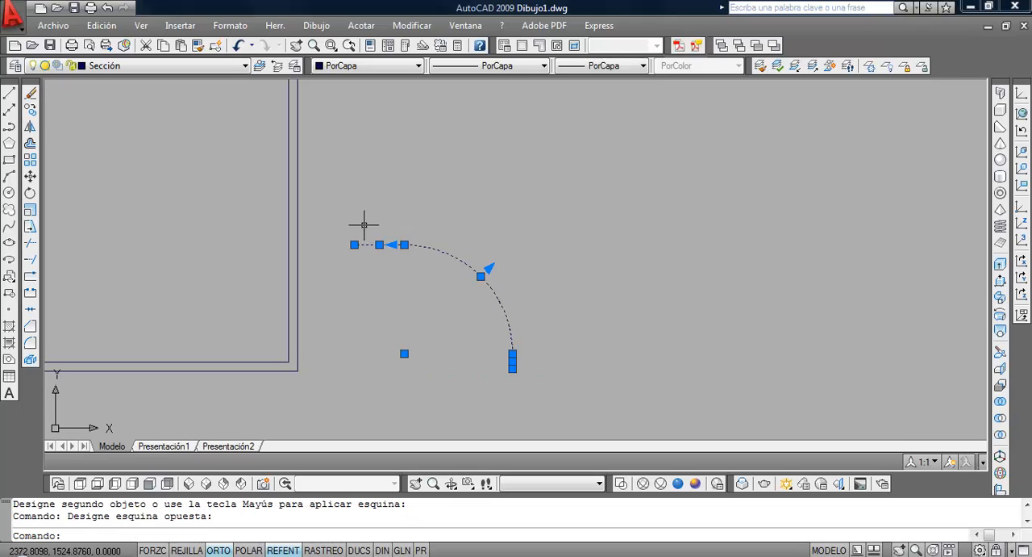
click(28, 97)
scroll(440, 286, down, 3)
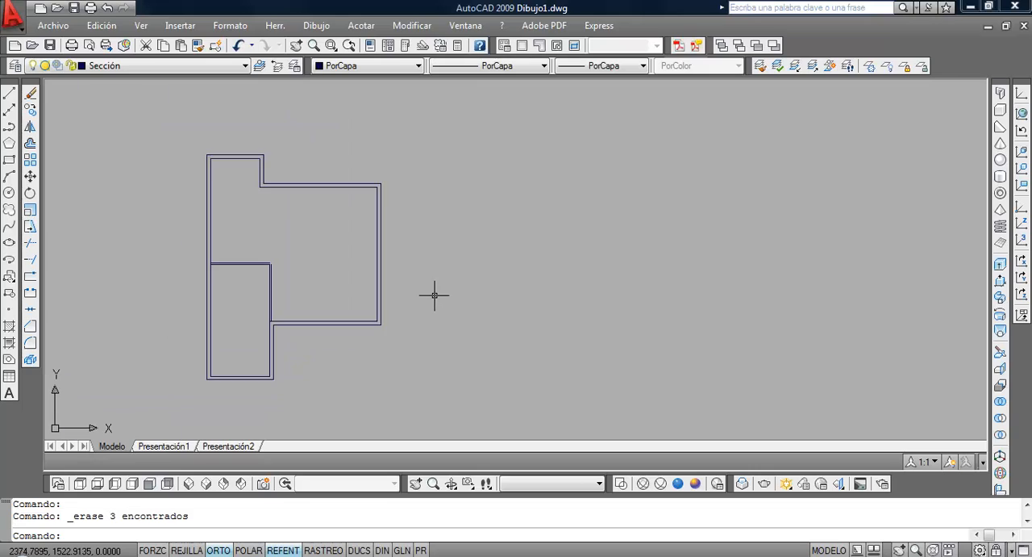
Chamfer the outer lines of the garage partition's open corner with distances of 3 and 1
scroll(415, 295, up, 1)
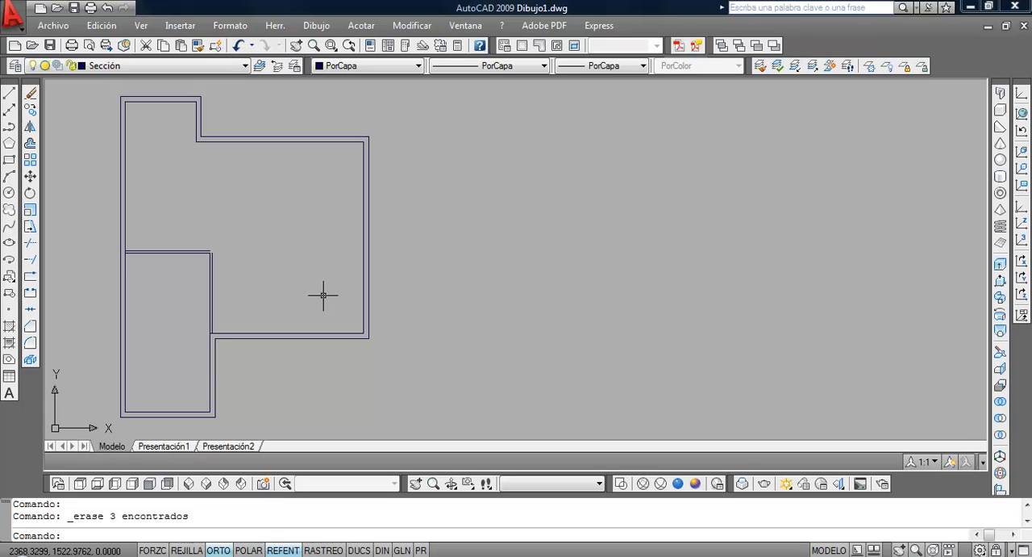
click(30, 326)
scroll(234, 333, up, 3)
scroll(232, 333, up, 2)
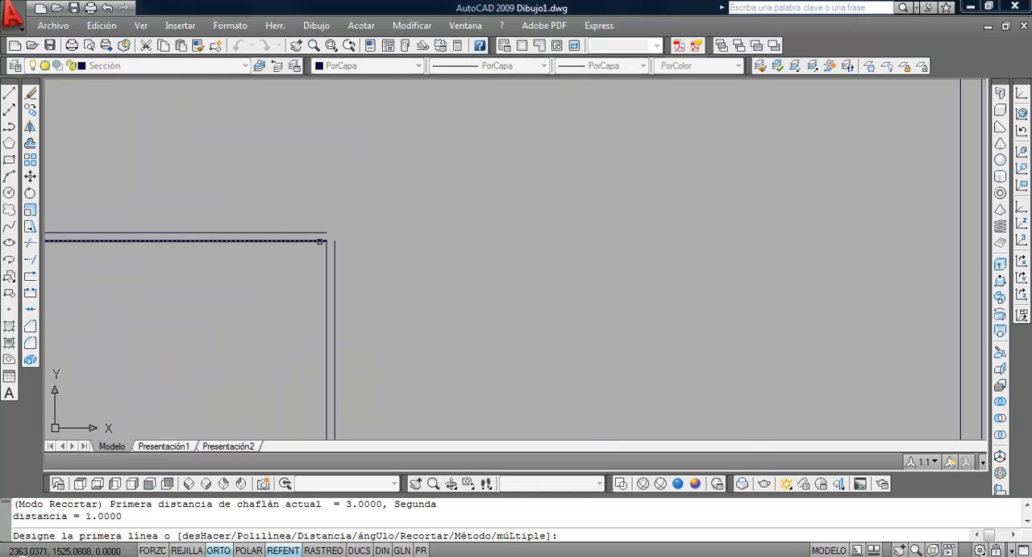
click(324, 233)
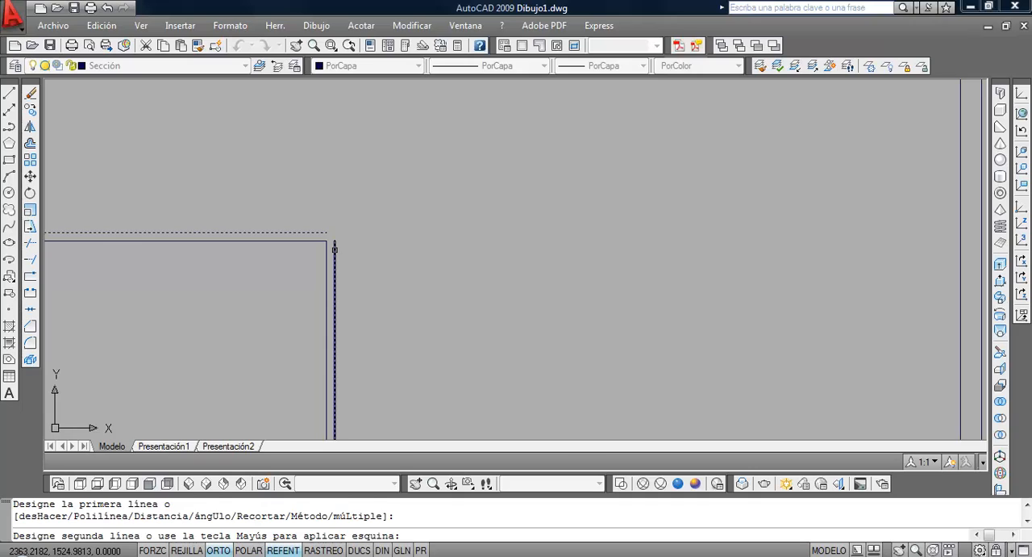
click(335, 247)
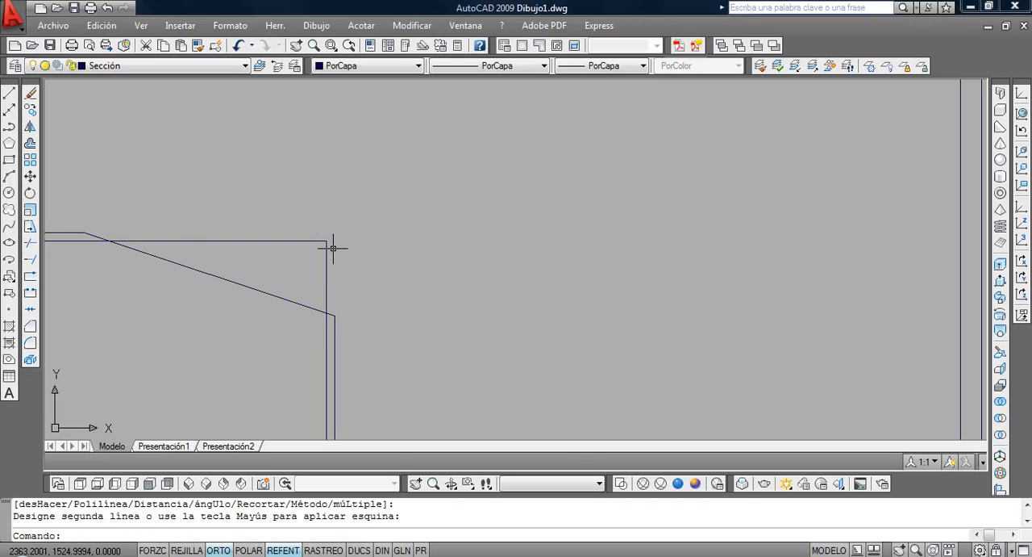
Chamfer the garage partition's outer horizontal and vertical lines into a sharp corner with both distances set to 0
scroll(333, 248, down, 4)
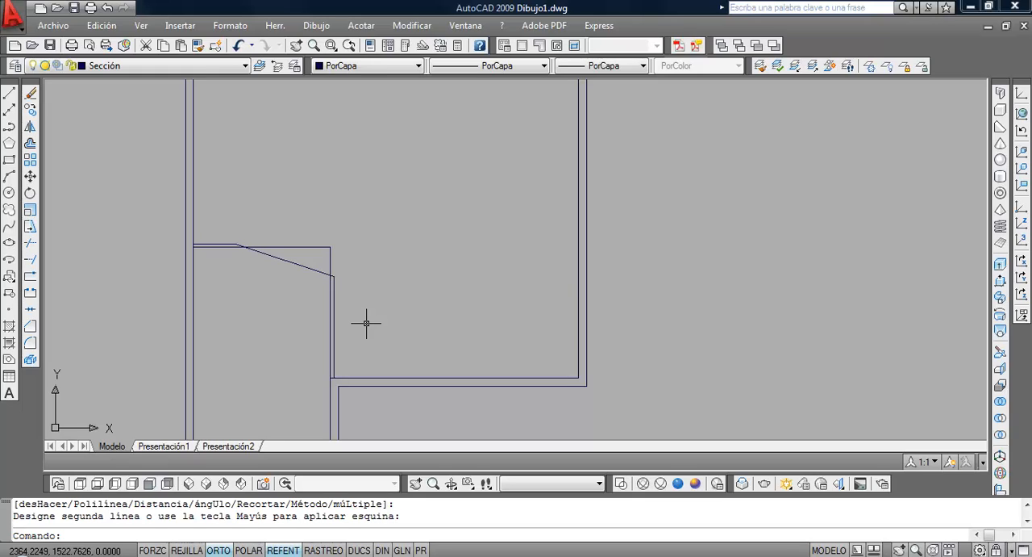
text(ha)
key(Return)
text(d)
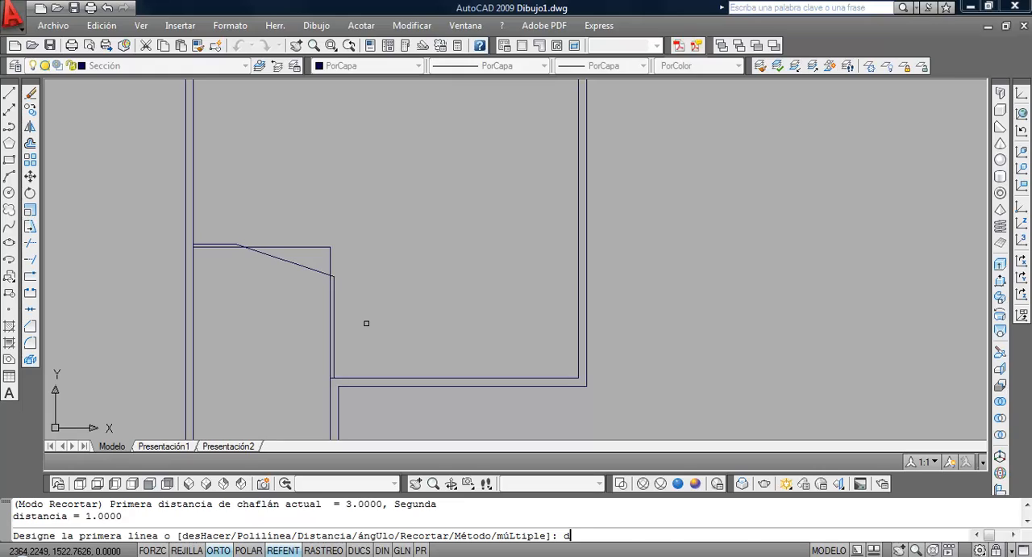
key(Return)
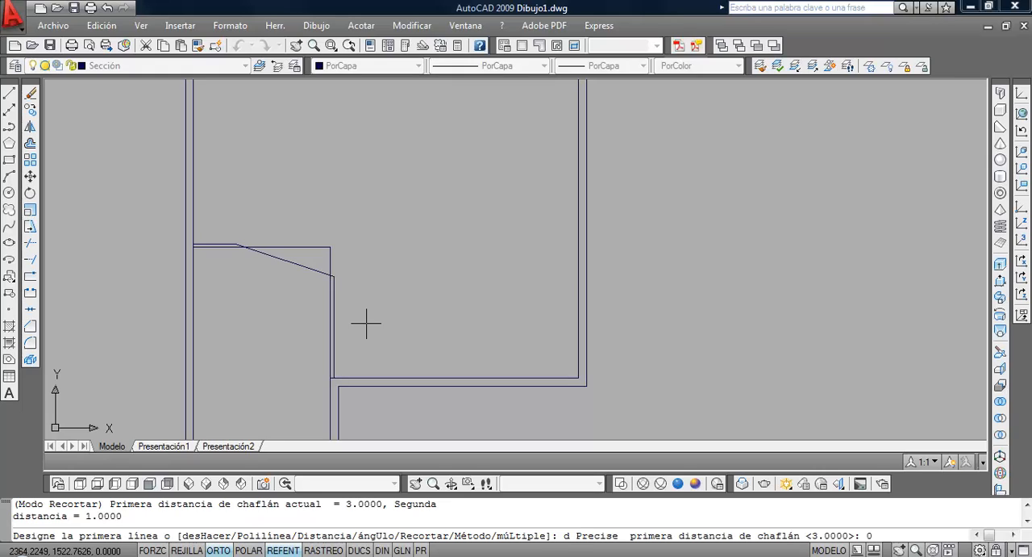
key(Return)
key(Return)
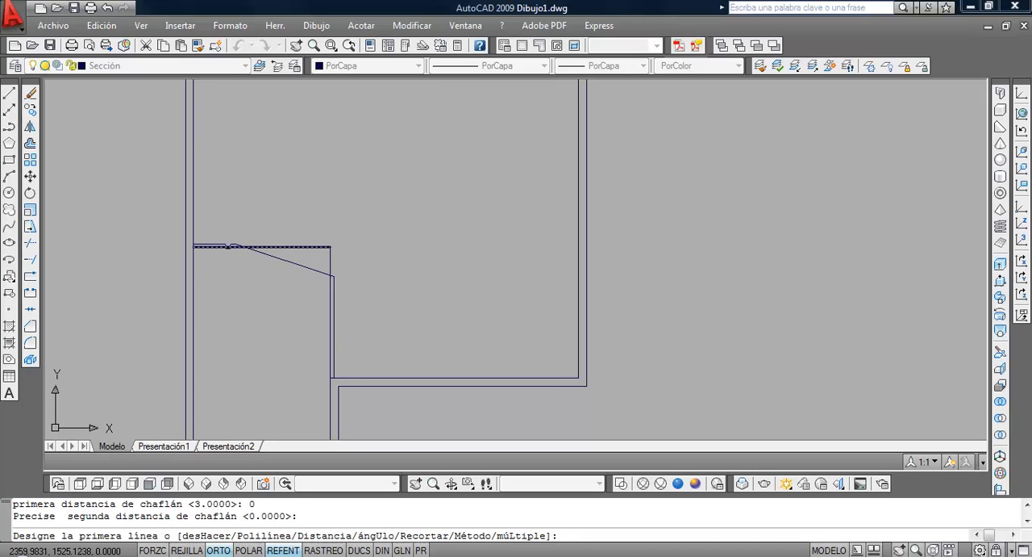
click(233, 245)
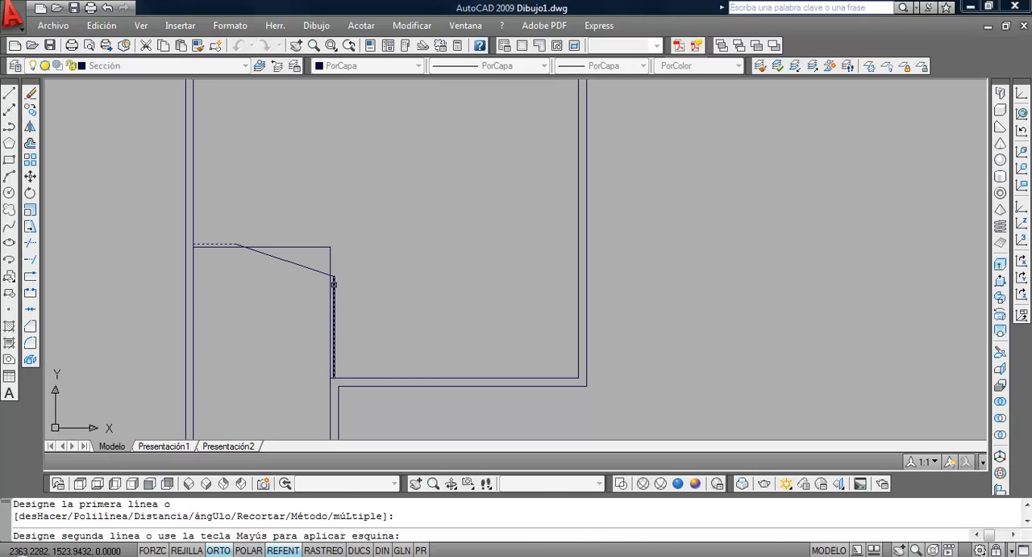
click(335, 284)
Erase the leftover sloped chamfer segment at the garage partition's corner
click(300, 266)
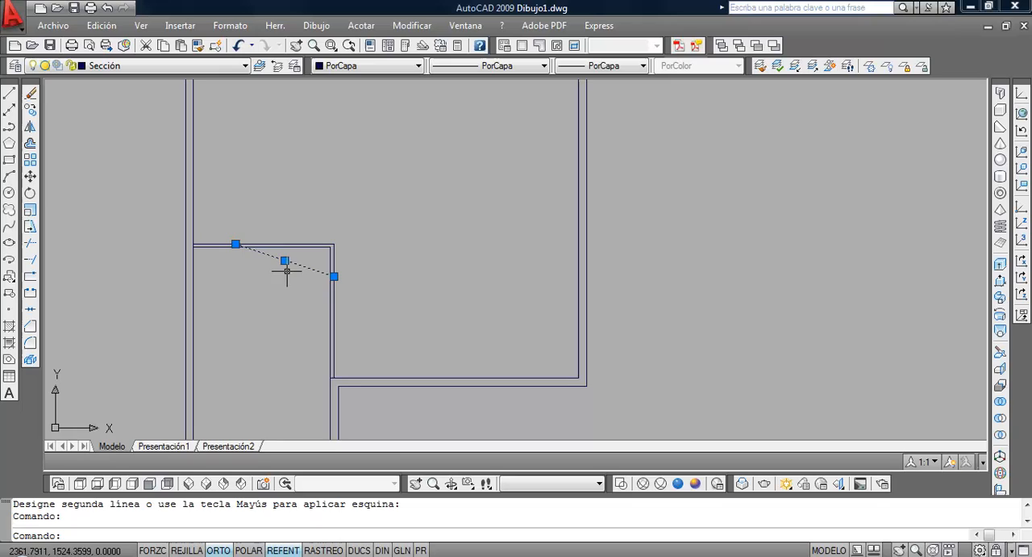
click(31, 94)
scroll(278, 237, down, 1)
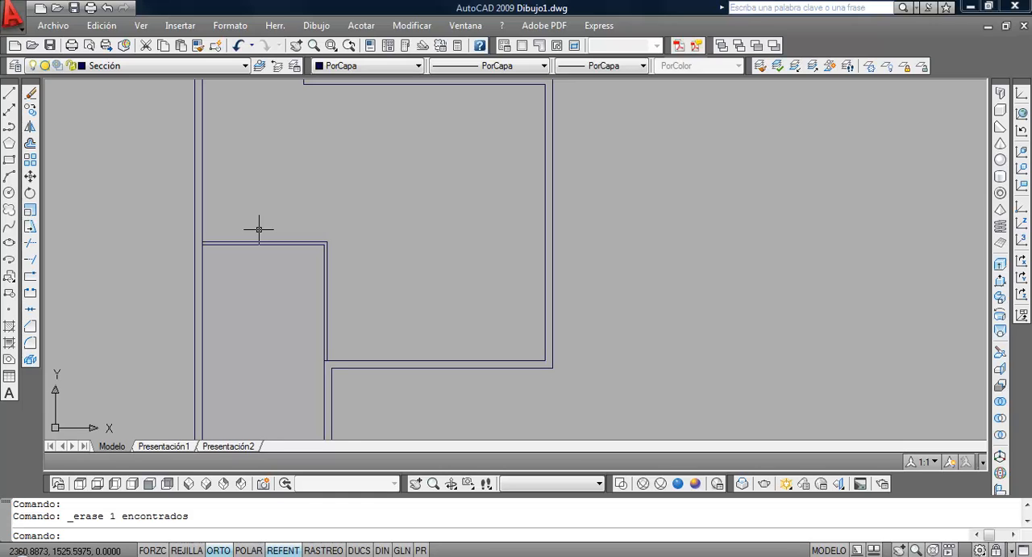
Switch to Vivienda.pdf in the browser to check the depth of the room above the garage, and dismiss the Windows colour-scheme dialog
click(401, 555)
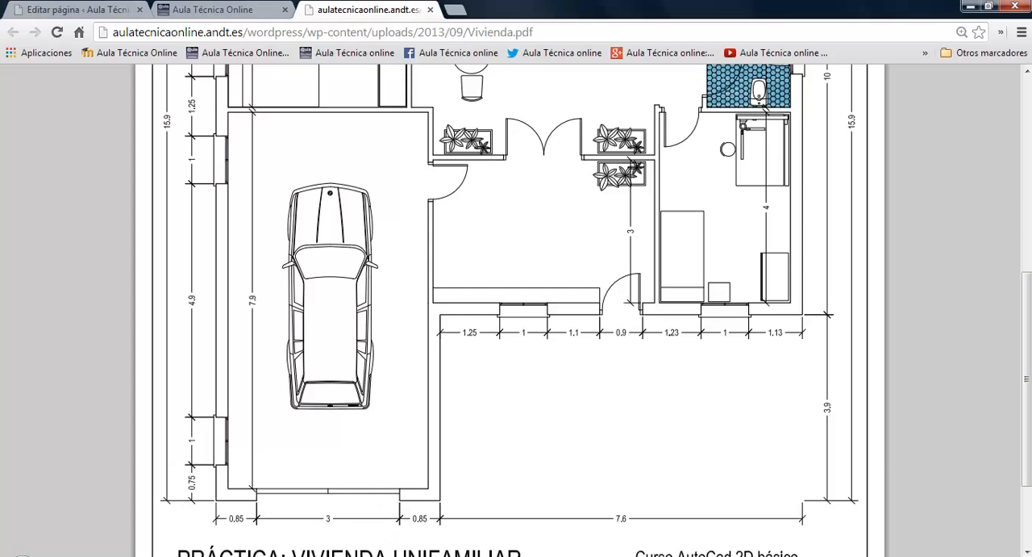
scroll(330, 322, down, 2)
scroll(330, 305, up, 5)
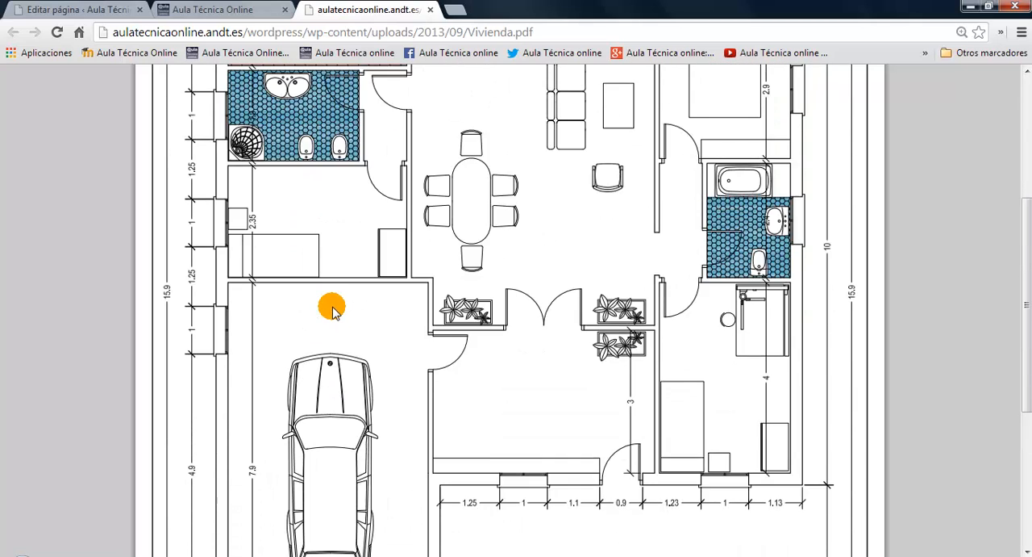
scroll(332, 311, up, 2)
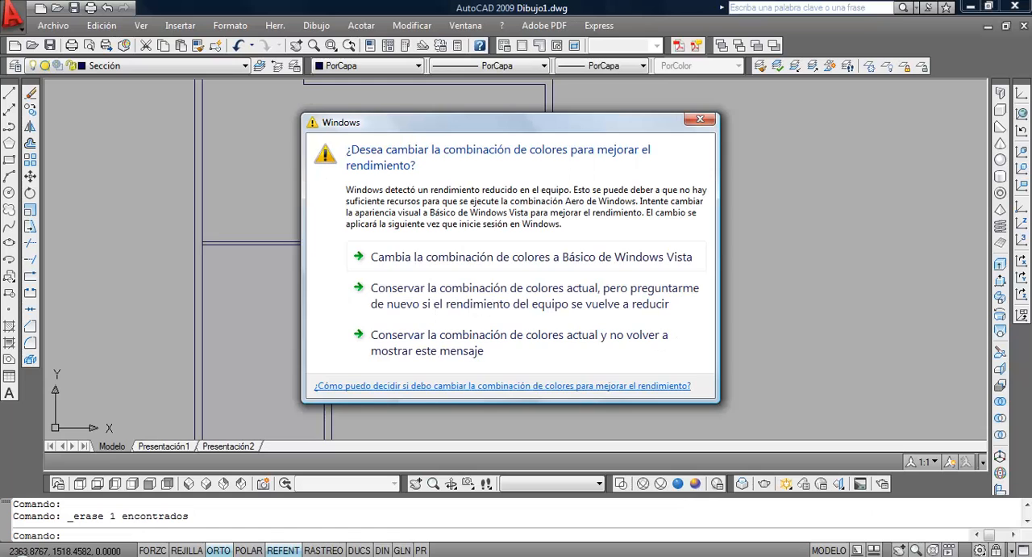
click(700, 122)
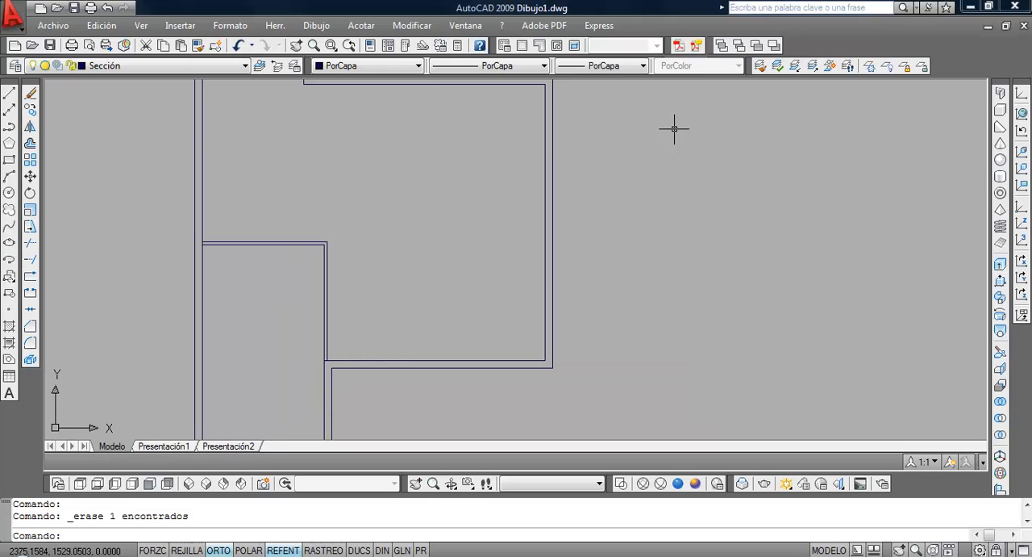
Offset the upper horizontal line of the garage partition 2.35 upward
click(30, 143)
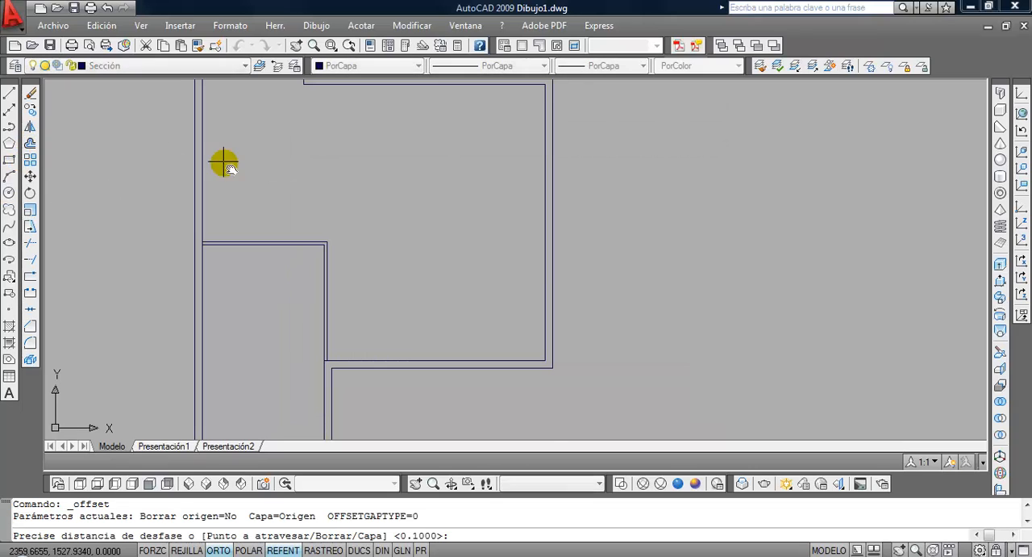
middle_drag(224, 162, 228, 230)
text(2.35)
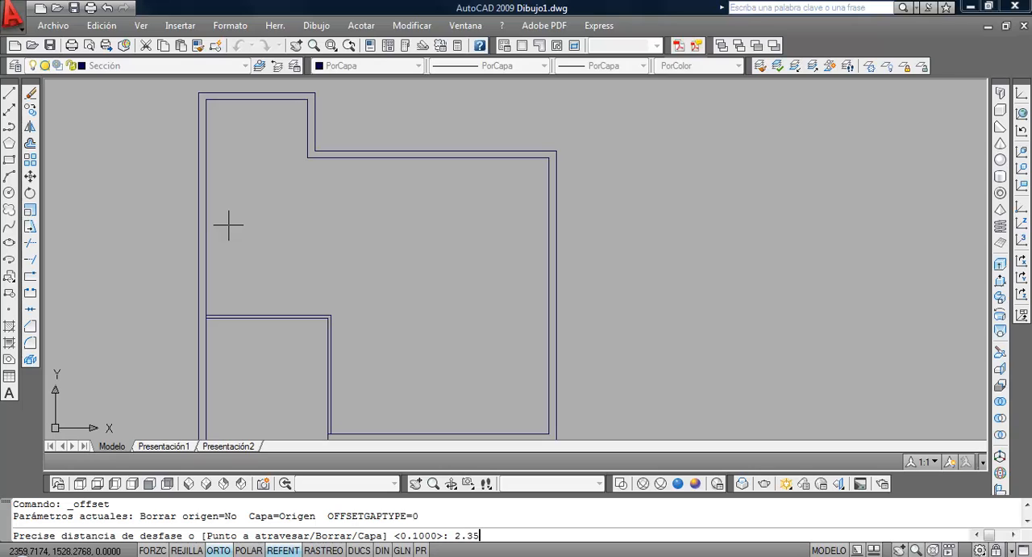
key(Return)
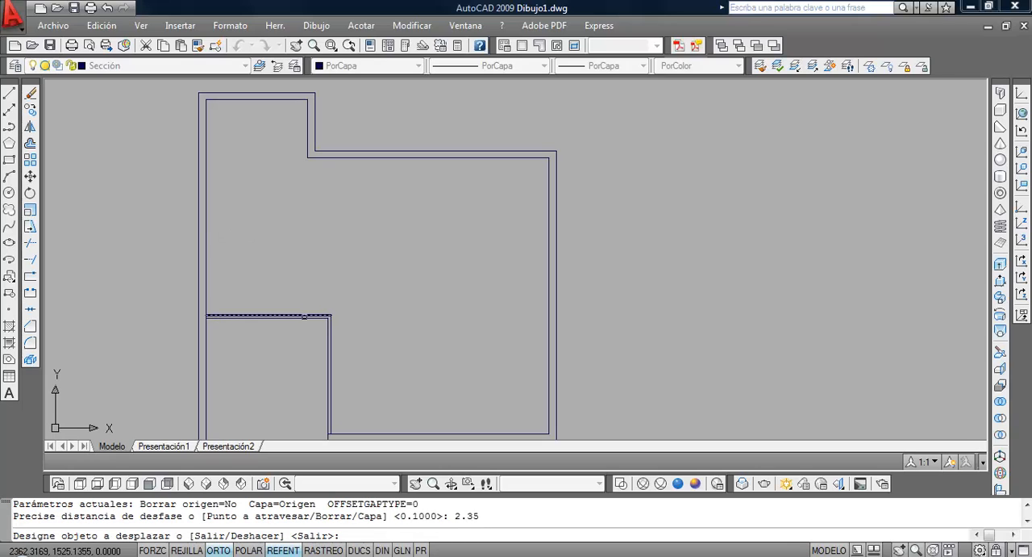
click(303, 314)
click(293, 269)
key(Return)
Offset the new horizontal line 0.1 upward for the wall thickness, and erase both offset lines
key(Return)
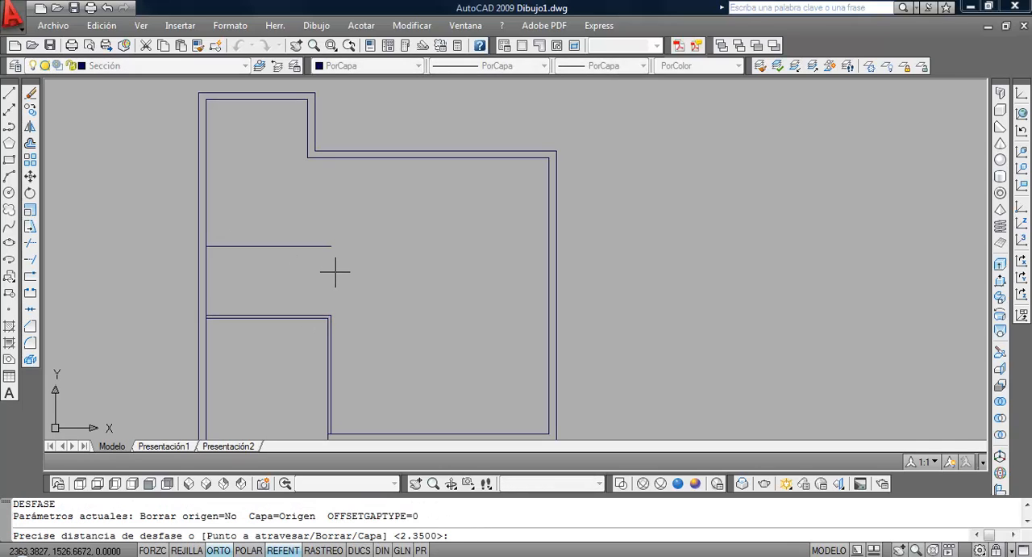
text(.1)
key(Return)
click(322, 246)
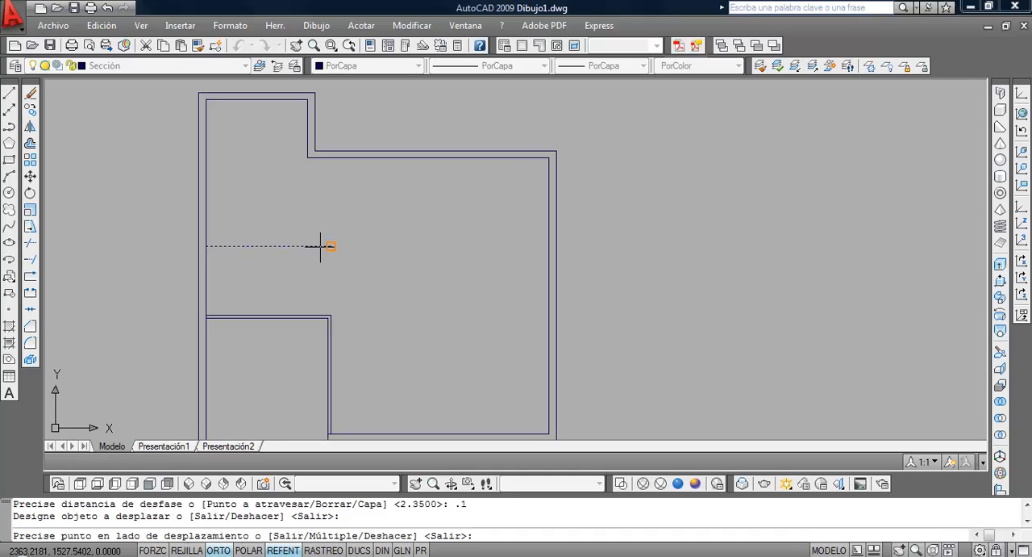
click(318, 208)
key(Return)
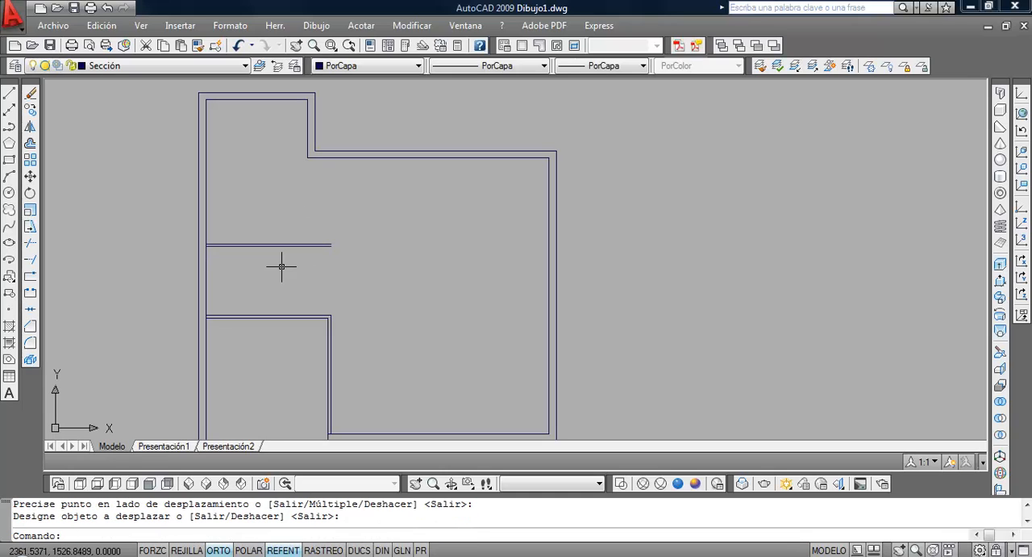
drag(284, 266, 283, 223)
click(30, 94)
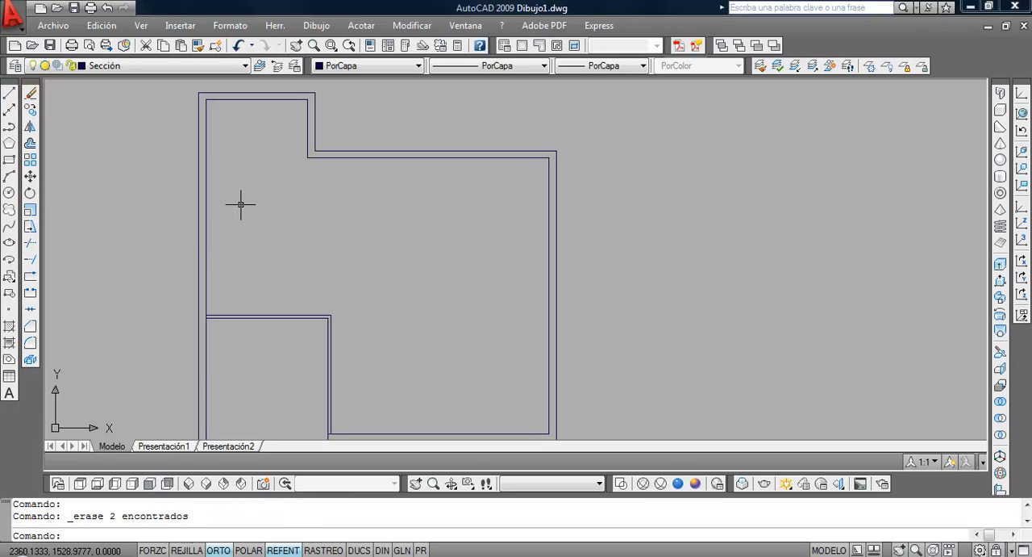
scroll(257, 321, up, 1)
middle_drag(256, 324, 318, 320)
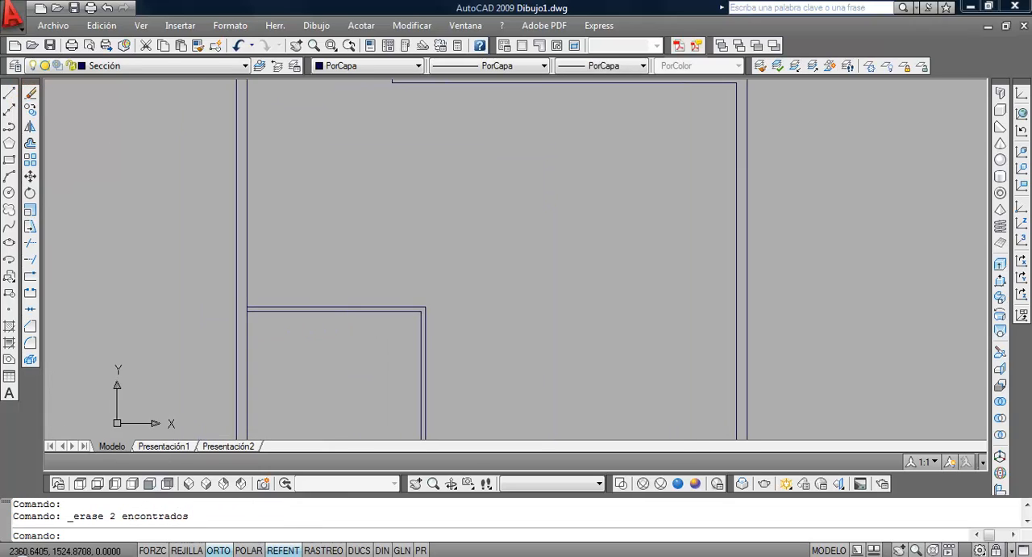
click(353, 328)
click(329, 294)
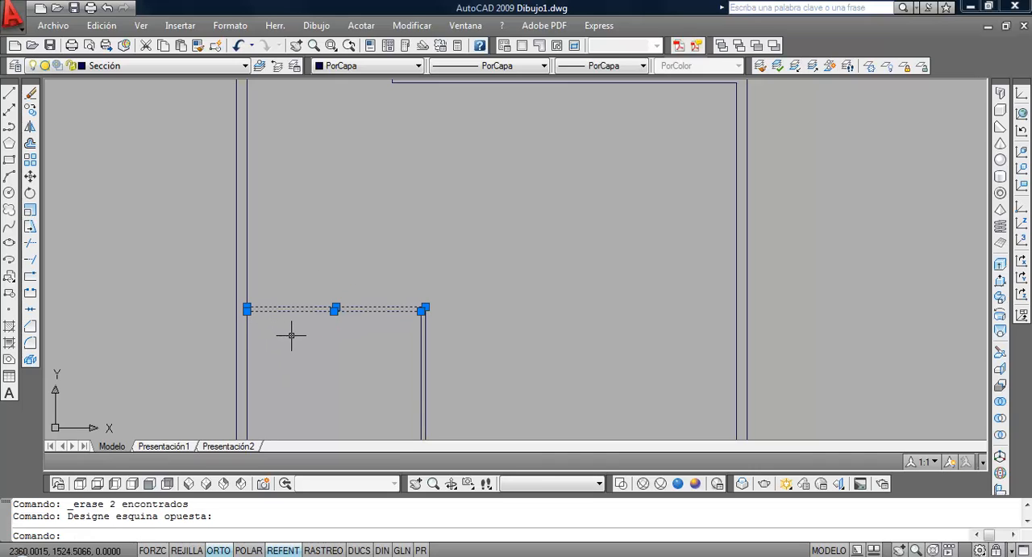
key(Escape)
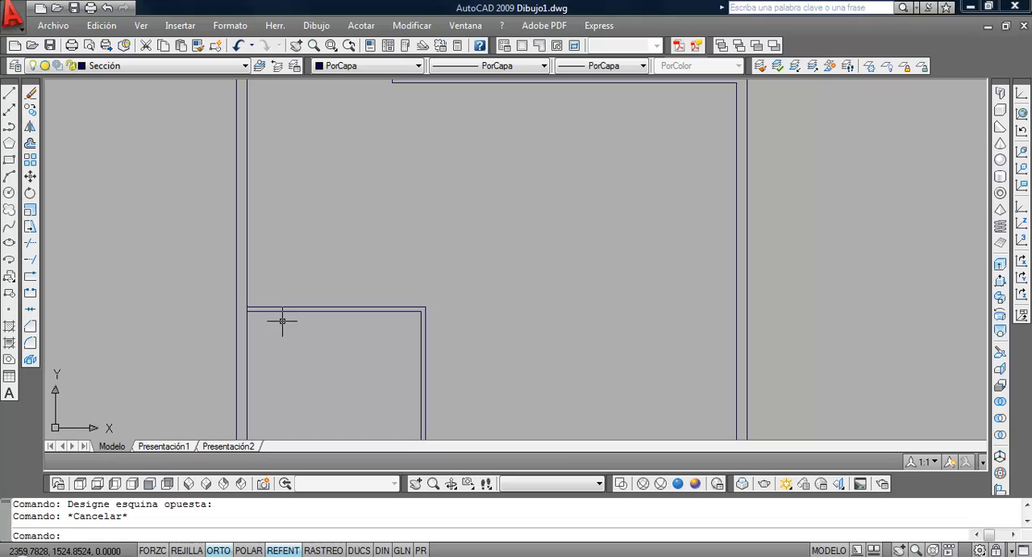
Copy the garage partition's two upper horizontal lines 2.45 straight up to form the next partition
click(30, 109)
click(345, 350)
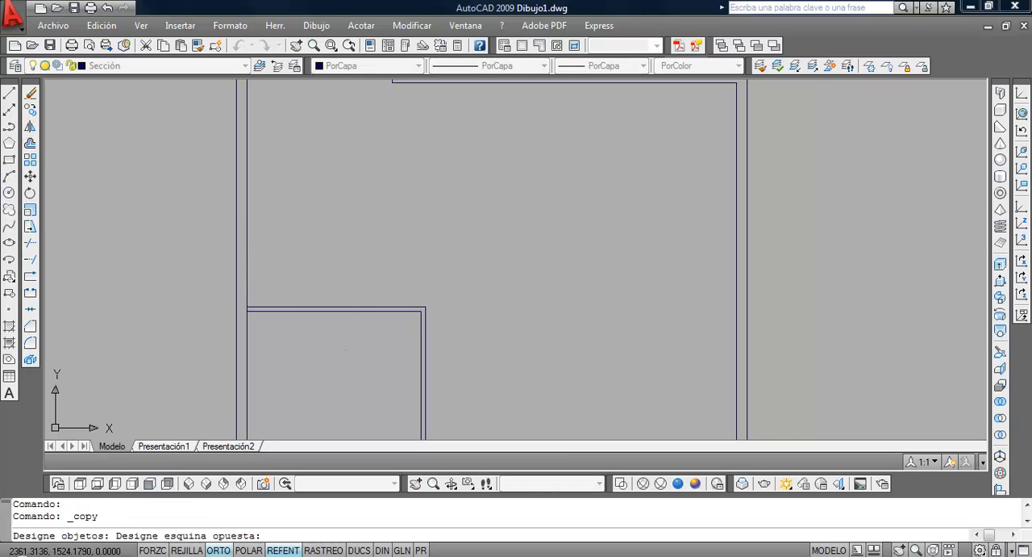
click(313, 290)
key(Return)
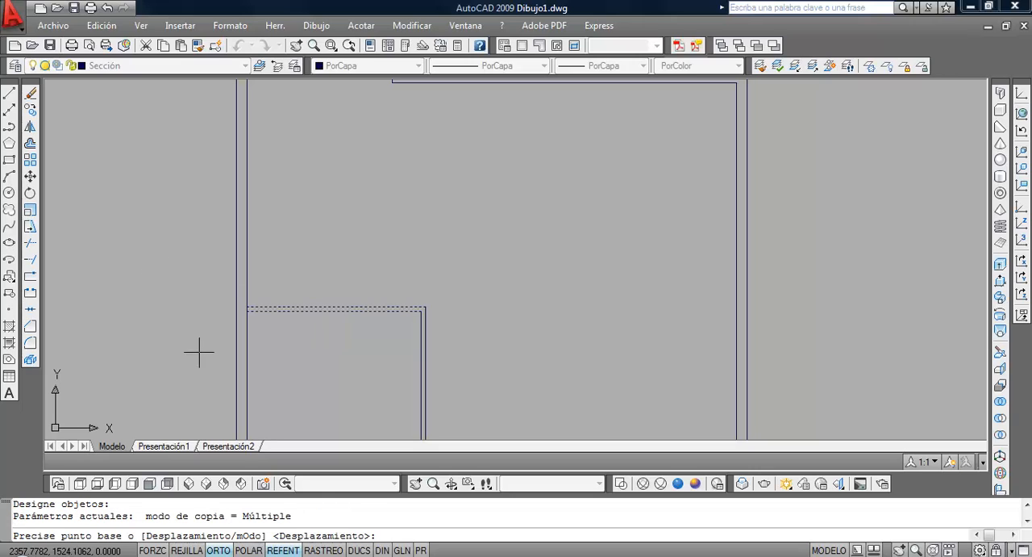
click(147, 335)
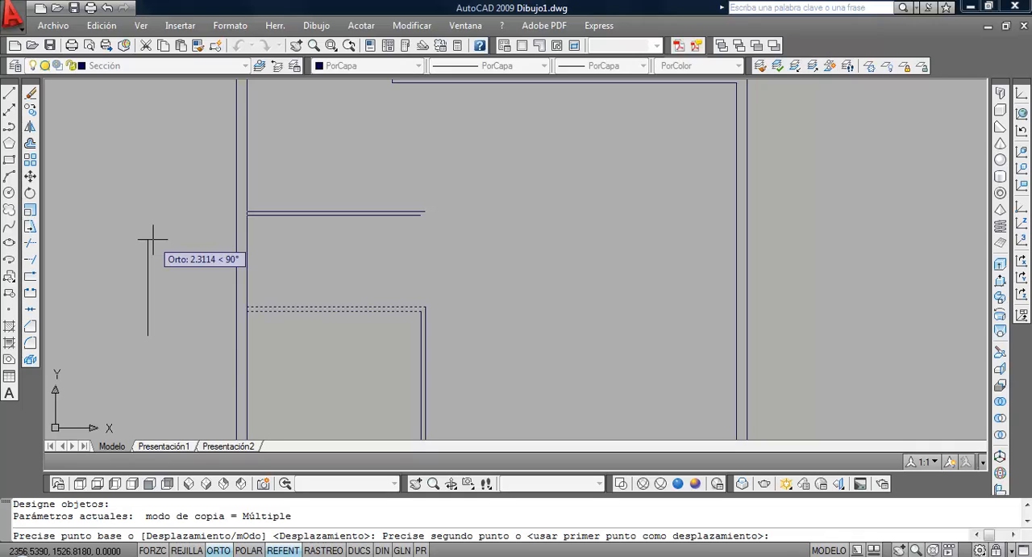
text(.45)
key(Return)
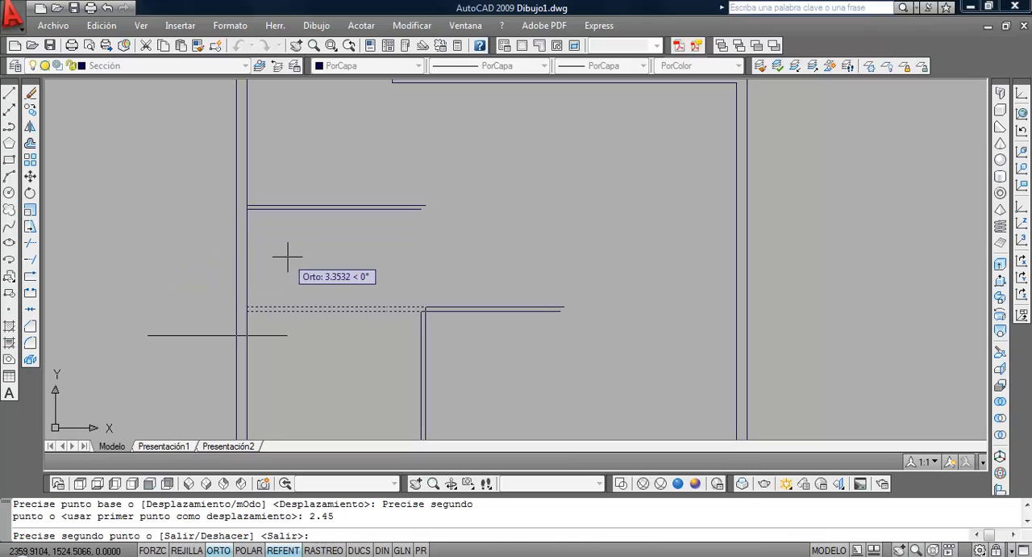
key(Return)
middle_drag(292, 266, 272, 318)
middle_drag(228, 255, 221, 307)
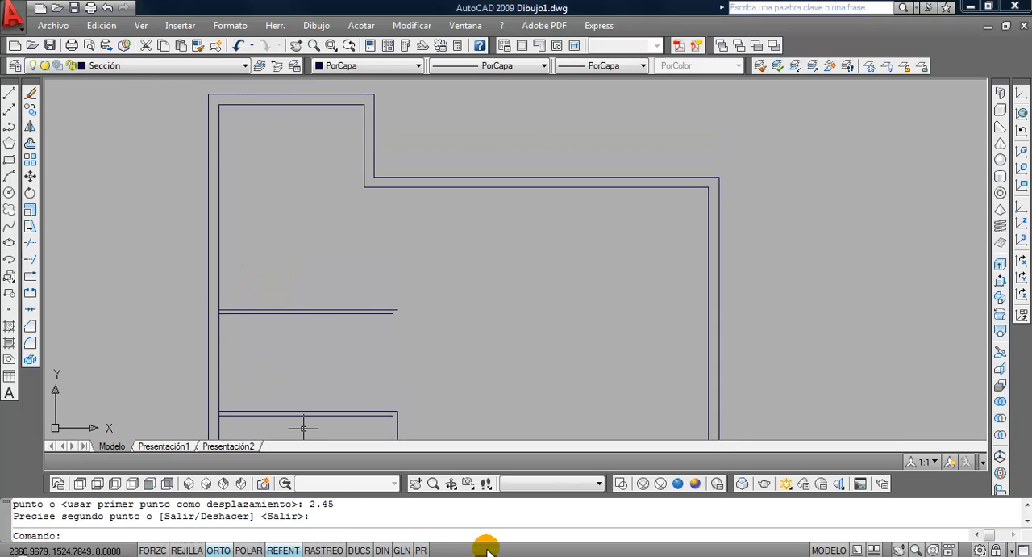
Consult the rooms above the garage in Vivienda.pdf in the browser, and copy the new double partition line 2 upward in AutoCAD
key(alt+Tab)
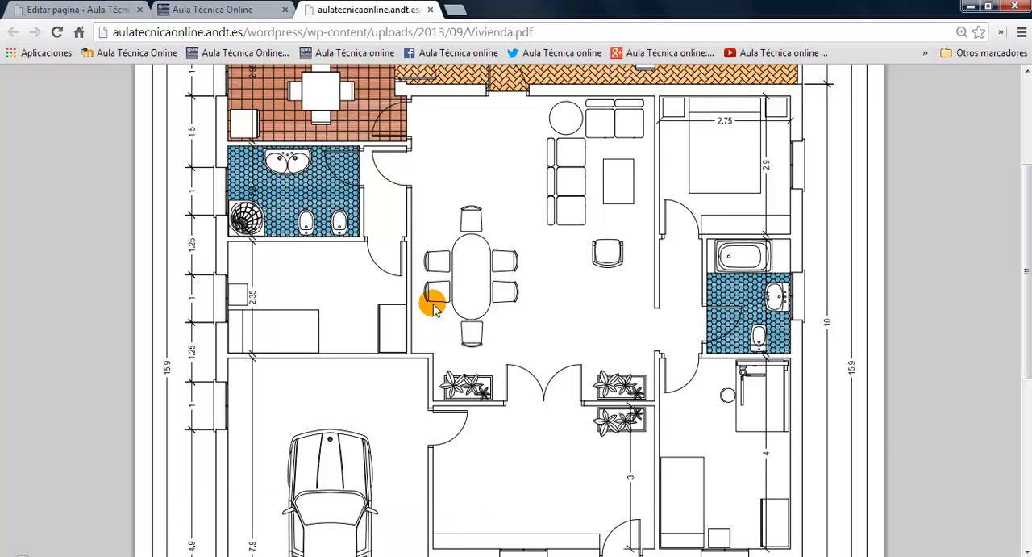
scroll(420, 321, down, 2)
scroll(304, 218, up, 5)
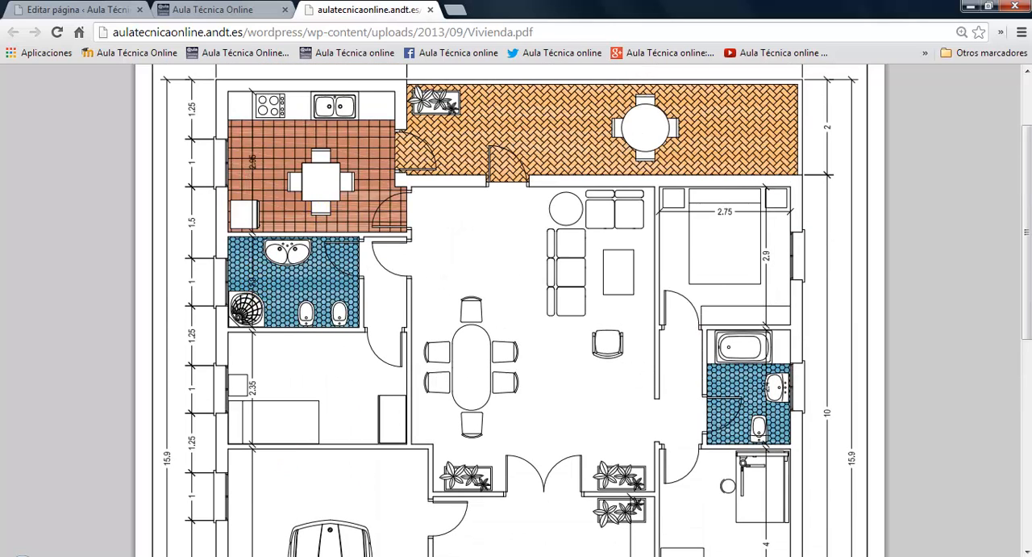
key(alt+Tab)
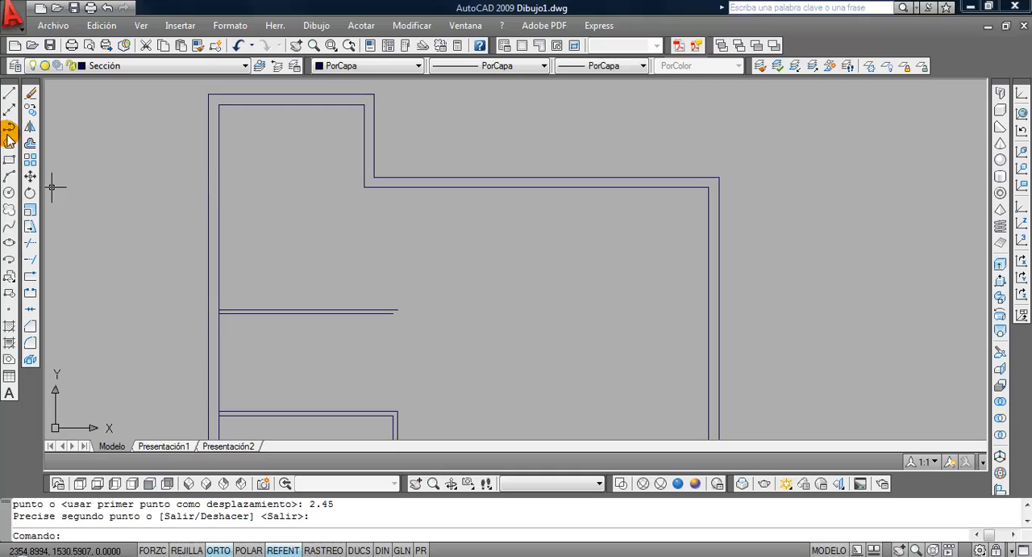
click(31, 110)
click(363, 365)
click(306, 300)
key(Return)
click(457, 337)
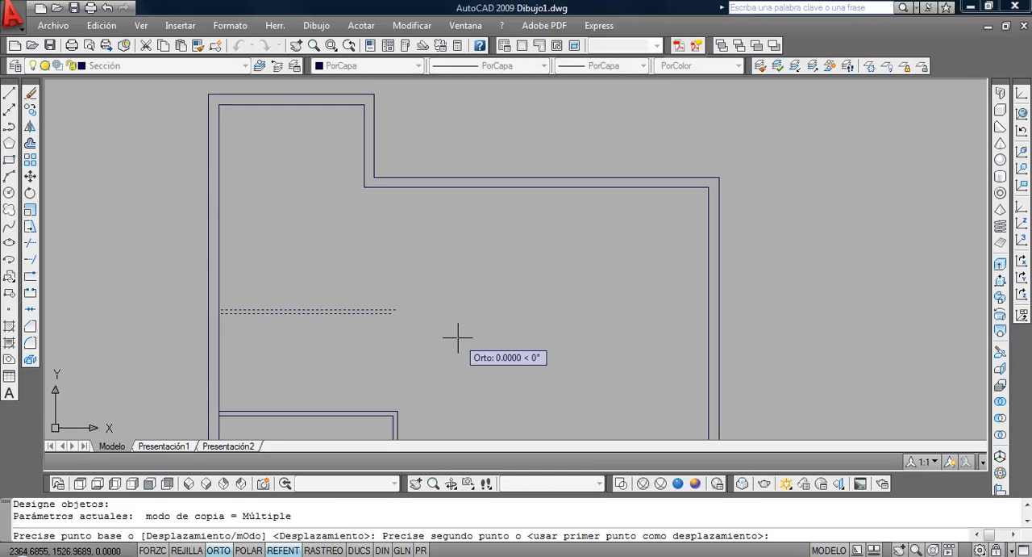
text(2)
key(Return)
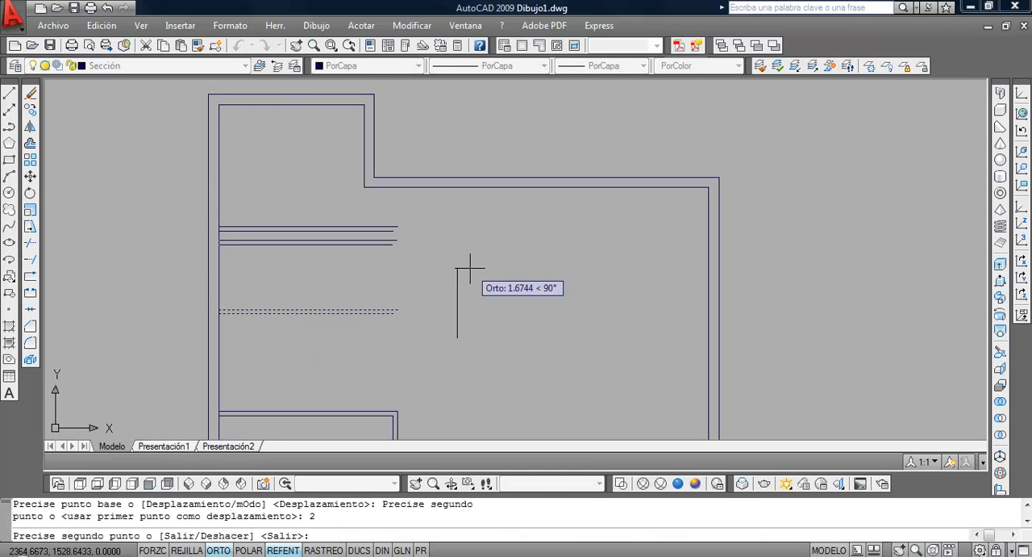
key(Return)
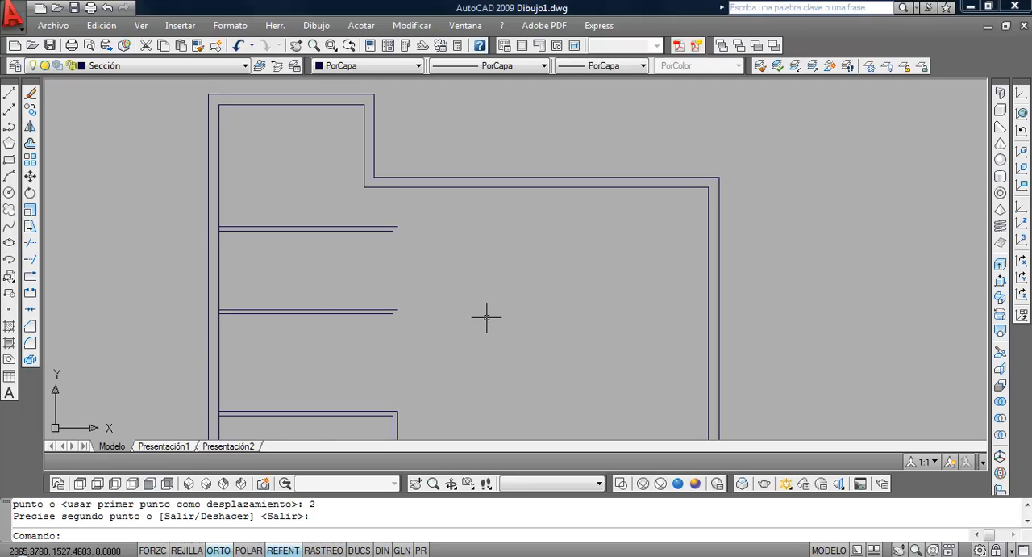
Switch to Vivienda.pdf in the browser to examine how the vertical partition beside the bathroom and bedroom aligns, and return to AutoCAD
scroll(493, 325, down, 2)
scroll(492, 318, up, 2)
middle_drag(492, 317, 491, 277)
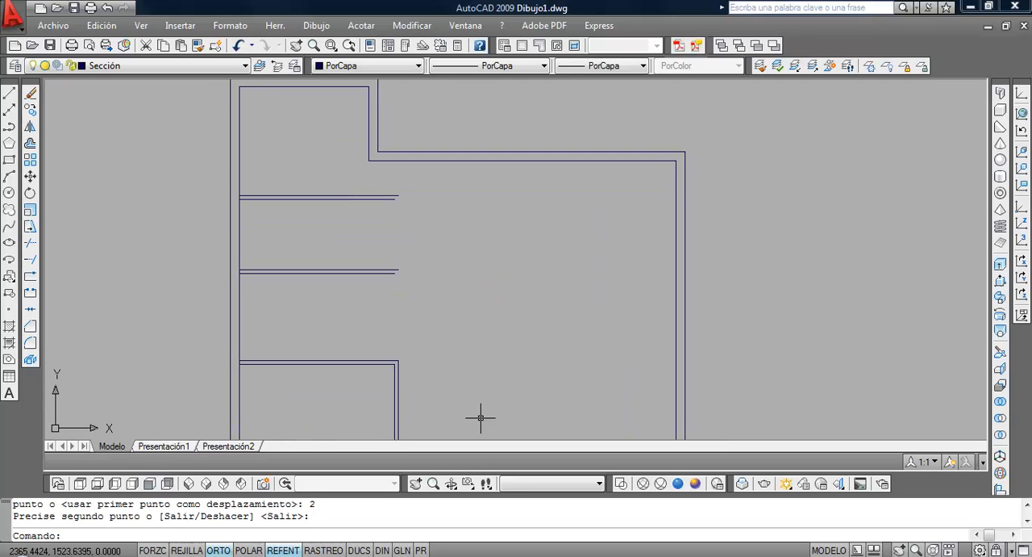
click(347, 555)
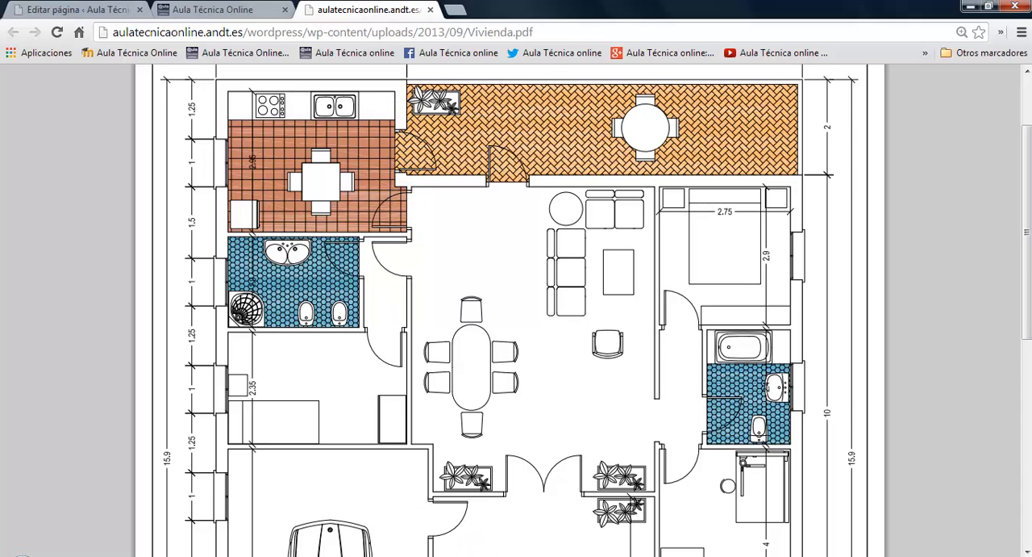
click(343, 556)
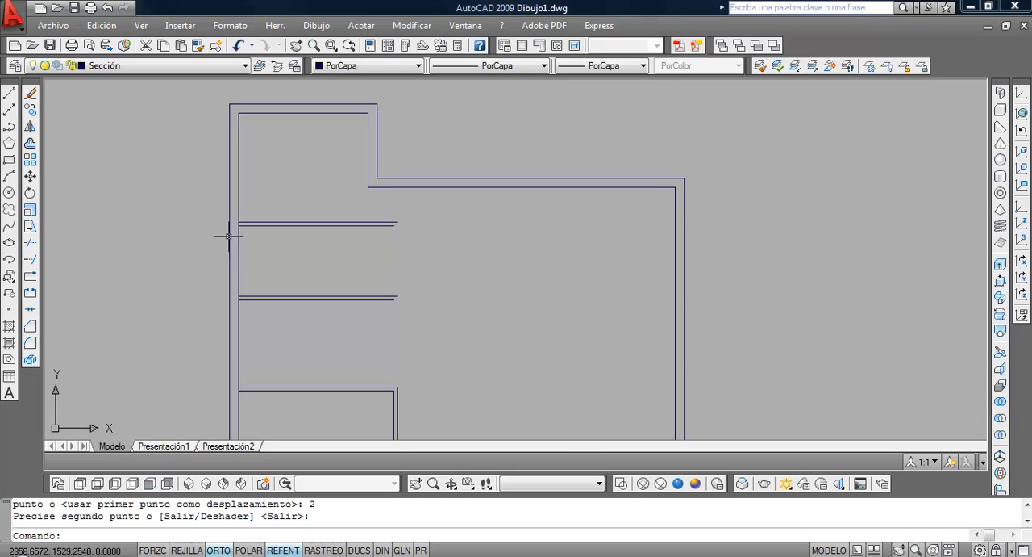
Draw a vertical line from the outer corner of the stepped wall down, perpendicular to the garage partition's upper line
click(9, 93)
click(376, 179)
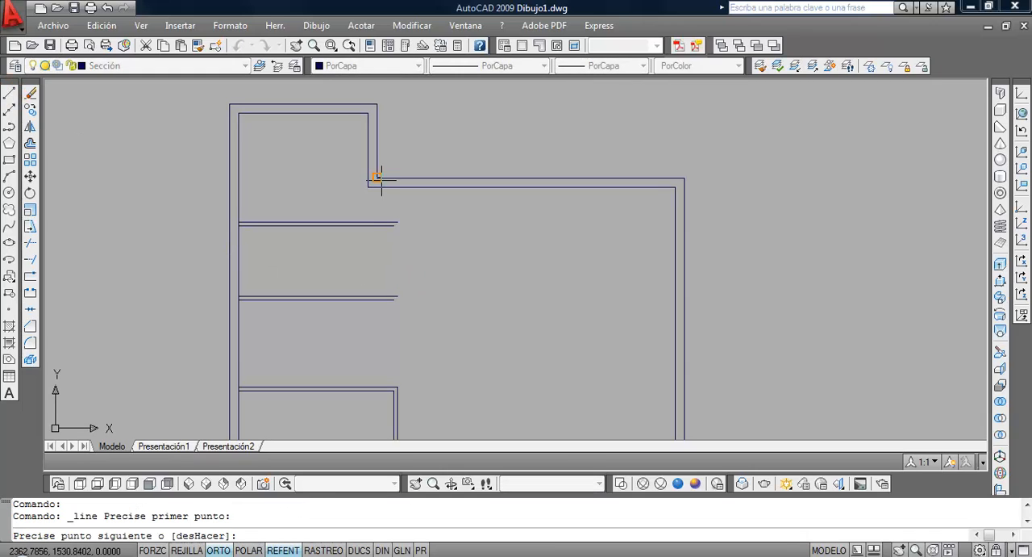
shift+right_click(394, 300)
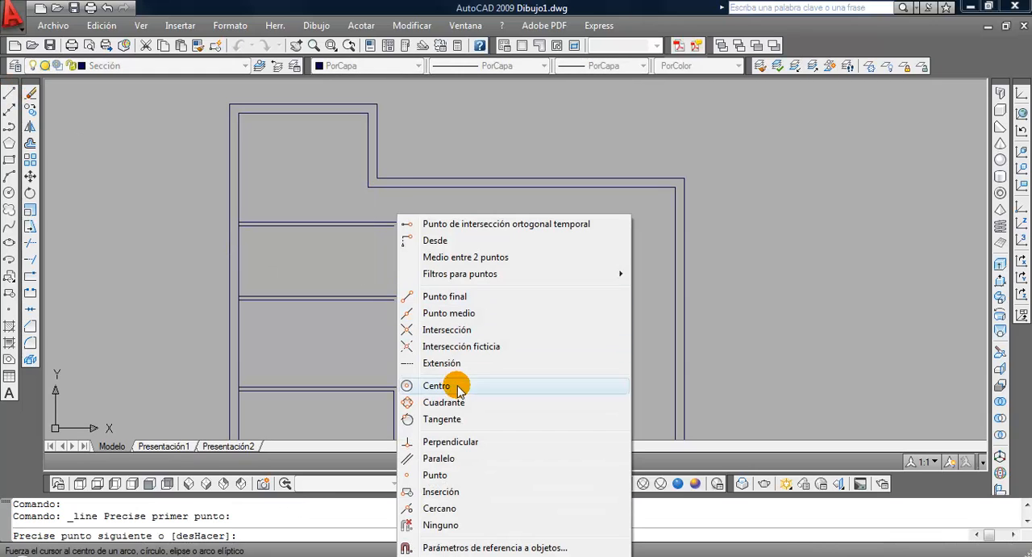
click(464, 436)
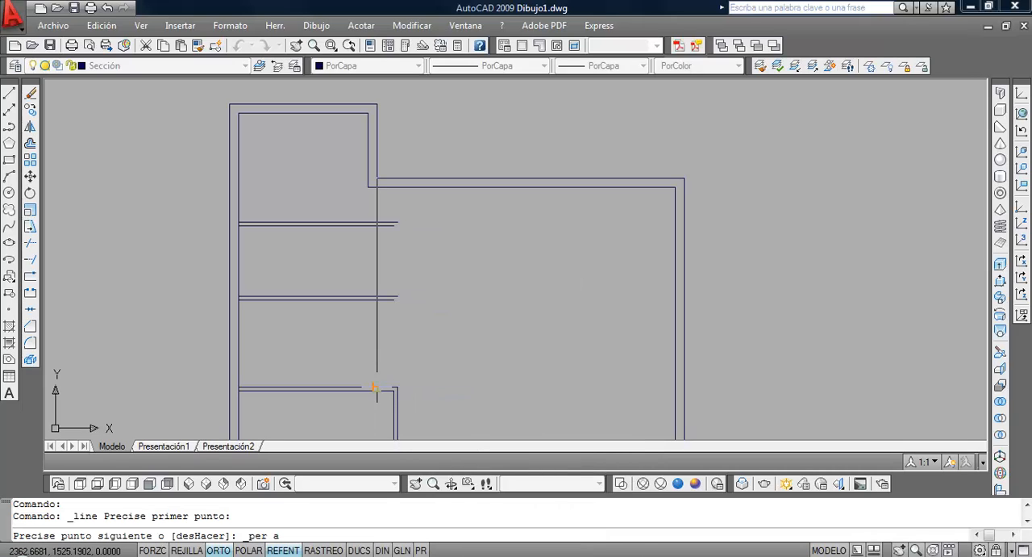
click(376, 387)
key(Return)
Stretch the vertical line's upper end down to the wall's inner line, and erase the line
click(374, 206)
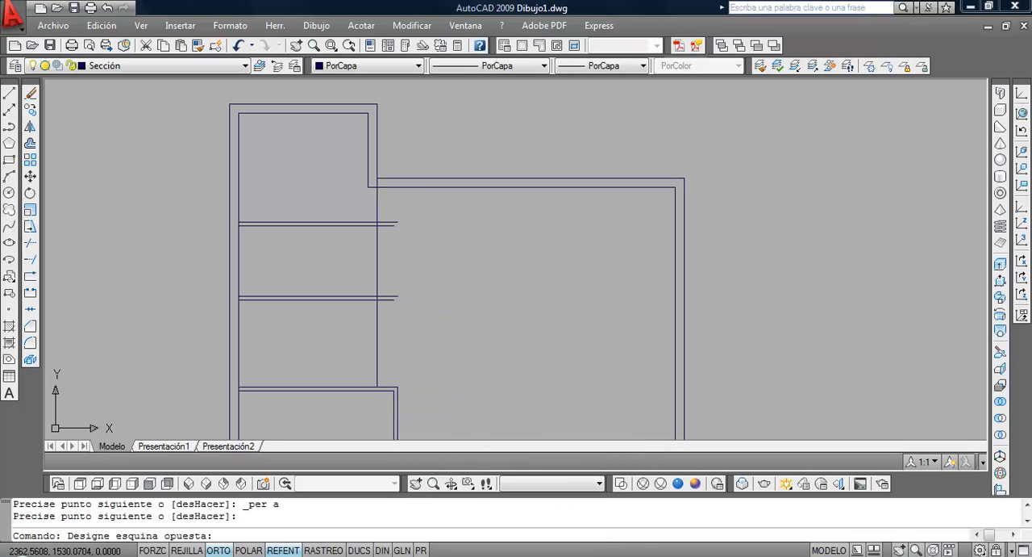
click(367, 216)
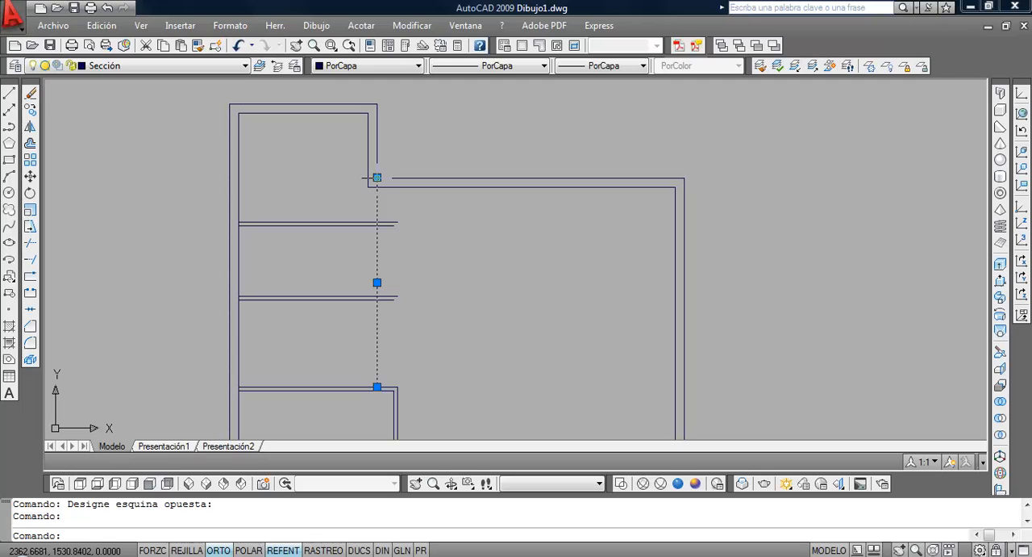
click(377, 177)
click(376, 188)
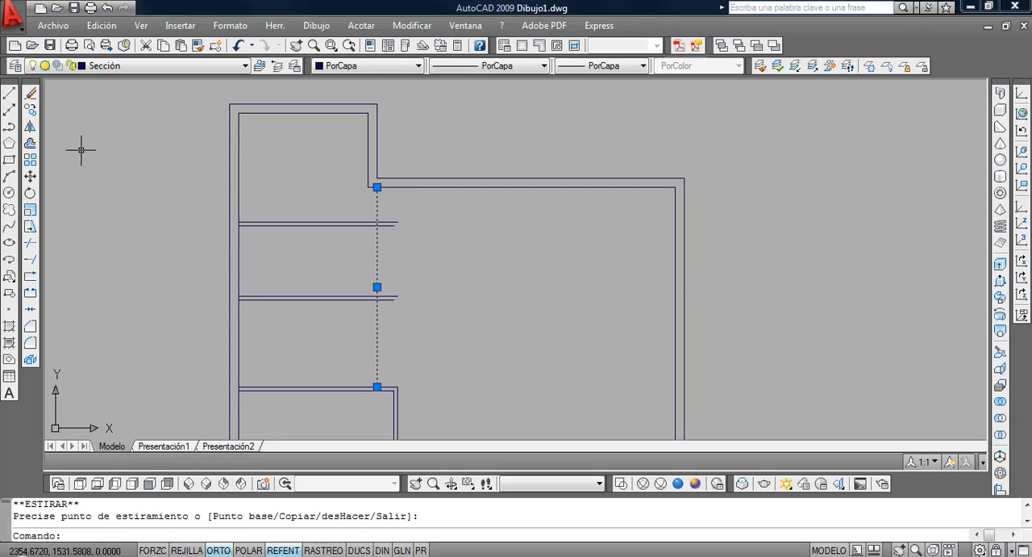
click(31, 93)
Draw a line from the apparent intersection of the upper wall's inner line and the step's outer vertical line, perpendicular to the garage partition
scroll(367, 250, up, 3)
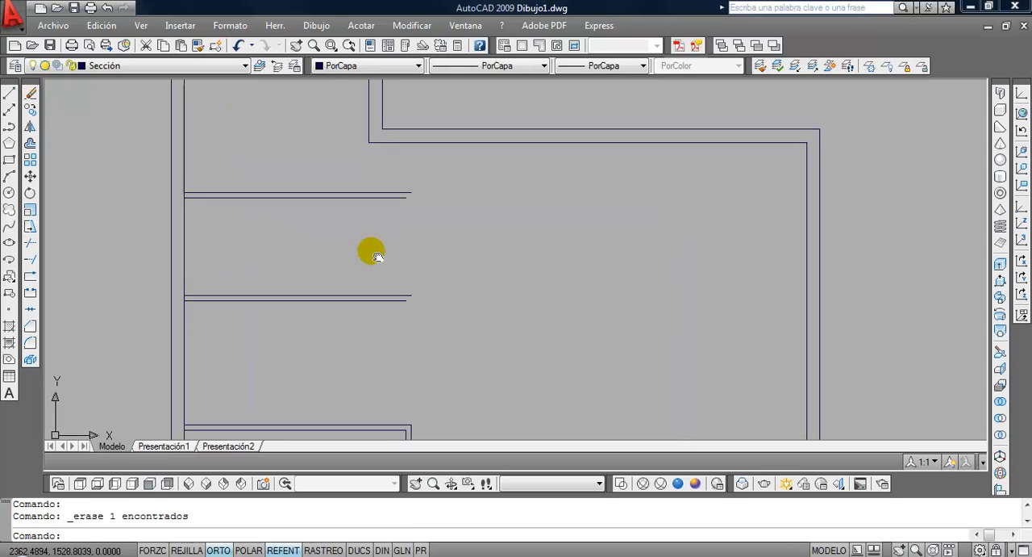
click(9, 94)
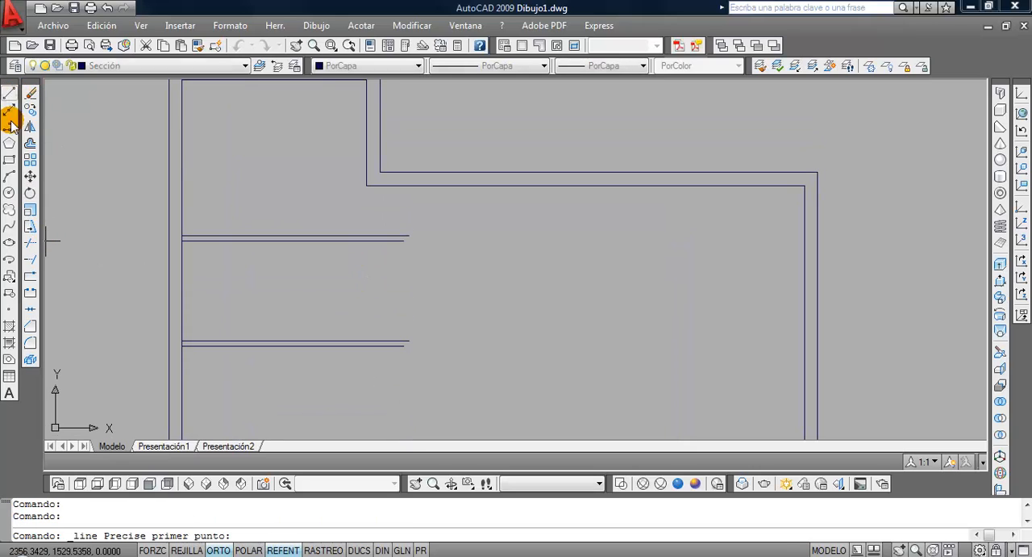
shift+right_click(426, 210)
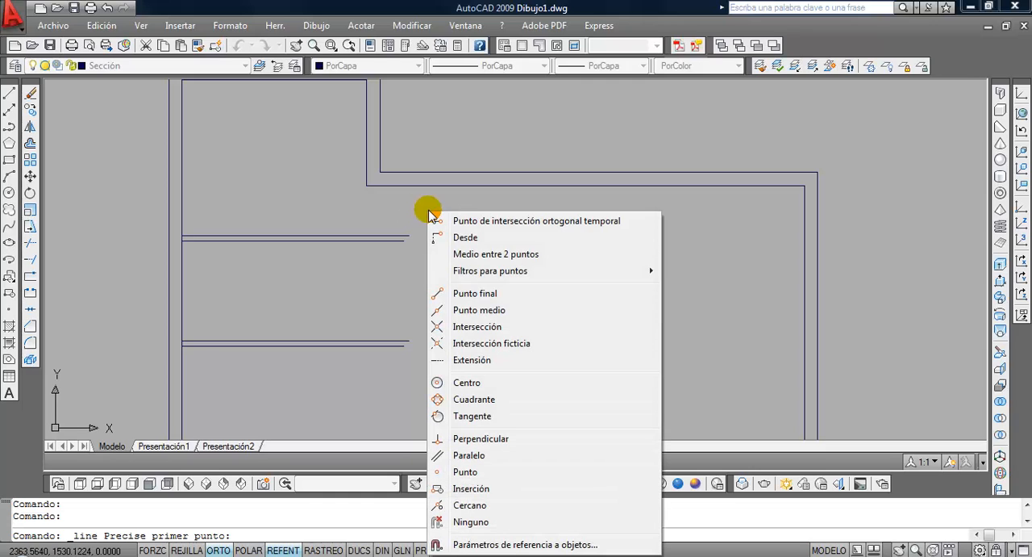
click(513, 345)
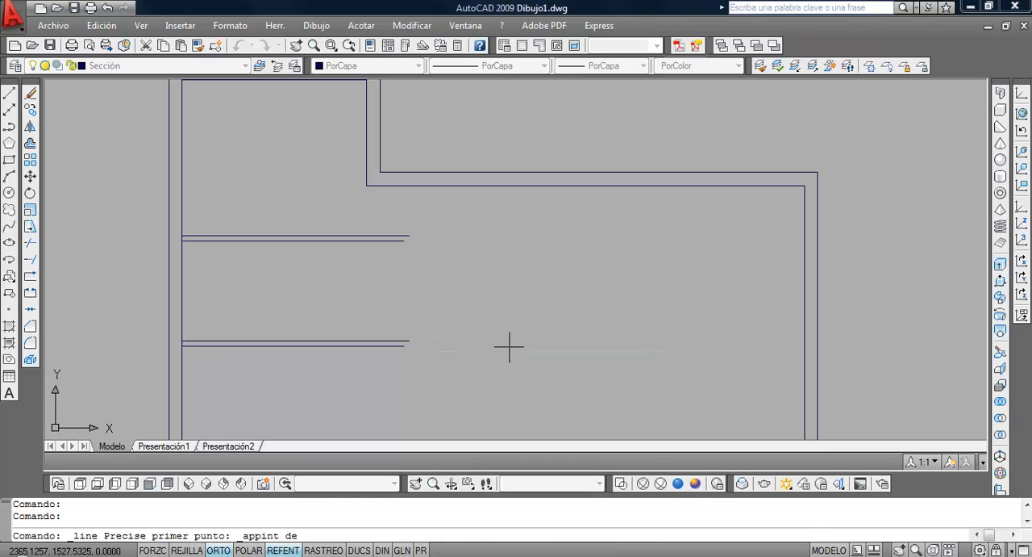
click(430, 185)
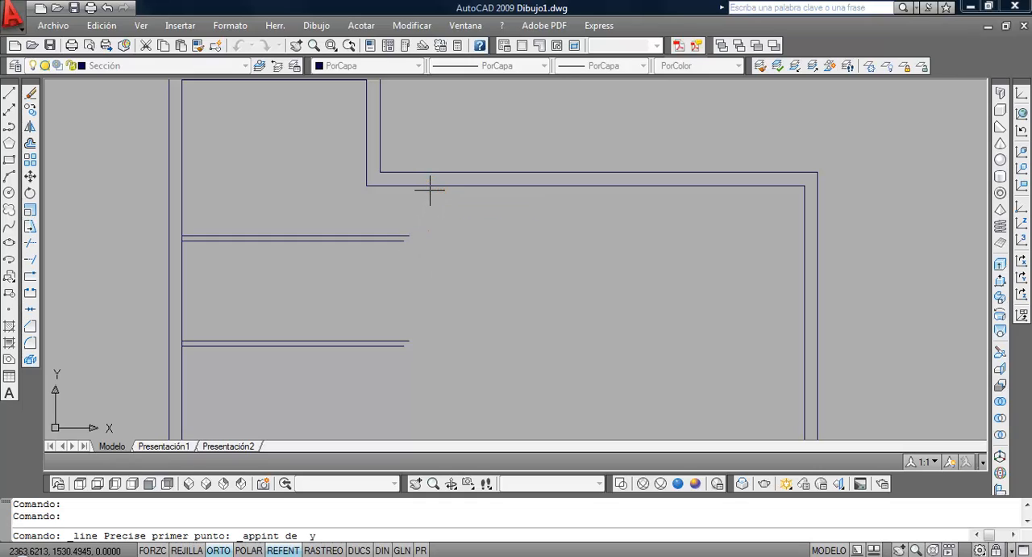
click(380, 129)
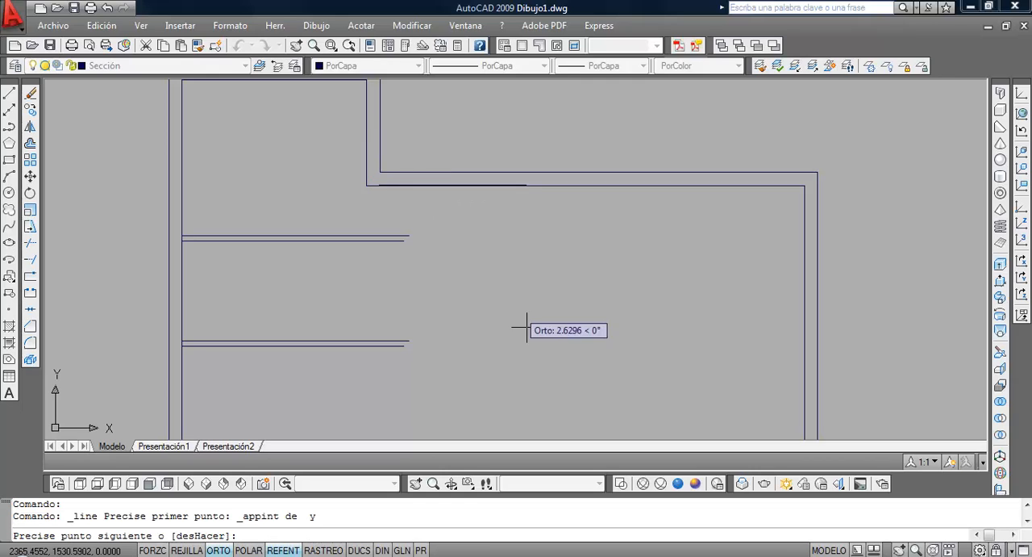
scroll(454, 318, down, 2)
mouse_move(456, 318)
middle_down()
mouse_move(430, 341)
mouse_move(405, 284)
middle_up()
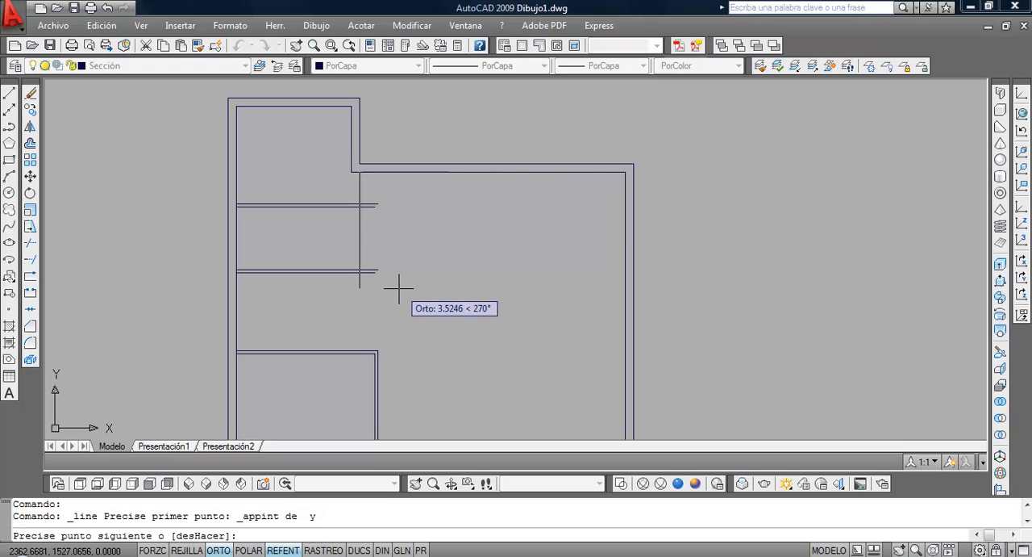
shift+right_click(398, 286)
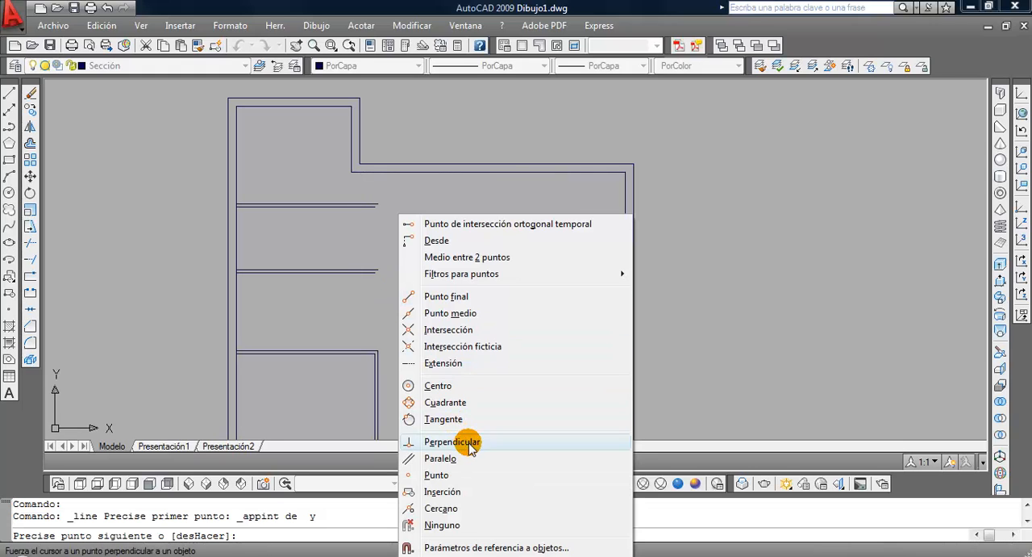
click(438, 438)
click(357, 350)
key(Return)
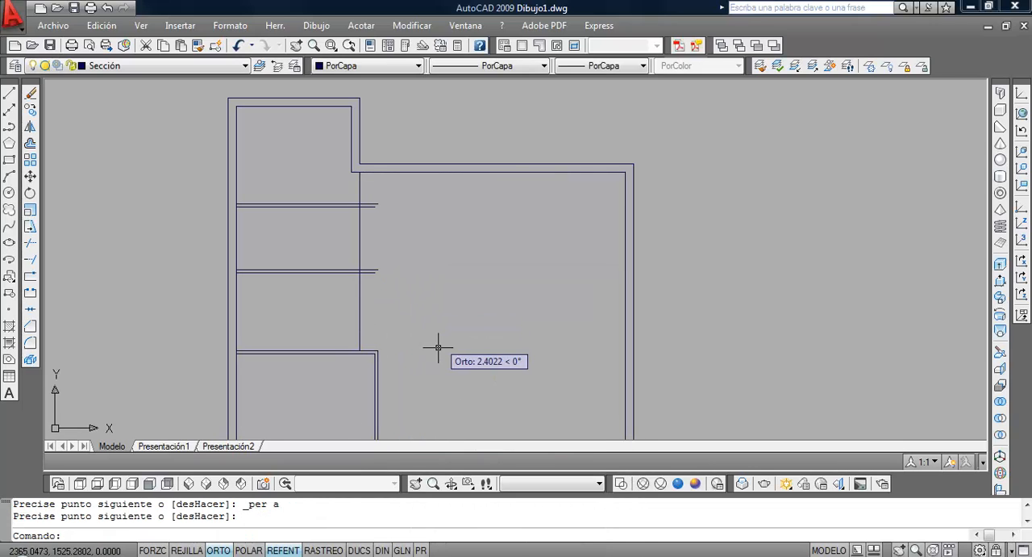
Trim the ends of both double partition lines that extend beyond the new vertical line
click(30, 244)
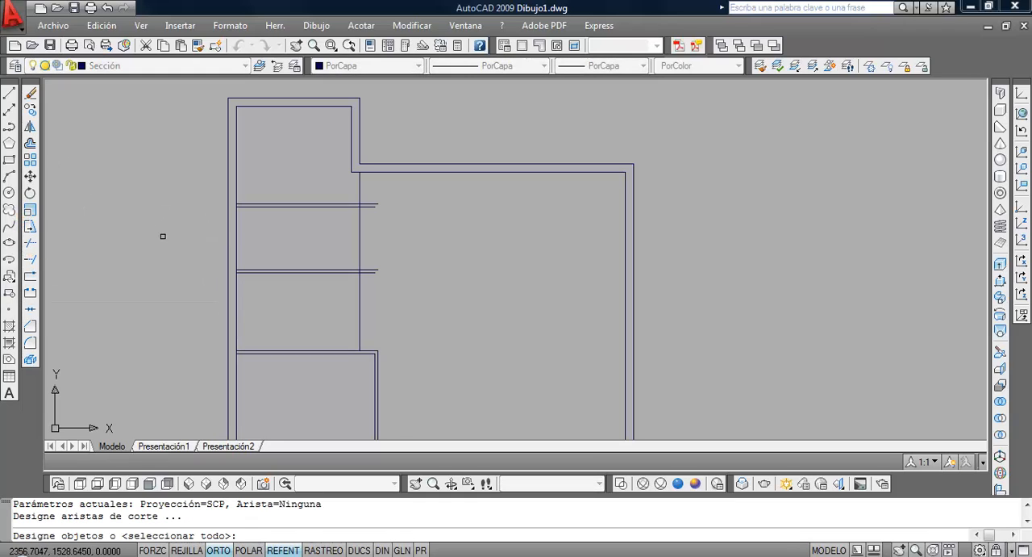
click(368, 235)
click(334, 228)
key(Return)
click(413, 284)
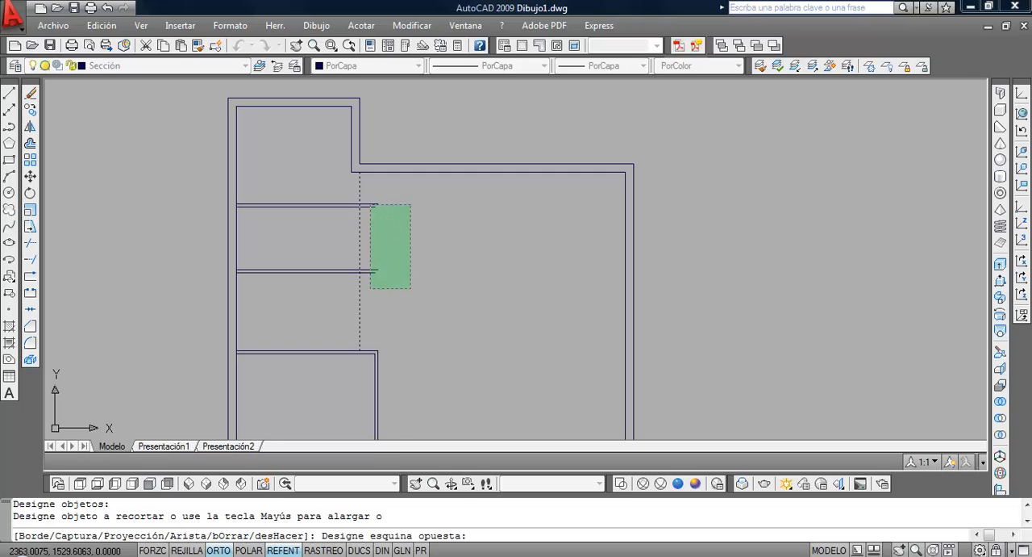
click(369, 195)
key(Return)
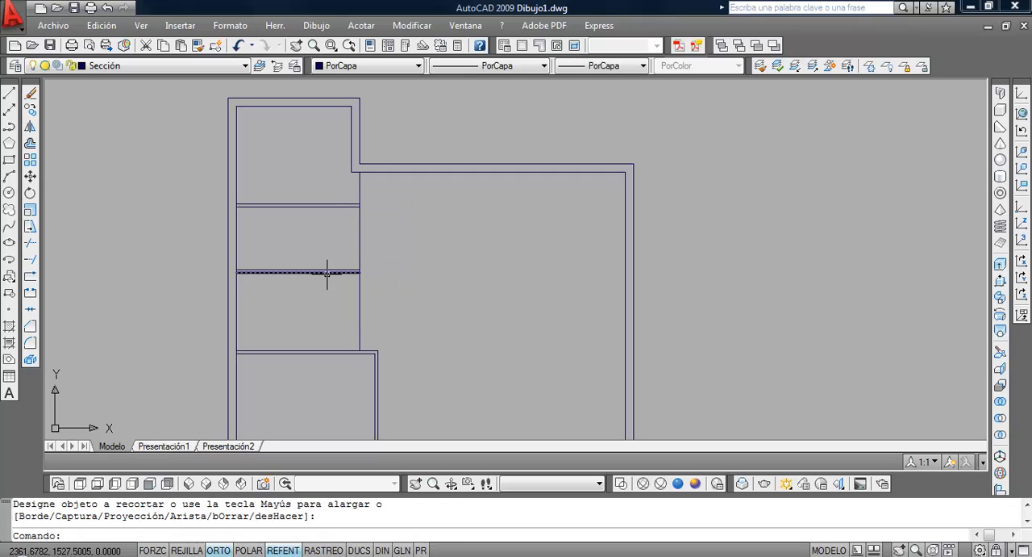
Offset the vertical partition line 0.1 to the right for the wall thickness
click(30, 143)
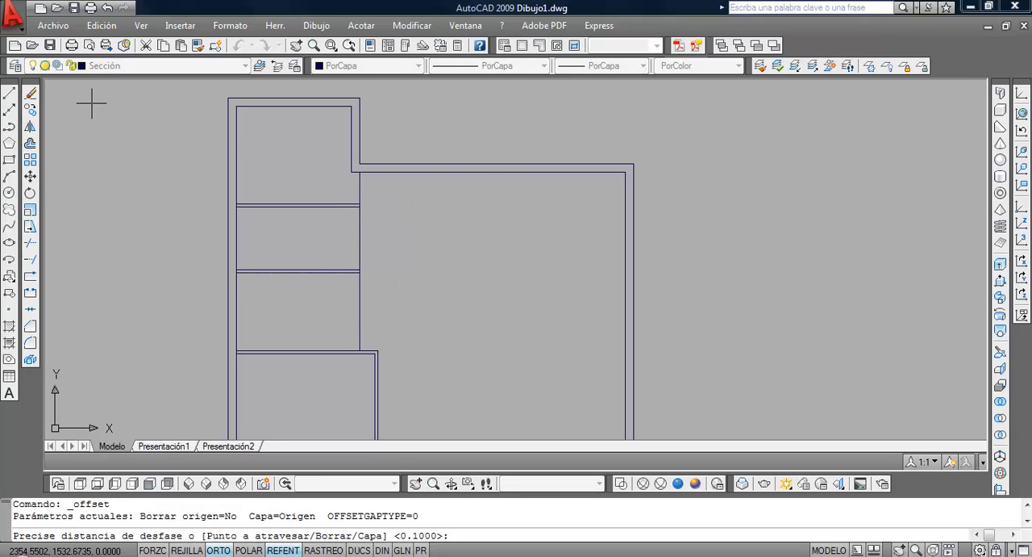
key(Return)
click(360, 234)
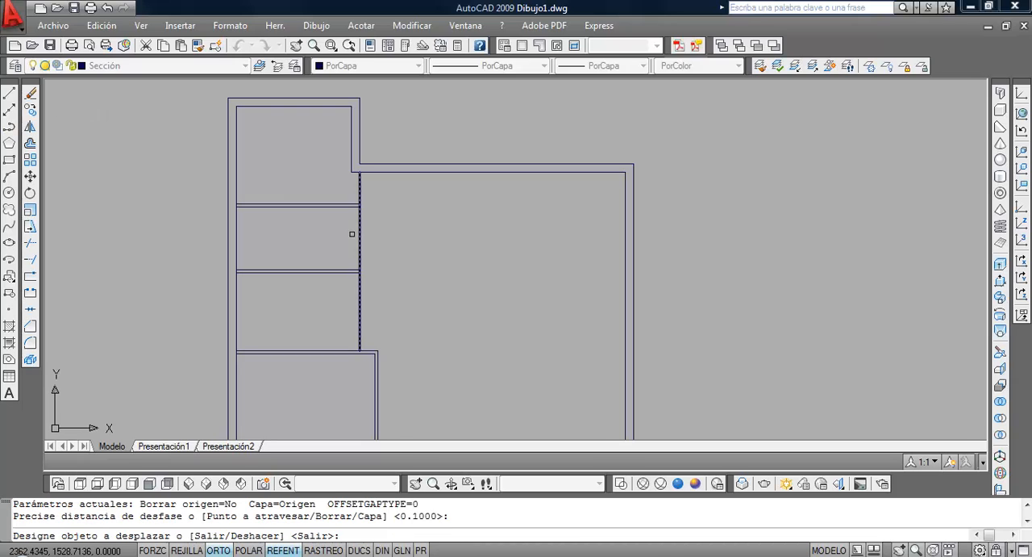
click(403, 239)
key(Return)
scroll(393, 248, down, 2)
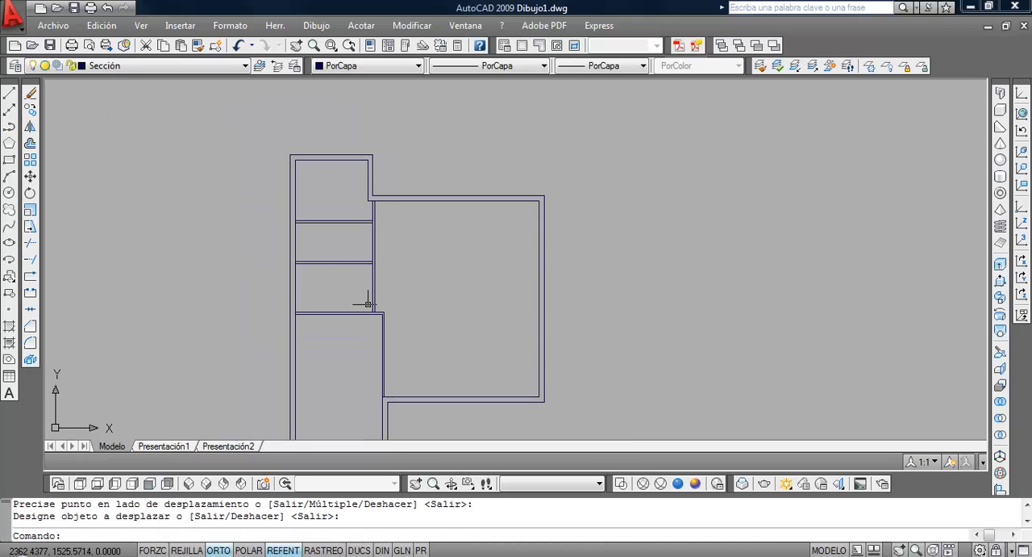
Examine the left exterior wall's window openings and their spacing dimensions in the house plan PDF
middle_drag(424, 339, 411, 304)
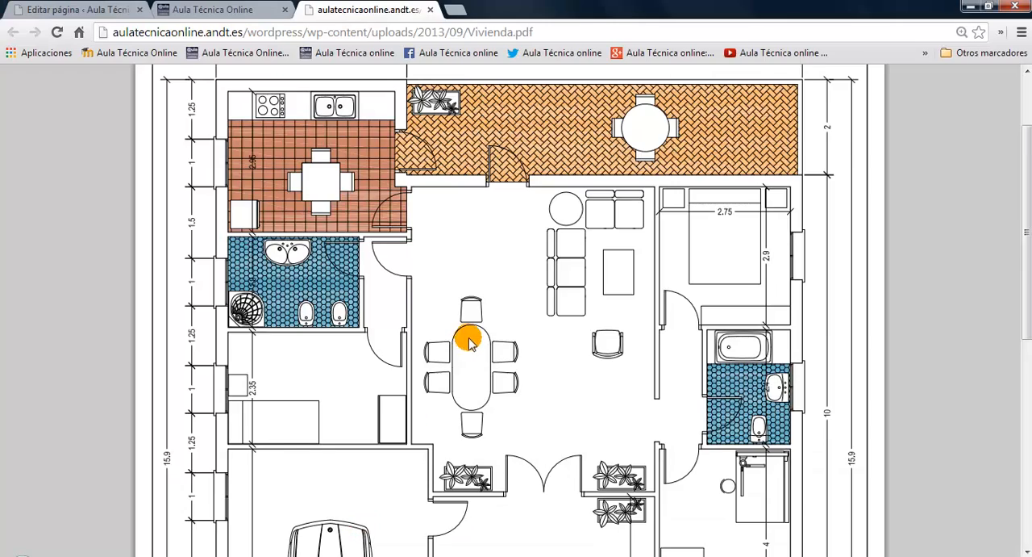
scroll(468, 299, down, 1)
scroll(468, 305, up, 1)
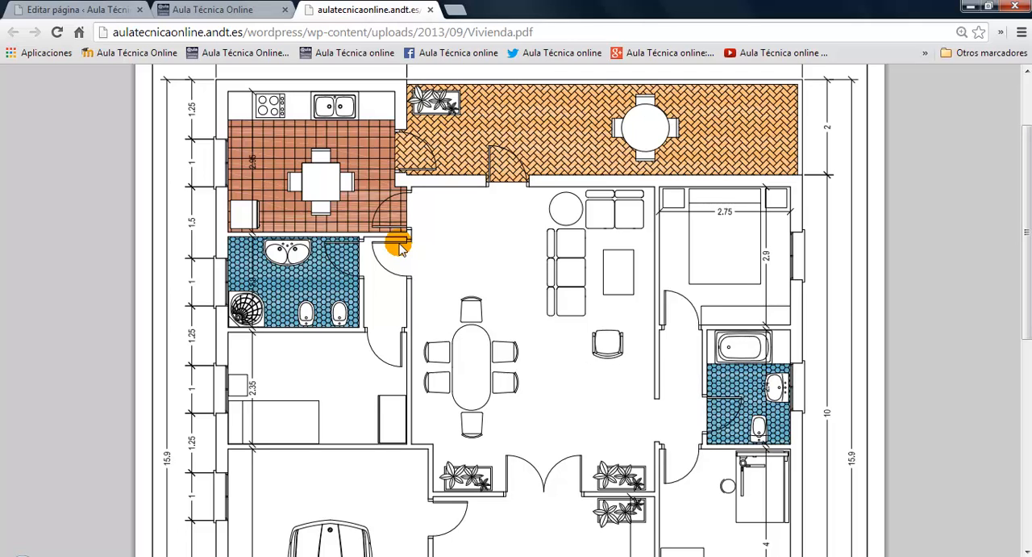
scroll(403, 253, down, 1)
scroll(358, 253, up, 1)
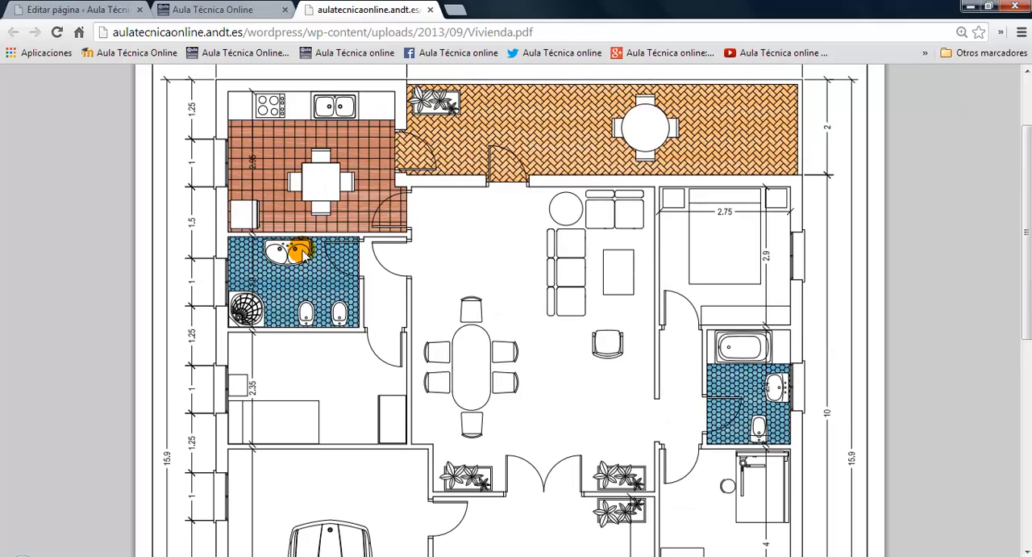
scroll(215, 145, up, 1)
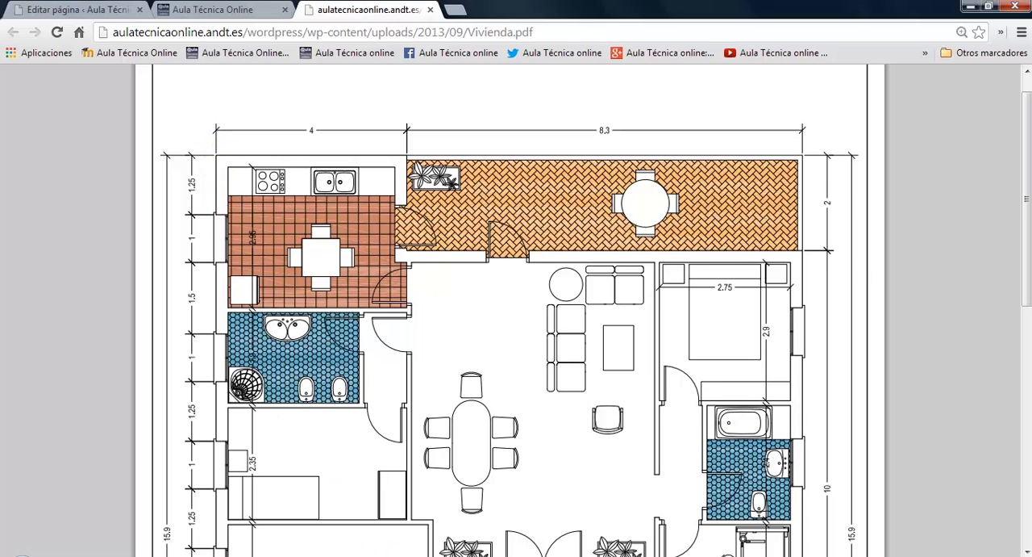
Switch to AutoCAD and draw a line from the upper-left inner wall corner perpendicular to the left wall's outer line
key(alt+Tab)
scroll(332, 208, up, 5)
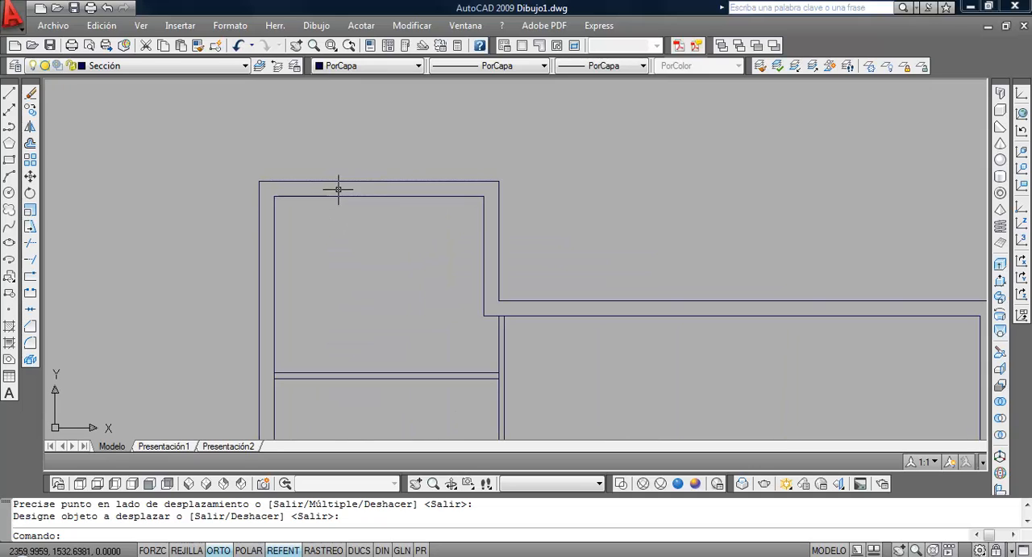
click(8, 92)
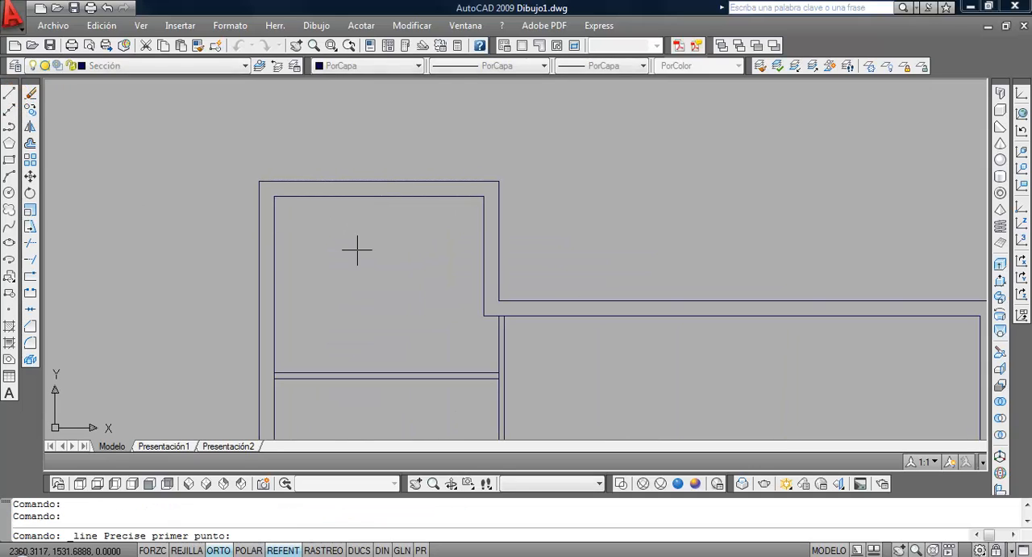
click(296, 200)
shift+right_click(203, 192)
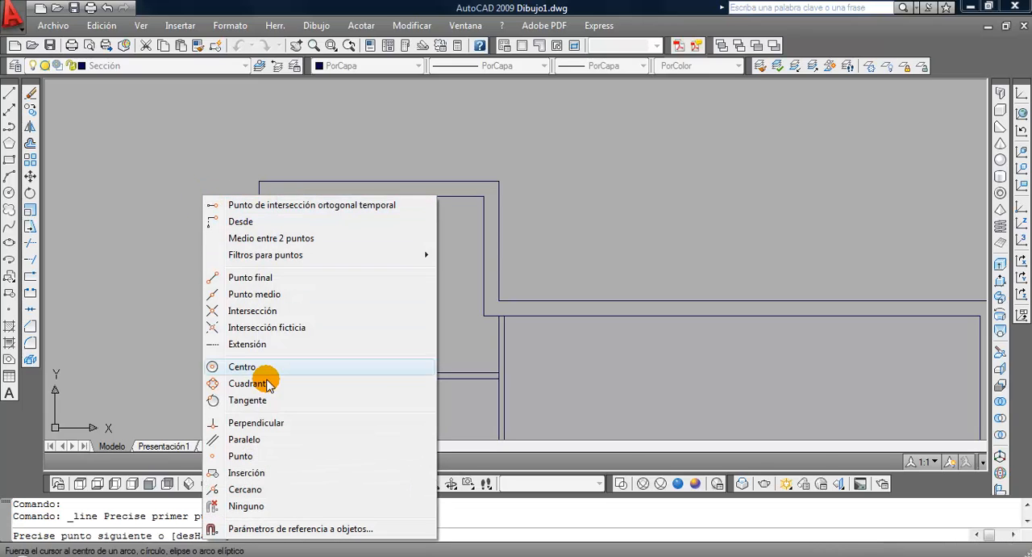
click(259, 422)
click(260, 236)
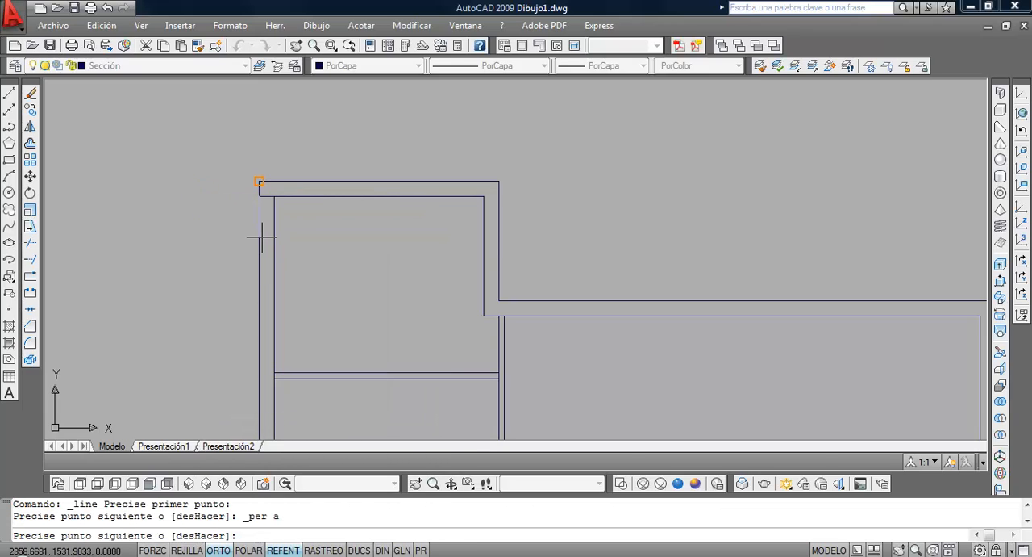
key(Return)
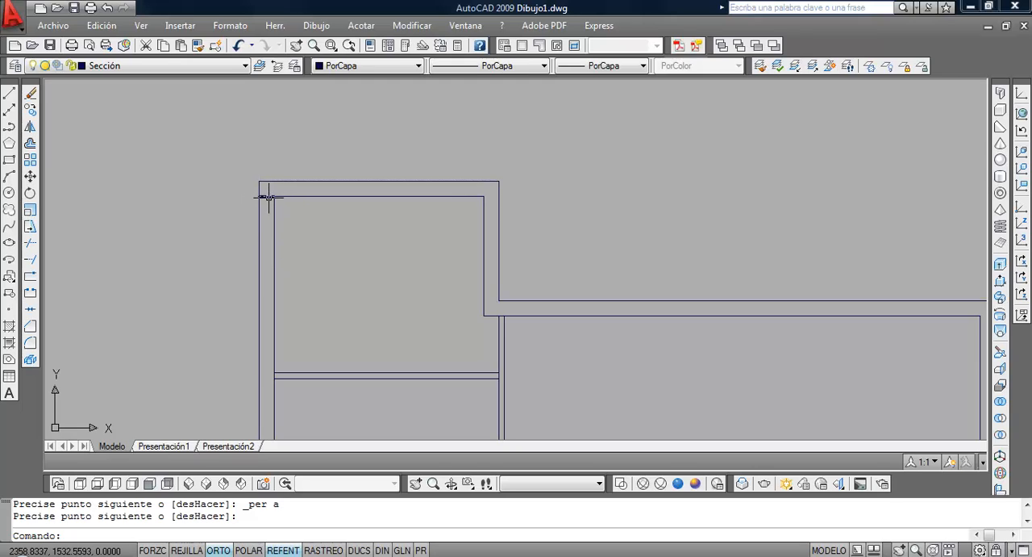
Move the short line across the left wall 1 unit straight down to mark the first window's upper edge
click(30, 175)
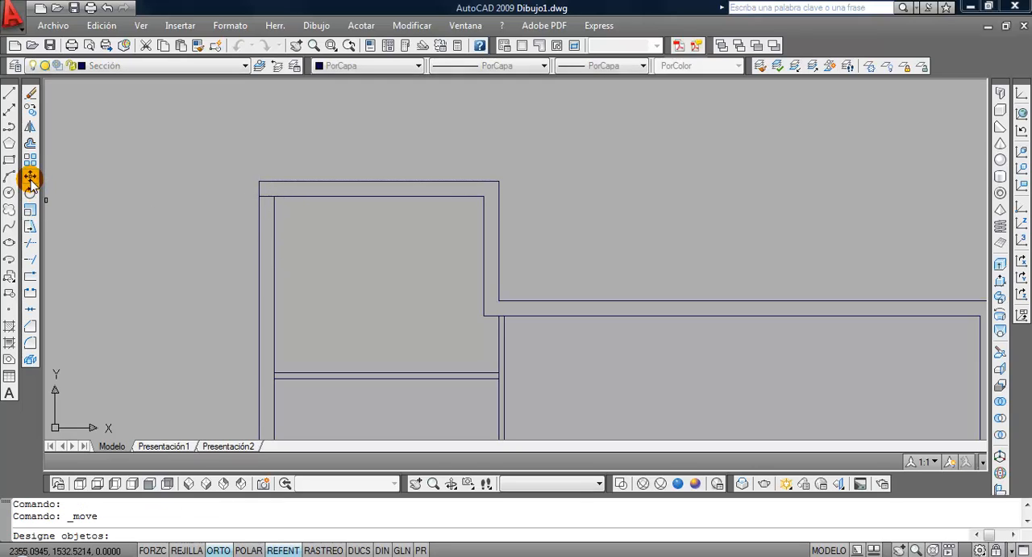
click(235, 185)
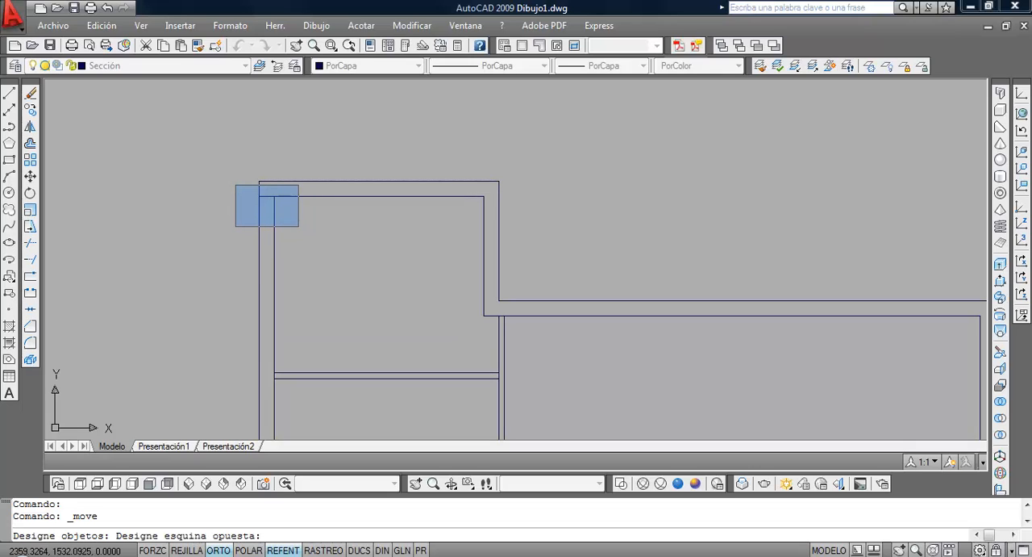
click(300, 226)
key(Return)
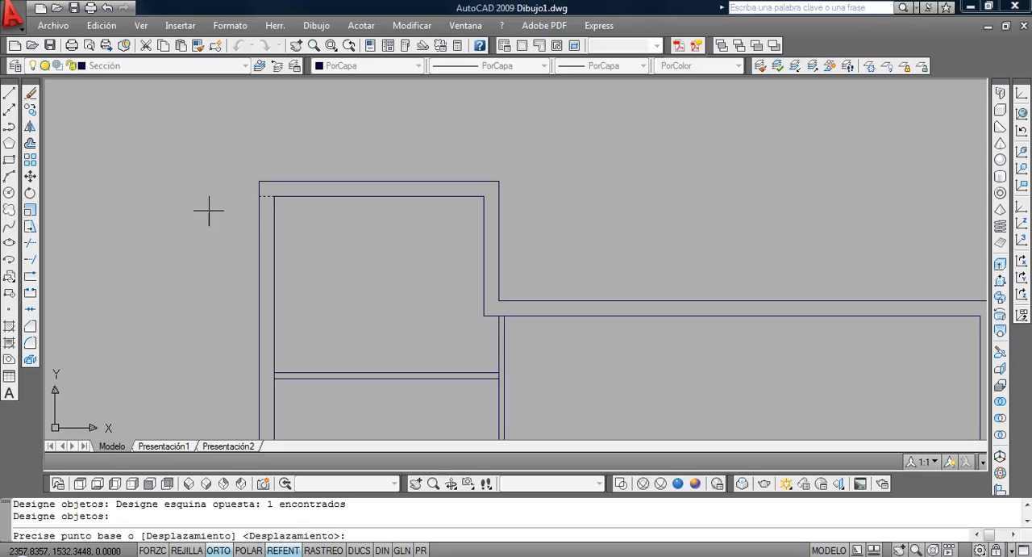
click(205, 187)
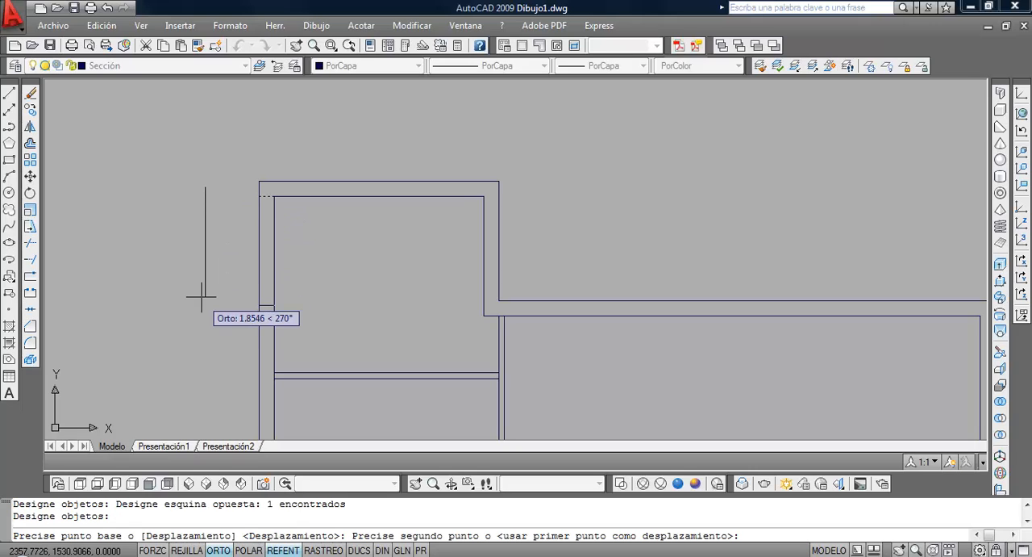
text(1)
key(Return)
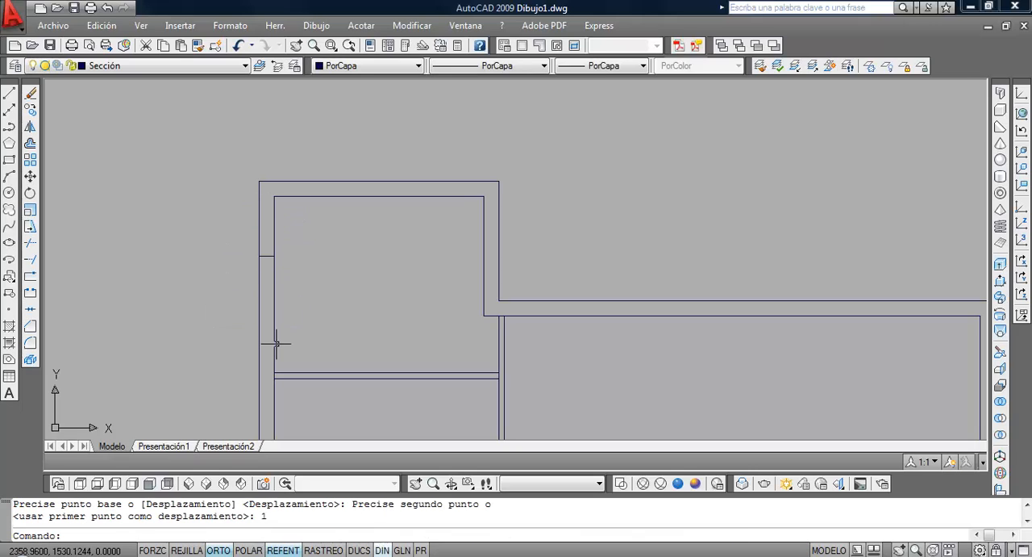
Check the window width in the PDF and offset the short wall line 1 unit downward for the window's lower edge
key(alt+Tab)
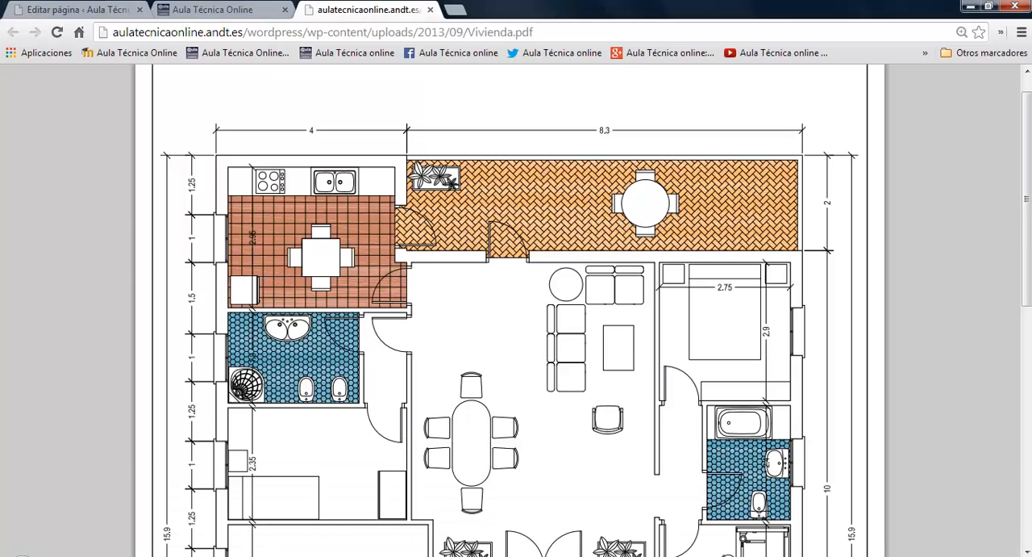
key(alt+Tab)
click(30, 127)
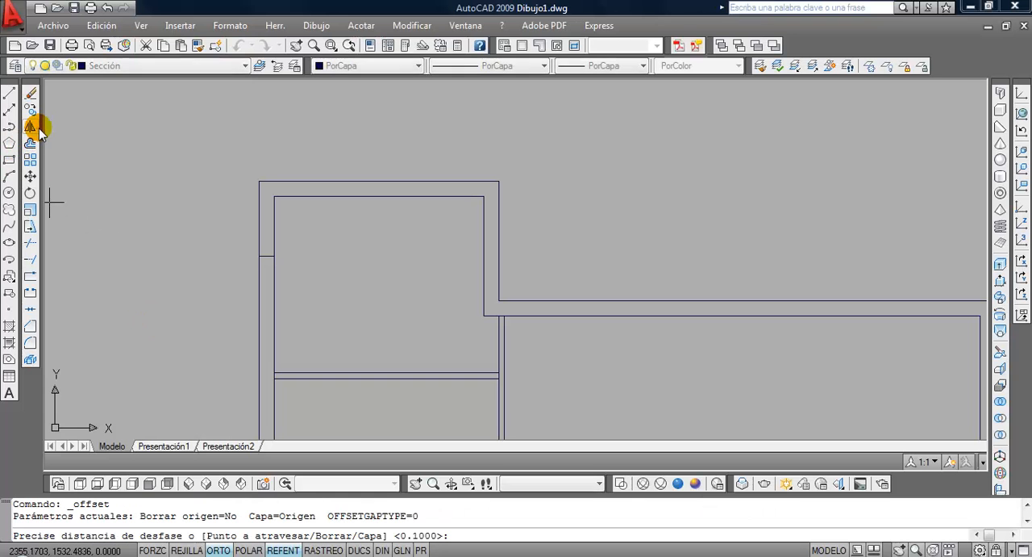
text(1)
key(Return)
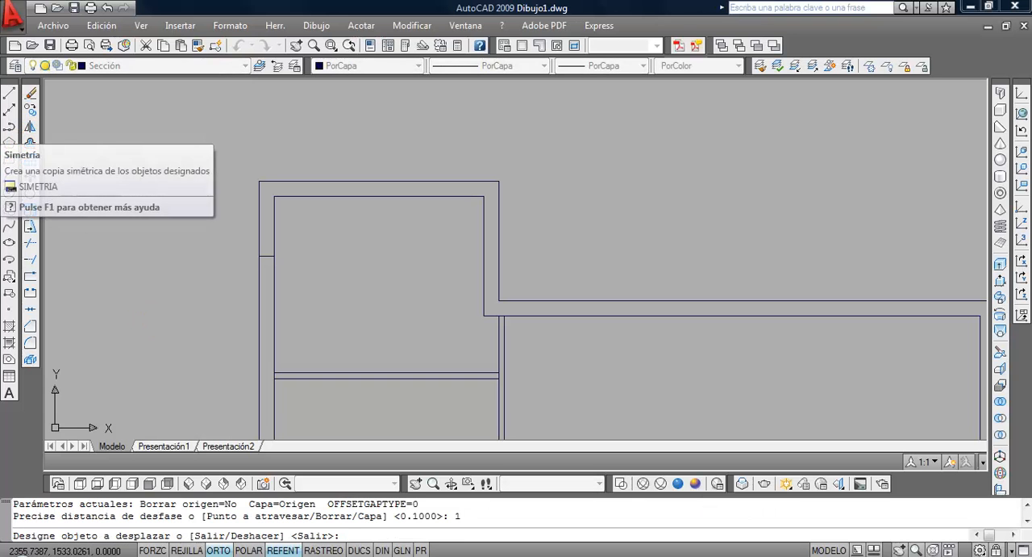
click(267, 256)
click(214, 352)
Check the window spacing in the PDF and copy the first window's two edge lines 2.5 units straight down the left wall
scroll(219, 323, down, 2)
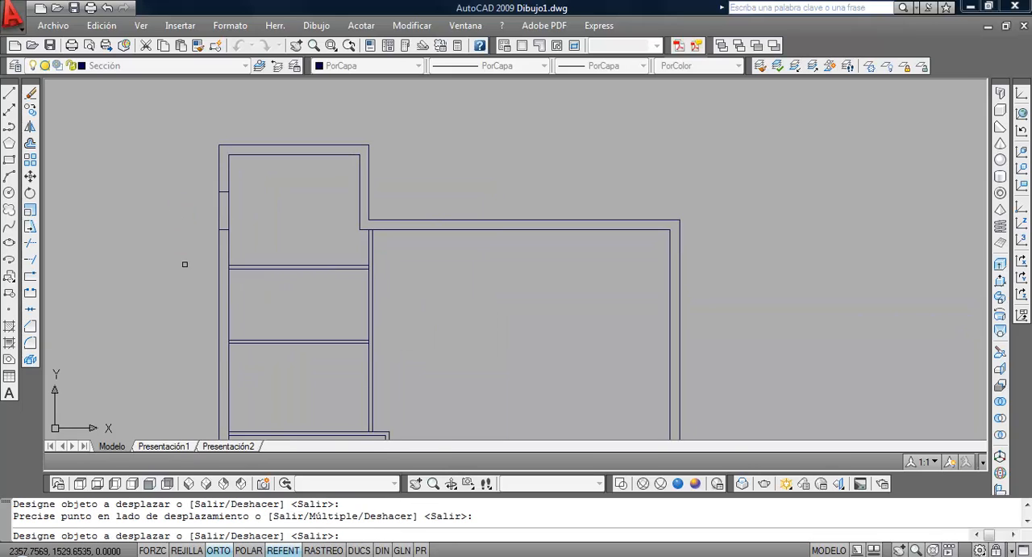
middle_drag(185, 264, 221, 240)
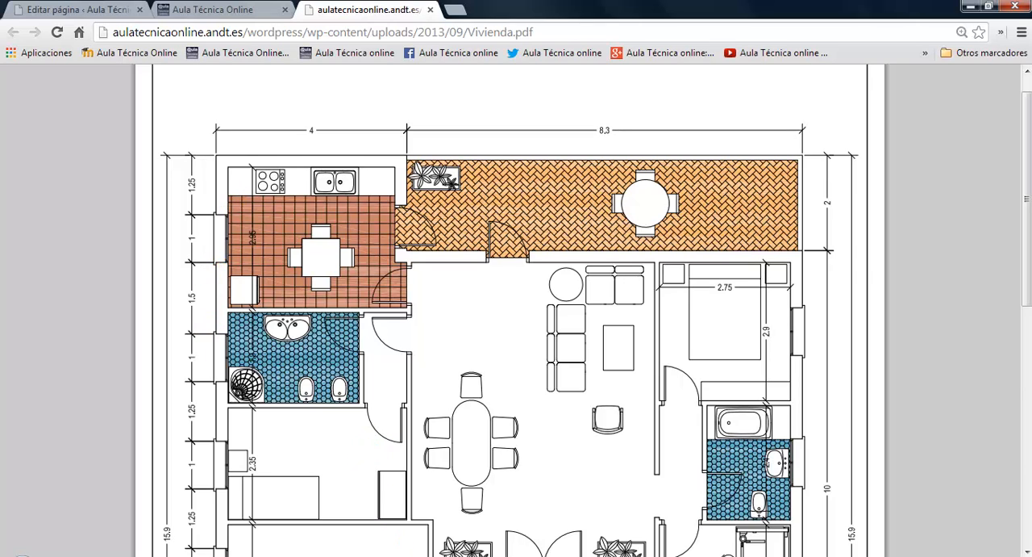
key(alt+Tab)
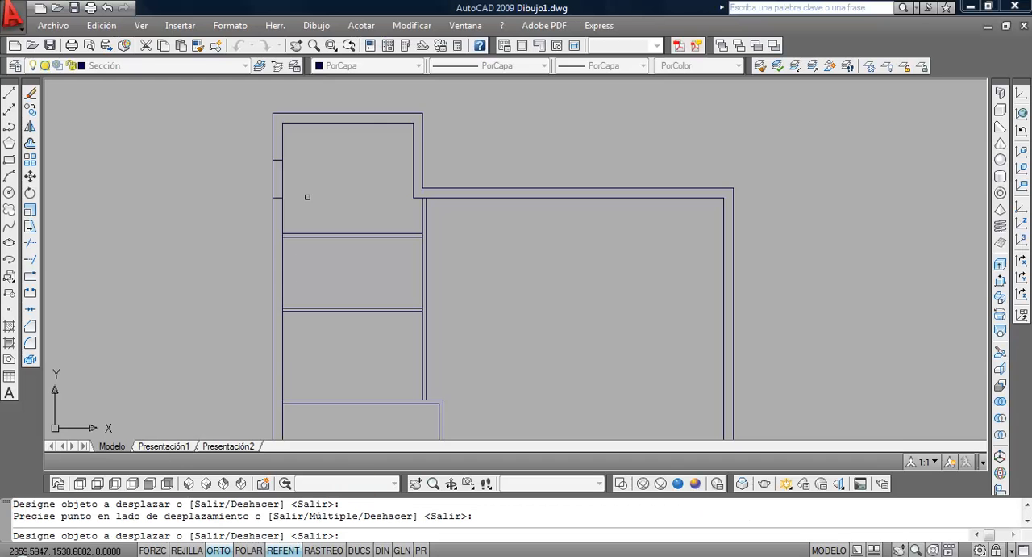
click(30, 110)
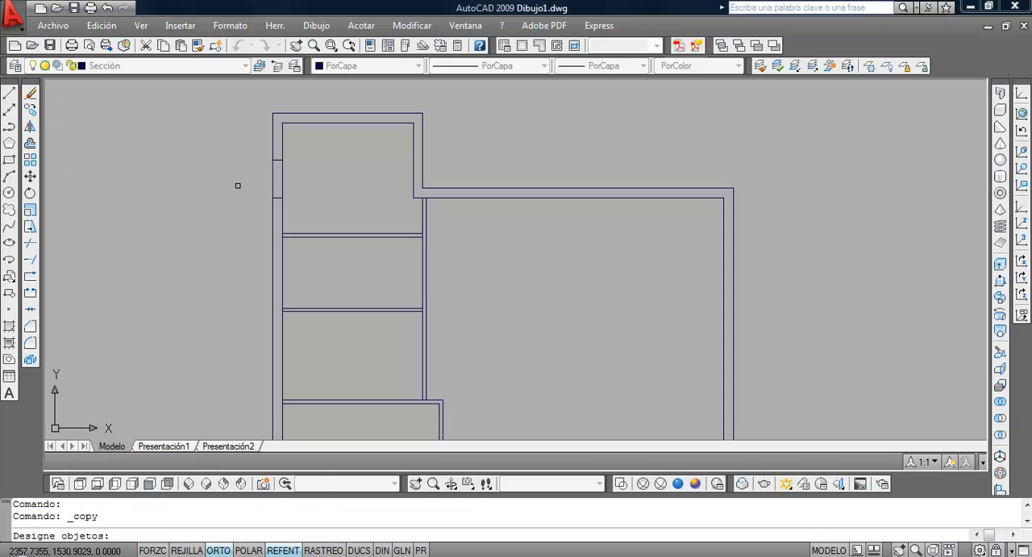
click(244, 150)
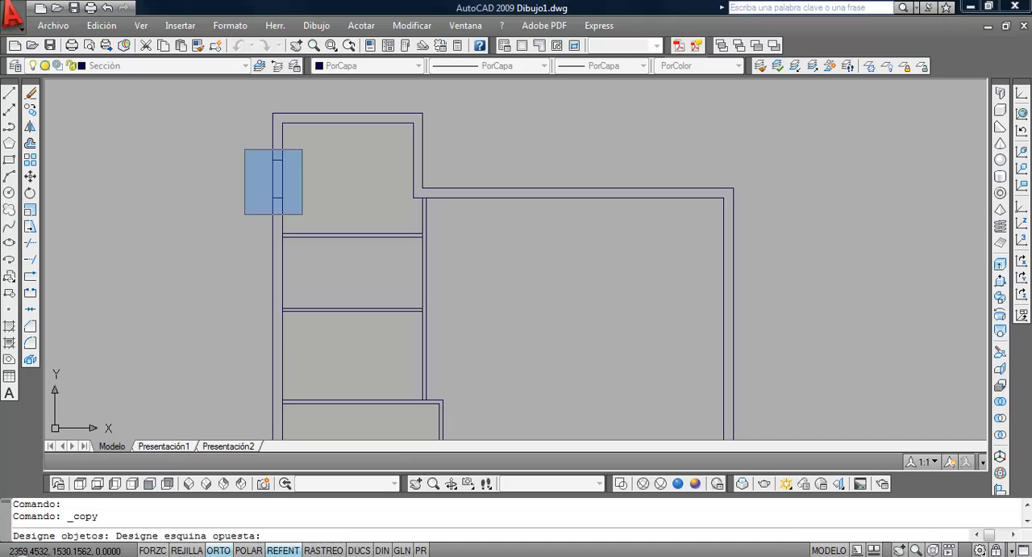
click(303, 214)
key(Return)
click(210, 171)
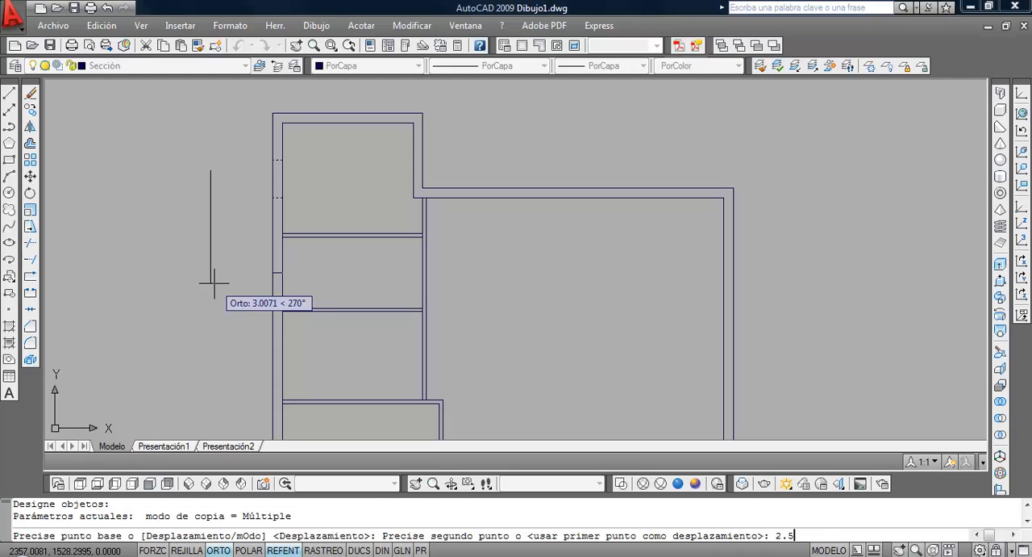
key(Return)
Copy the second window's two edge lines 2.25 units straight down, checking the spacing in the PDF
key(Return)
middle_drag(212, 293, 170, 240)
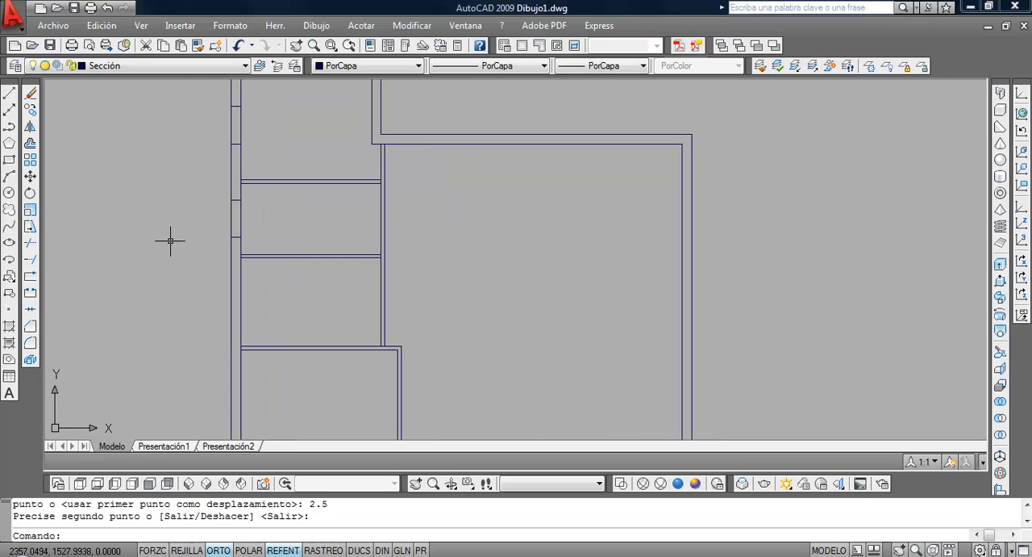
key(Return)
click(196, 190)
click(258, 246)
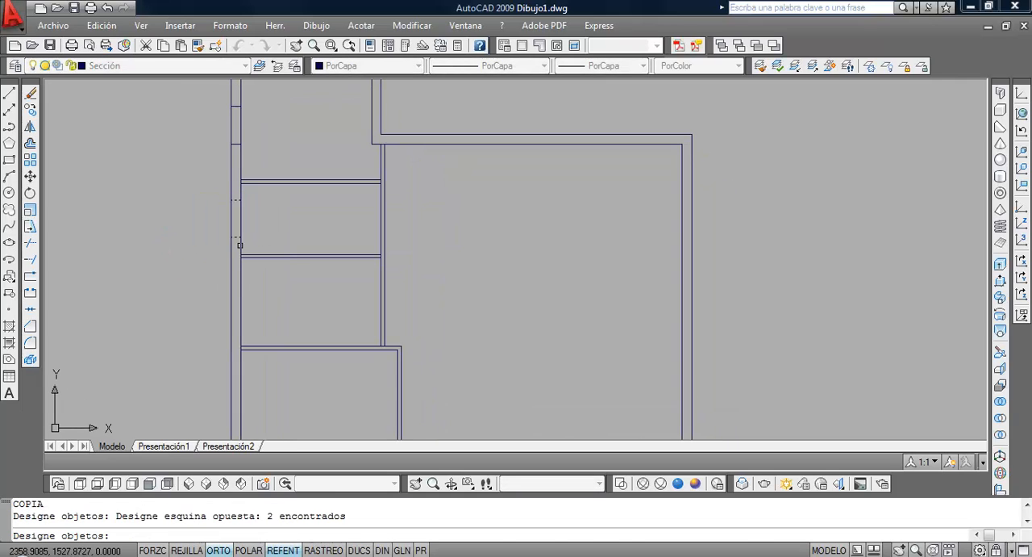
key(Return)
click(195, 235)
key(alt+Tab)
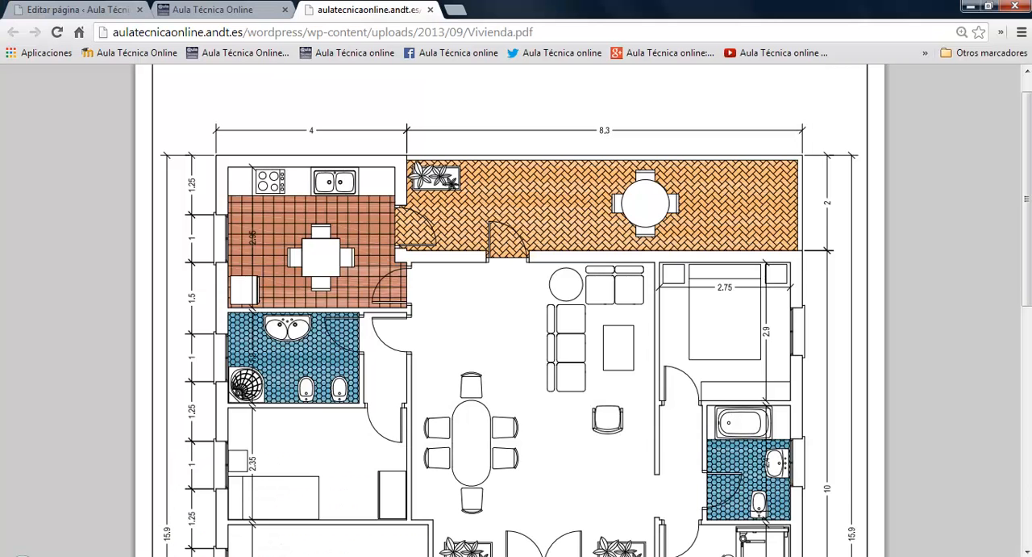
key(alt+Tab)
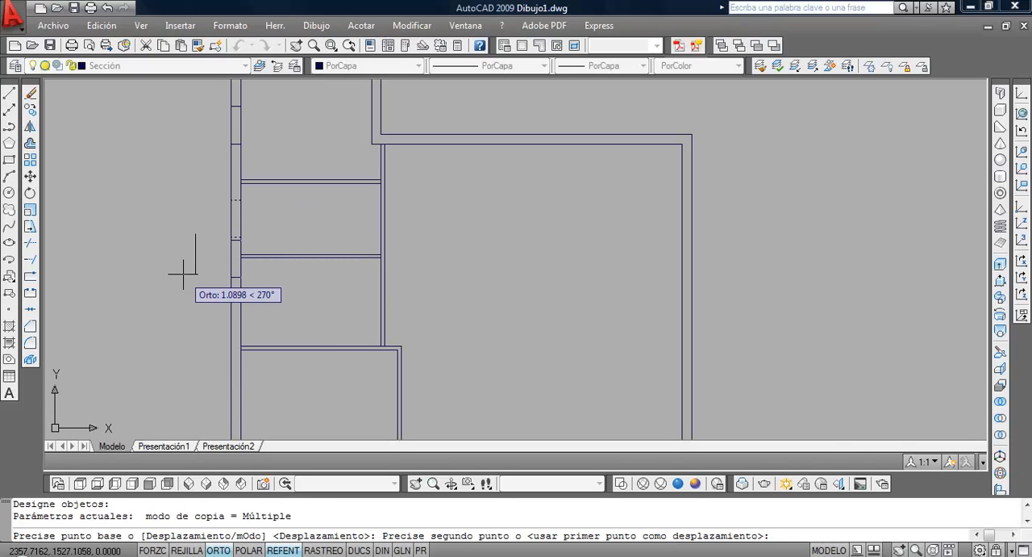
text(2.25)
key(Return)
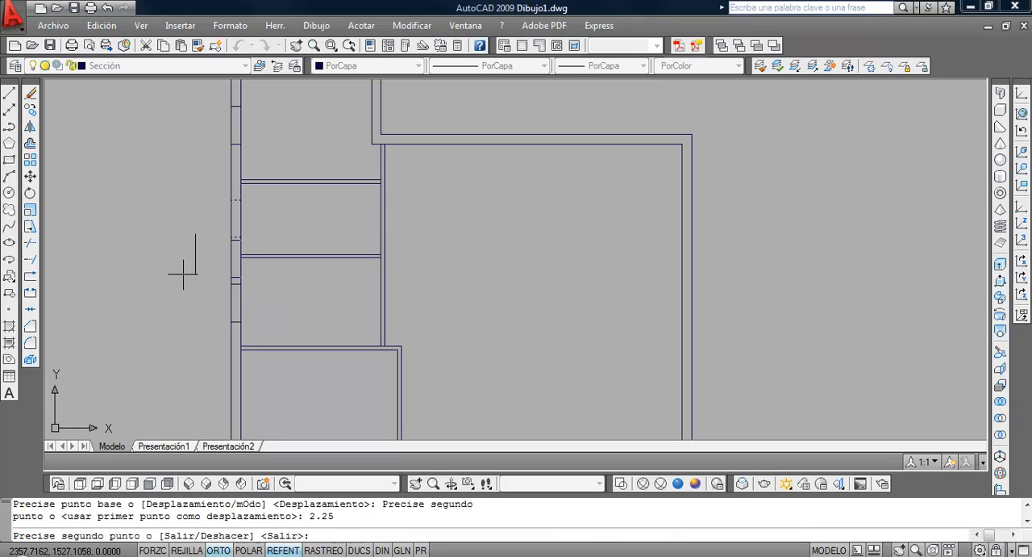
key(Return)
Copy the third window's two edge lines 2.25 units straight down to the garage wall, checking the spacing in the PDF
scroll(210, 274, down, 2)
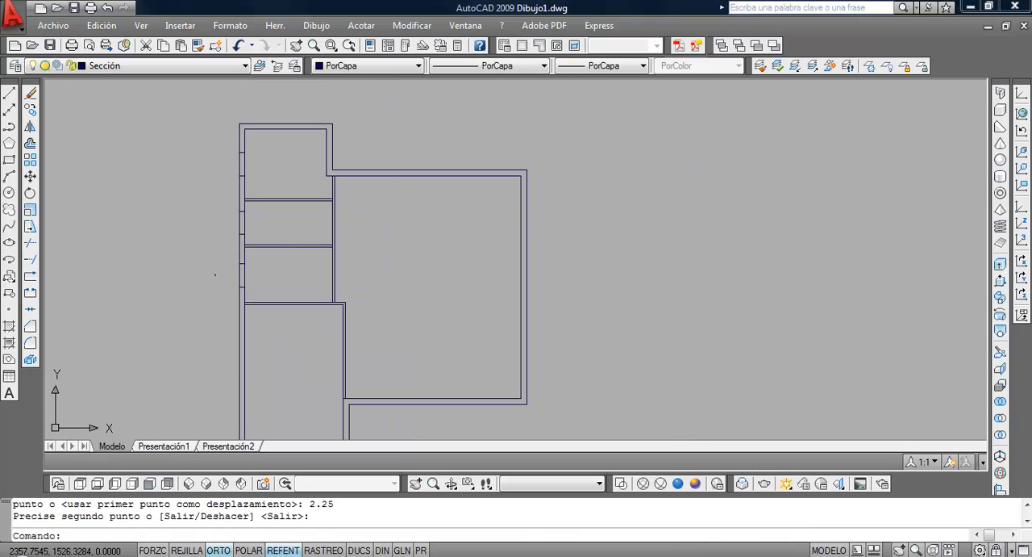
key(Return)
click(219, 257)
click(262, 289)
key(Return)
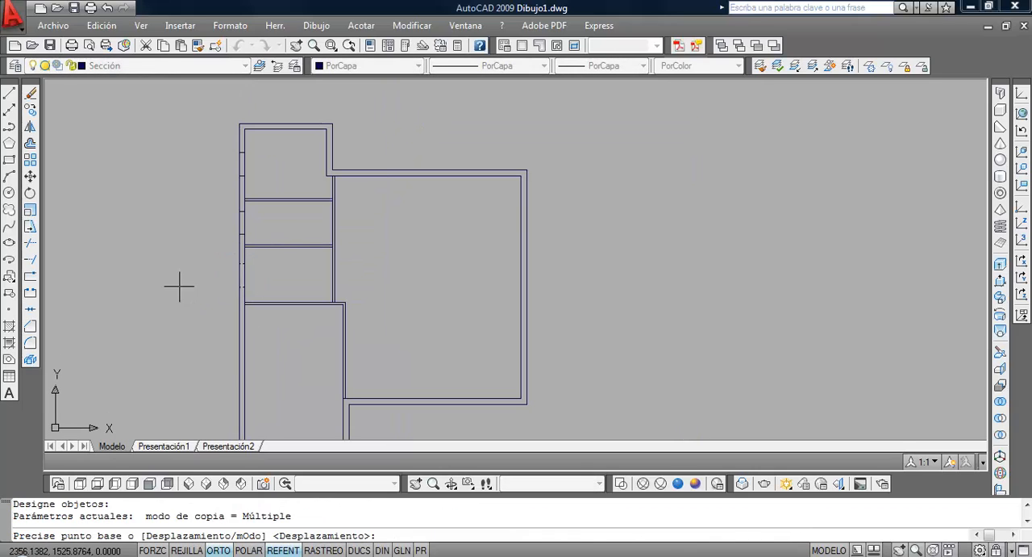
click(178, 249)
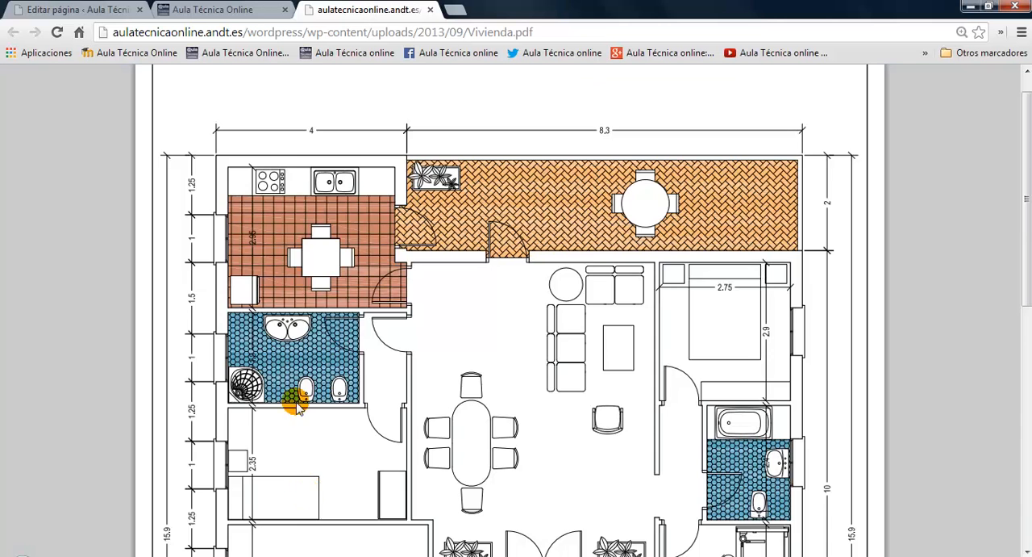
scroll(215, 372, down, 2)
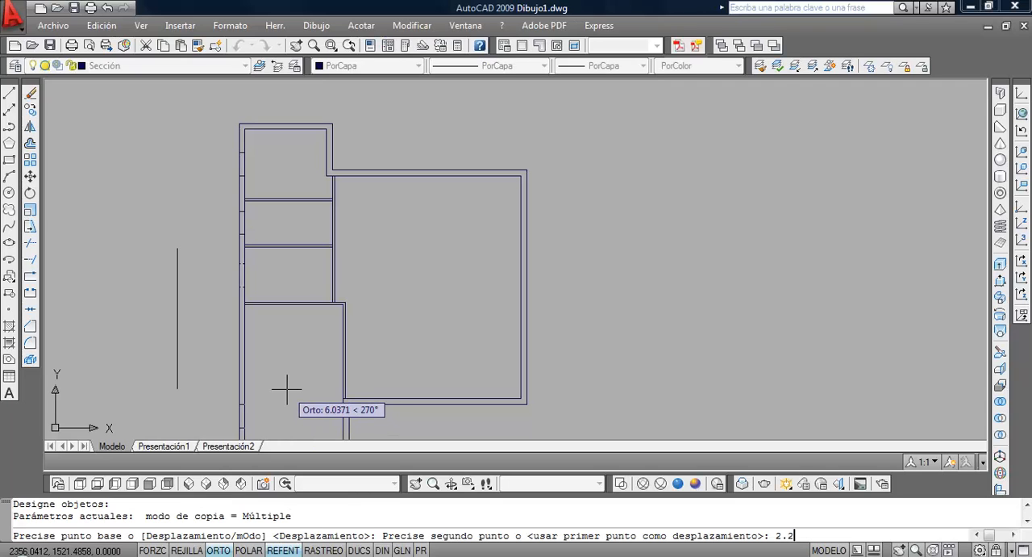
text(5)
key(Return)
Copy the fourth window's two edge lines 5.9 units straight down to the lower part of the left garage wall
key(Return)
key(Return)
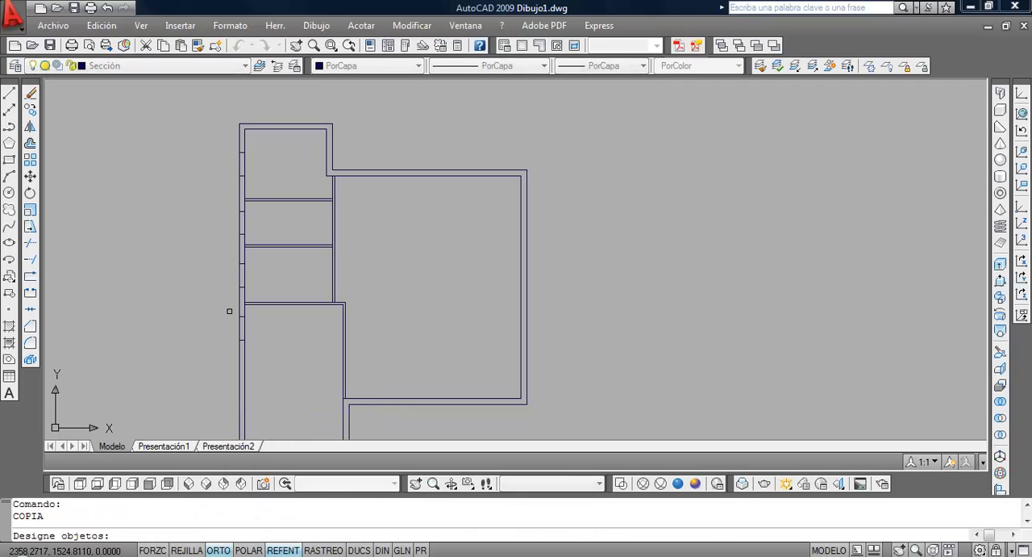
click(229, 310)
click(267, 346)
key(Return)
click(189, 284)
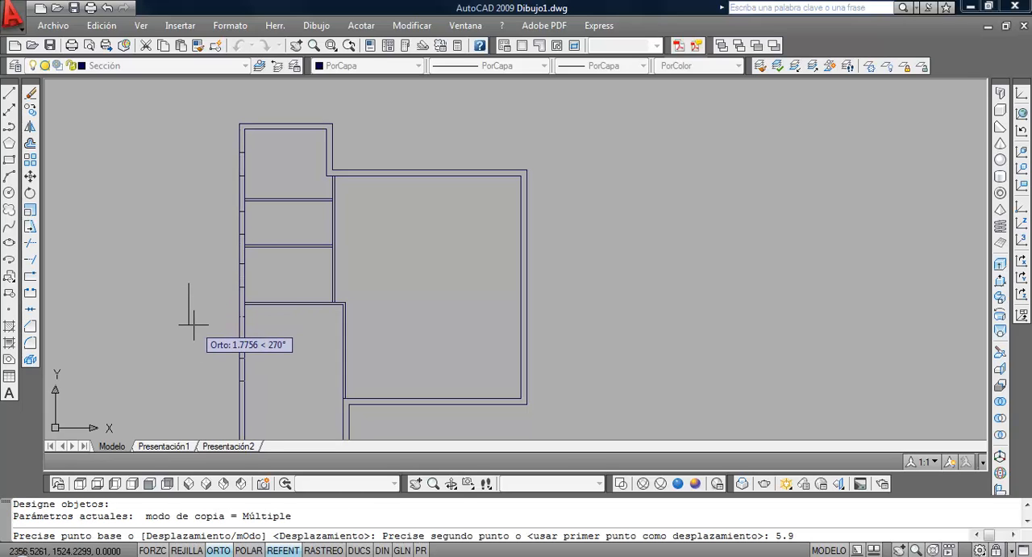
key(Return)
scroll(275, 377, up, 3)
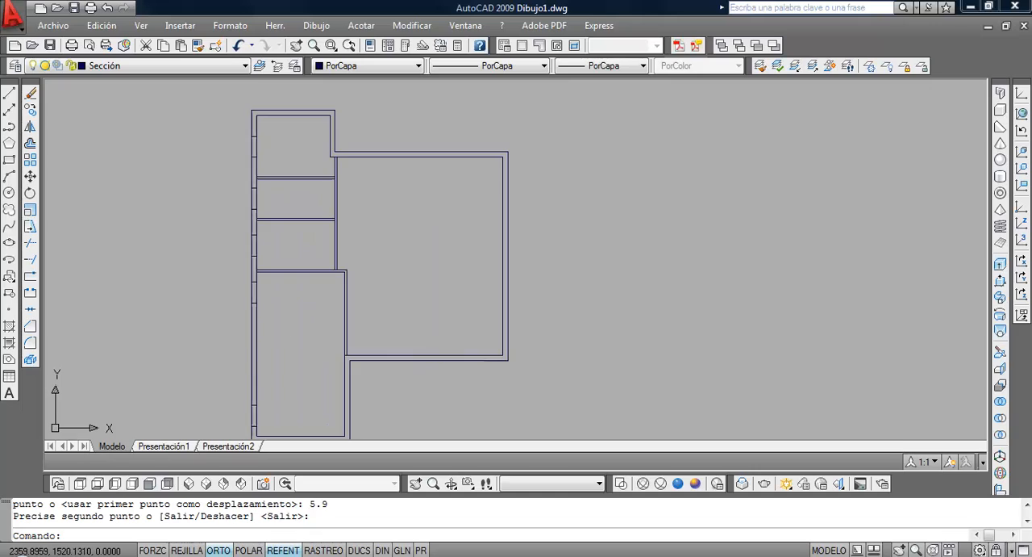
middle_drag(275, 376, 321, 339)
scroll(321, 339, down, 4)
scroll(308, 272, up, 3)
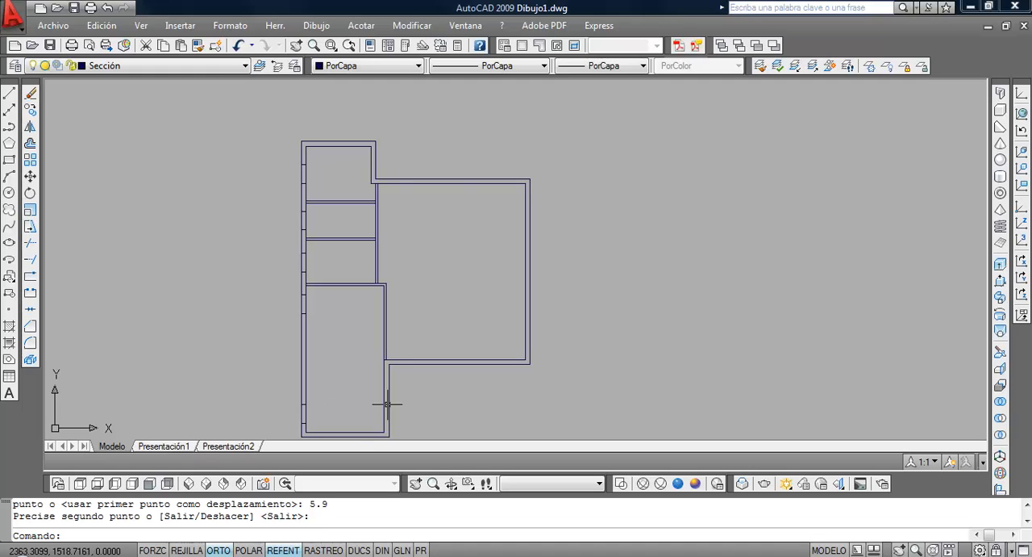
click(30, 242)
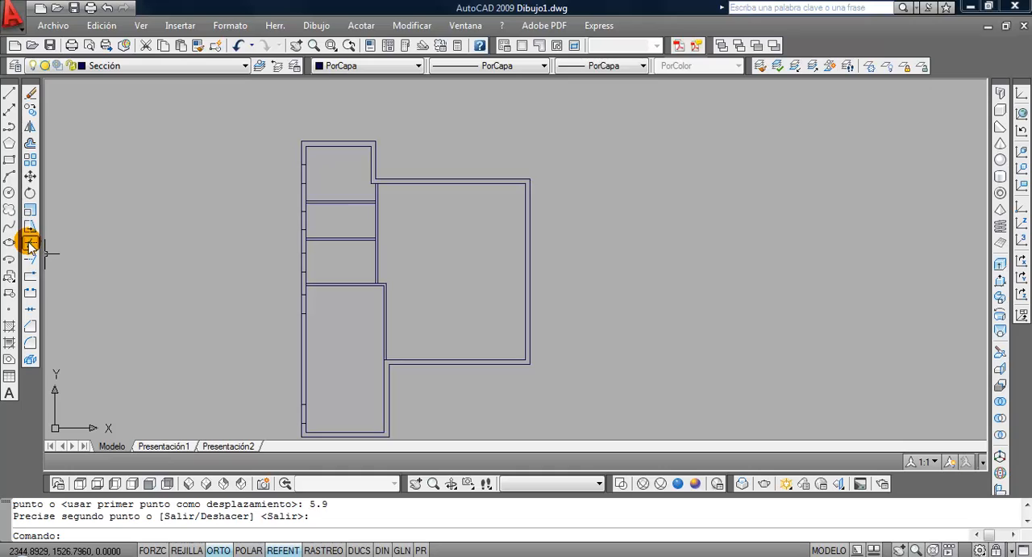
scroll(282, 168, up, 4)
click(331, 181)
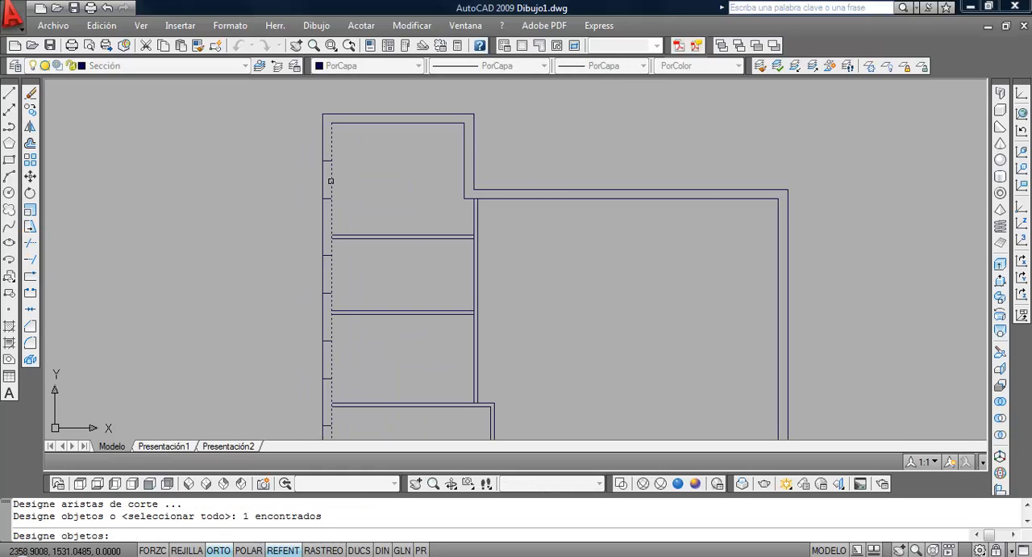
click(324, 184)
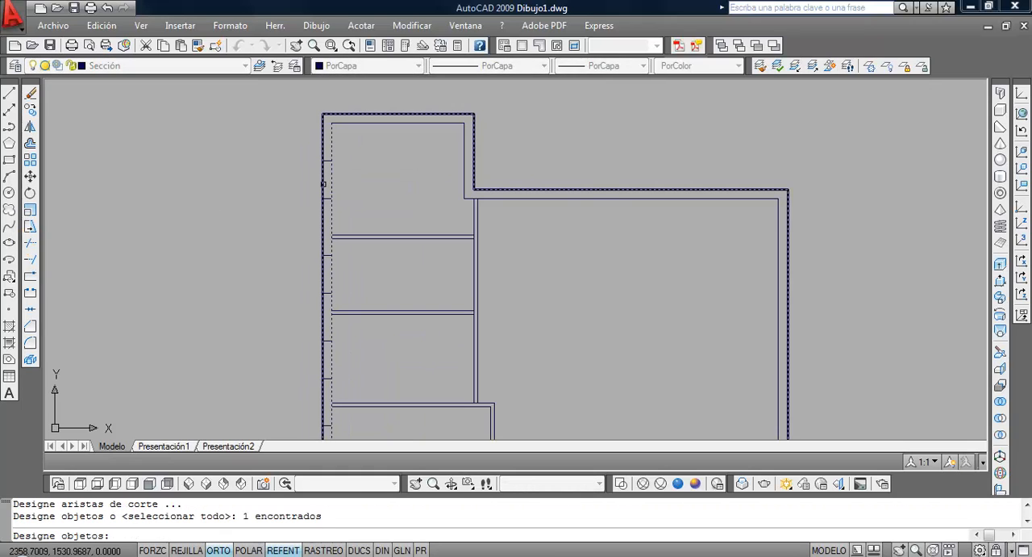
key(Escape)
Trim the inner and outer left wall lines between the topmost window's two edge lines, and undo that trim
key(Return)
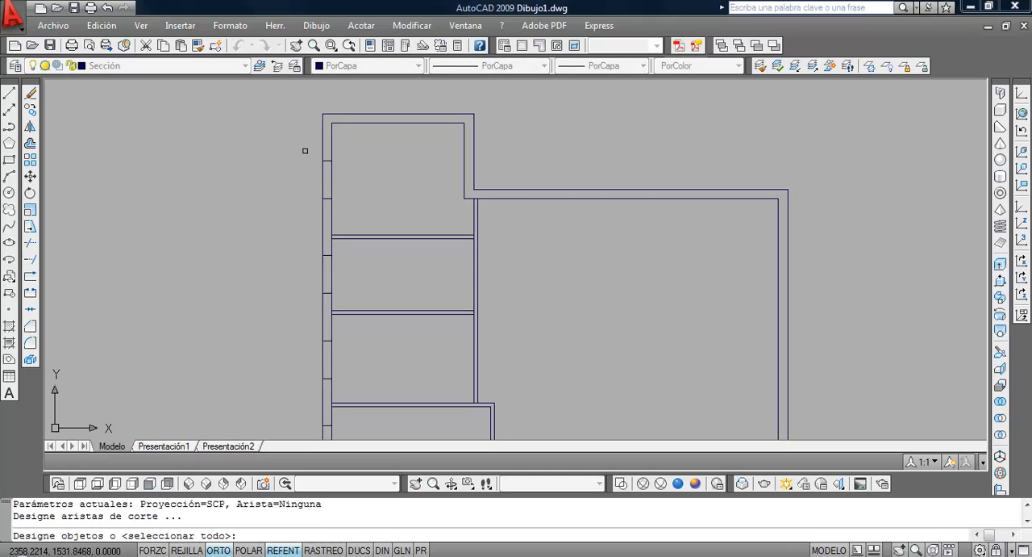
click(306, 151)
click(348, 202)
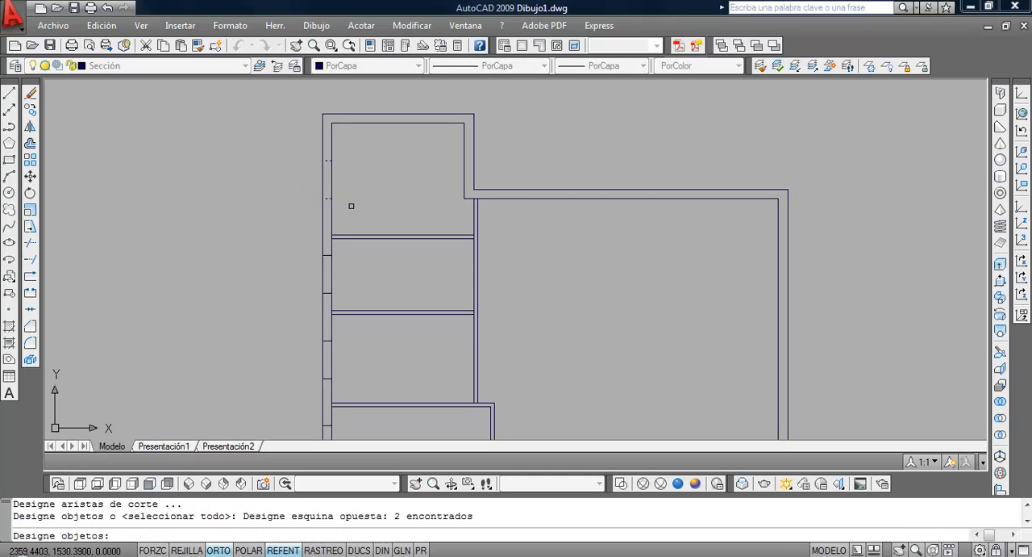
key(Return)
click(333, 181)
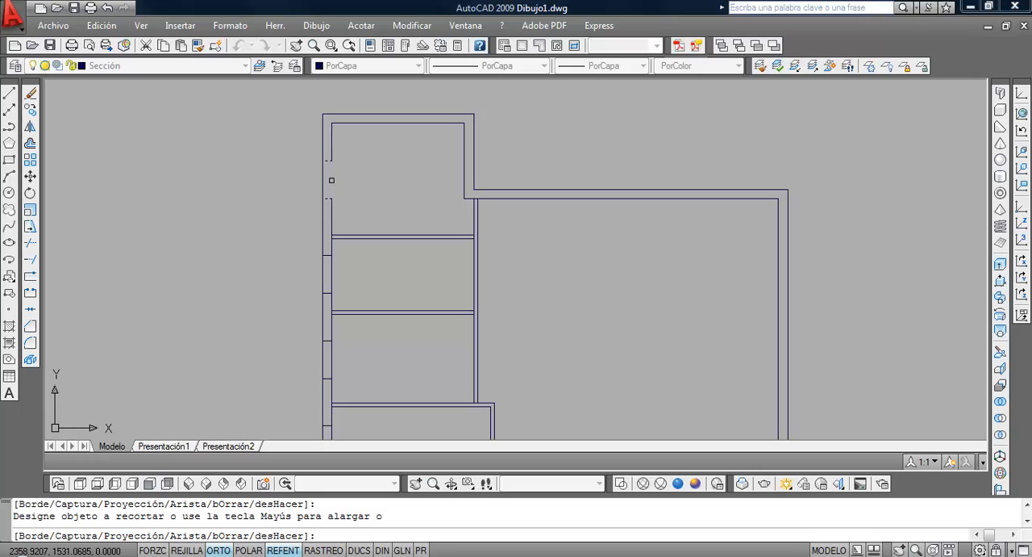
click(323, 181)
key(Return)
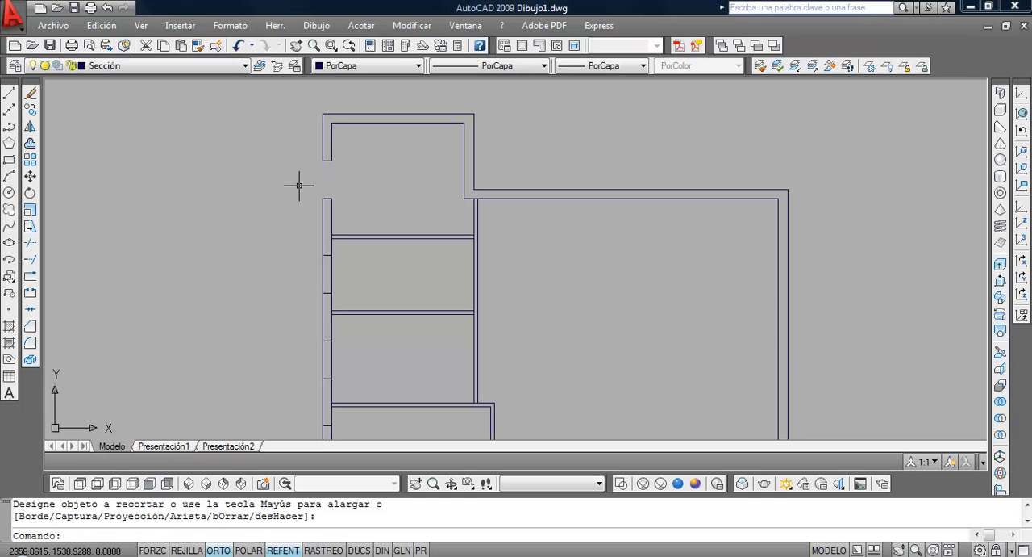
click(238, 47)
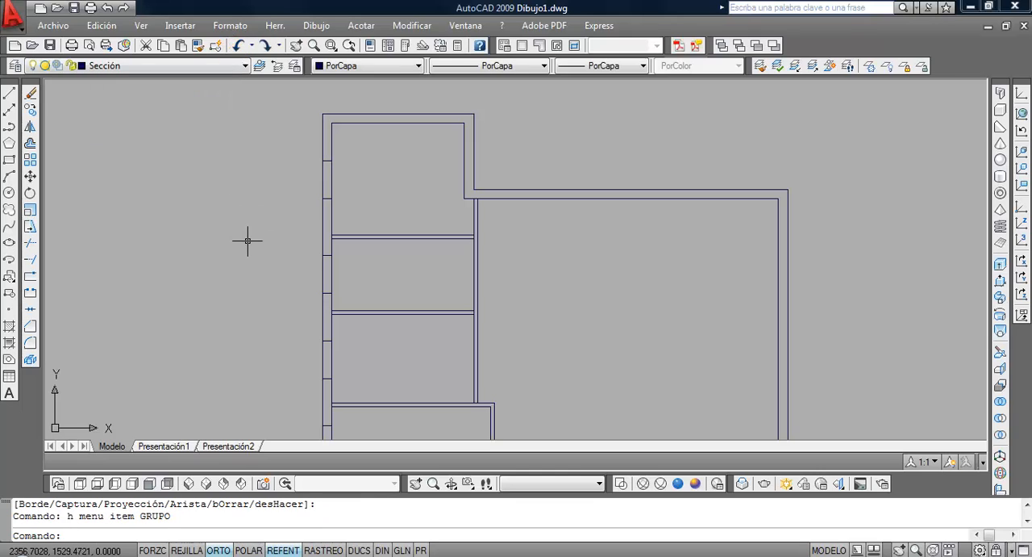
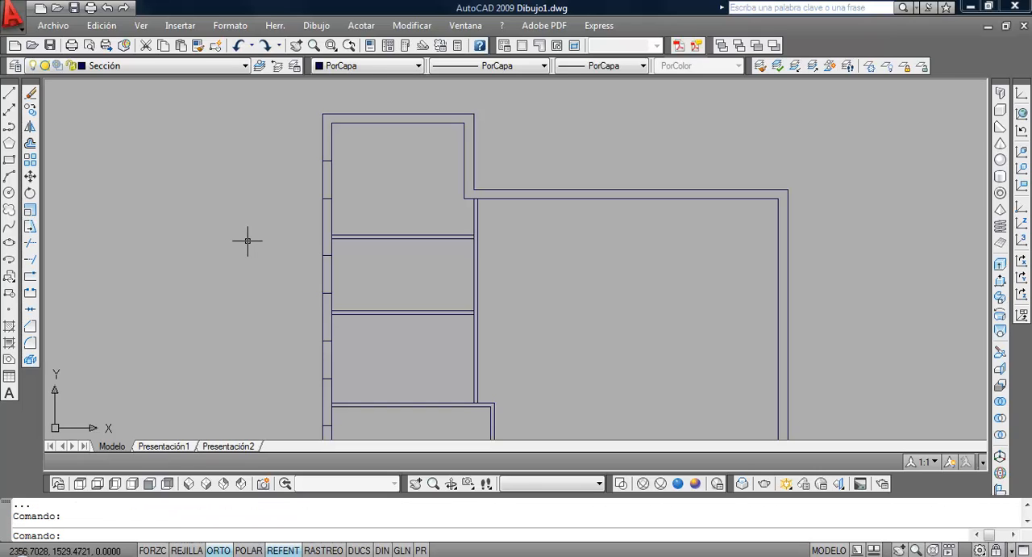
Trim the left exterior wall lines at the two uppermost window openings, using all objects as cutting edges
click(29, 244)
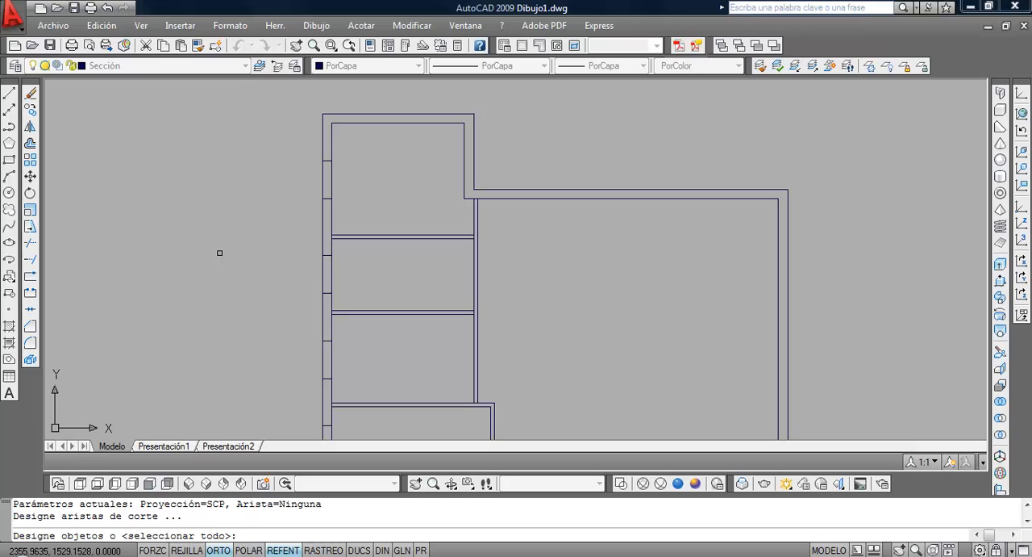
key(Return)
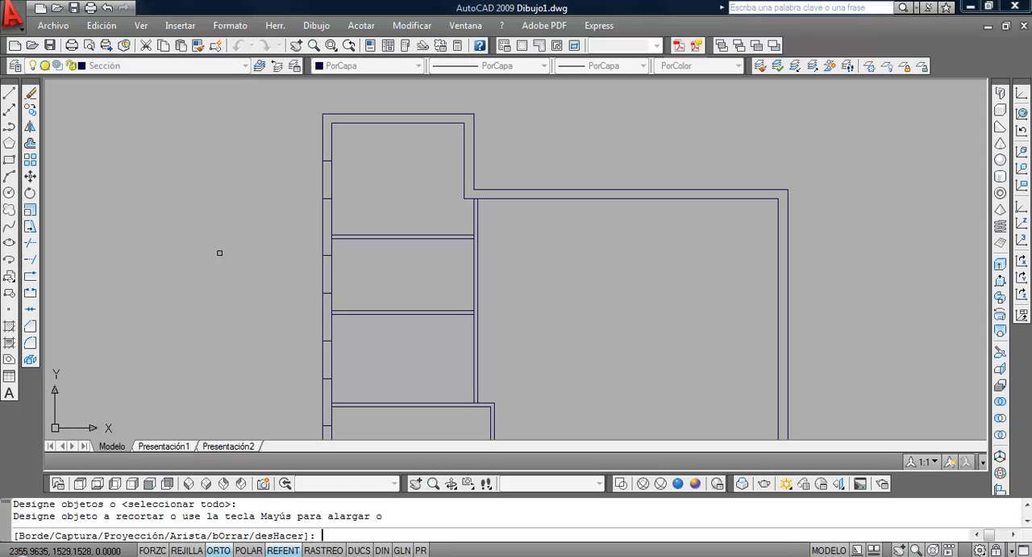
click(221, 252)
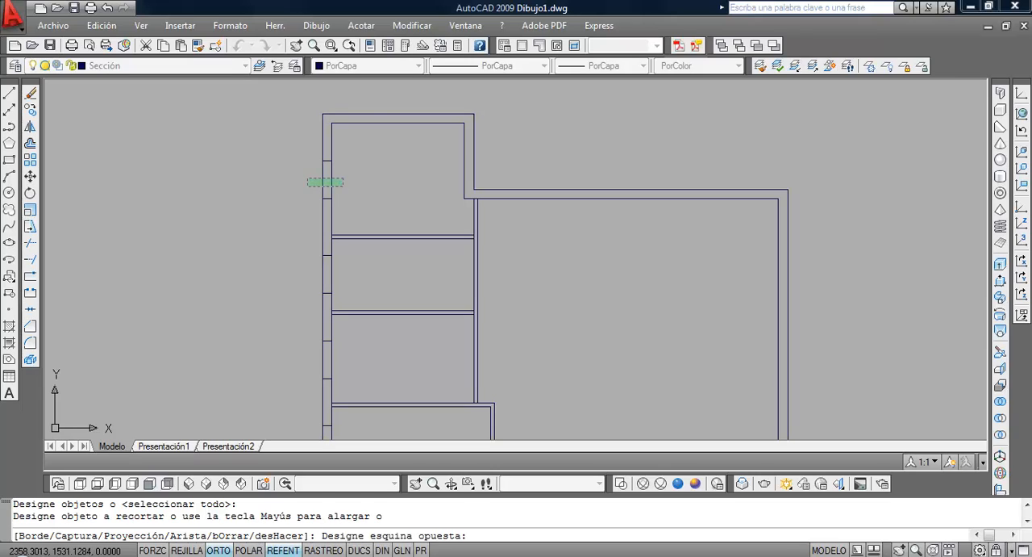
click(308, 184)
click(360, 284)
click(302, 266)
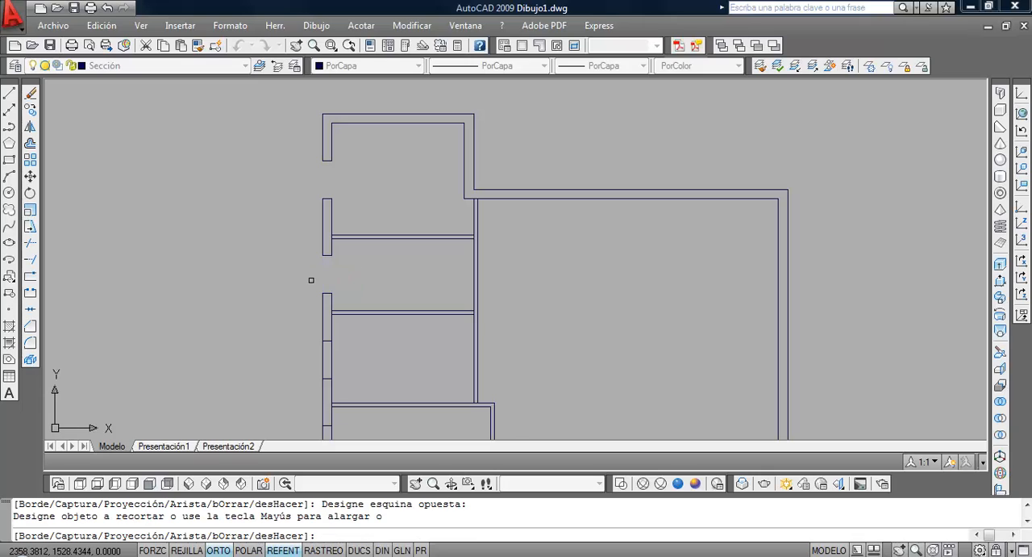
Trim the left exterior wall lines at the three remaining window openings, down to the lower garage window
middle_drag(321, 287, 302, 189)
click(329, 265)
click(283, 253)
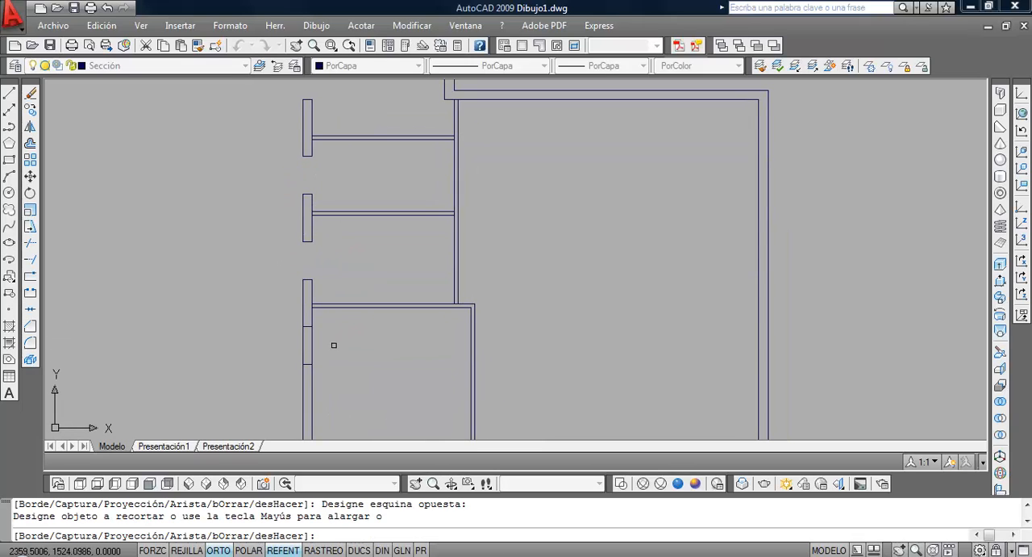
middle_drag(280, 343, 323, 246)
scroll(324, 292, down, 1)
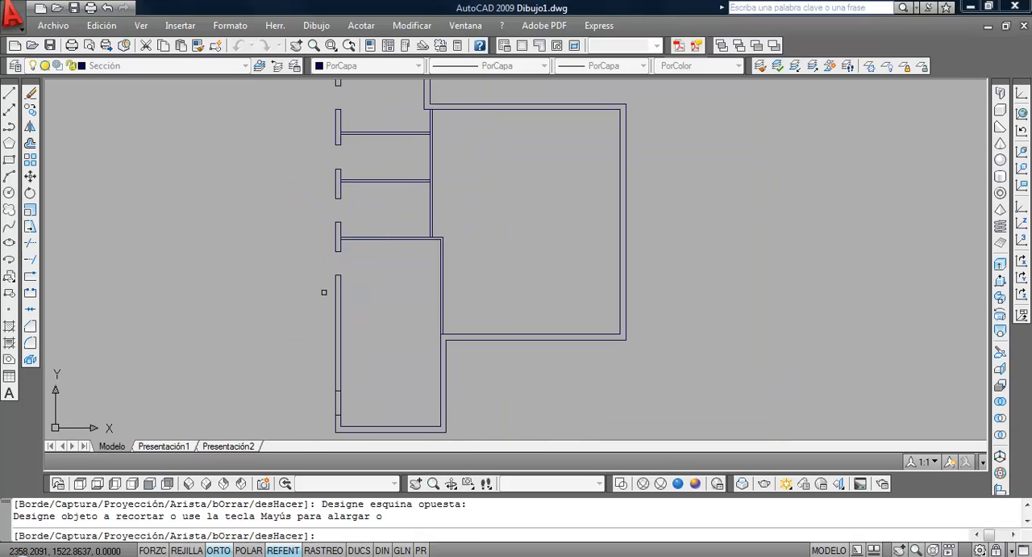
click(361, 410)
click(326, 397)
Trim the leftover wall segments where the garage's upper partition meets the left exterior wall and the long vertical partition
scroll(430, 349, up, 4)
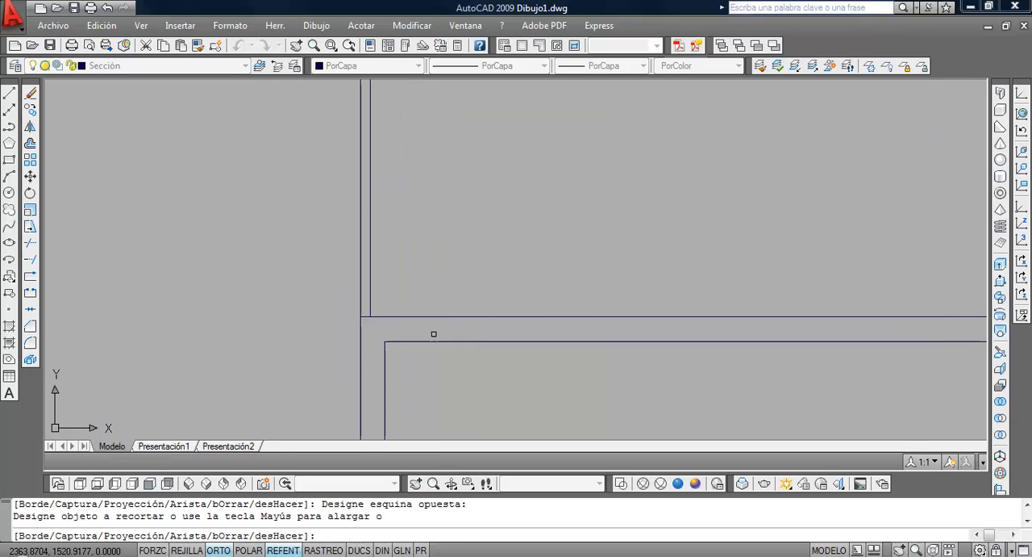
scroll(303, 288, down, 5)
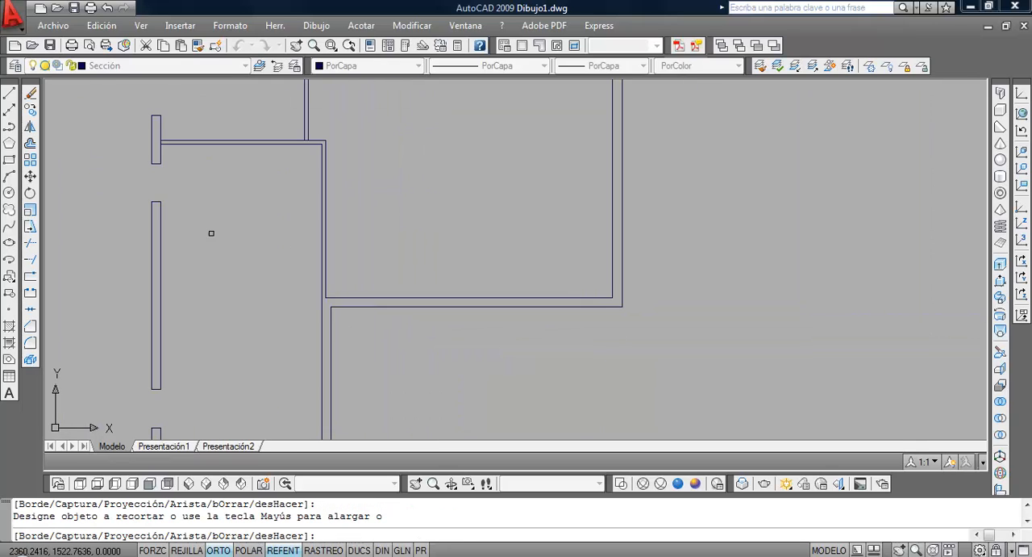
middle_drag(198, 214, 297, 323)
scroll(266, 257, up, 6)
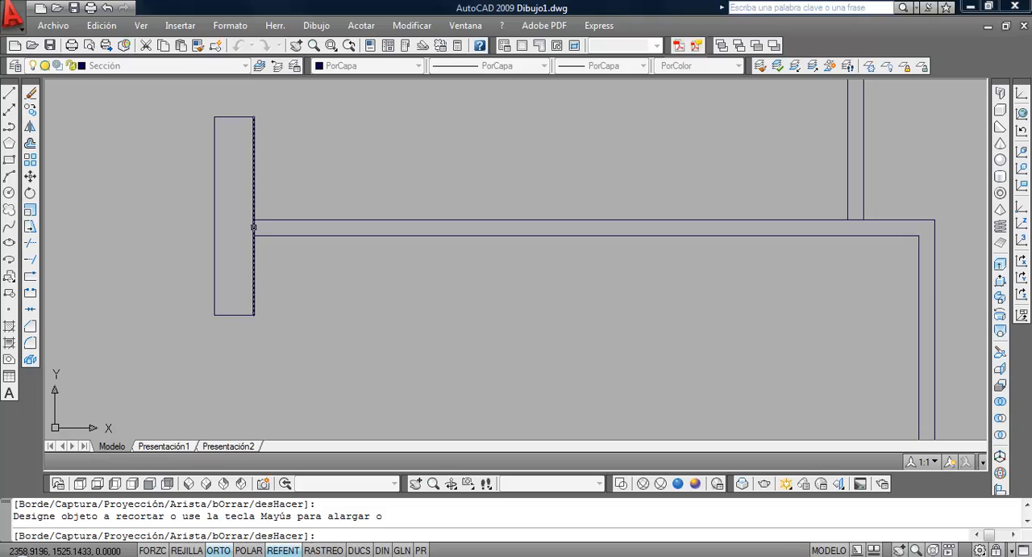
click(254, 228)
scroll(364, 306, down, 5)
middle_drag(409, 260, 404, 387)
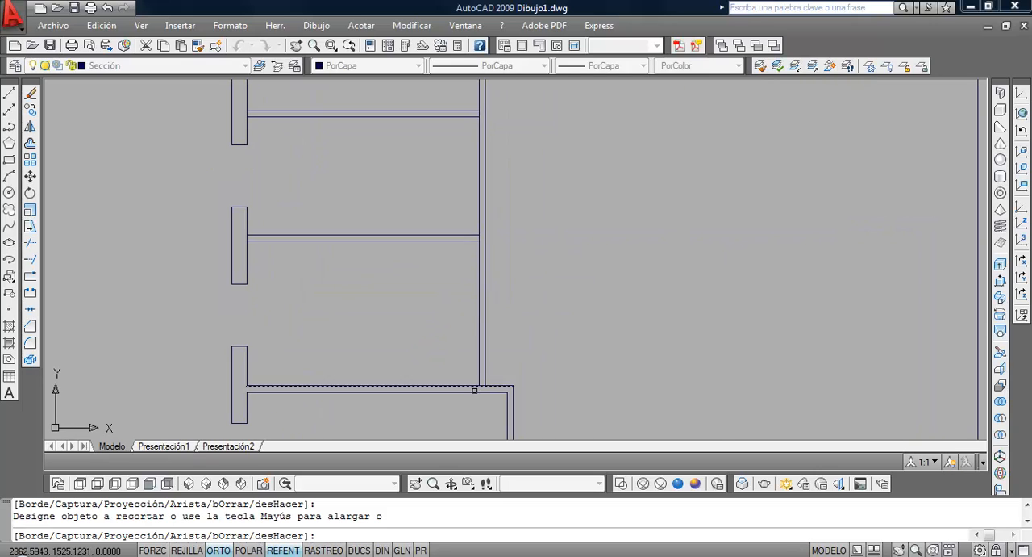
scroll(487, 403, up, 6)
click(464, 343)
scroll(374, 245, down, 3)
scroll(375, 245, down, 3)
Trim the line segments closing both ends of the horizontal partition just above the garage's upper partition
middle_drag(375, 246, 420, 368)
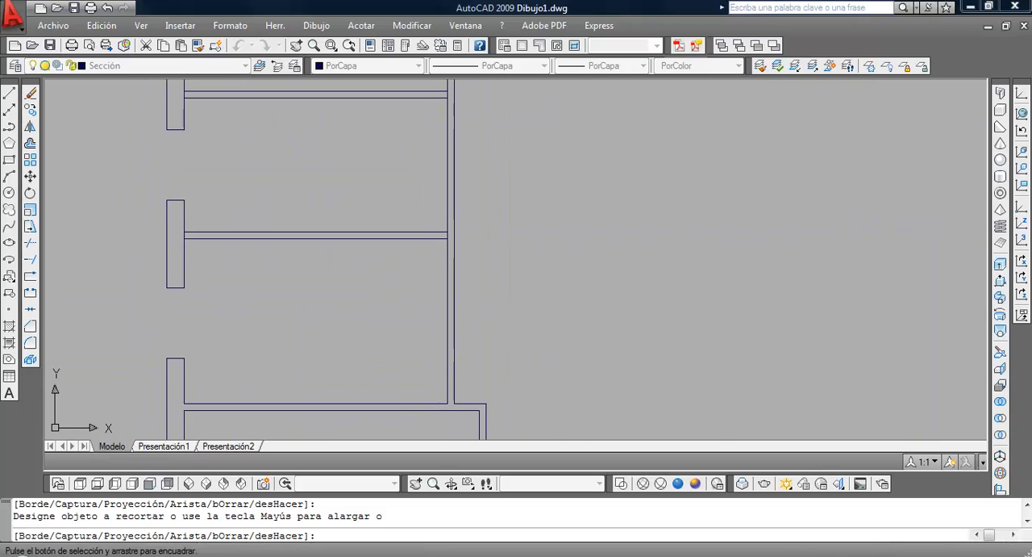
scroll(457, 234, up, 5)
click(436, 236)
scroll(394, 235, down, 6)
middle_drag(290, 239, 363, 253)
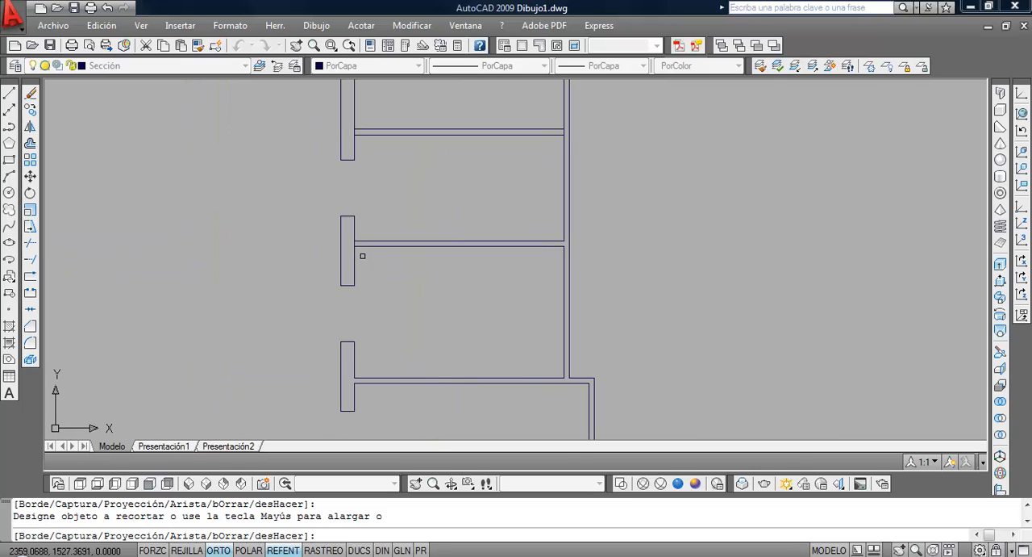
scroll(362, 253, up, 5)
click(342, 222)
scroll(332, 222, down, 5)
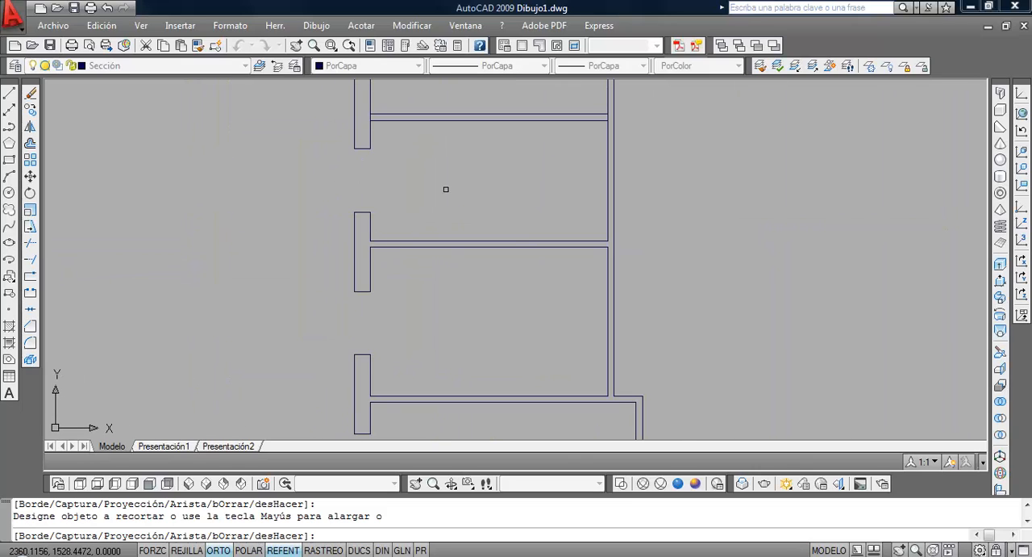
Trim the segments closing both ends of the uppermost horizontal partition and the top of the long vertical partition
middle_drag(444, 189, 368, 291)
scroll(324, 256, up, 5)
click(321, 256)
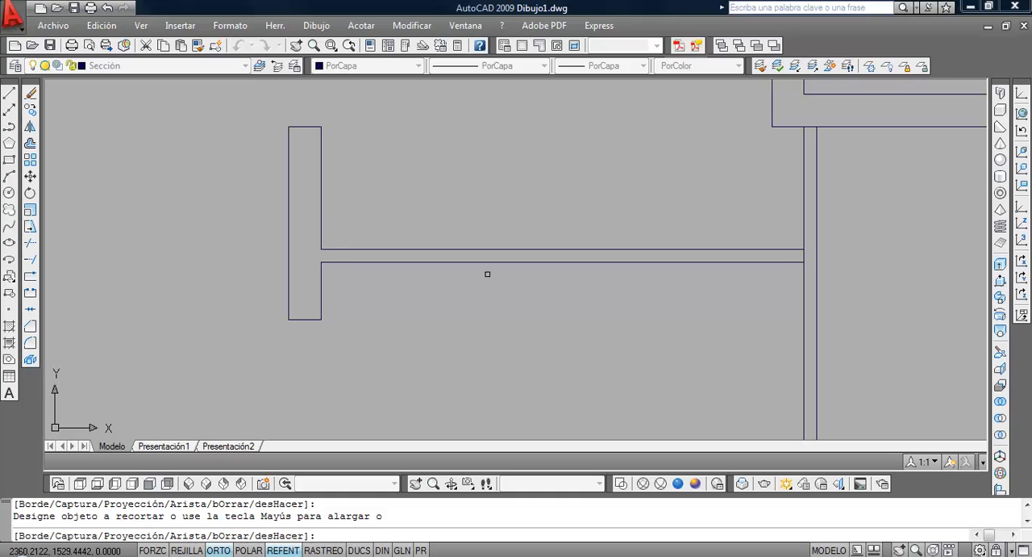
scroll(489, 279, down, 5)
scroll(634, 260, up, 5)
scroll(603, 285, up, 2)
scroll(604, 286, up, 2)
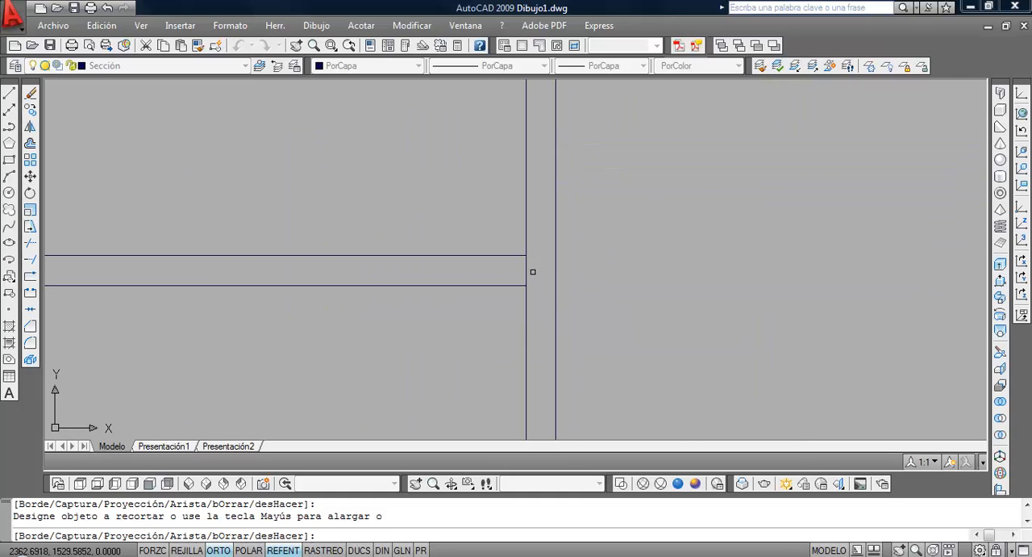
scroll(602, 270, down, 6)
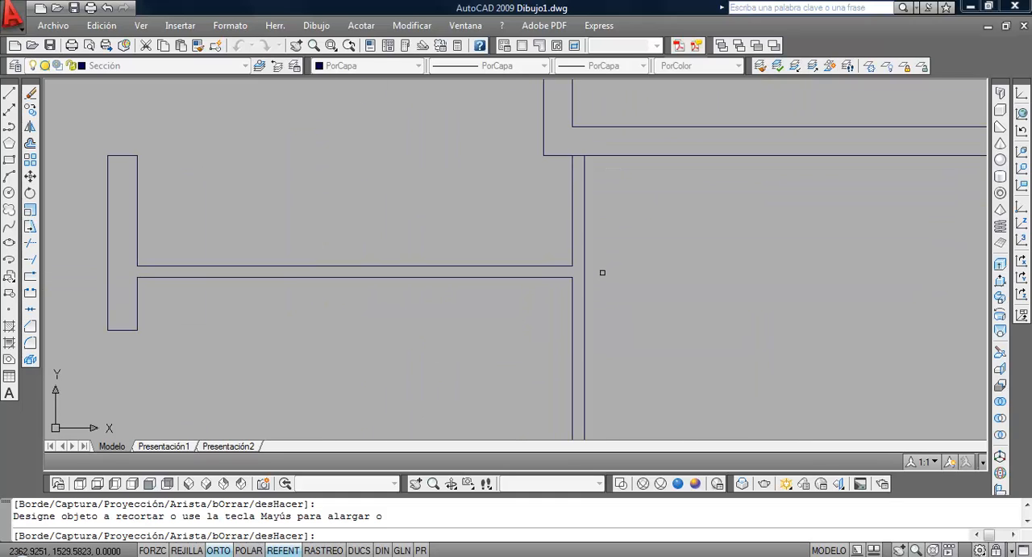
scroll(586, 198, up, 3)
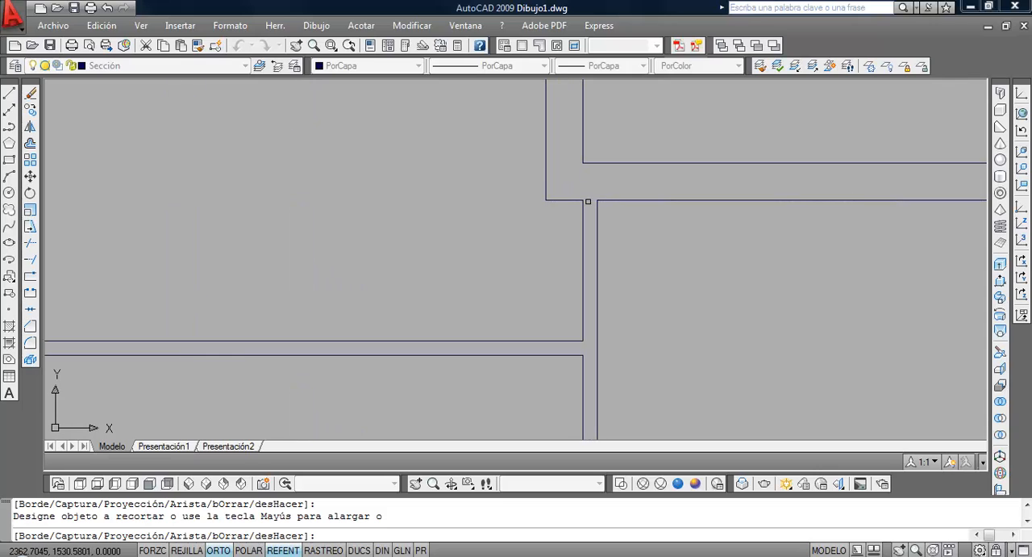
scroll(551, 241, down, 3)
key(Return)
Draw four separate vertical test lines in the empty area left of the floor plan
middle_drag(498, 310, 441, 229)
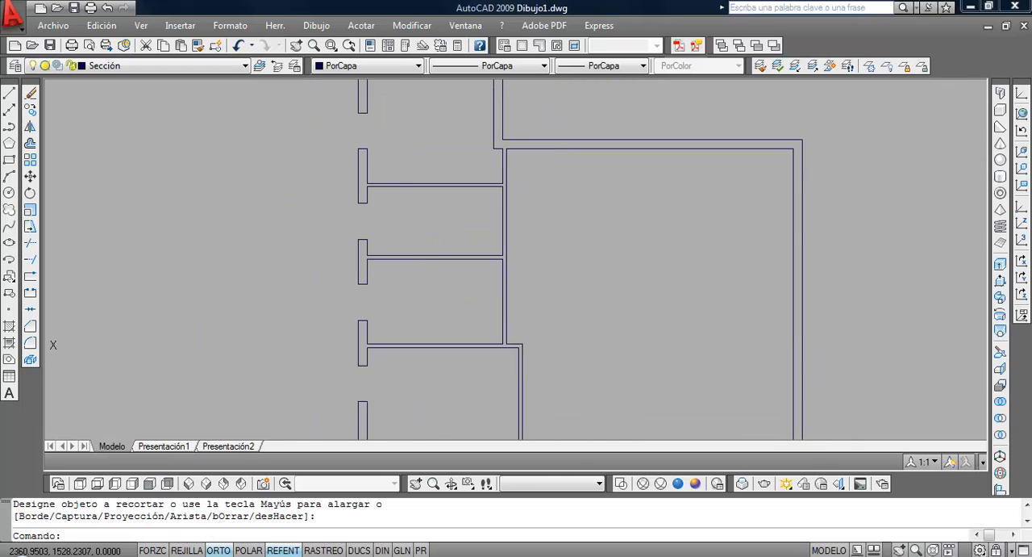
scroll(441, 230, down, 3)
middle_drag(404, 261, 407, 232)
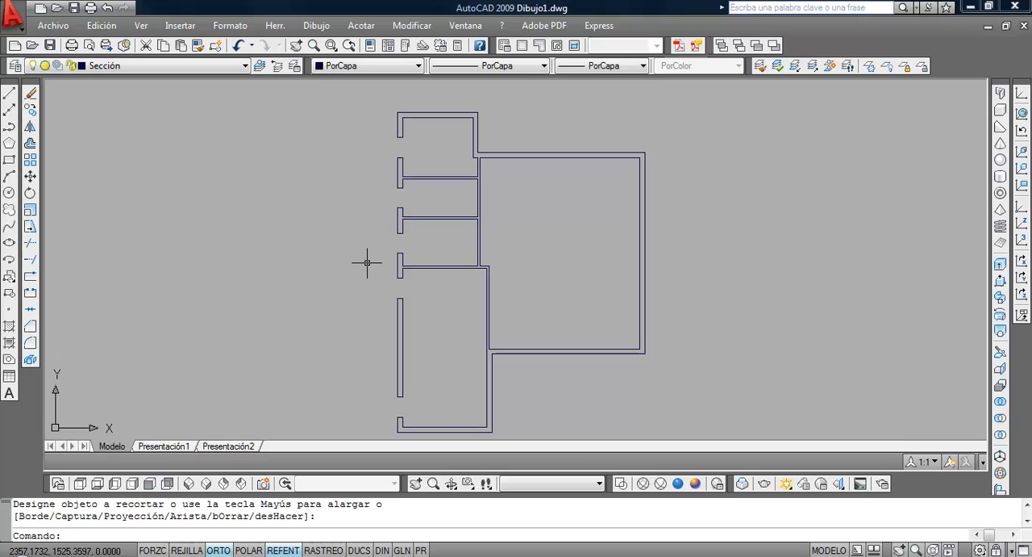
click(8, 93)
click(176, 241)
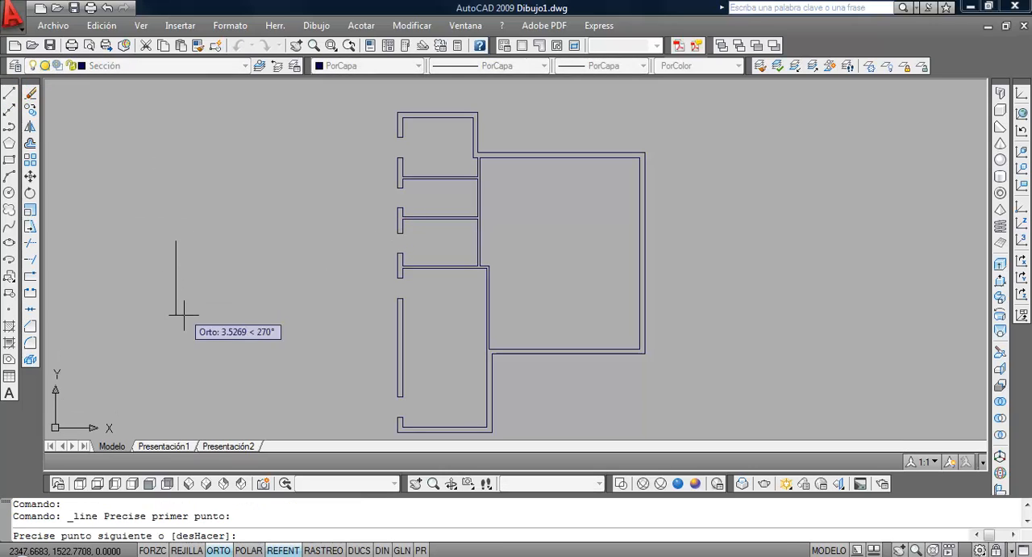
click(176, 326)
key(Return)
click(214, 233)
click(214, 329)
key(Return)
key(Return)
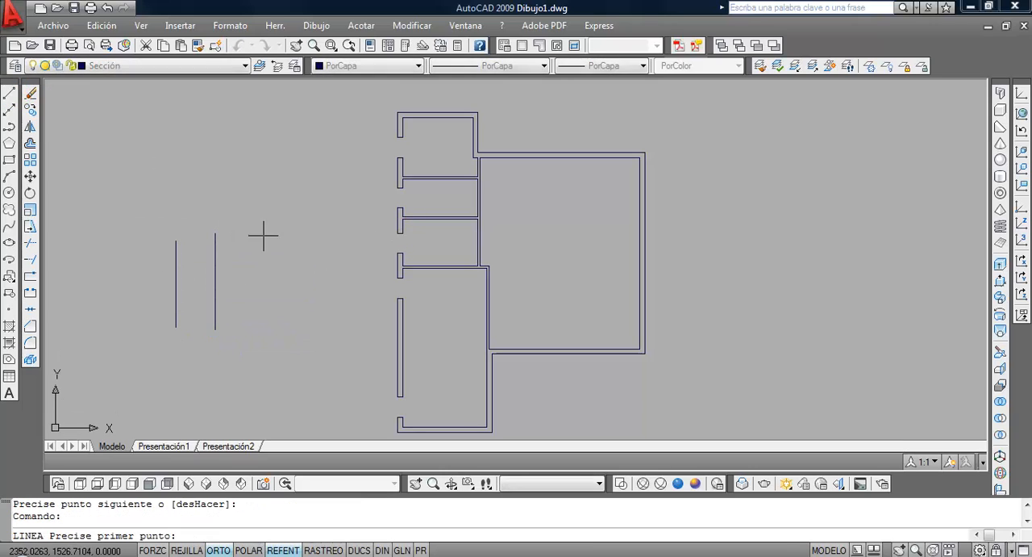
click(268, 210)
click(268, 319)
key(Return)
key(Return)
click(297, 210)
click(296, 326)
key(Return)
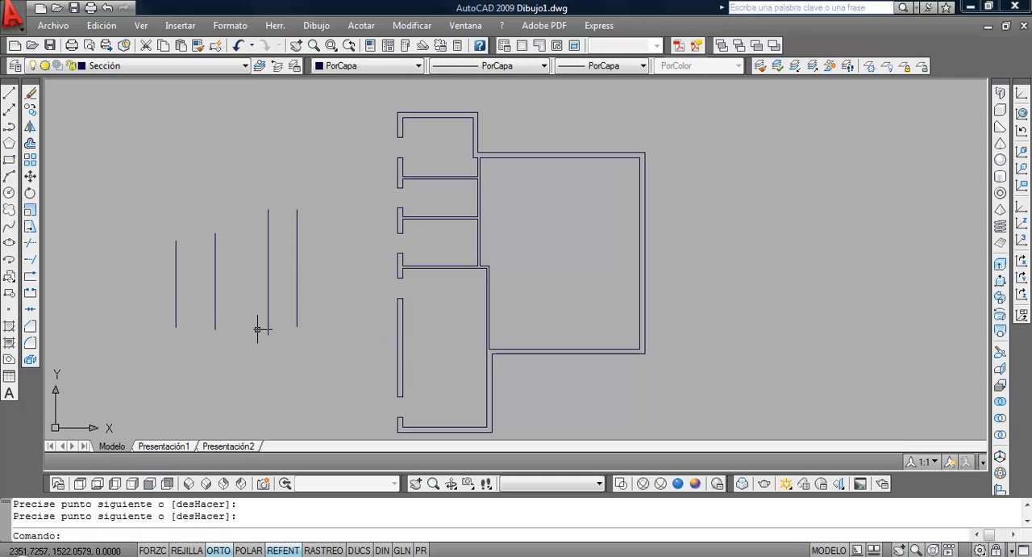
Draw a horizontal test line crossing the four vertical test lines
key(Return)
click(159, 293)
click(338, 293)
key(Return)
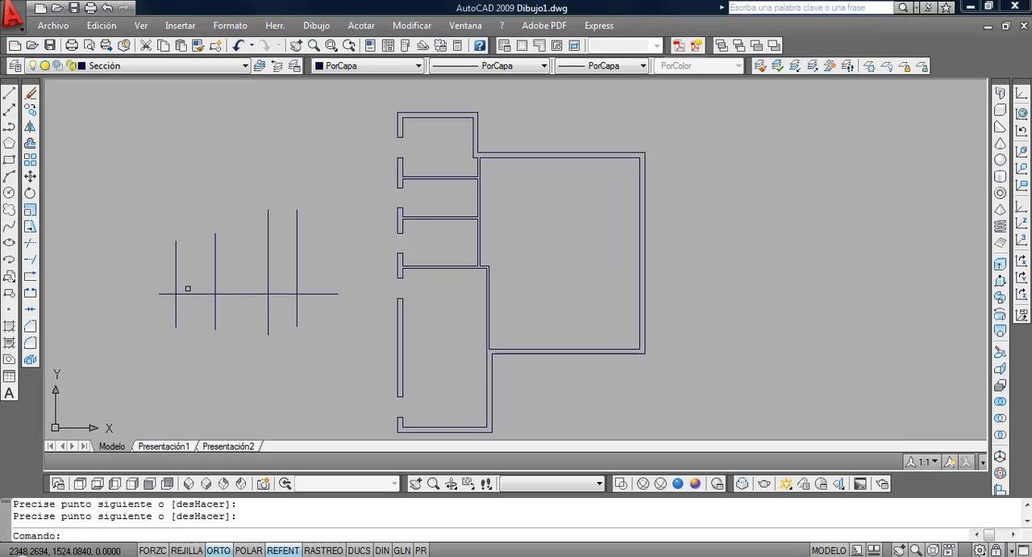
click(30, 242)
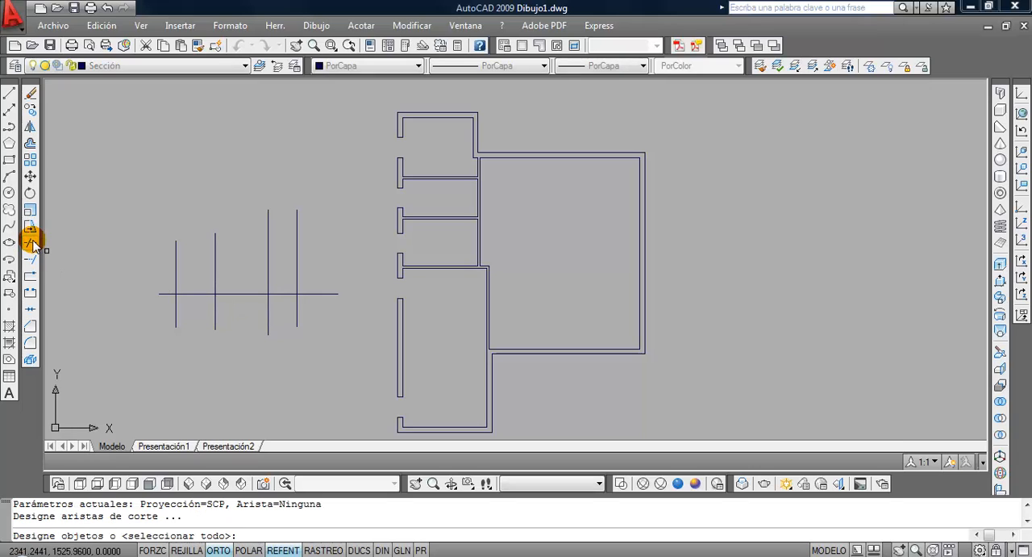
click(297, 271)
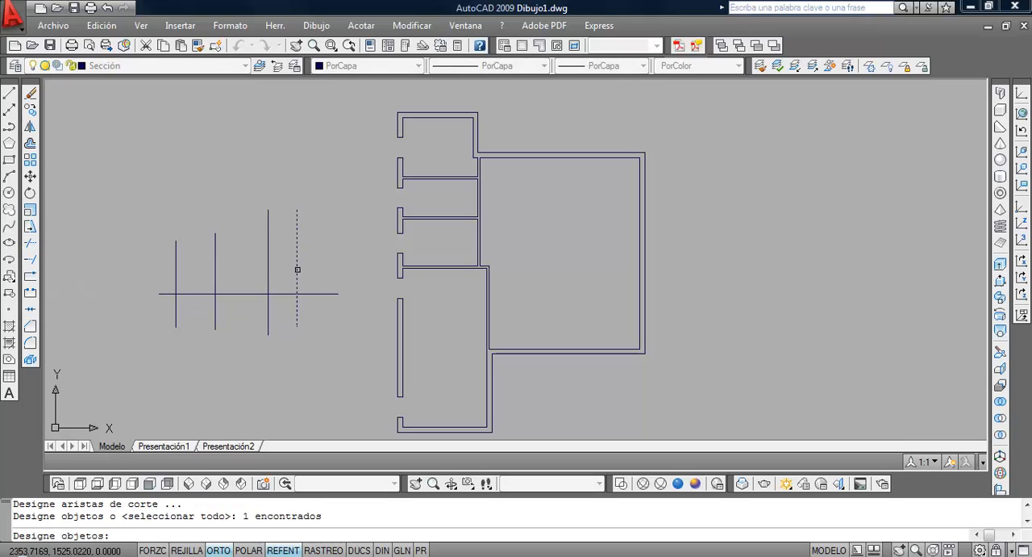
key(Return)
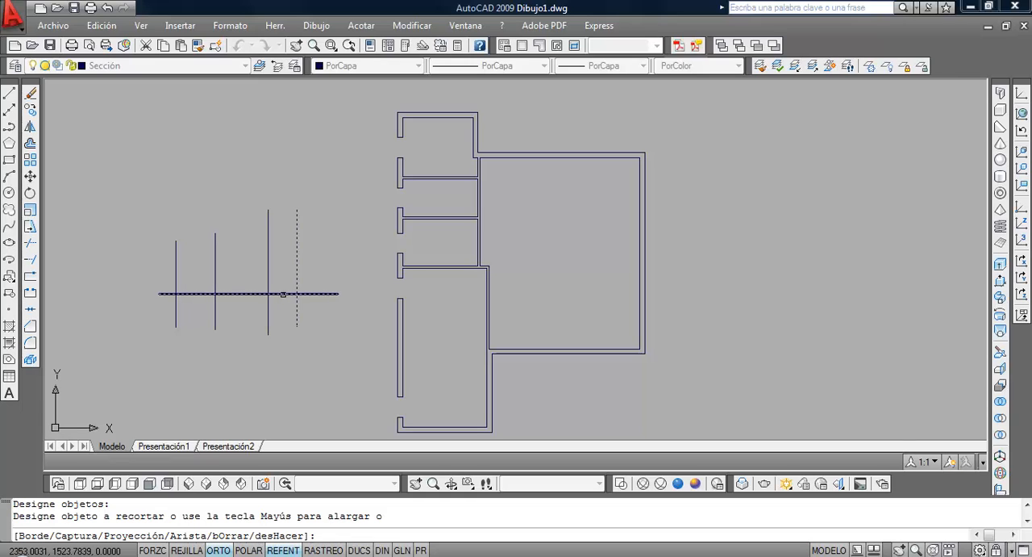
key(Escape)
key(Escape)
Trim the horizontal test line between the four vertical ones, using all objects as cutting edges
click(30, 242)
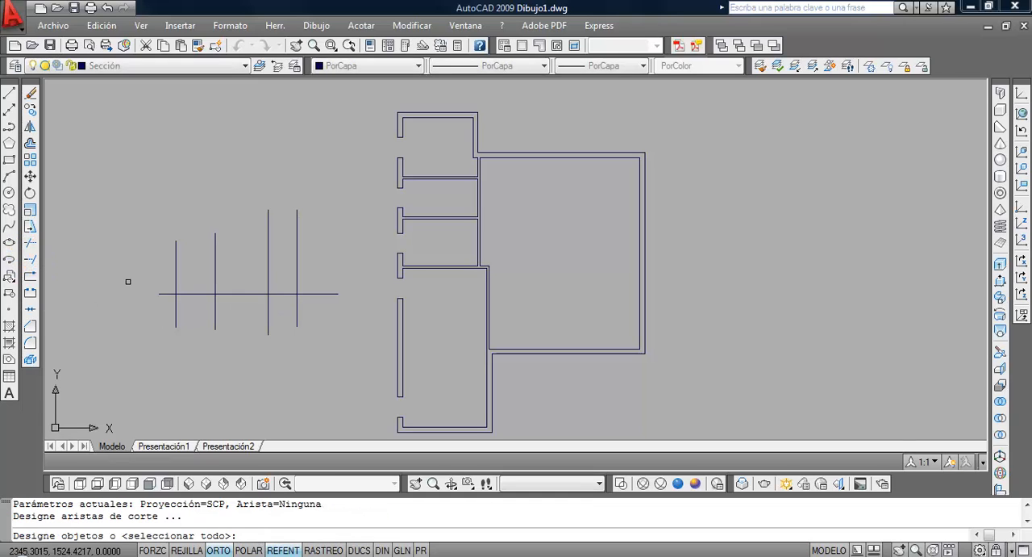
key(Return)
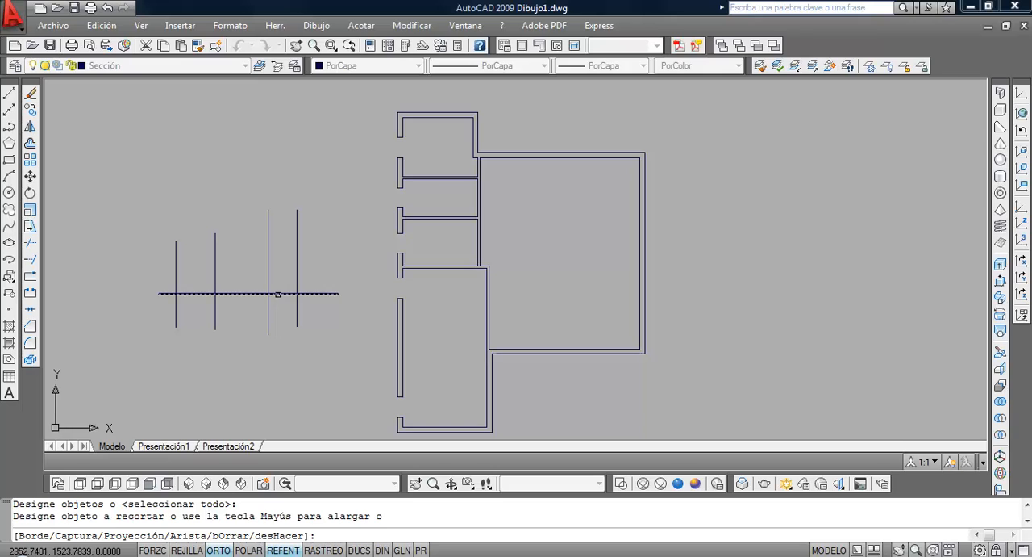
click(282, 294)
click(242, 295)
click(193, 295)
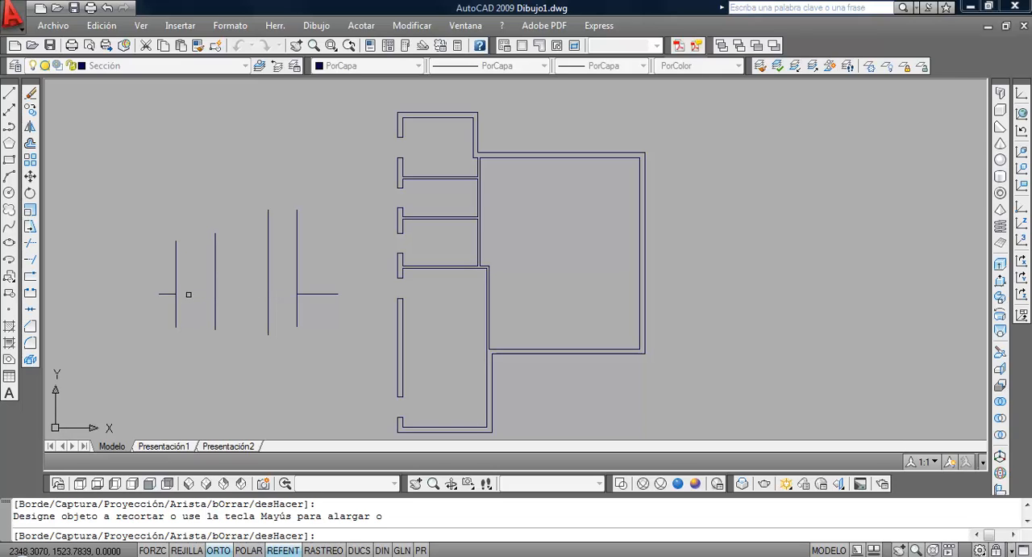
Erase the two remaining horizontal test pieces and the four vertical test lines beside the plan
click(30, 93)
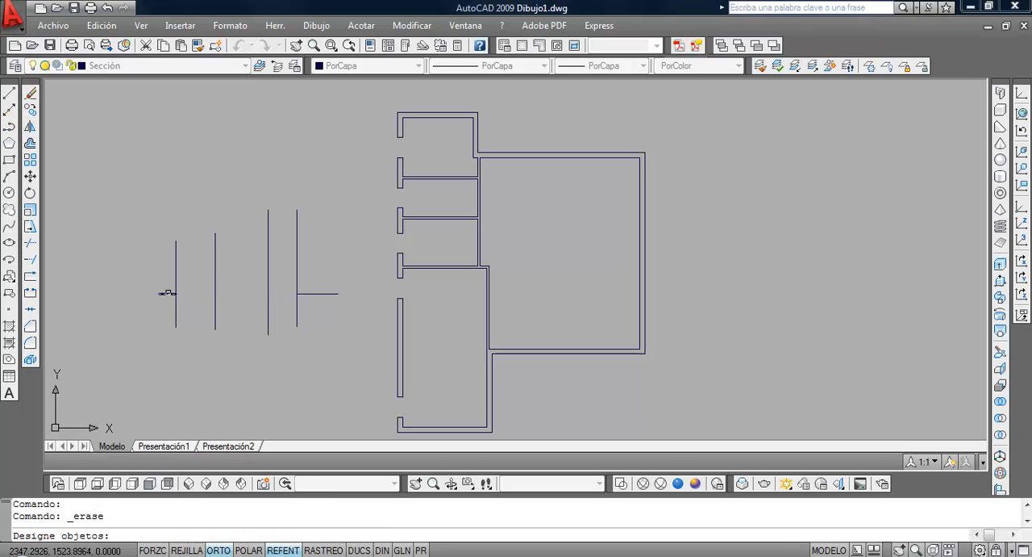
click(167, 294)
key(Return)
click(342, 348)
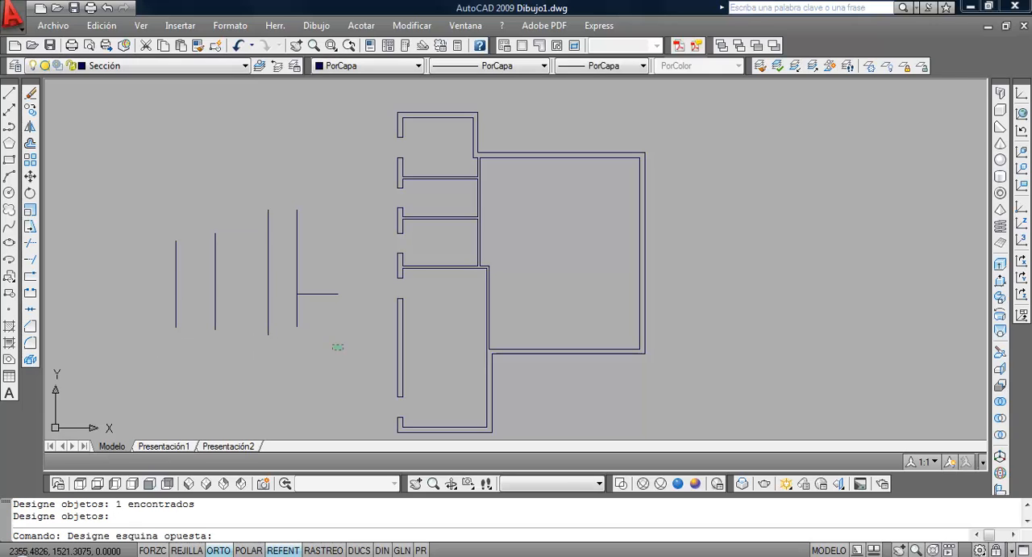
click(157, 215)
click(30, 92)
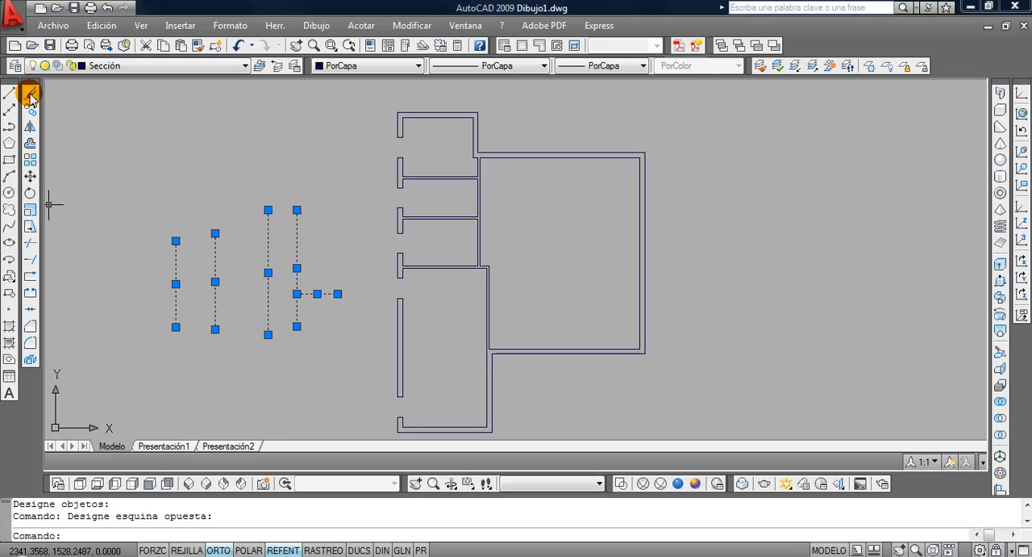
Switch to the dimensioned PDF in the browser and check the window and door dimensions along the front wall
middle_drag(338, 249, 232, 241)
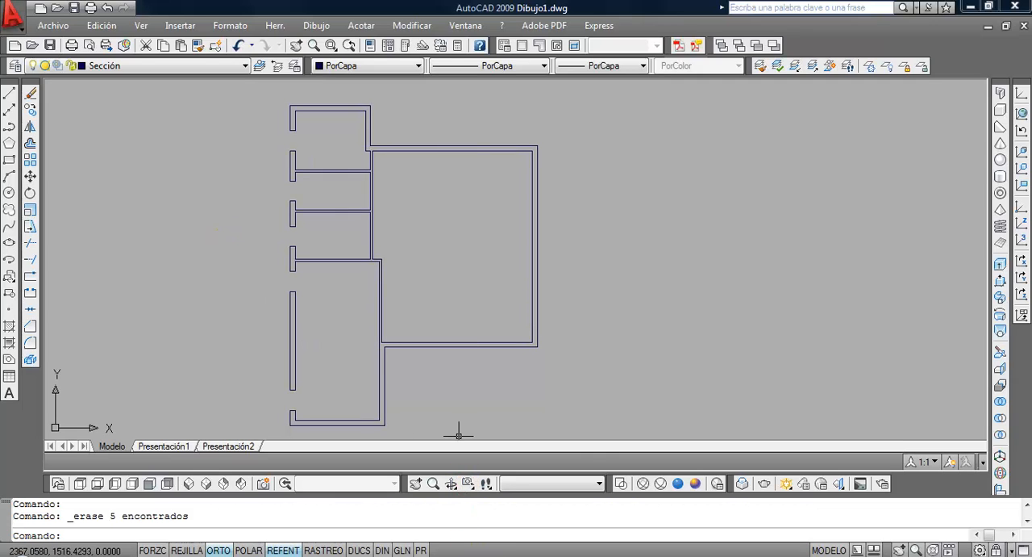
key(alt+Tab)
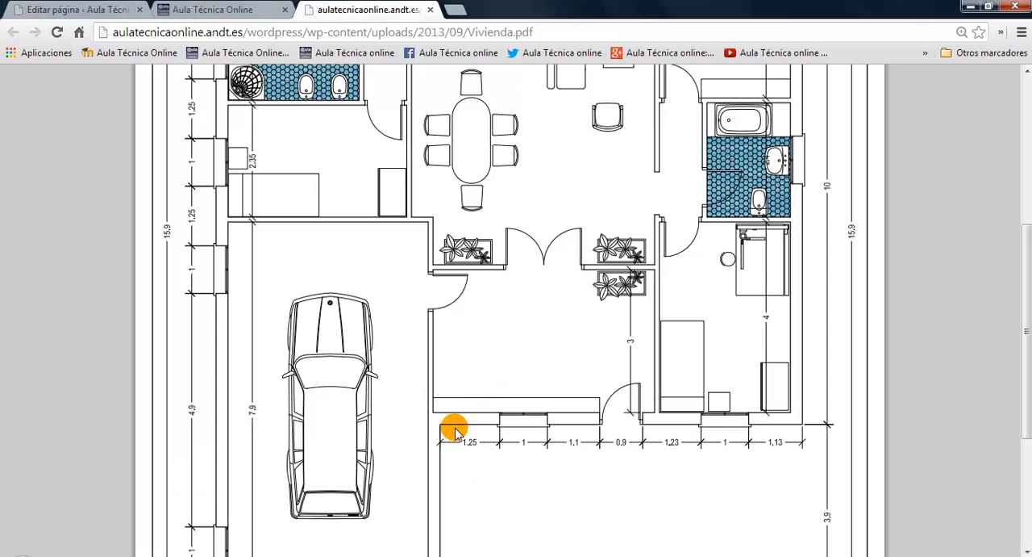
click(326, 555)
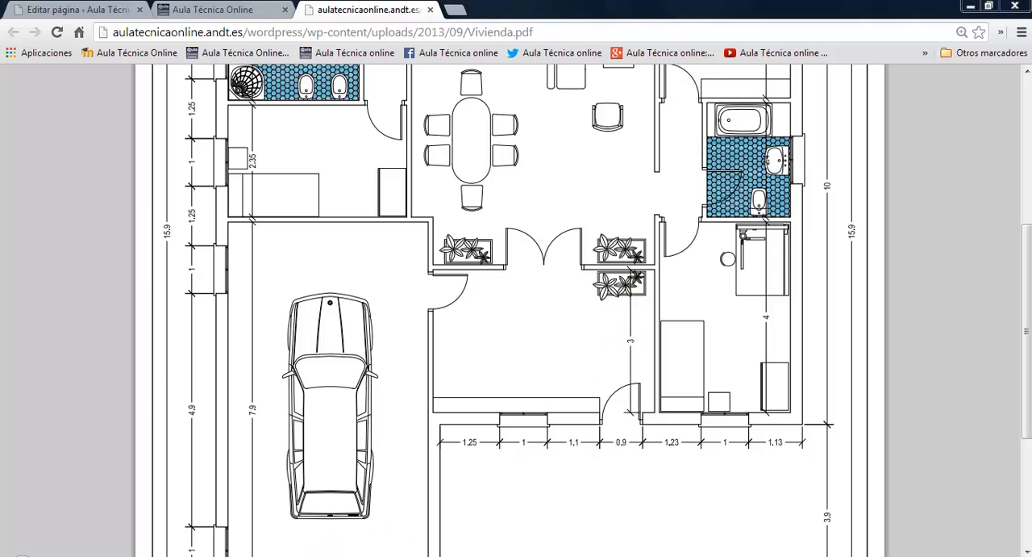
Check the right-hand bedroom and bathroom dimensions in the browser's dimensioned PDF, then return to the AutoCAD drawing
key(alt+Tab)
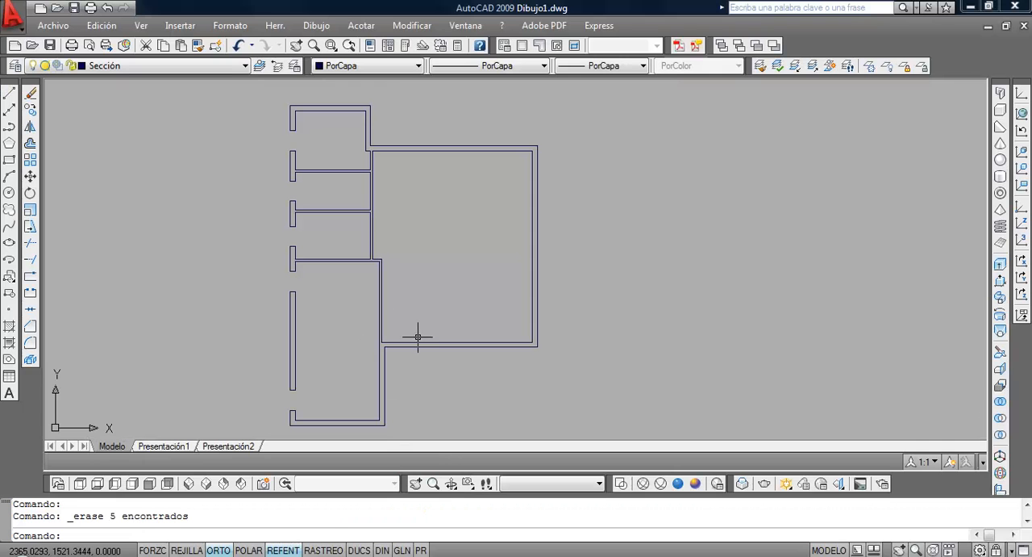
middle_drag(417, 337, 306, 325)
scroll(304, 329, up, 2)
scroll(305, 328, down, 3)
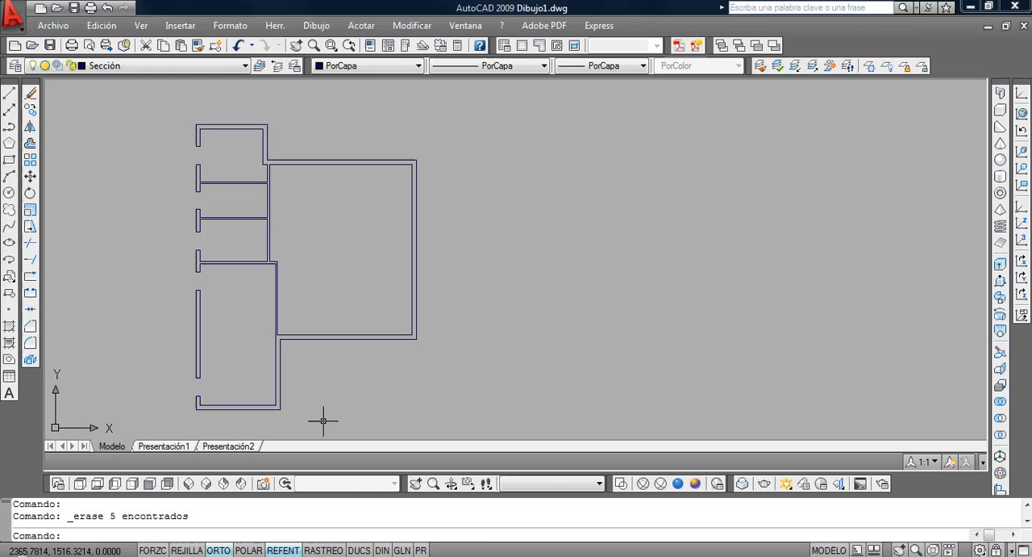
click(464, 554)
click(326, 554)
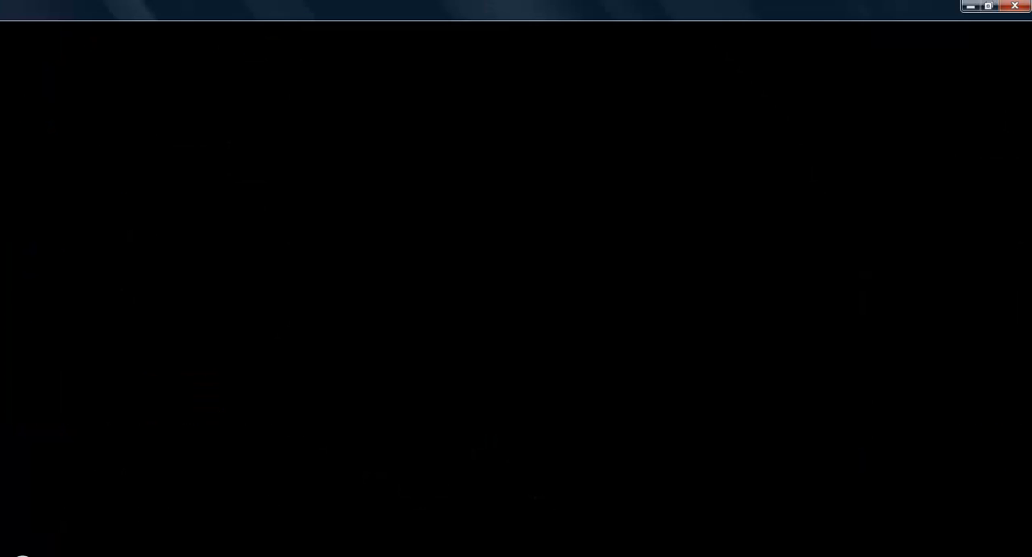
scroll(623, 278, down, 2)
scroll(605, 266, down, 1)
scroll(596, 242, up, 3)
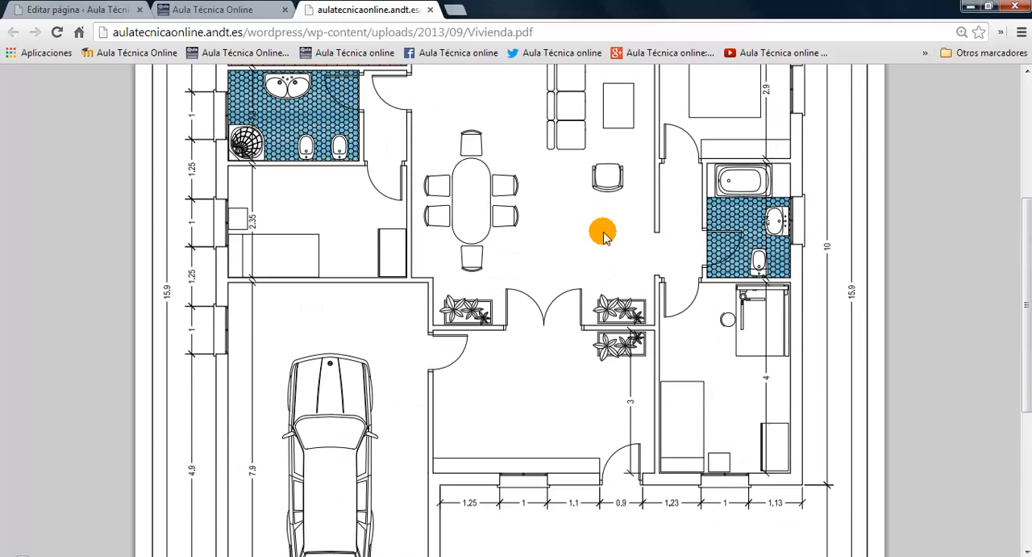
scroll(686, 286, up, 2)
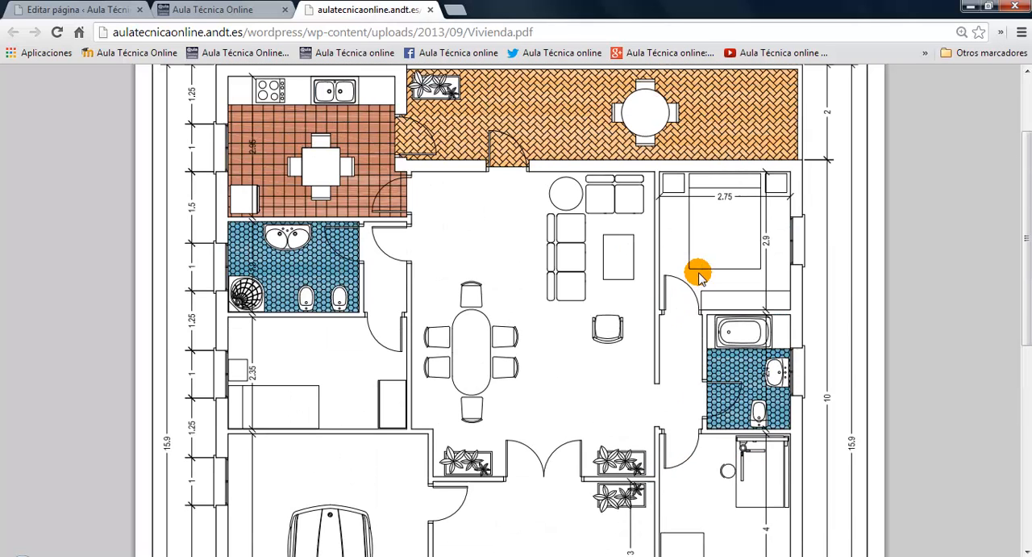
click(410, 555)
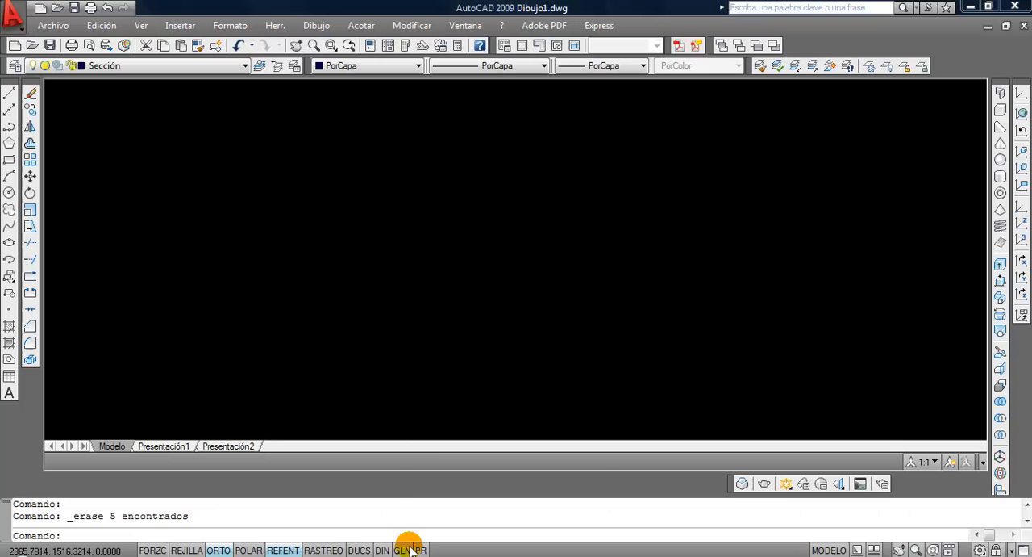
Offset the inner face of the right exterior wall 2.75 towards the inside of the house
click(33, 145)
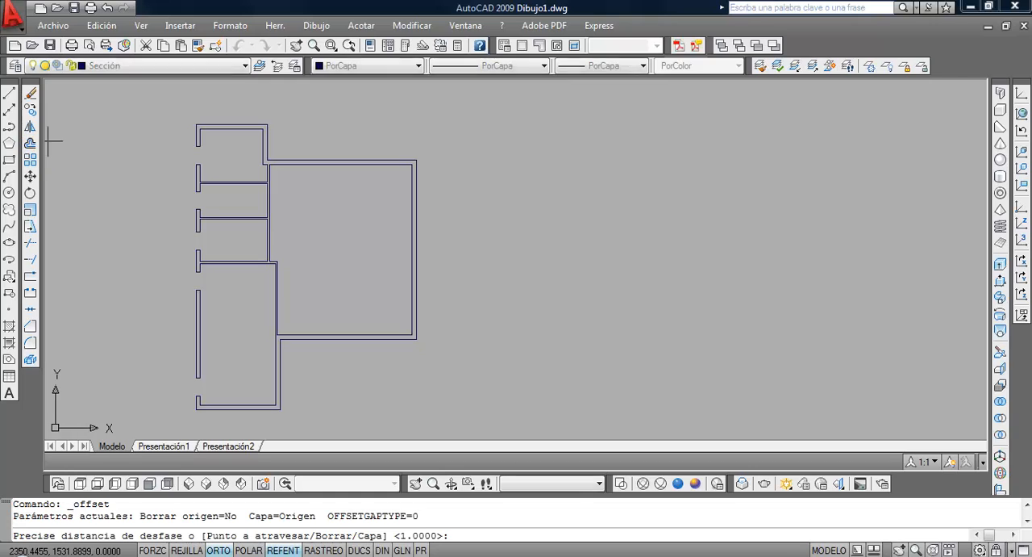
text(2.75)
key(Return)
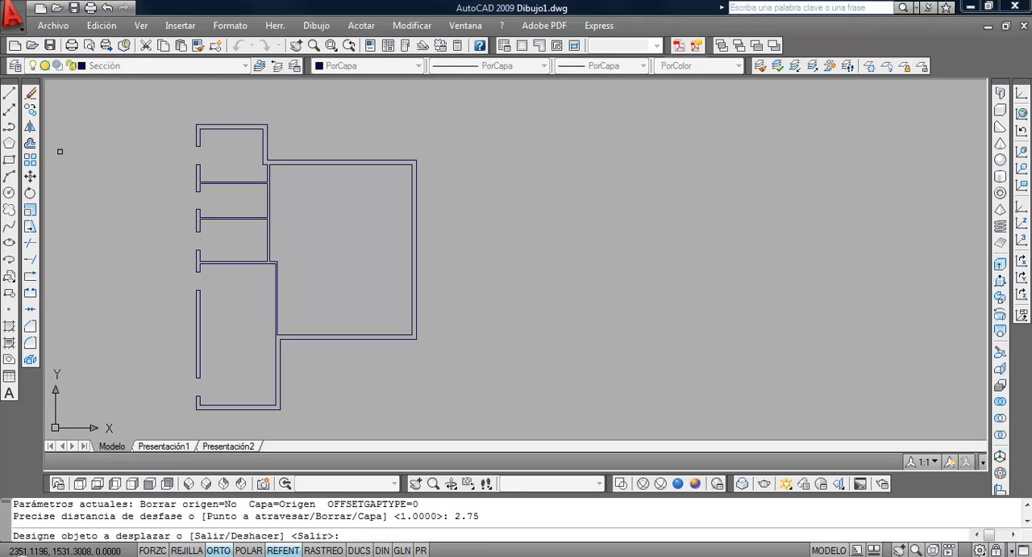
click(405, 240)
click(370, 238)
key(Return)
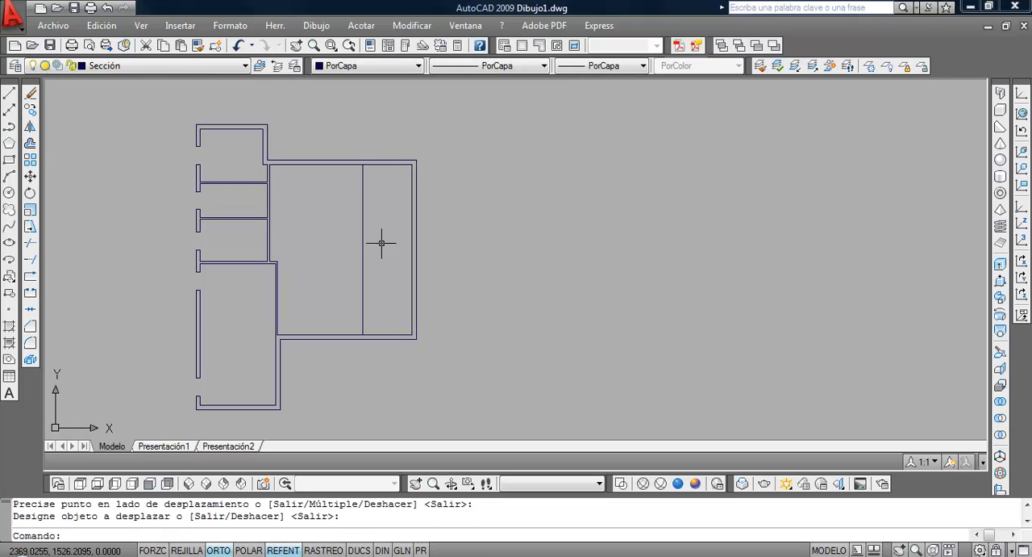
Offset the new vertical partition line 0.1 to the left to give the partition its thickness
key(Return)
text(.1)
key(Return)
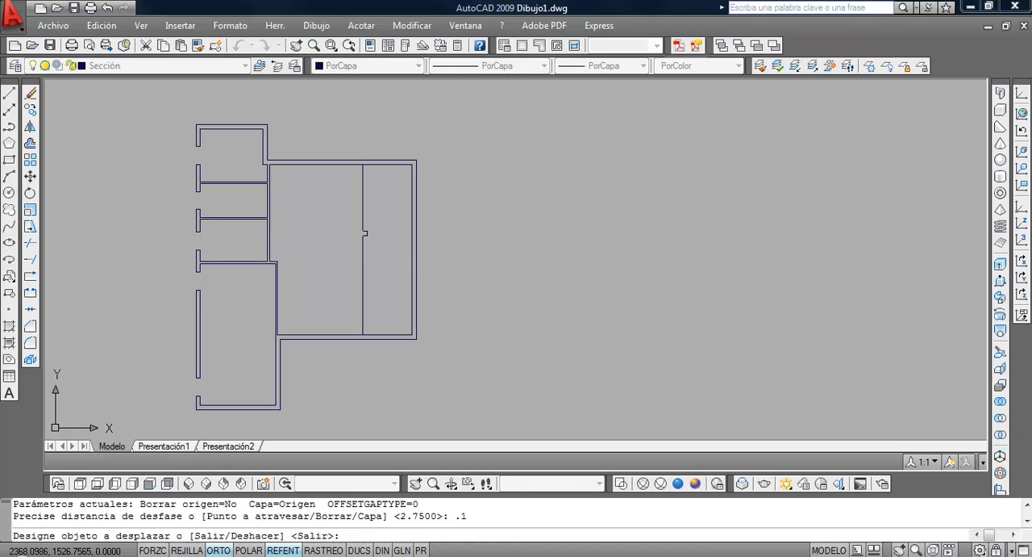
click(362, 254)
click(321, 249)
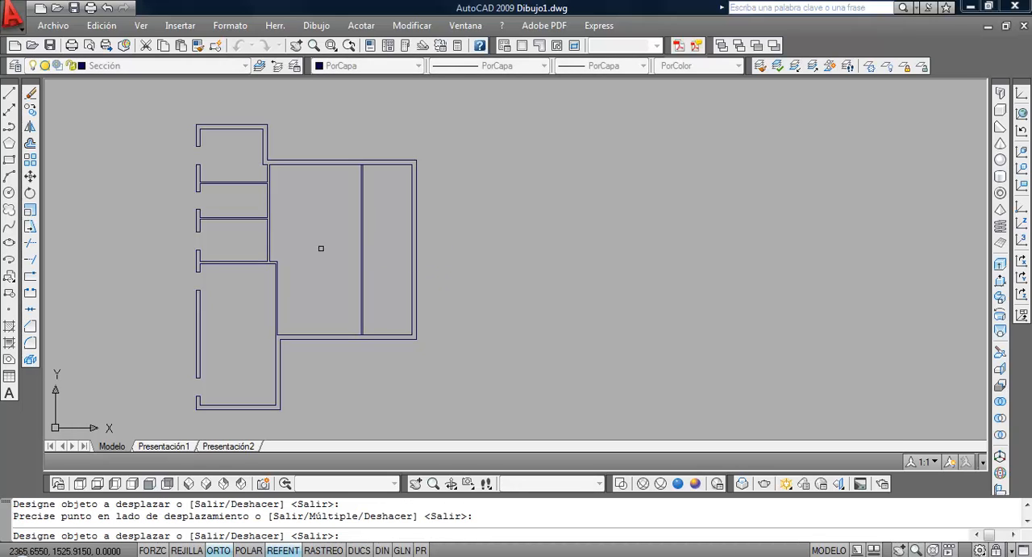
Trim the inner wall lines between the new vertical partition's two faces at its front and rear ends, using all objects as cutting edges
click(30, 242)
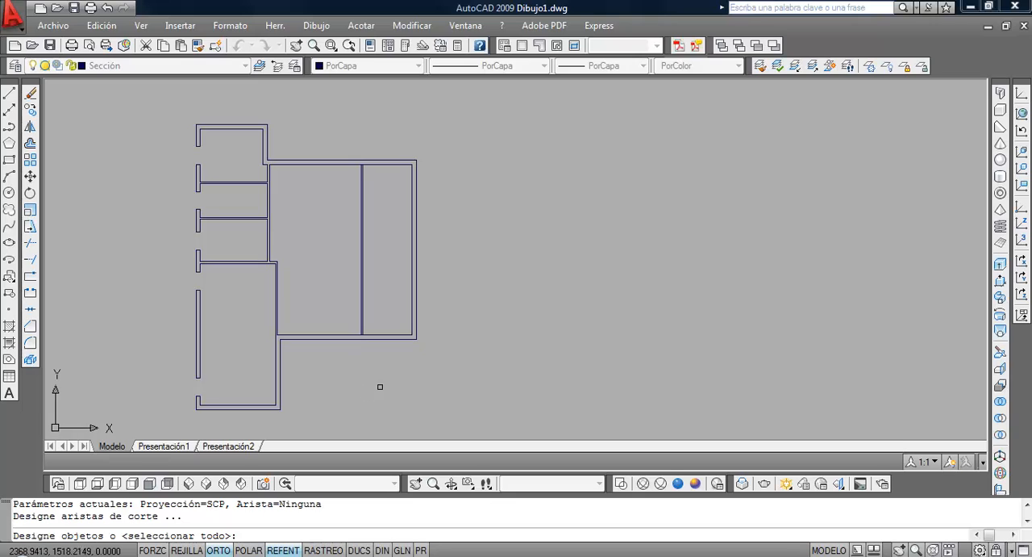
key(Return)
scroll(371, 331, up, 8)
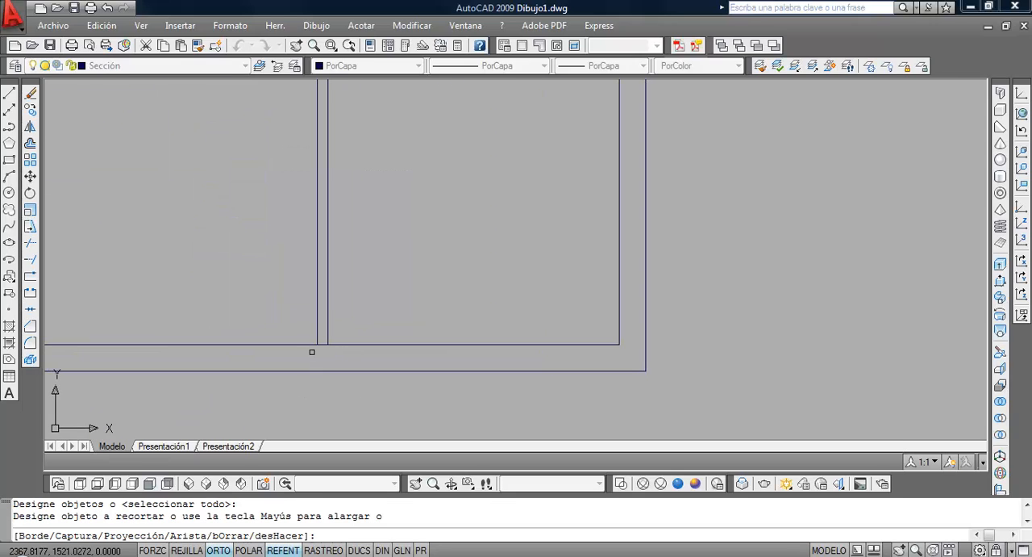
click(324, 343)
scroll(386, 184, down, 5)
middle_drag(387, 161, 357, 375)
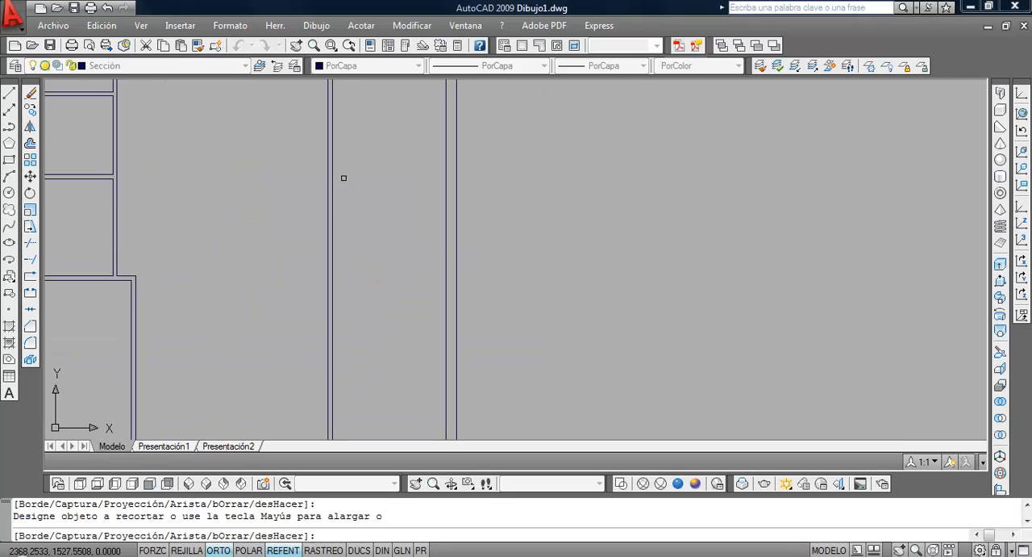
middle_drag(344, 177, 338, 317)
scroll(319, 208, up, 2)
scroll(319, 206, up, 3)
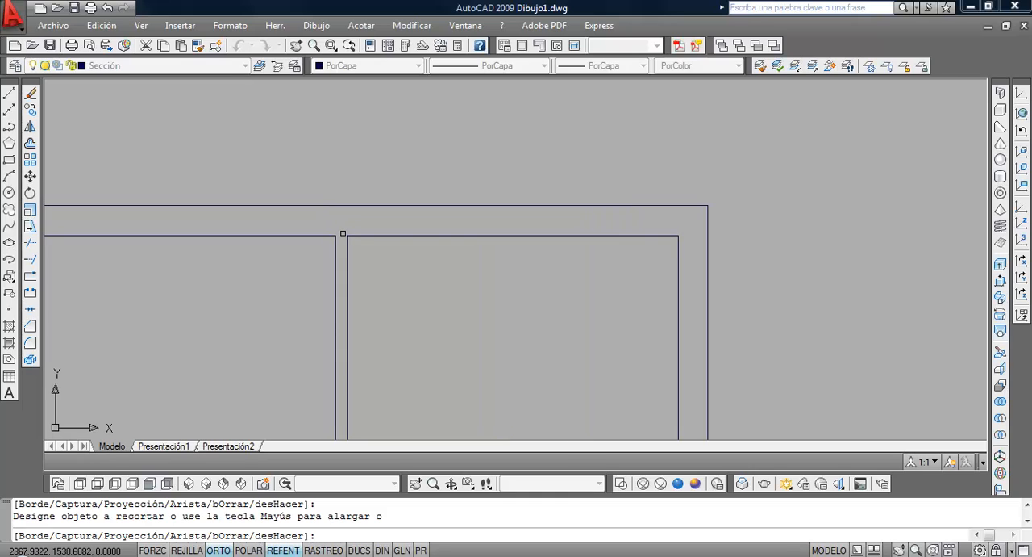
scroll(343, 234, down, 6)
key(Return)
middle_drag(387, 316, 406, 234)
middle_drag(353, 294, 336, 251)
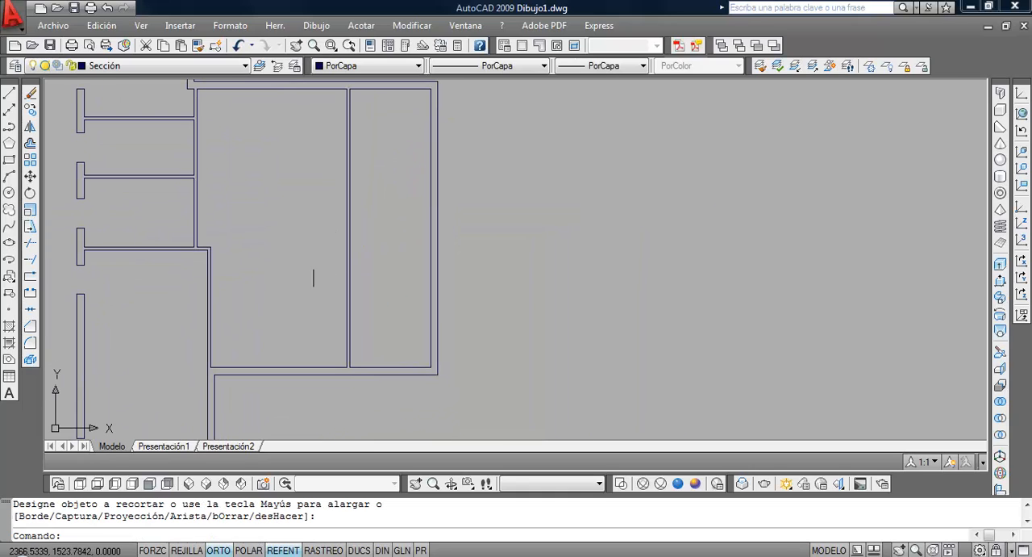
Copy the front wall's inner face lines 3 upwards on both sides of the vertical partition
click(30, 109)
click(346, 367)
key(Return)
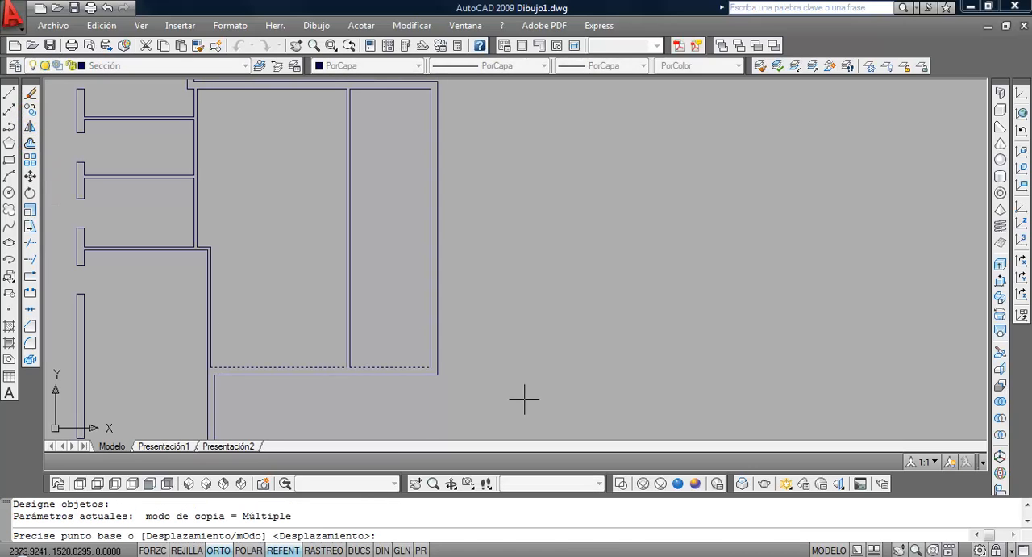
click(527, 394)
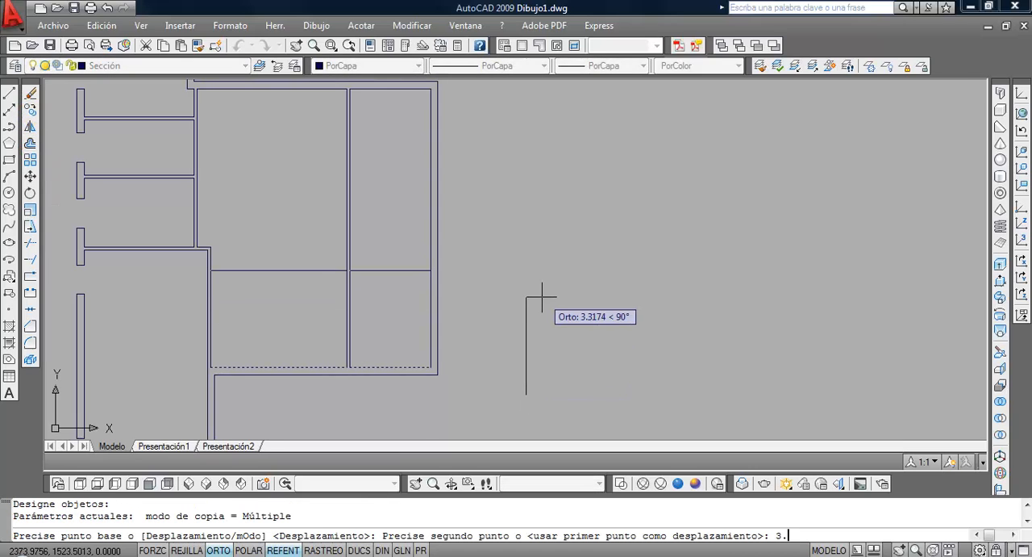
key(Return)
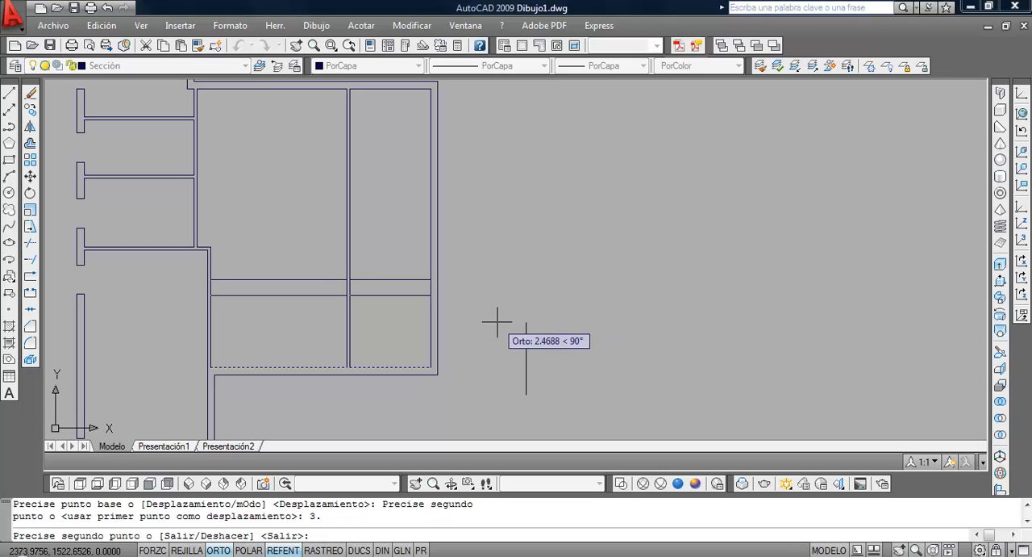
key(Return)
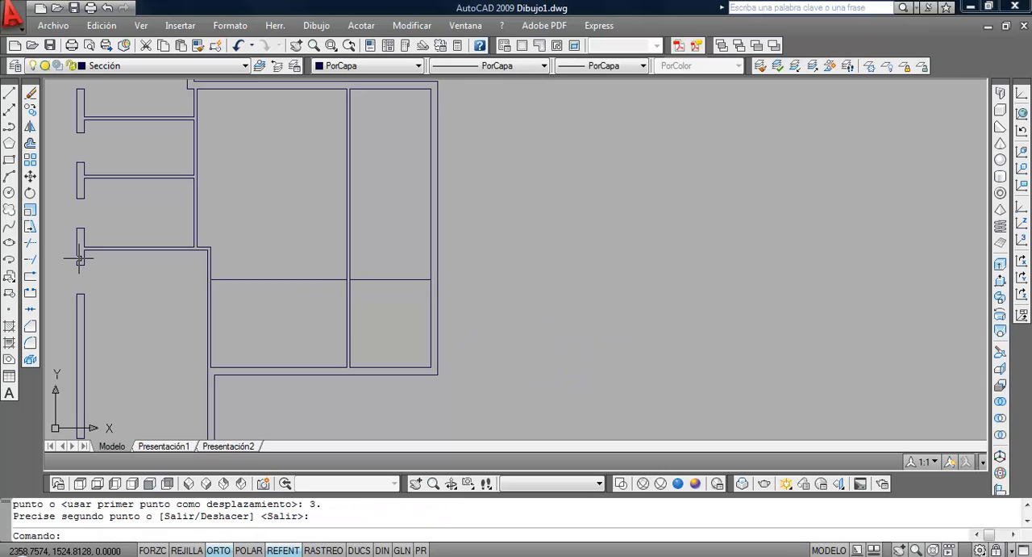
Offset the two copied horizontal lines 0.1 upwards to form the partitions of the entrance hall and right-hand room
click(30, 143)
key(Return)
click(303, 279)
click(309, 234)
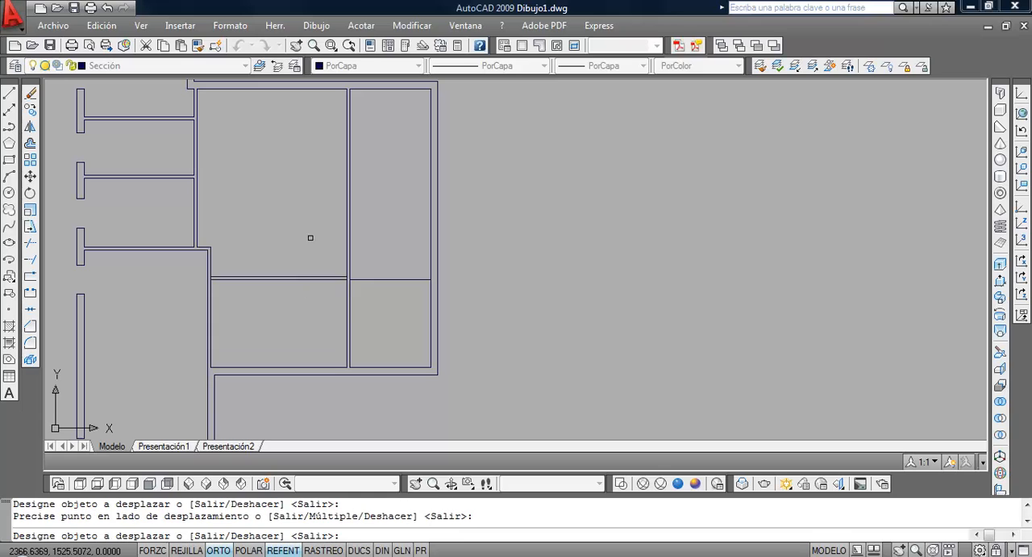
click(376, 279)
click(382, 240)
key(Return)
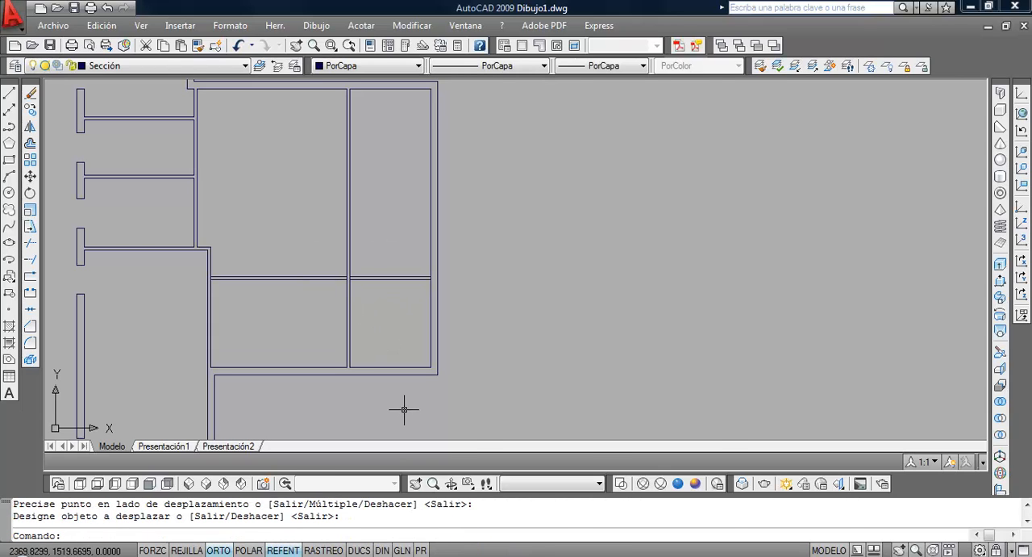
Check the front right bedroom's depth in the PDF and move its two horizontal partition lines 1 upwards
click(526, 554)
scroll(550, 401, down, 2)
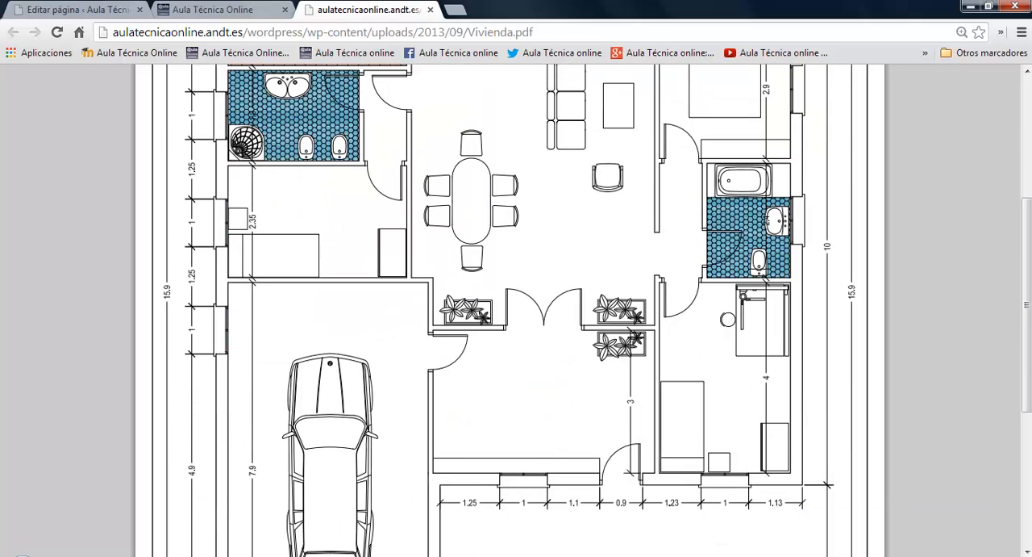
click(324, 555)
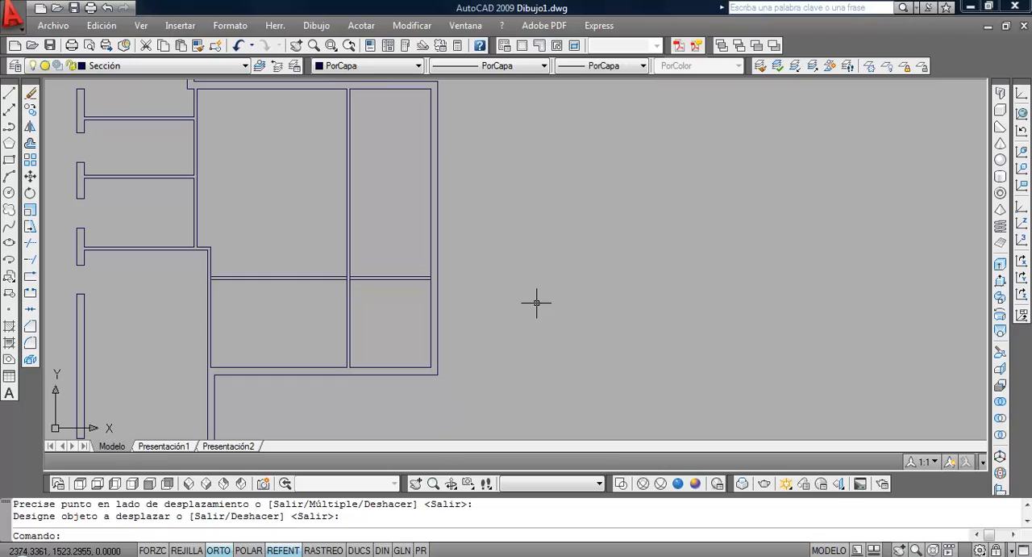
click(30, 143)
click(30, 176)
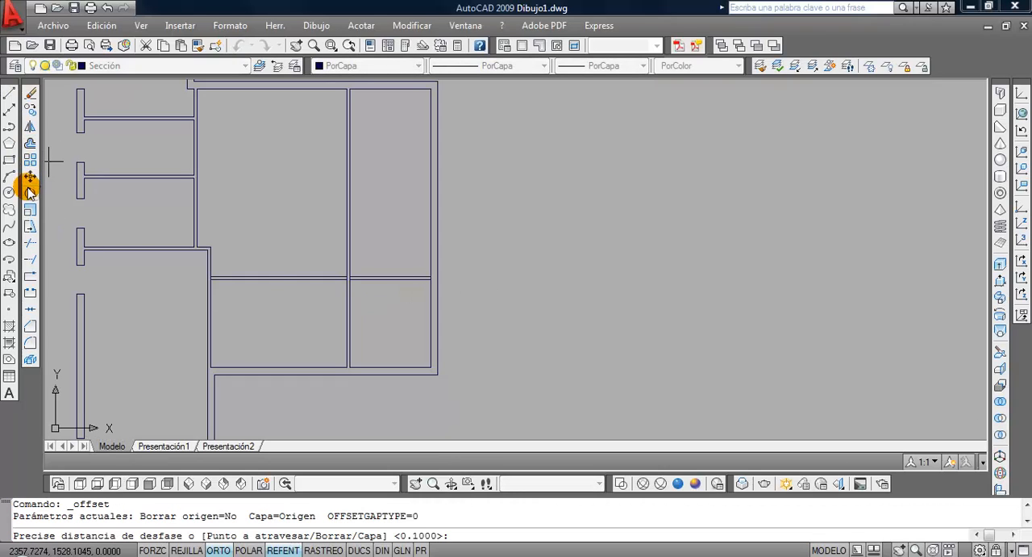
click(386, 306)
click(369, 252)
key(Return)
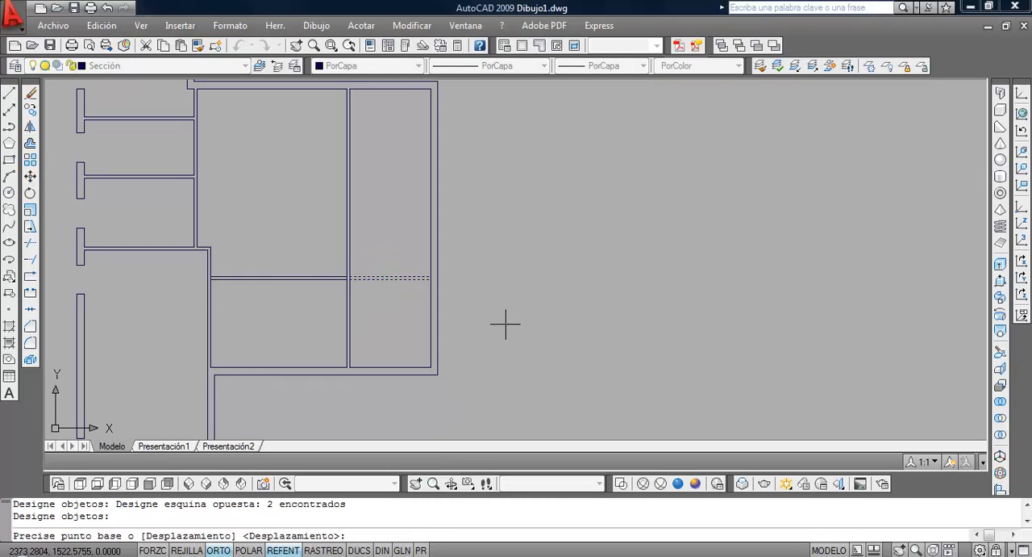
click(504, 336)
text(1)
key(Return)
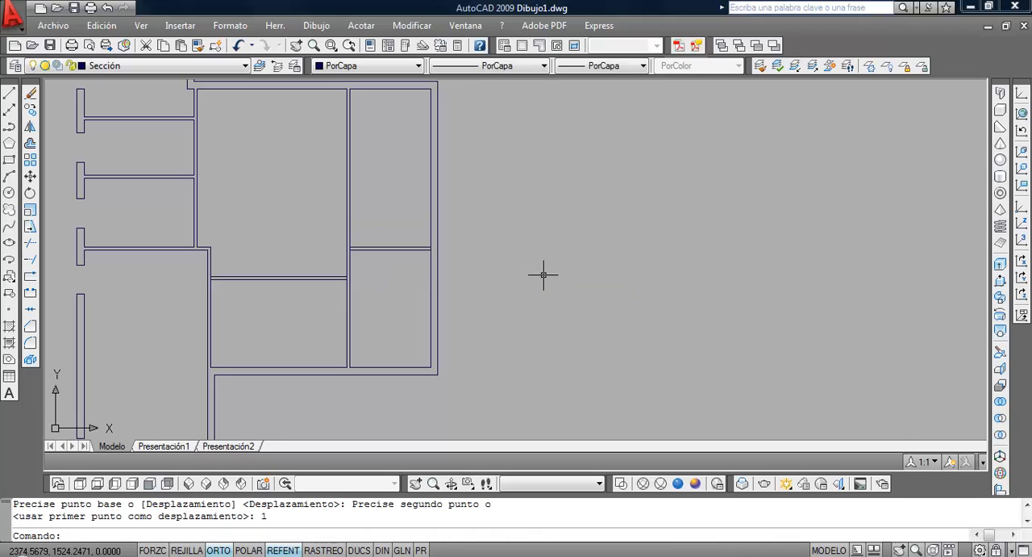
Trim the side wall lines where the entrance hall's horizontal partition meets them at both ends, using all objects as cutting edges
mouse_move(356, 283)
middle_down()
mouse_move(383, 336)
mouse_move(369, 286)
middle_up()
click(31, 246)
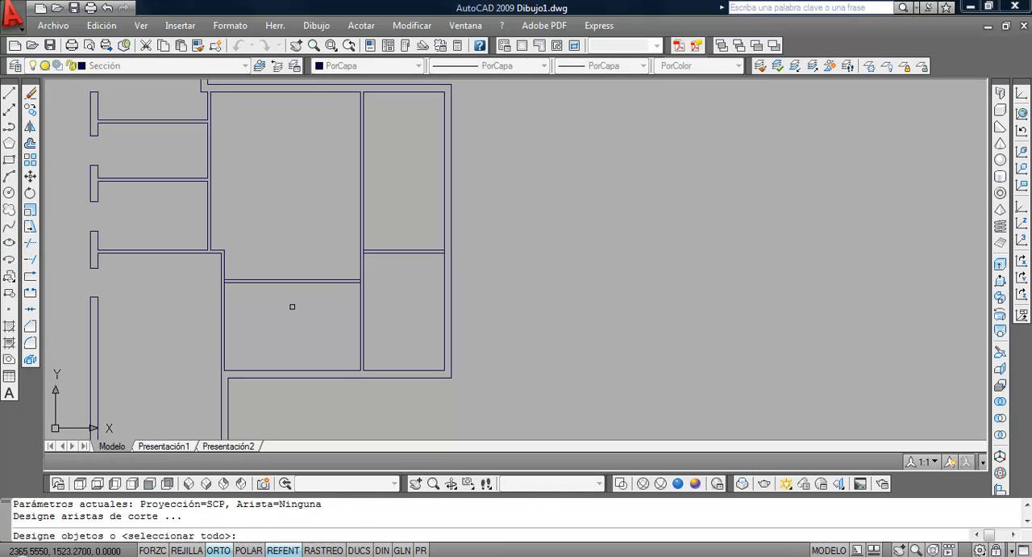
key(Return)
scroll(212, 299, up, 3)
click(244, 252)
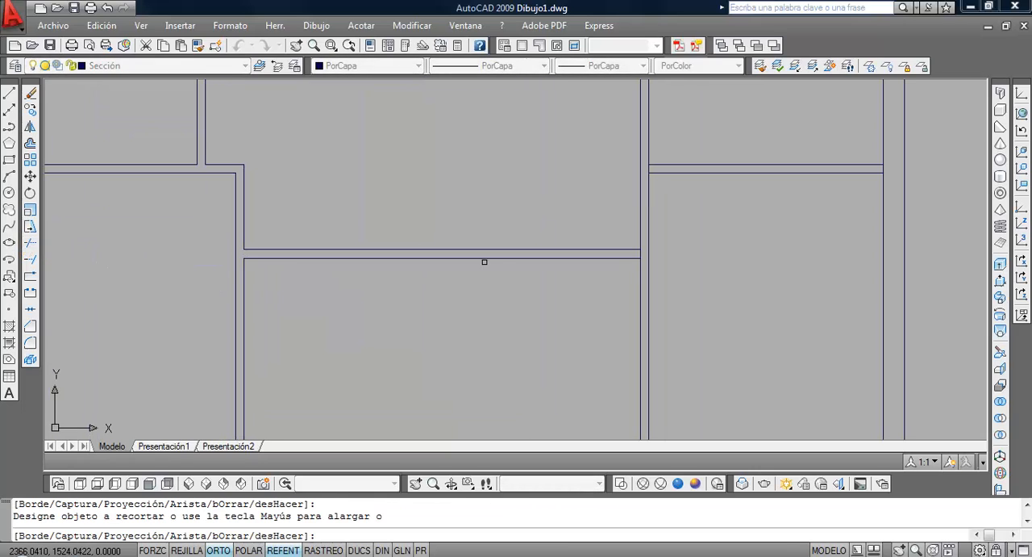
click(642, 253)
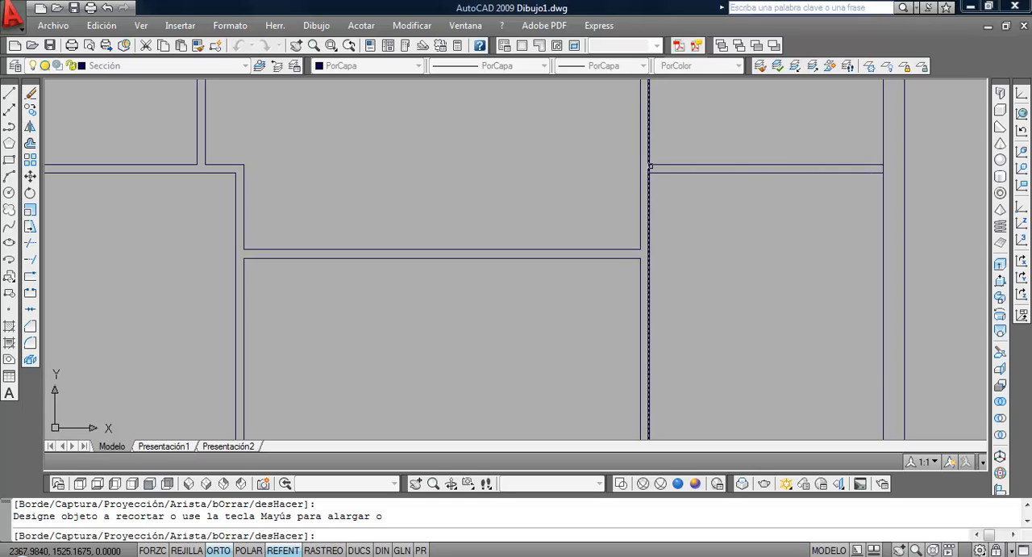
Trim the wall lines between the two faces of the right bedroom's horizontal partition at both ends
click(650, 168)
scroll(696, 168, down, 3)
middle_drag(849, 165, 583, 302)
scroll(584, 302, up, 2)
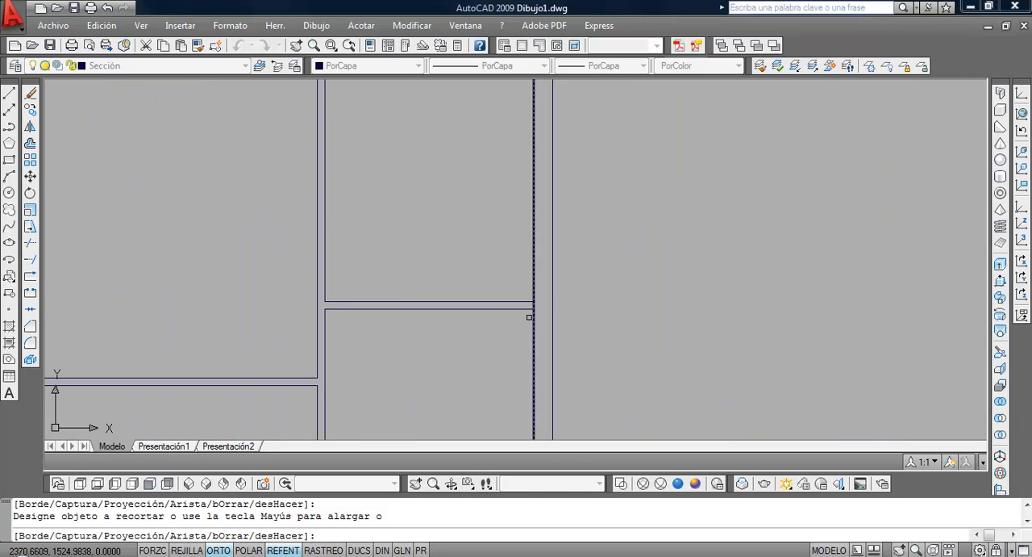
click(532, 306)
scroll(625, 304, down, 5)
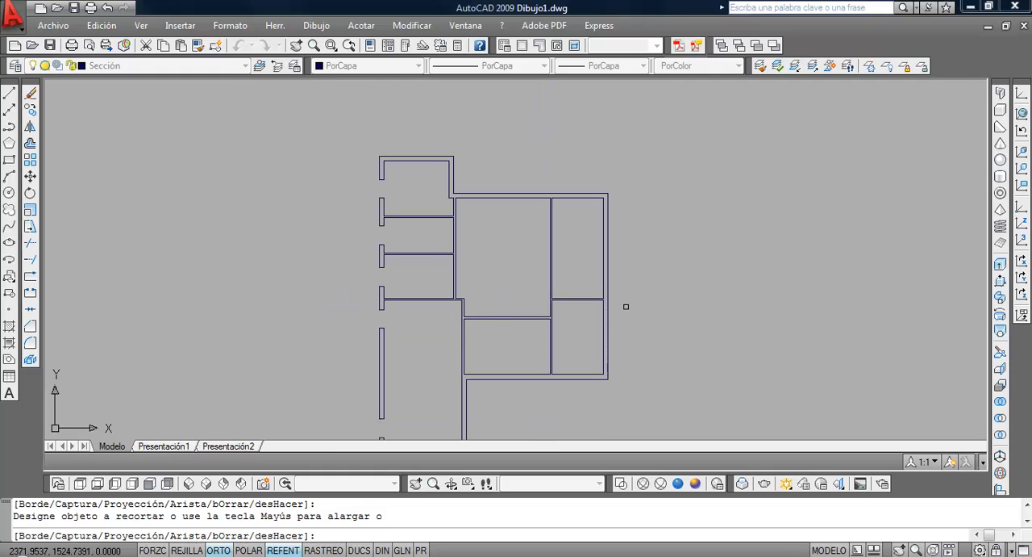
key(Return)
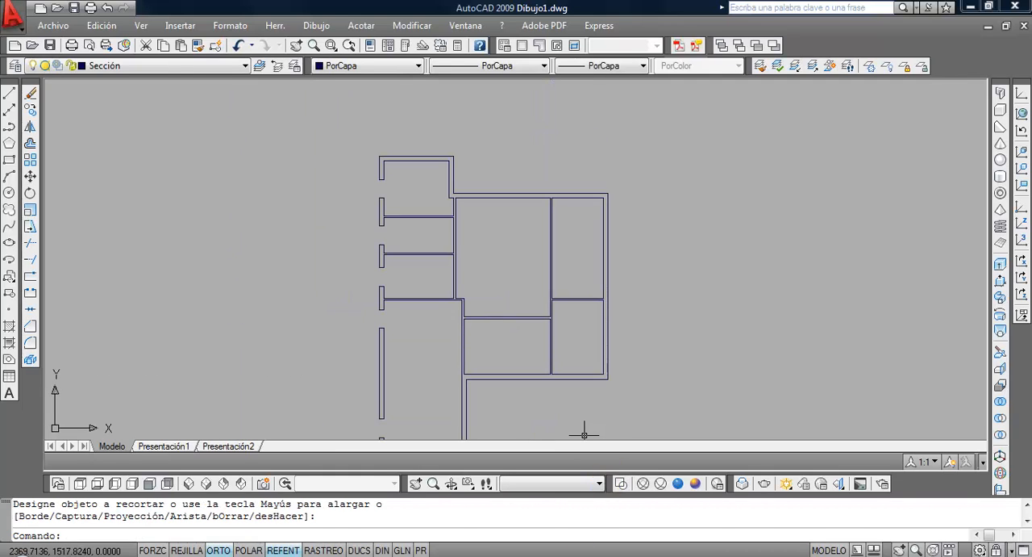
Check the right-hand bathroom's layout and dimensions in the browser's PDF, then return to the AutoCAD drawing
key(alt+Tab)
scroll(539, 420, down, 3)
scroll(553, 395, up, 5)
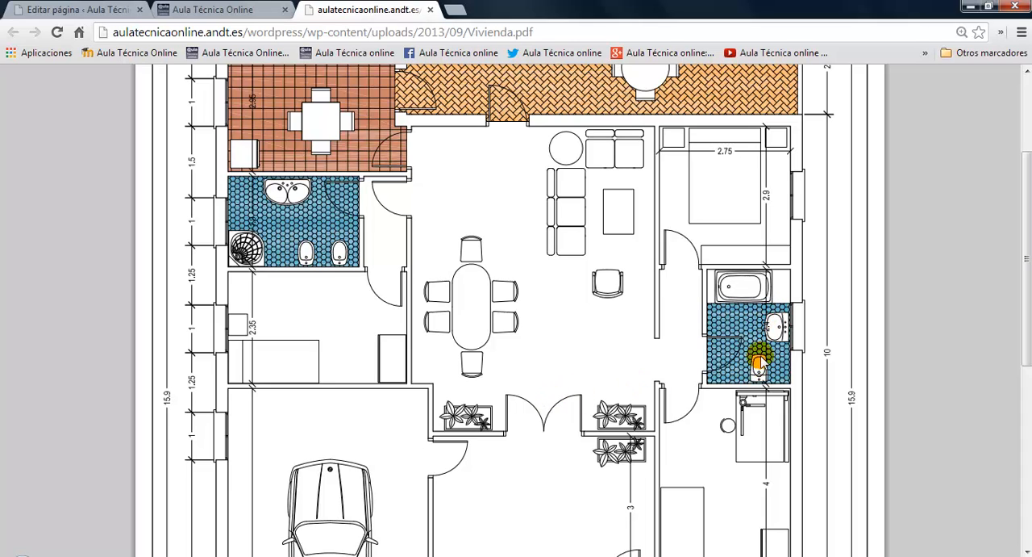
key(alt+Tab)
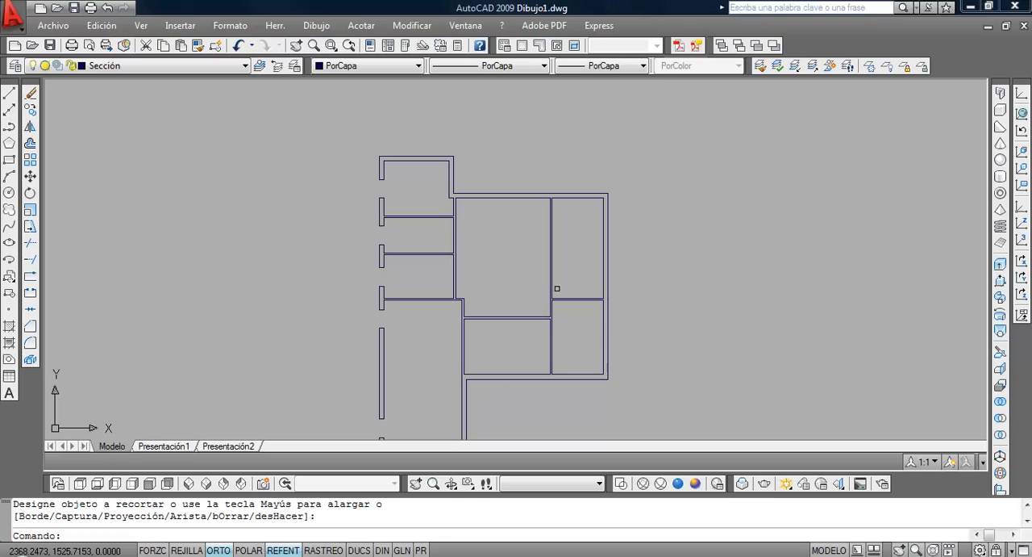
Copy the two lines of the right bedroom's horizontal partition 2.5 upwards
click(30, 110)
middle_drag(539, 249, 371, 278)
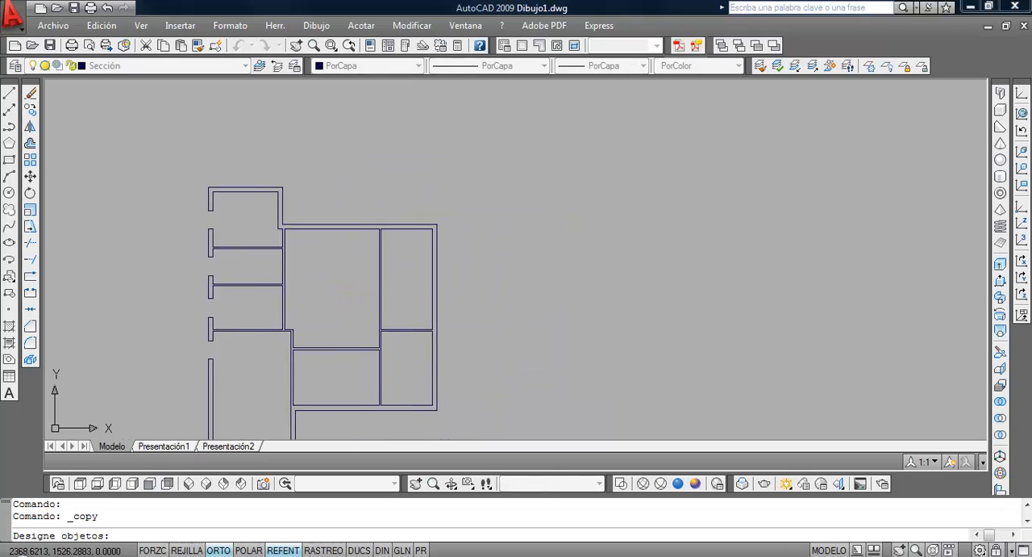
scroll(427, 386, up, 3)
click(427, 385)
click(395, 307)
key(Return)
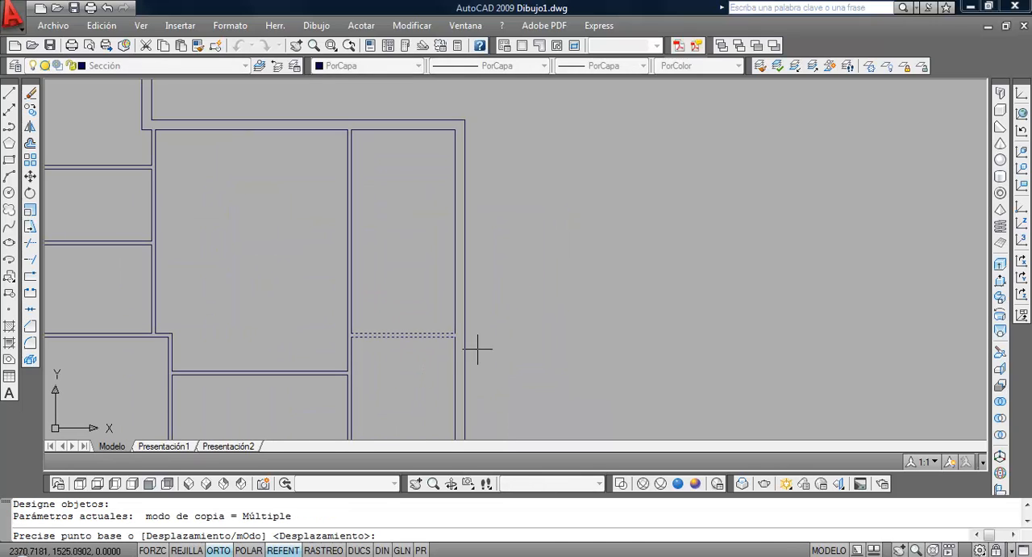
click(551, 391)
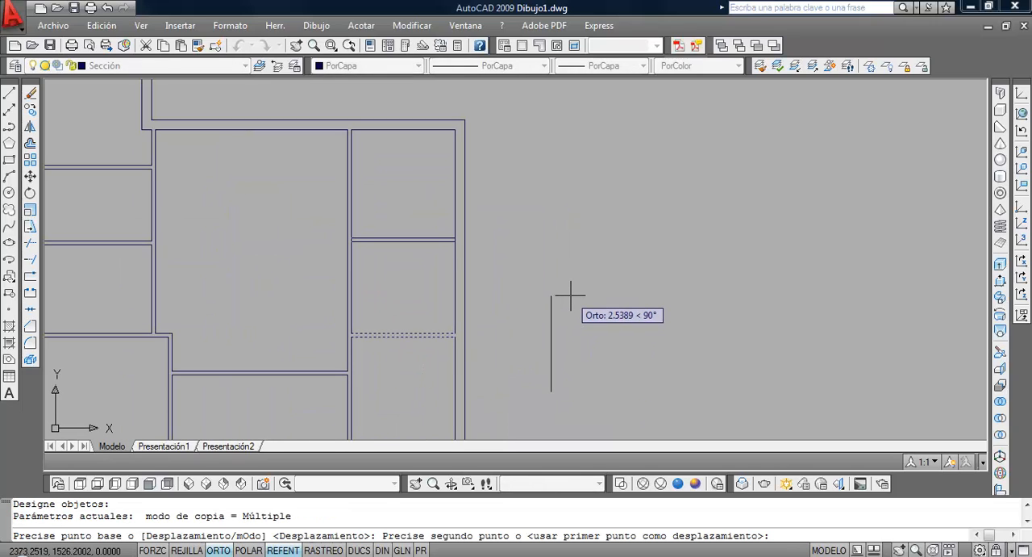
text(2.5)
key(Return)
Trim the vertical wall lines between the two faces of the copied upper partition at both ends, using all objects as cutting edges
key(Return)
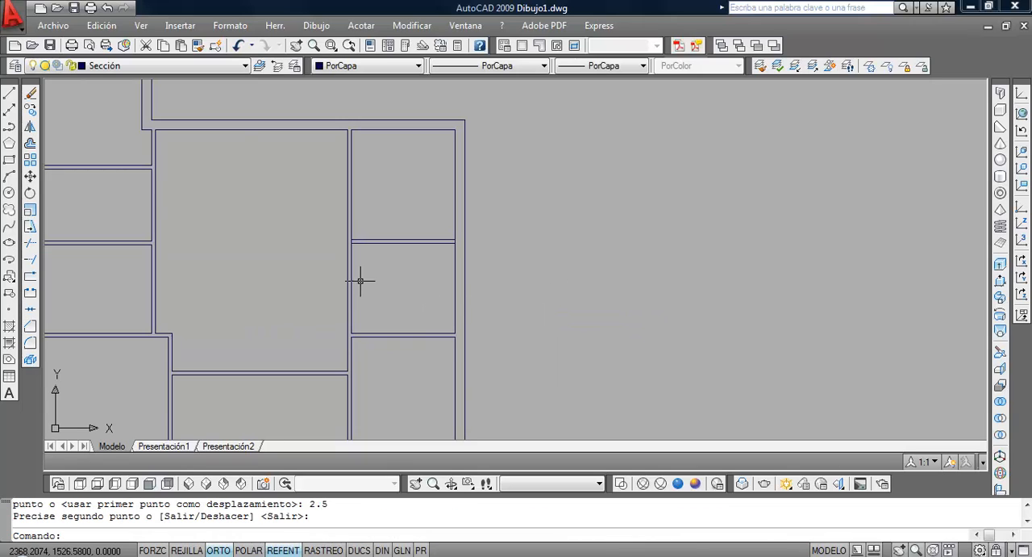
click(29, 242)
key(Return)
scroll(412, 238, up, 5)
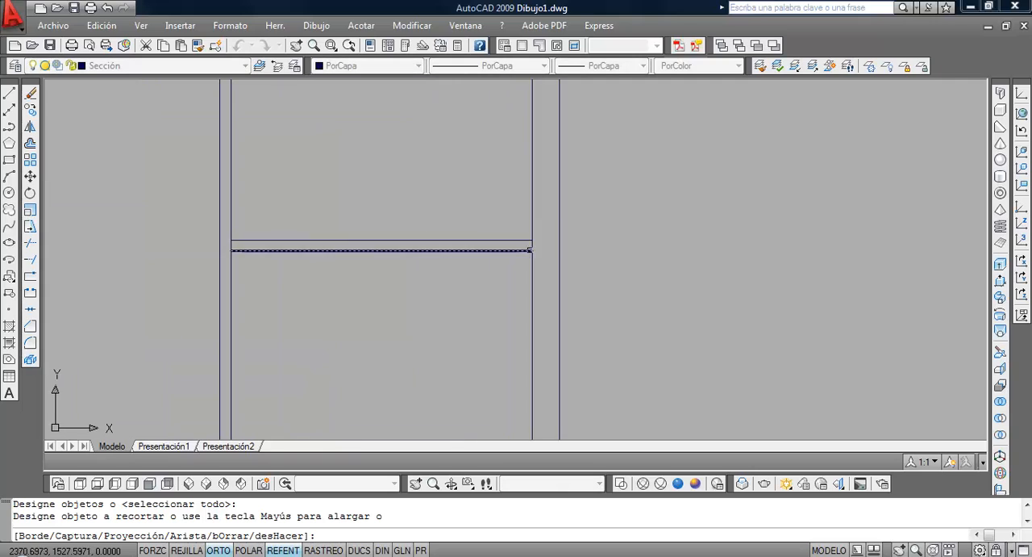
click(531, 250)
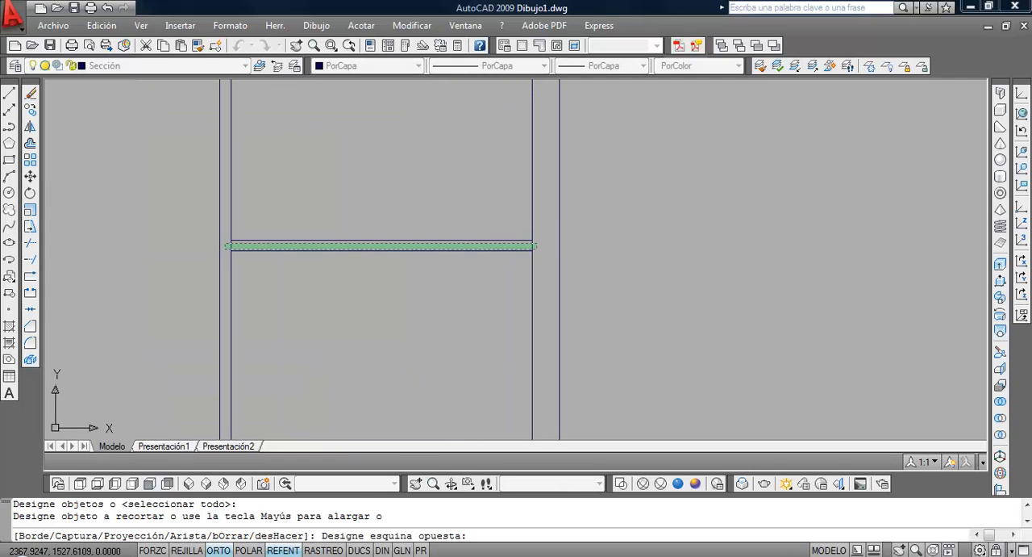
click(225, 245)
key(Return)
Check the hallways in the PDF and offset the upper-left bathroom's right wall line and the right-hand bathroom area's left wall line 0.9 into the rooms
scroll(350, 311, down, 6)
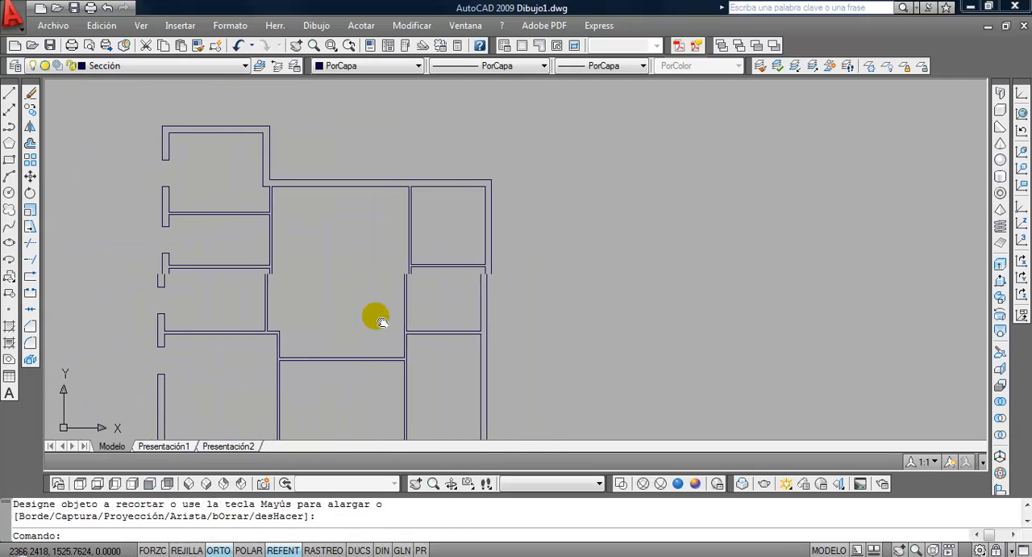
middle_drag(381, 320, 392, 322)
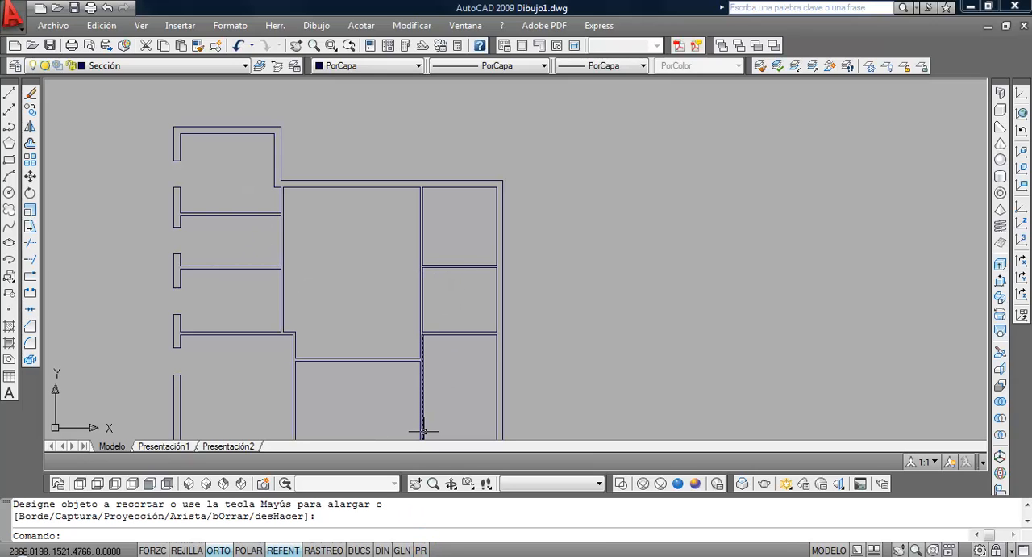
key(alt+Tab)
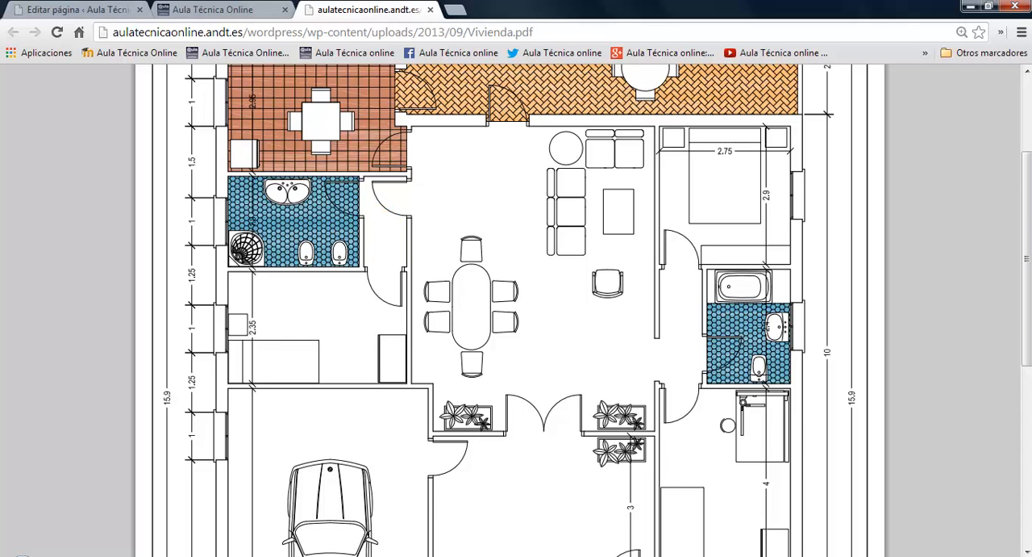
key(alt+Tab)
scroll(260, 173, up, 3)
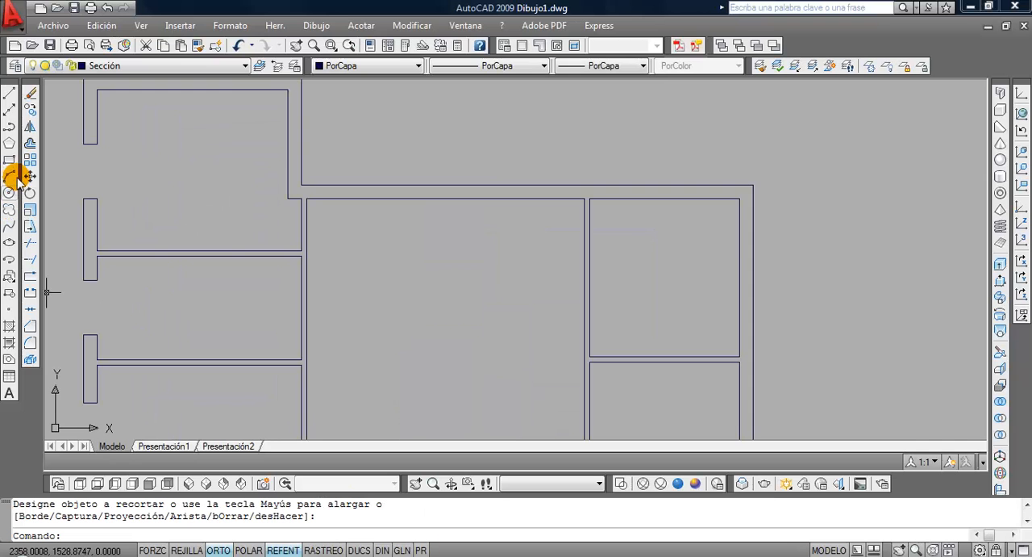
click(30, 144)
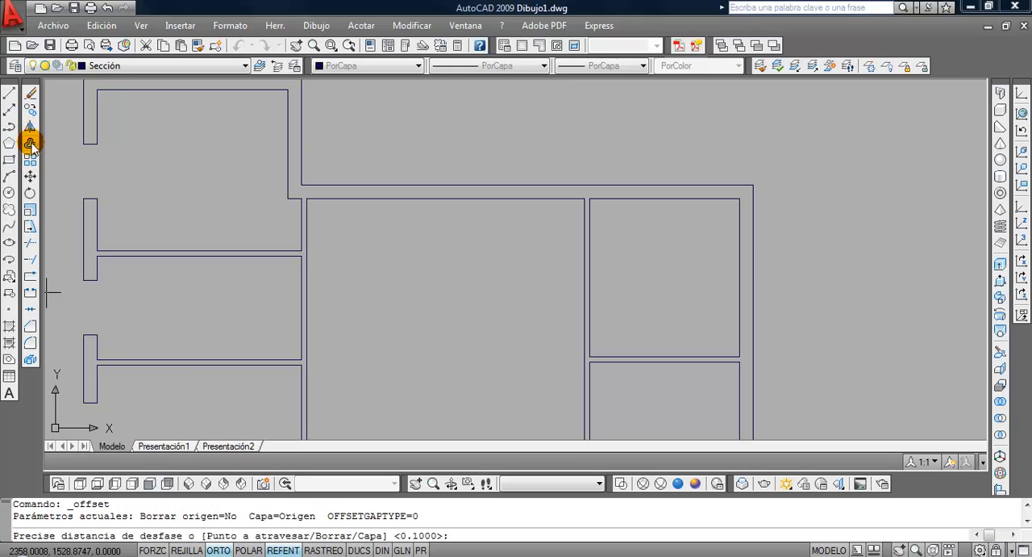
text(.9)
key(Return)
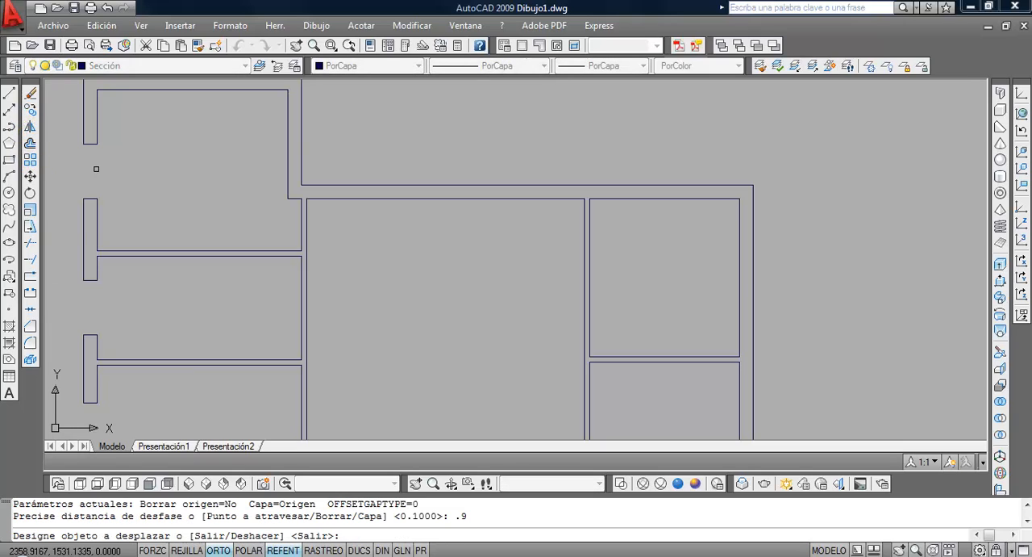
click(301, 318)
click(234, 313)
scroll(293, 302, down, 2)
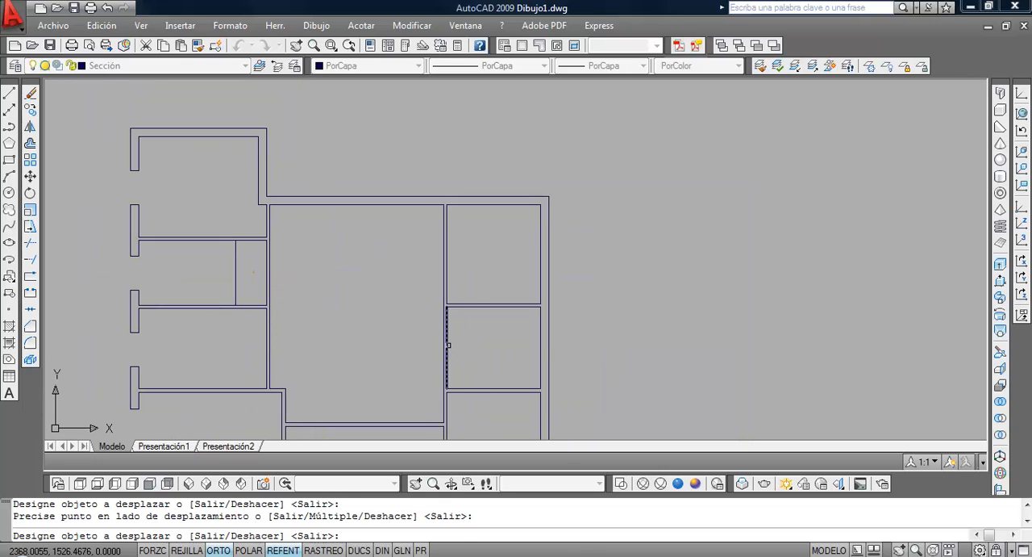
click(448, 346)
click(476, 343)
key(Return)
Offset both new vertical partition lines 0.1 towards the bathrooms to give the partitions their thickness
key(Return)
text(.)
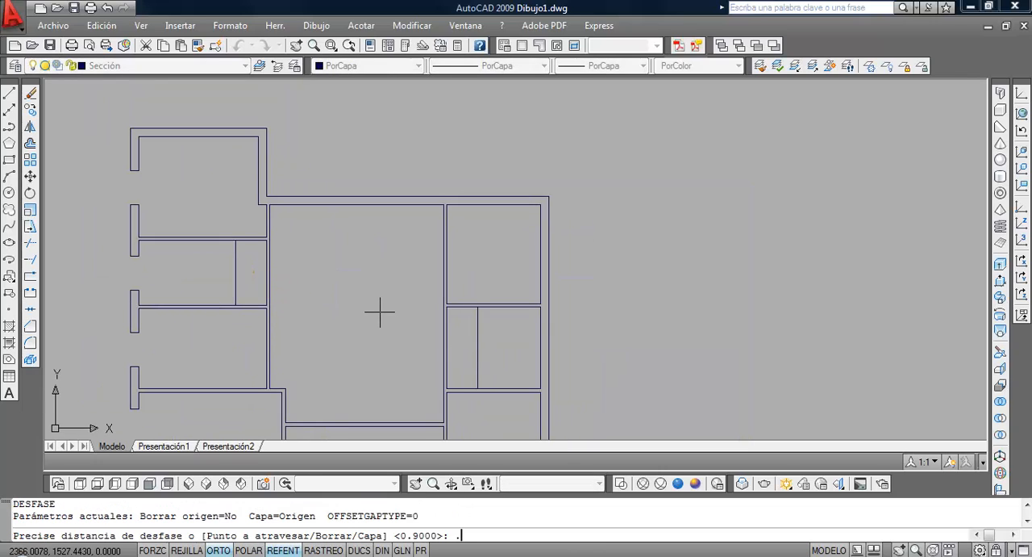
text(1)
key(Return)
click(235, 256)
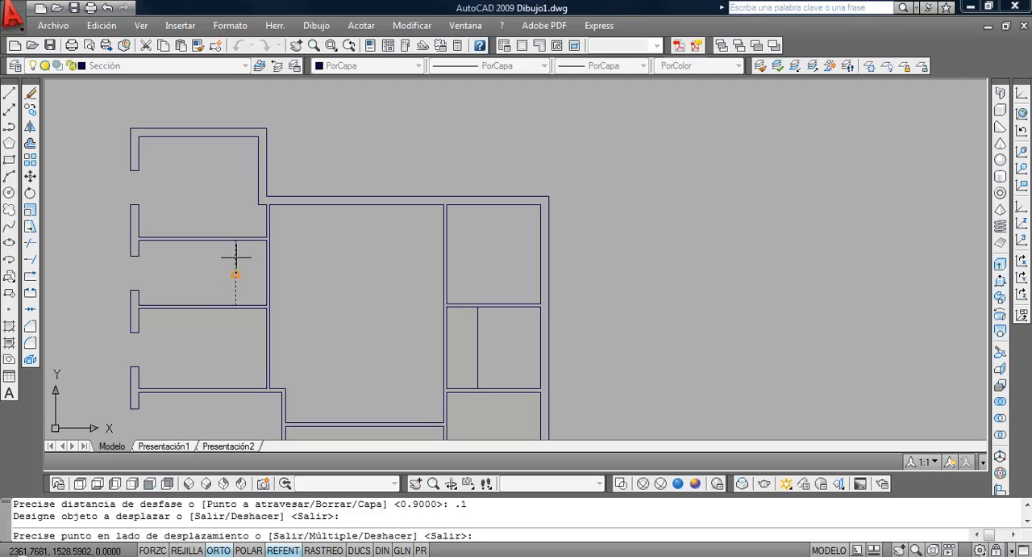
click(231, 269)
click(476, 331)
click(489, 330)
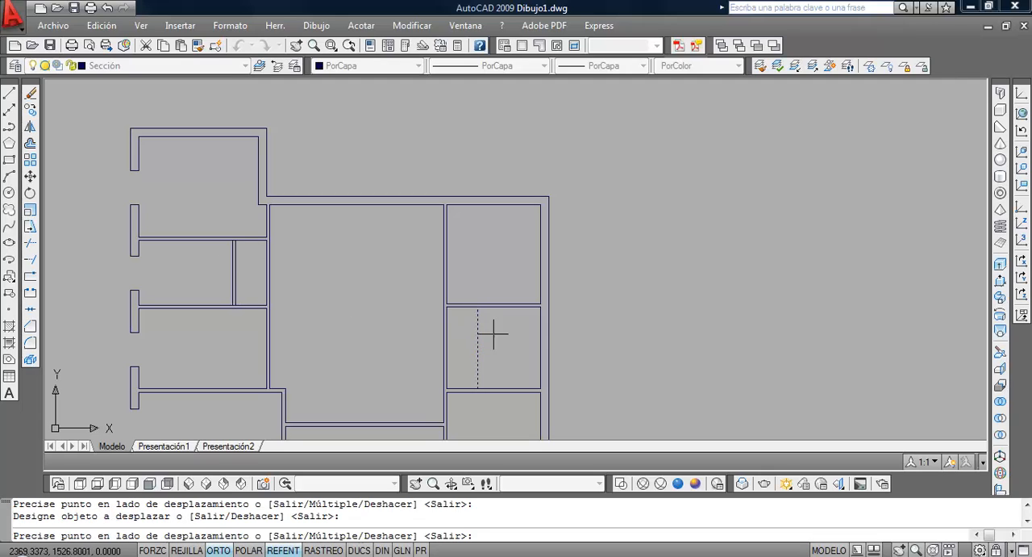
key(Return)
Trim the horizontal wall lines between the faces of both new vertical bathroom partitions at their ends, using all objects as cutting edges
click(30, 243)
key(Return)
scroll(208, 278, up, 3)
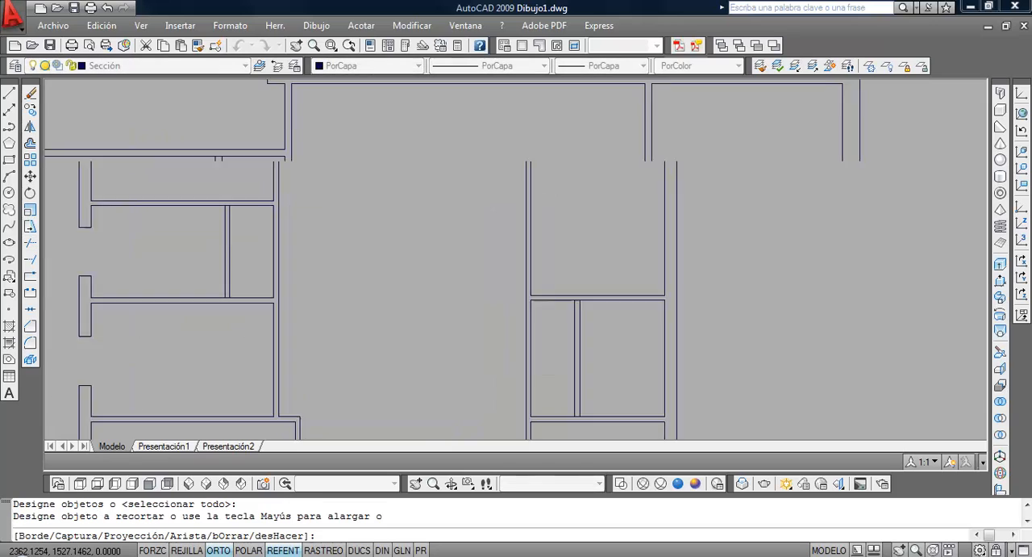
scroll(259, 305, down, 1)
scroll(258, 304, down, 1)
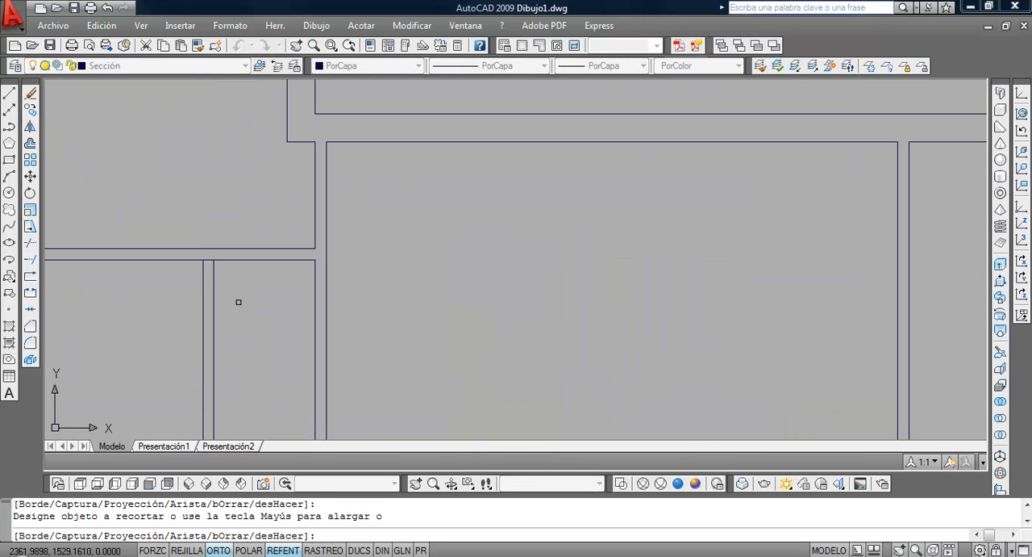
scroll(466, 353, down, 2)
scroll(466, 354, up, 3)
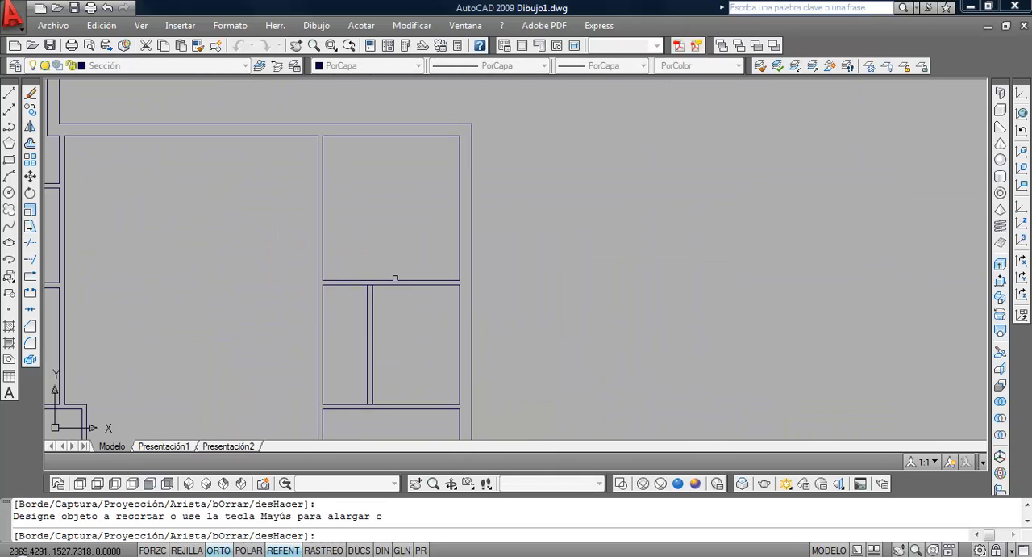
scroll(338, 291, up, 1)
scroll(346, 290, up, 1)
scroll(359, 284, down, 2)
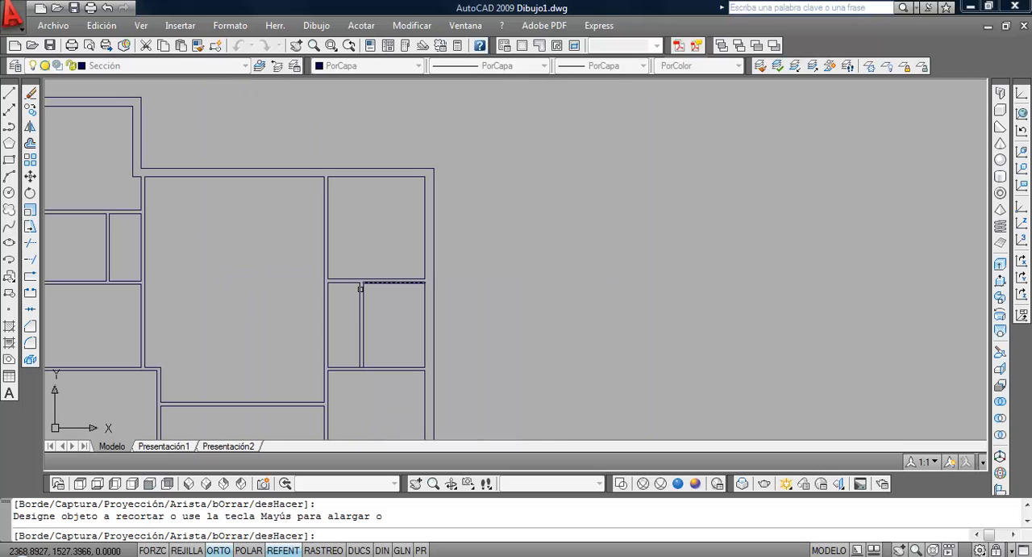
scroll(341, 287, up, 1)
scroll(342, 286, up, 1)
scroll(417, 330, down, 3)
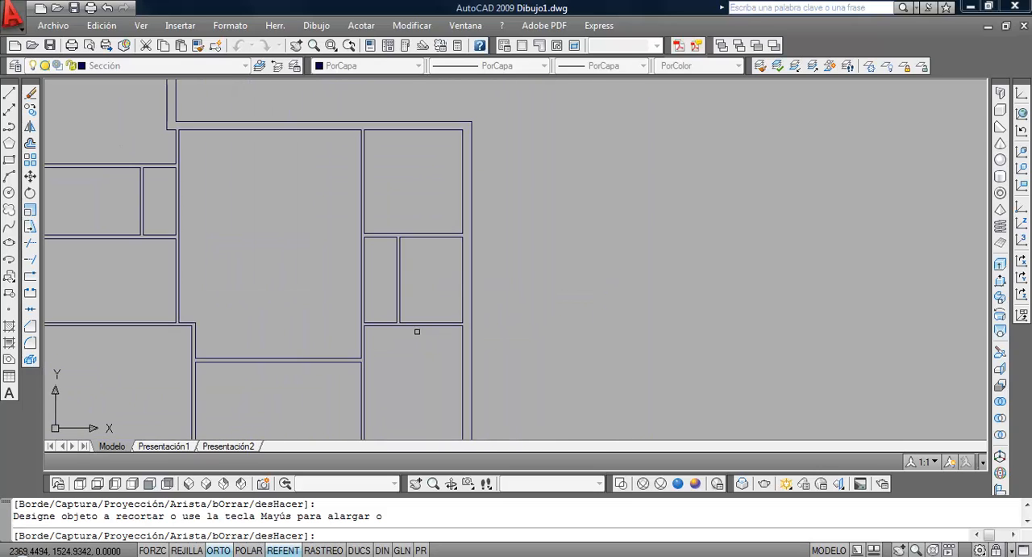
key(Return)
Check the garage door dimensions in the PDF and draw a line across the garage's front wall from the midpoint of its inner face
scroll(408, 364, down, 1)
middle_drag(373, 331, 459, 250)
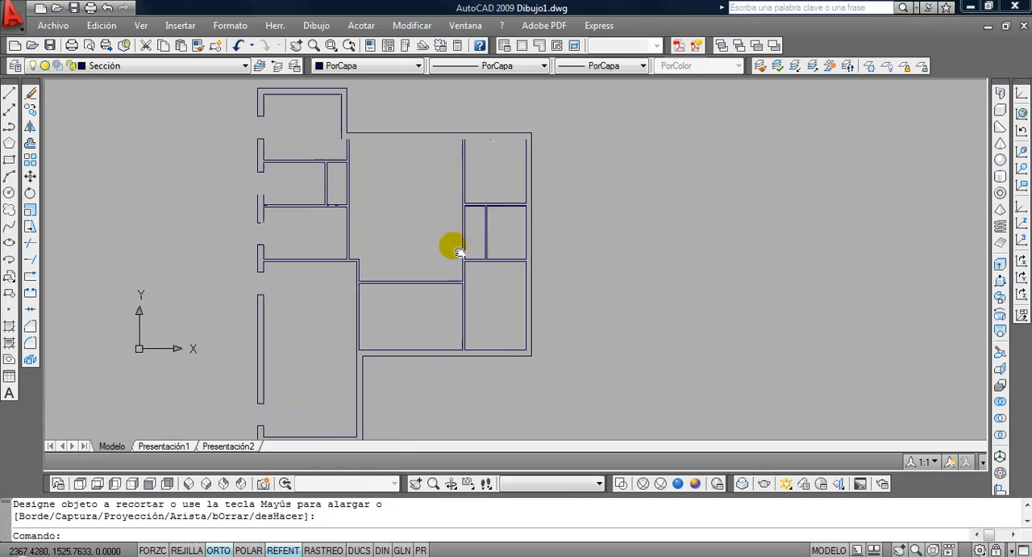
scroll(450, 258, down, 4)
scroll(444, 260, up, 3)
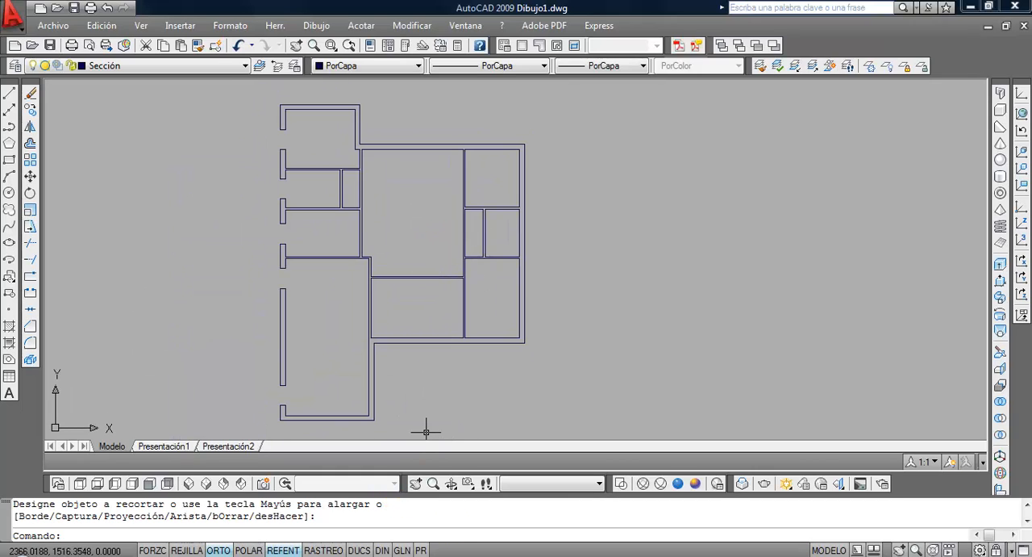
click(352, 554)
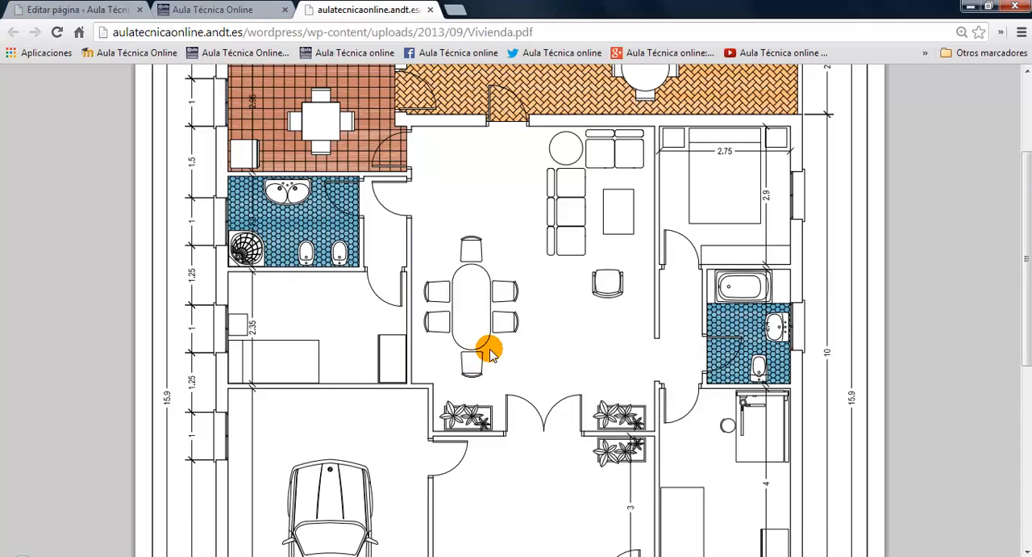
scroll(490, 352, down, 1)
scroll(485, 350, down, 3)
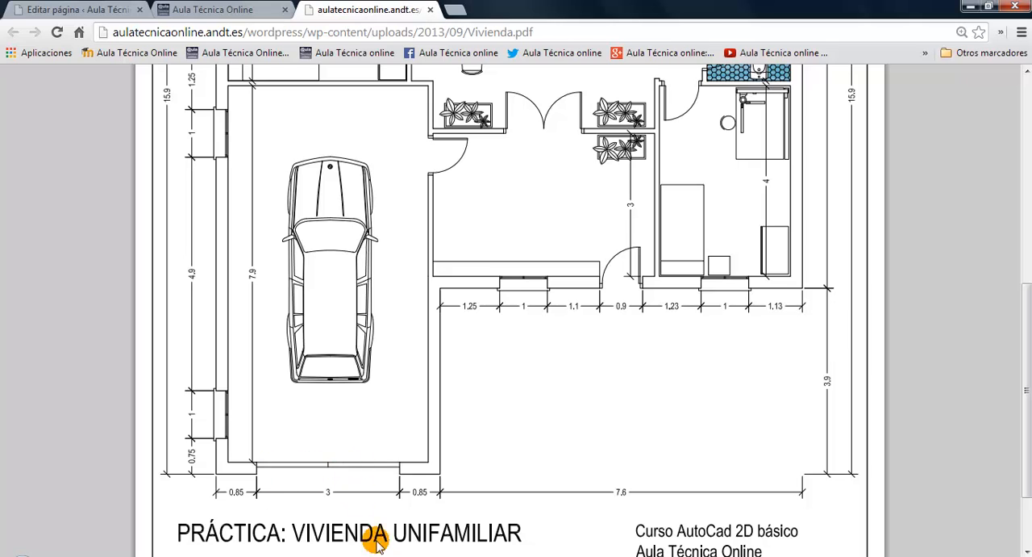
click(323, 556)
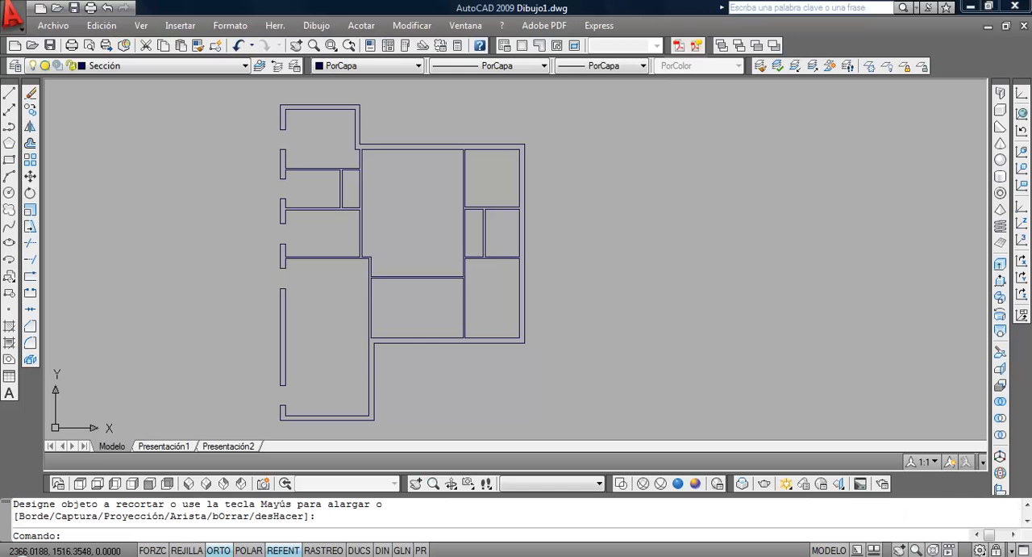
middle_drag(381, 382, 407, 274)
scroll(364, 327, up, 6)
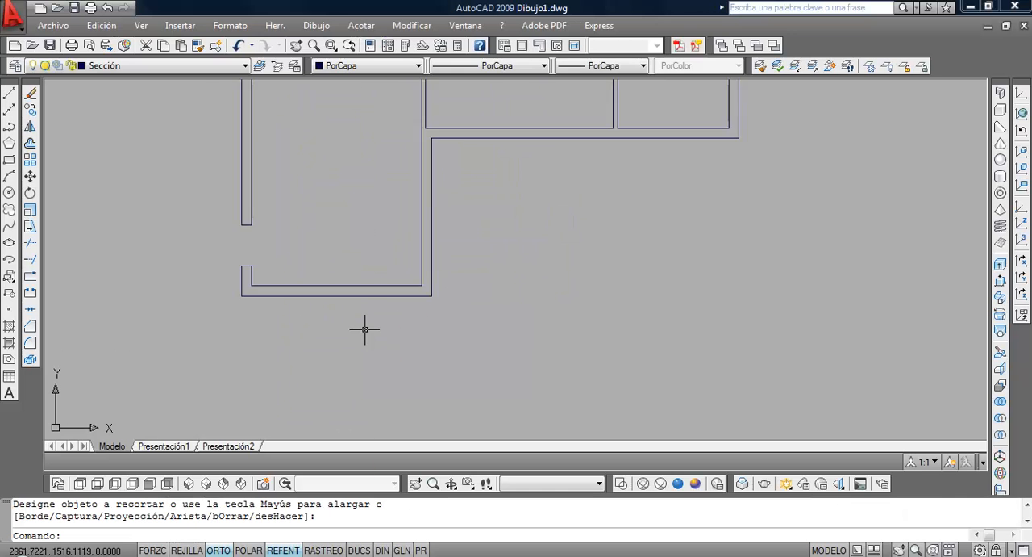
click(9, 93)
click(323, 267)
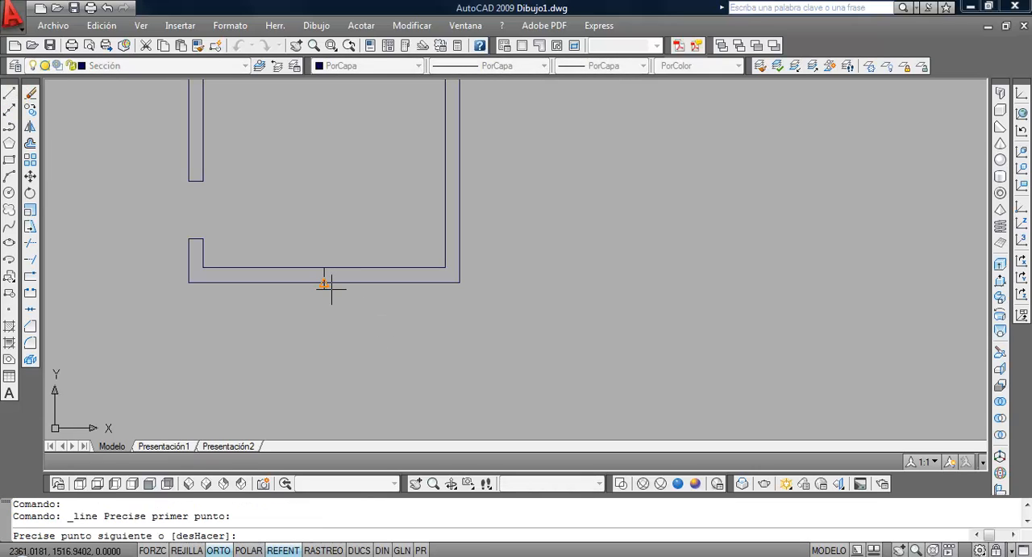
click(325, 283)
key(Return)
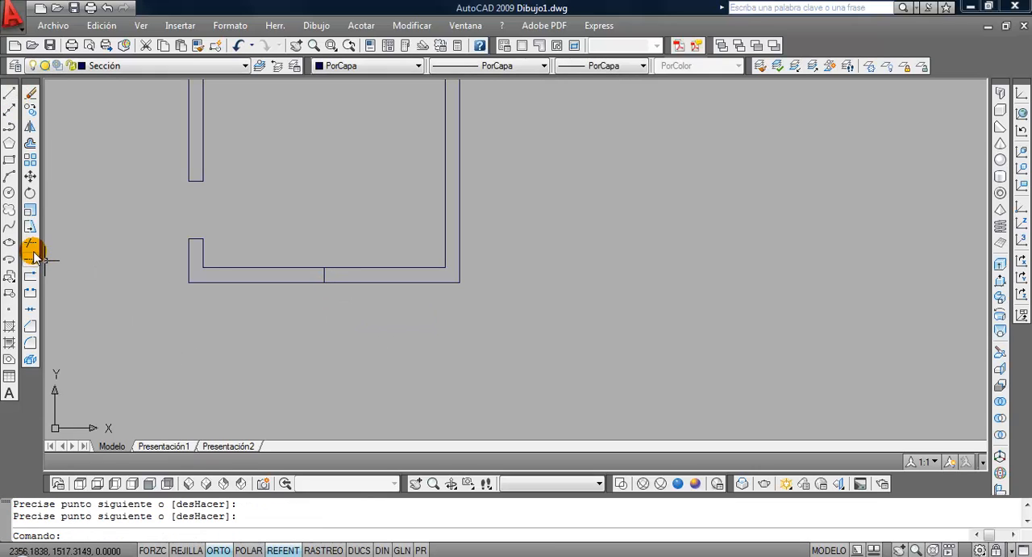
Move the line across the garage's front wall 1.5 to the right
click(30, 176)
click(288, 247)
click(379, 337)
key(Return)
click(296, 342)
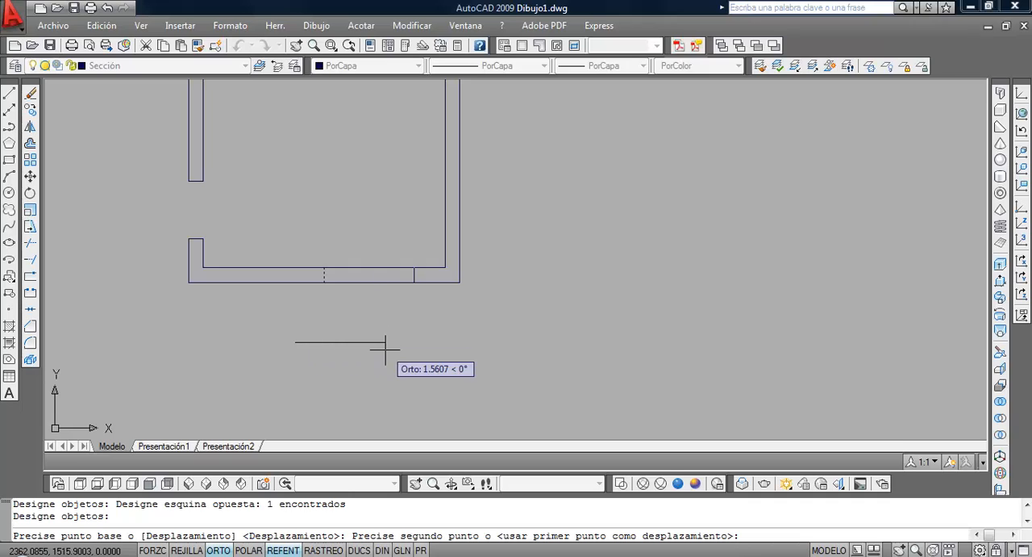
text(1.5)
key(Return)
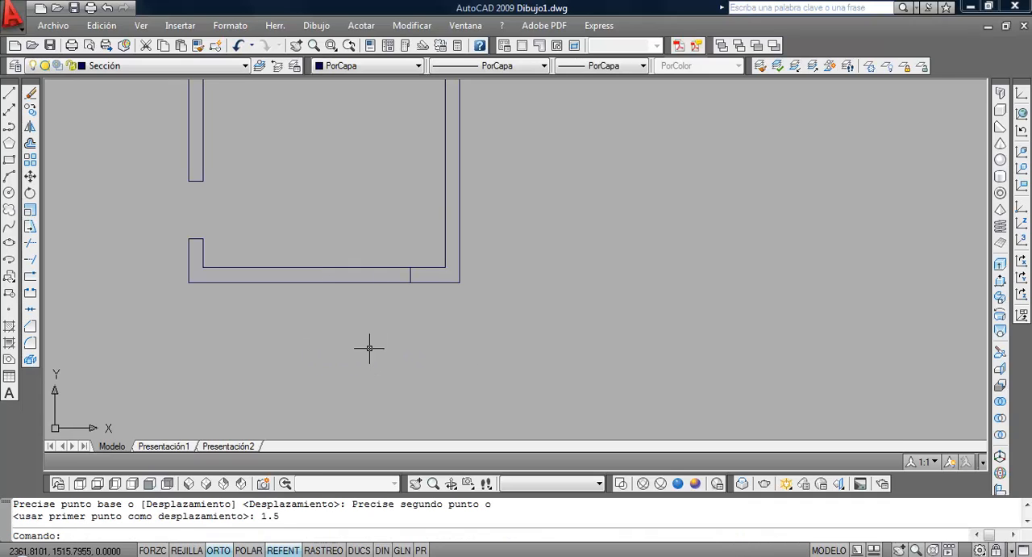
Offset the garage door's right jamb line 3 to the left
click(30, 145)
text(3)
key(Return)
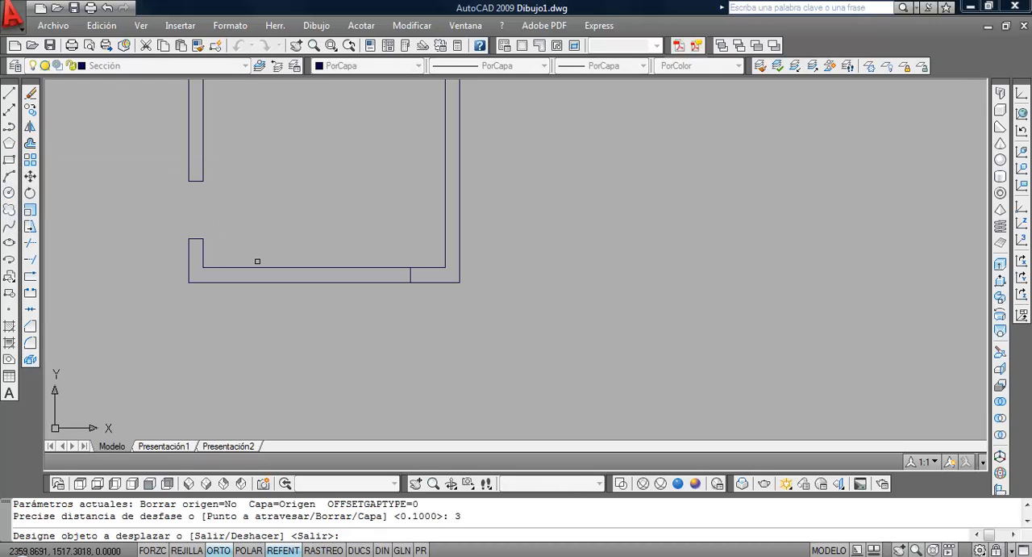
click(411, 275)
click(238, 300)
key(Return)
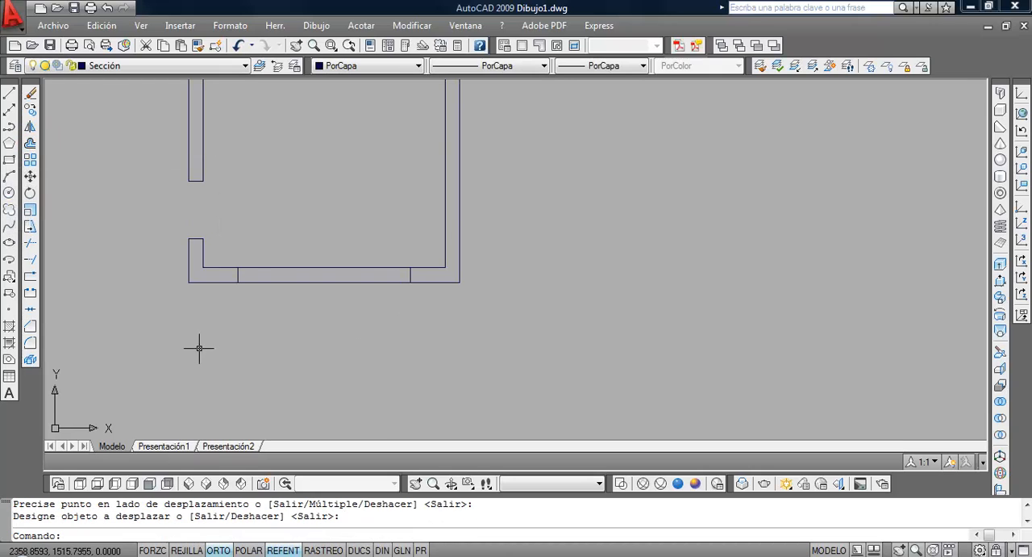
Trim both front wall lines between the two jamb lines to open the garage doorway
click(30, 242)
key(Return)
click(364, 348)
click(302, 226)
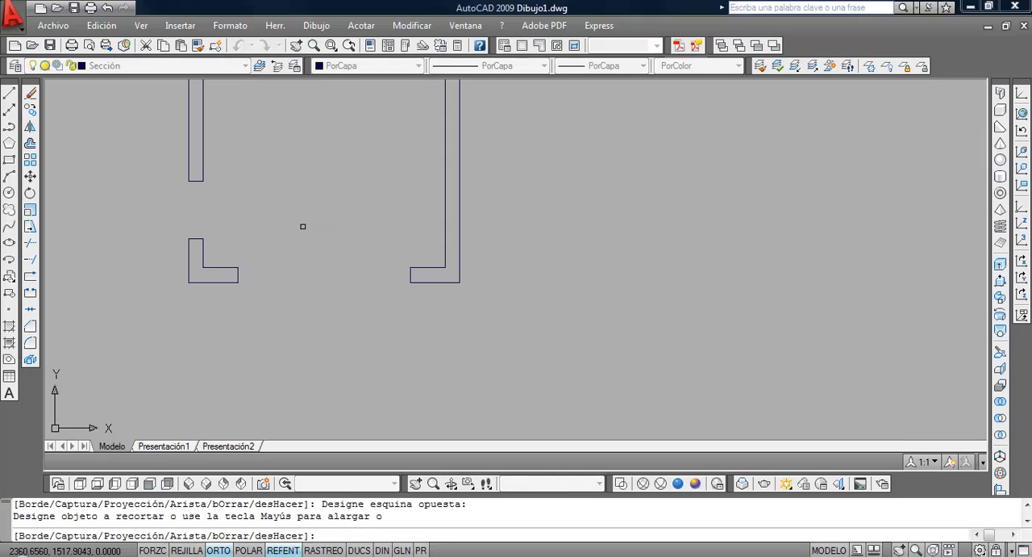
key(Return)
scroll(309, 279, down, 3)
mouse_move(344, 221)
middle_down()
mouse_move(284, 305)
mouse_move(164, 355)
middle_up()
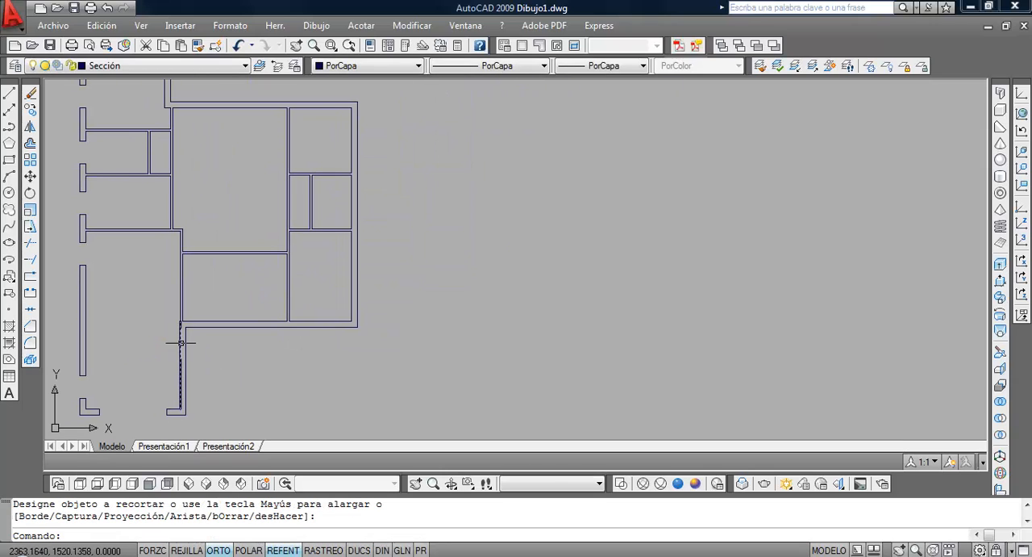
Check the front wall dimensions in the PDF and draw a 0.25 line across the front wall, up from its corner with the garage wall
click(183, 342)
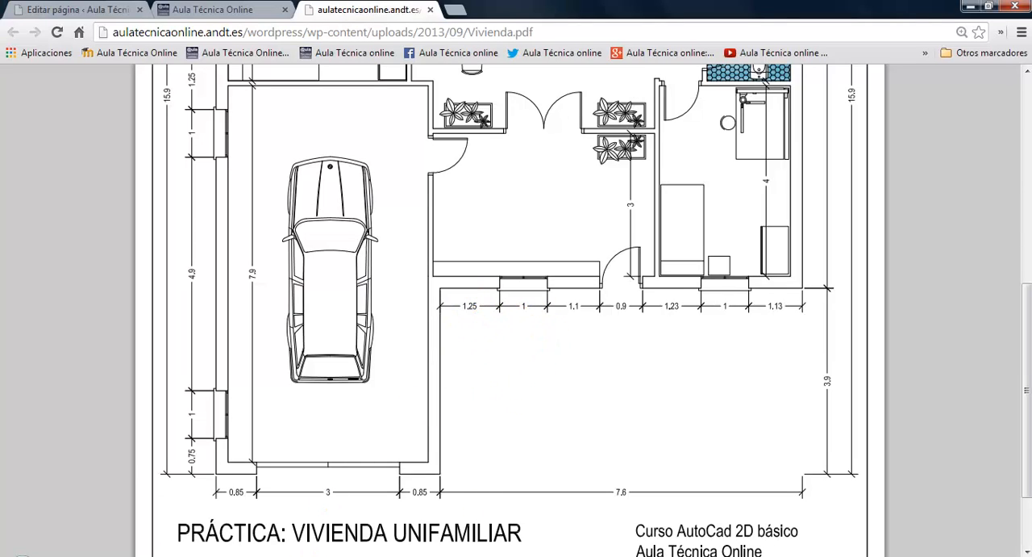
key(alt+Tab)
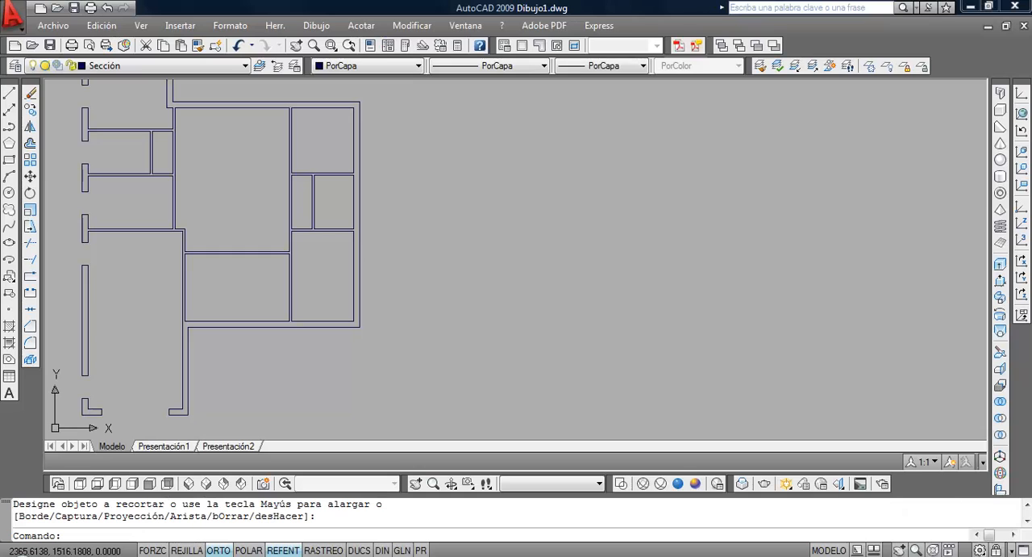
click(9, 93)
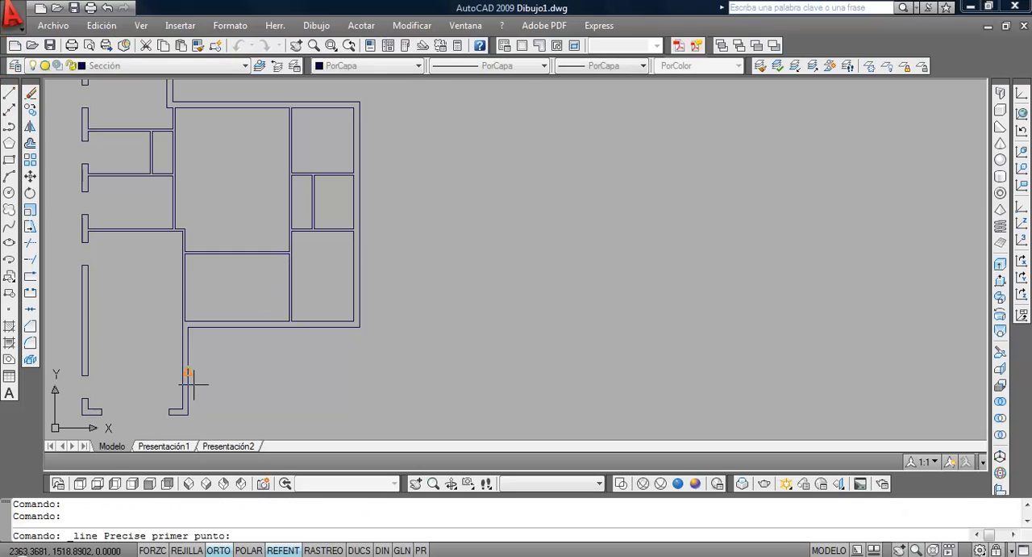
scroll(190, 378, up, 3)
click(188, 272)
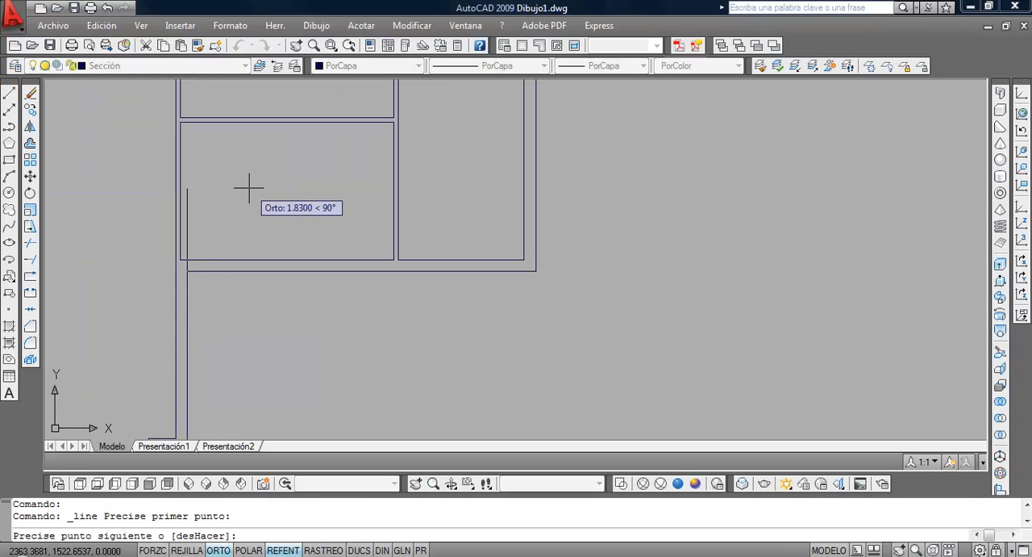
key(Return)
key(Return)
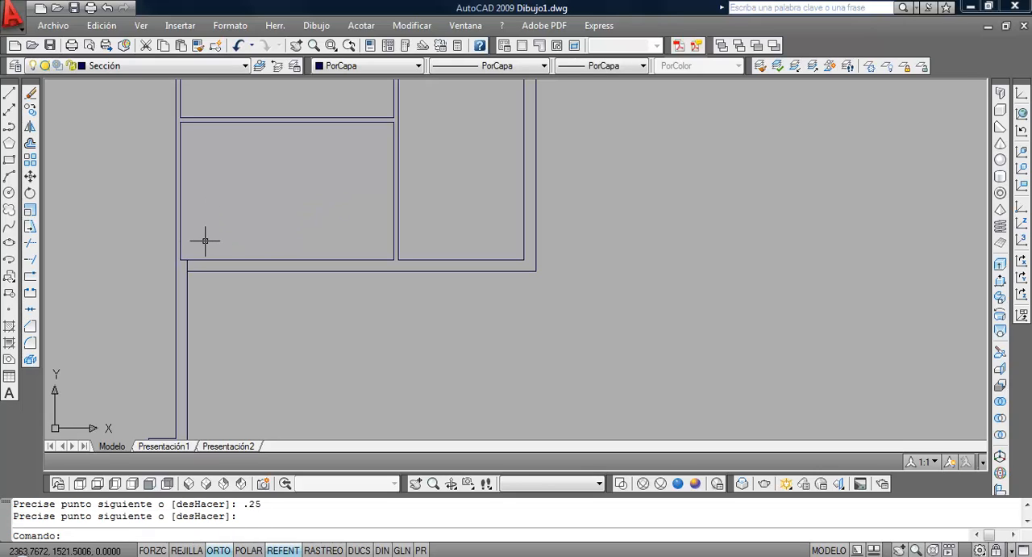
Move the short line across the front wall 1.25 to the right
scroll(189, 268, up, 5)
click(198, 249)
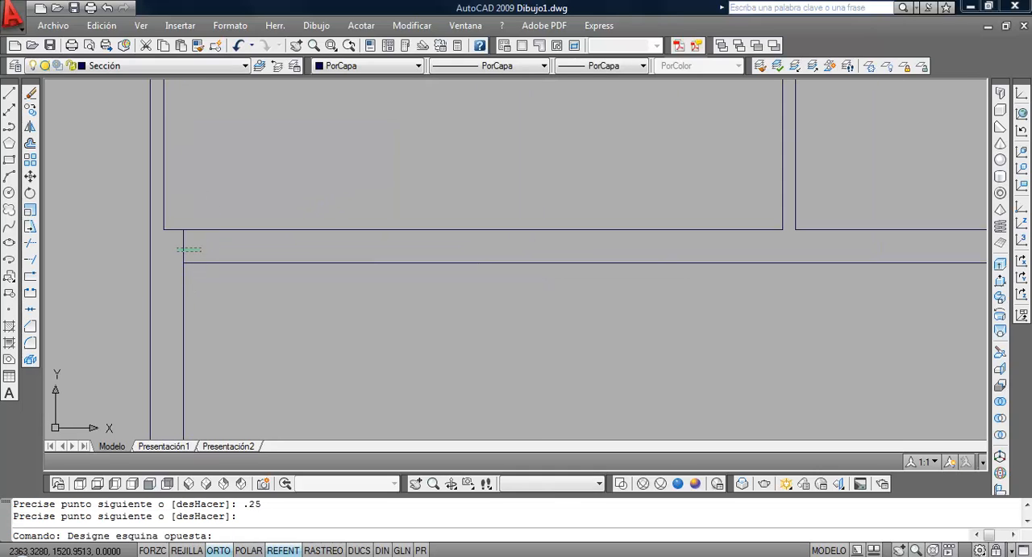
click(164, 246)
click(183, 246)
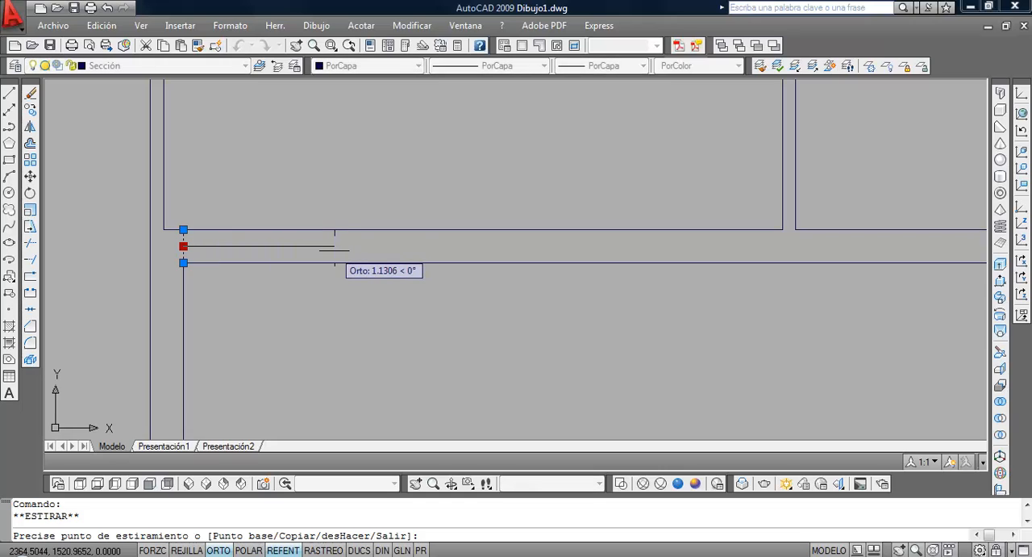
key(Return)
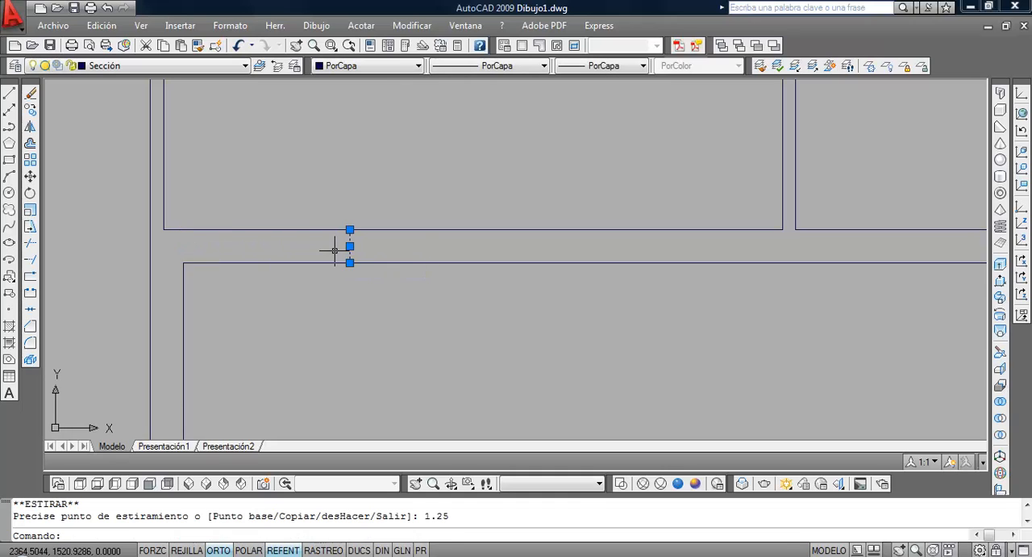
key(Escape)
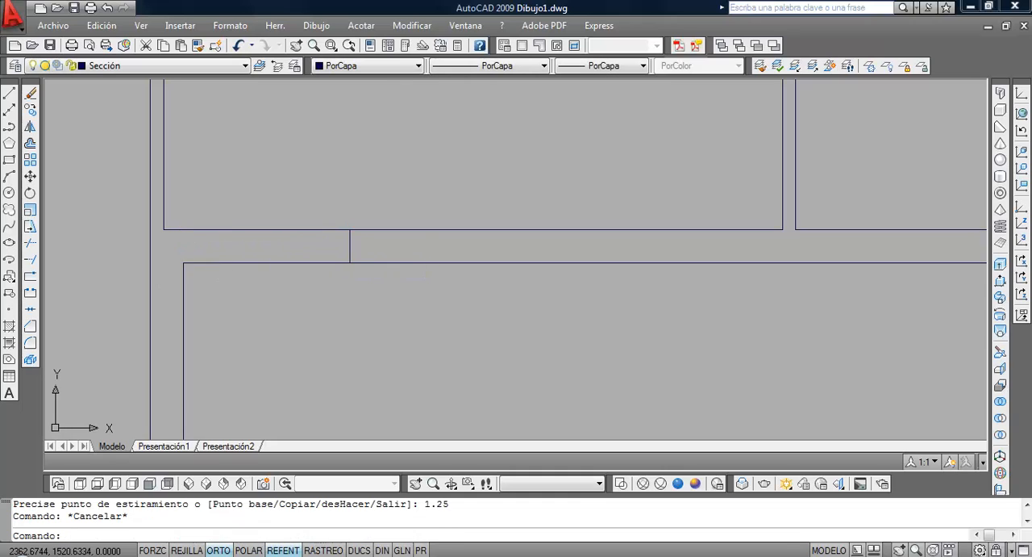
Offset the window's left jamb line 1 to the right
click(31, 143)
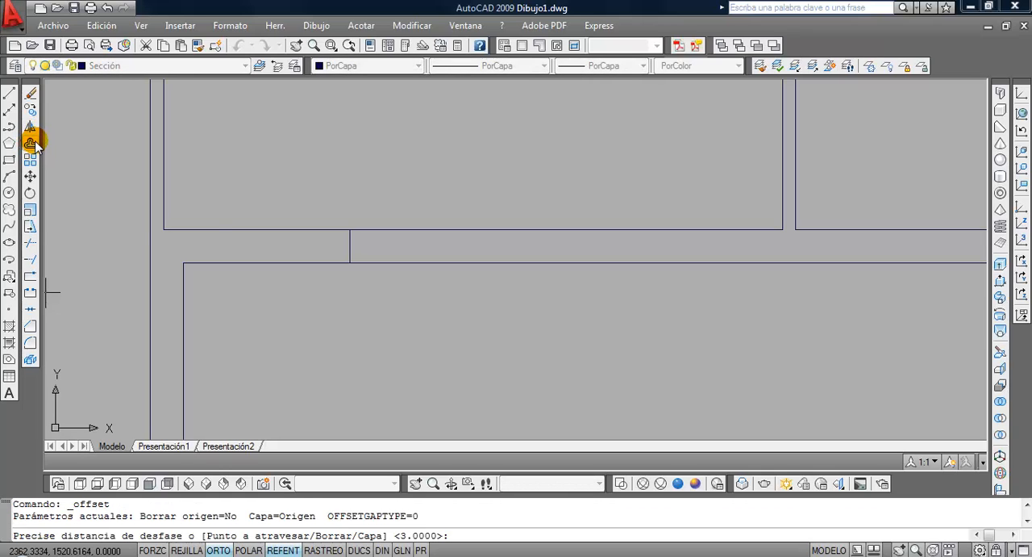
text(1)
key(Return)
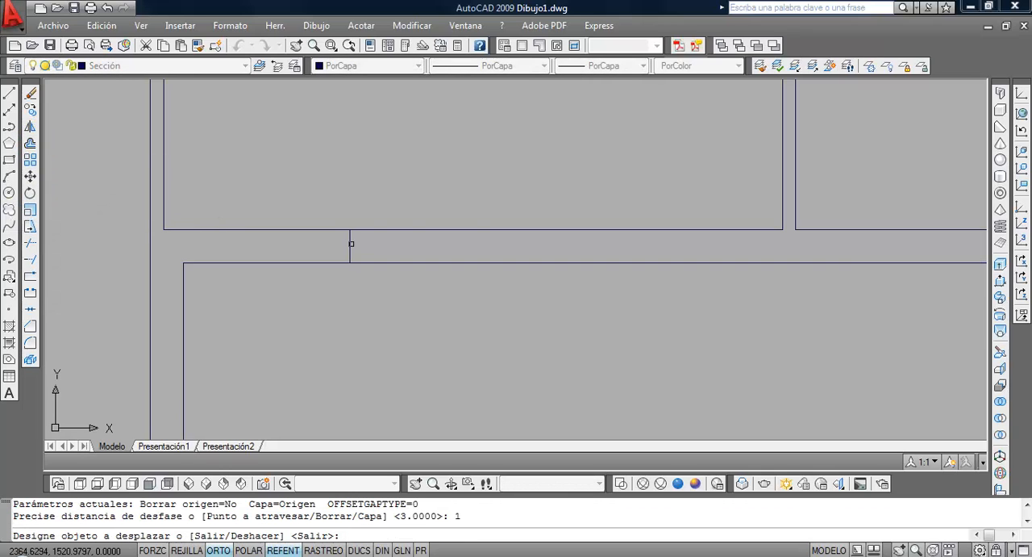
click(350, 242)
click(394, 247)
key(Return)
Trim both front wall lines between the two jamb lines to open the window beside the garage
scroll(390, 318, down, 4)
middle_drag(389, 317, 205, 311)
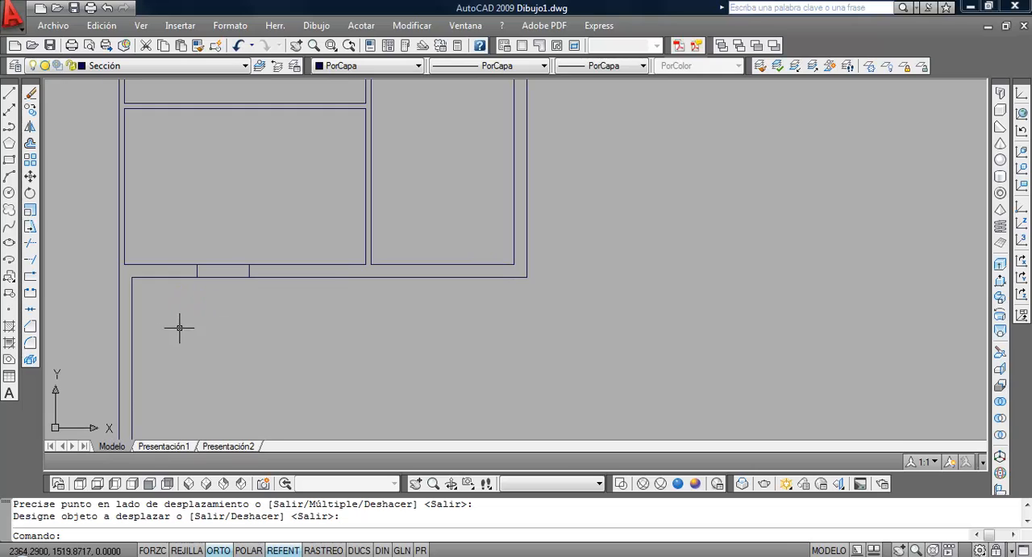
click(30, 242)
key(Return)
click(235, 294)
click(212, 242)
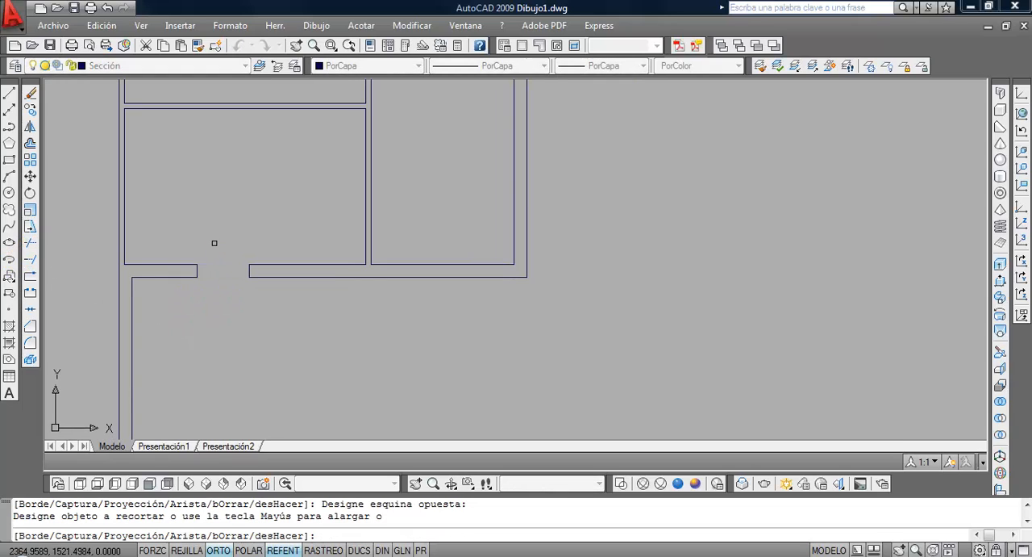
key(Return)
scroll(266, 319, down, 5)
middle_drag(275, 303, 495, 325)
scroll(495, 325, up, 1)
middle_click(329, 272)
middle_click(329, 272)
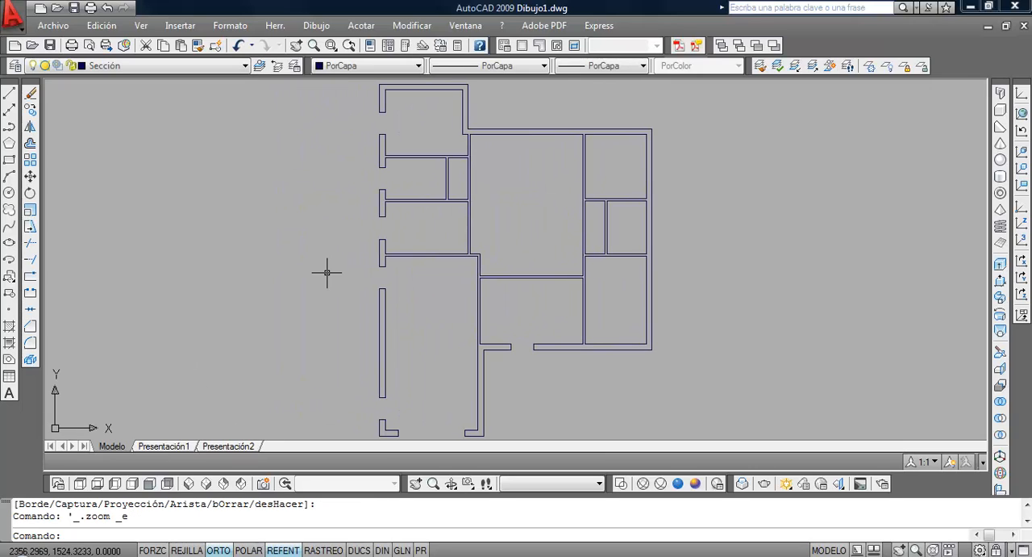